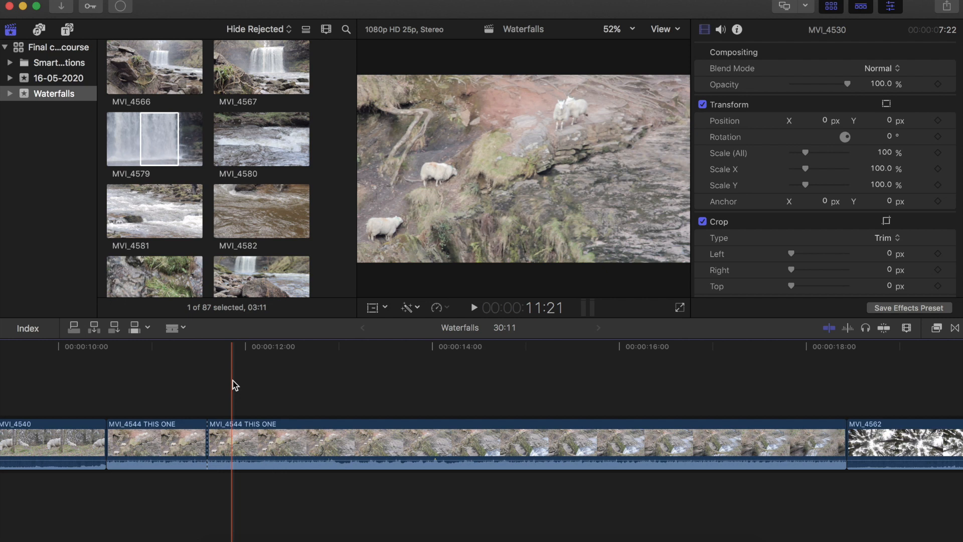
# - Delete the short first segment of the MVI_4544 THIS ONE clip from the timeline
pyautogui.press('a')
pyautogui.click(151, 442)
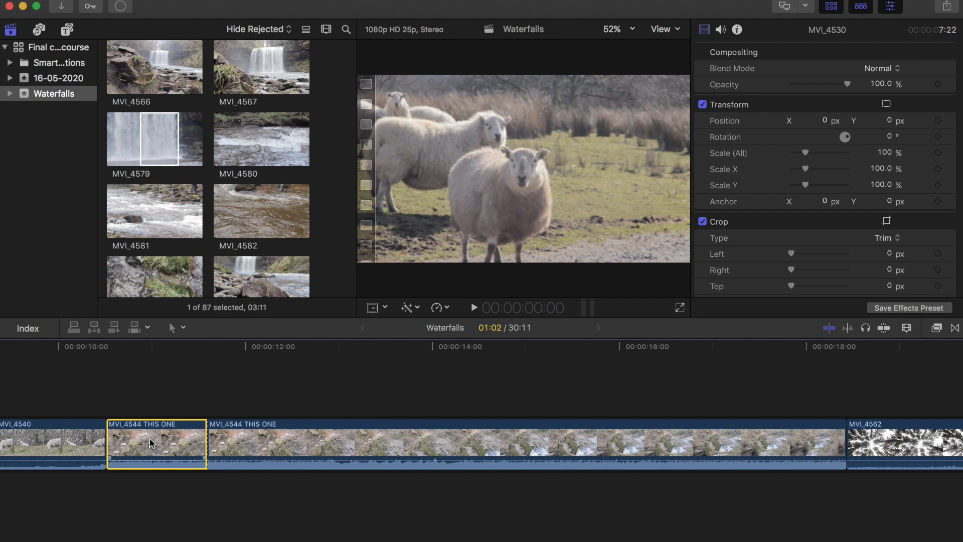
pyautogui.press('Delete')
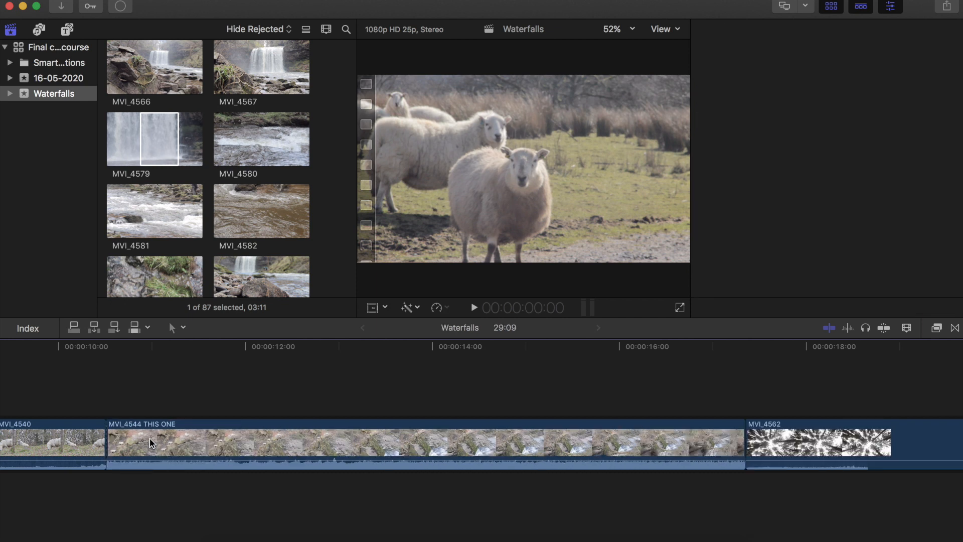
pyautogui.press('b')
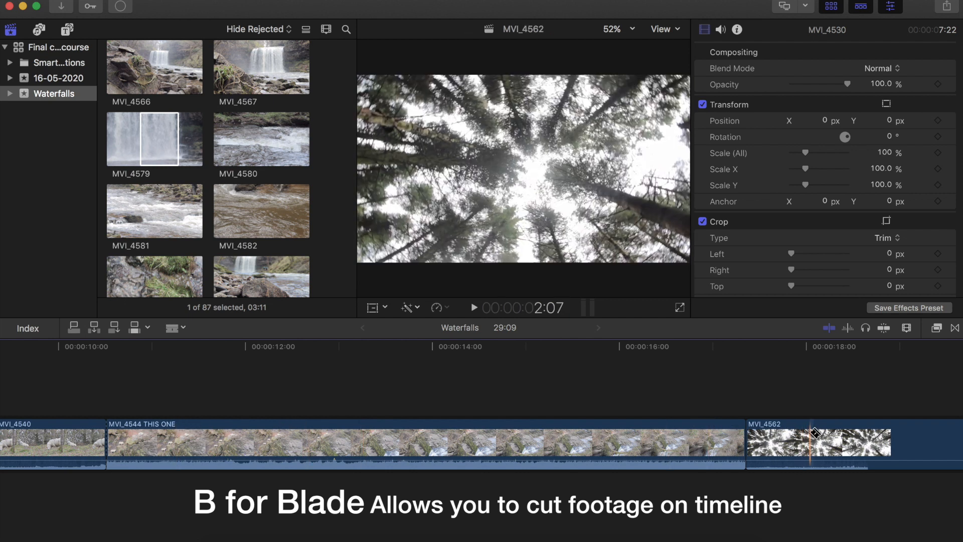
pyautogui.hscroll(3, 811, 430)
pyautogui.hscroll(6, 815, 432)
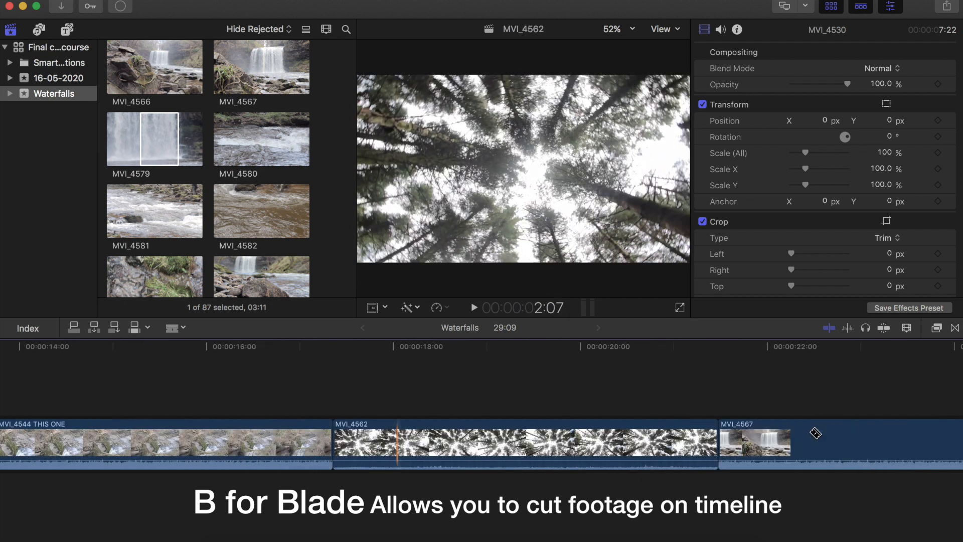
pyautogui.hscroll(4, 815, 432)
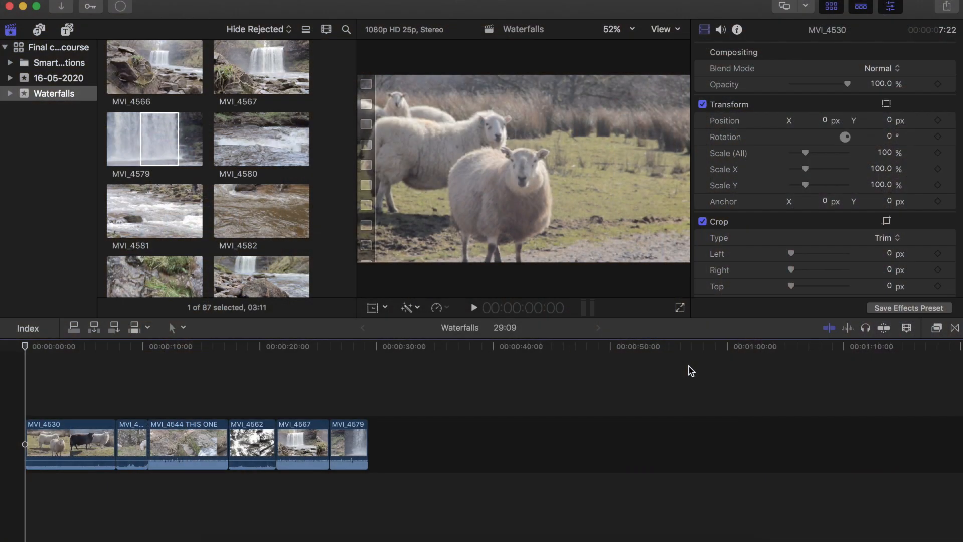
# - Delete the final MVI_4579 clip from the timeline and undo the deletion
pyautogui.click(347, 432)
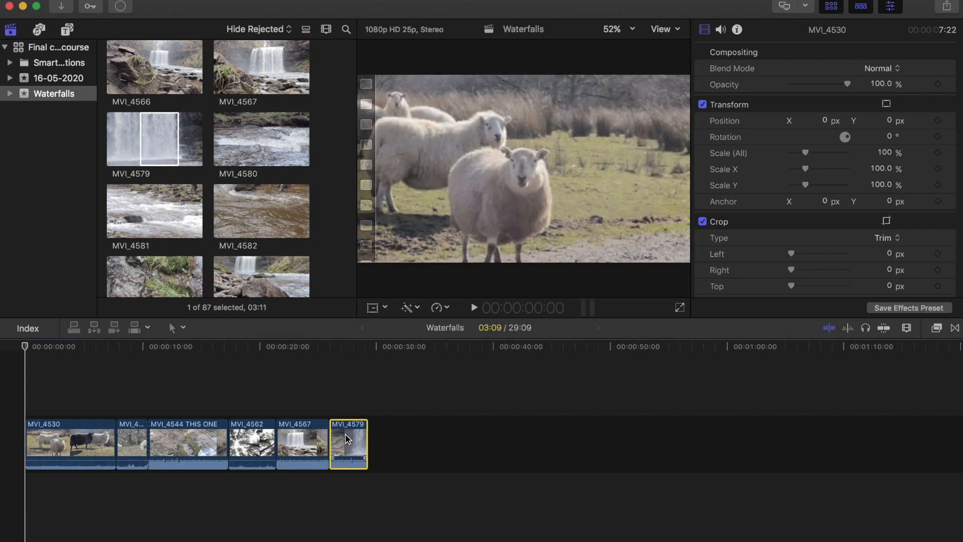
pyautogui.press('Delete')
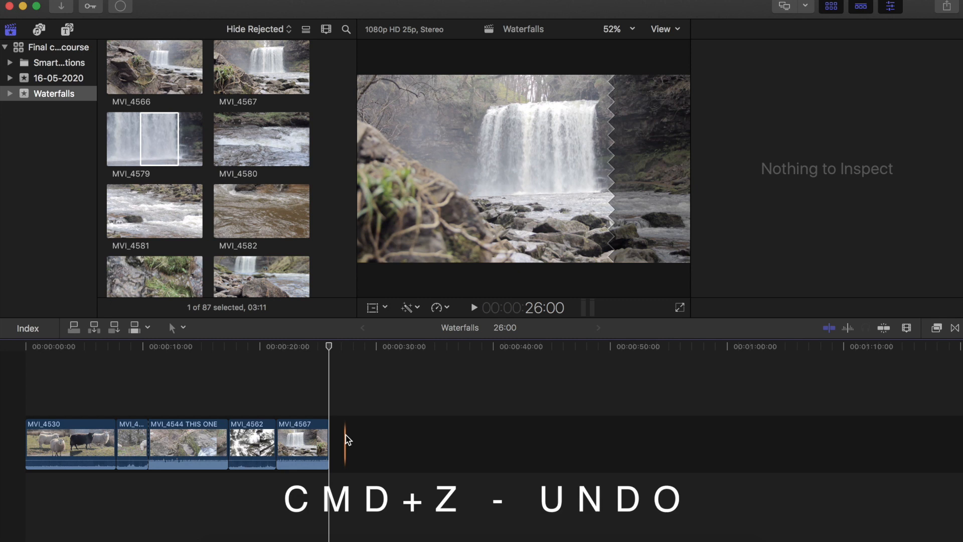
pyautogui.press('super+z')
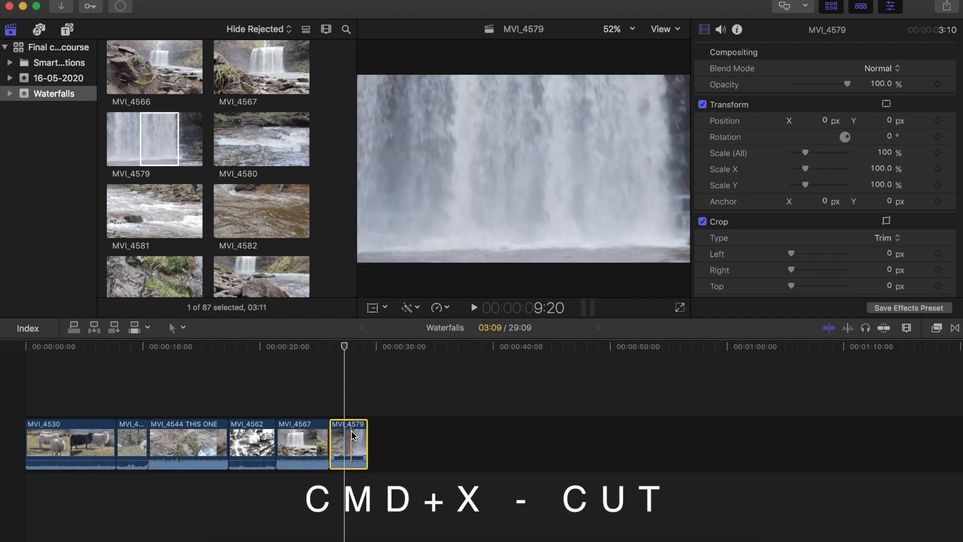
# - Cut the MVI_4579 clip and paste it back at the playhead after the MVI_4567 clip
pyautogui.press('super+x')
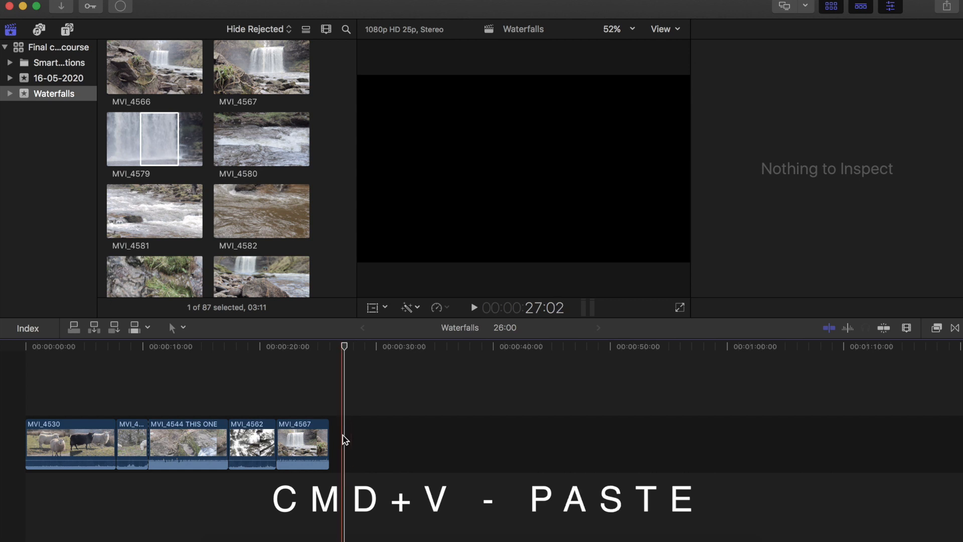
pyautogui.press('super+v')
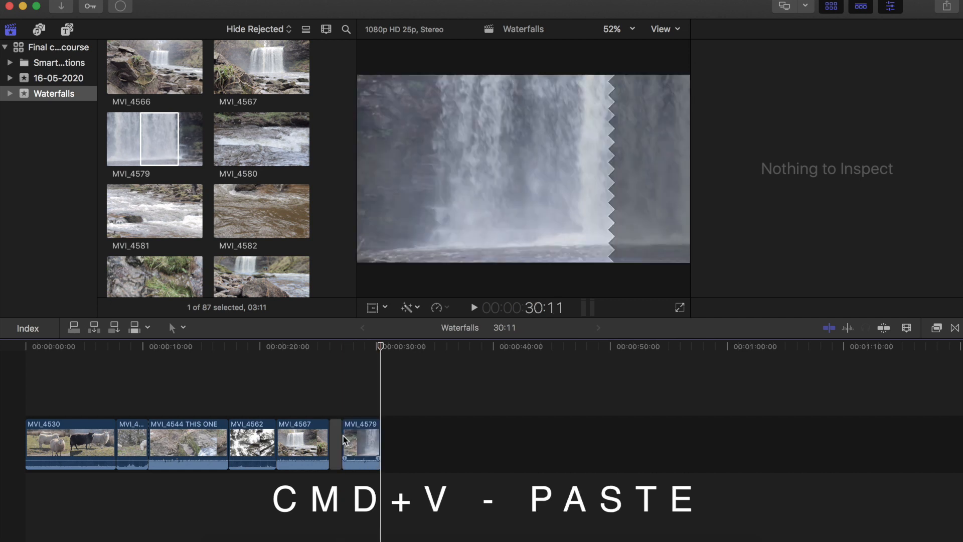
# - Copy the pasted MVI_4579 clip and paste a duplicate just after it on the timeline
pyautogui.click(357, 442)
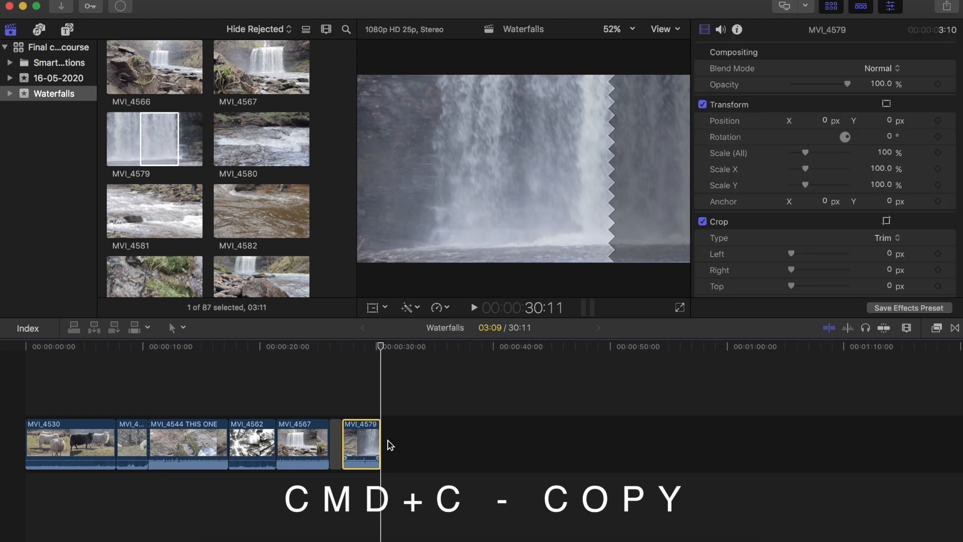
pyautogui.click(387, 442)
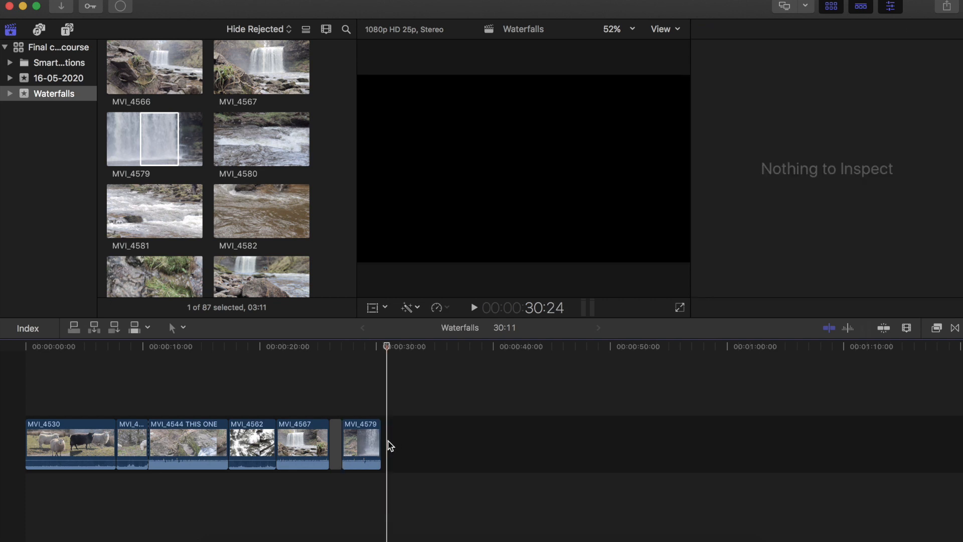
pyautogui.press('super+v')
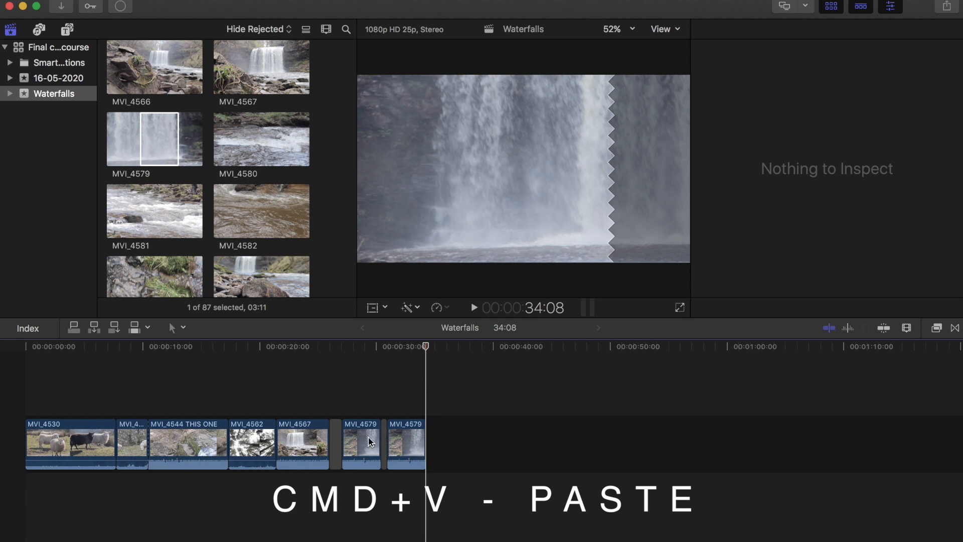
# - Delete the gaps in front of both MVI_4579 clips so the clips close up
pyautogui.click(335, 441)
pyautogui.press('BackSpace')
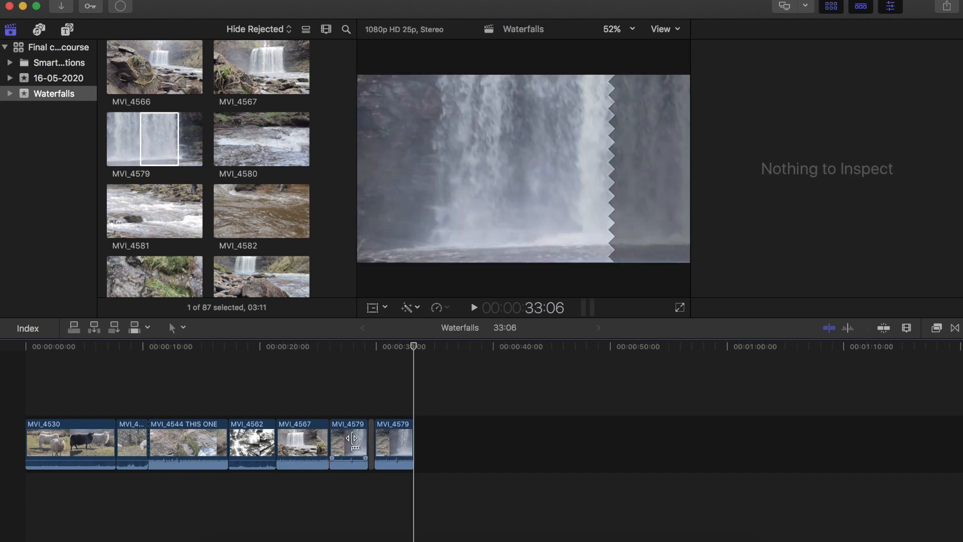
pyautogui.moveTo(371, 439); pyautogui.dragTo(372, 437)
pyautogui.click(371, 438)
pyautogui.press('BackSpace')
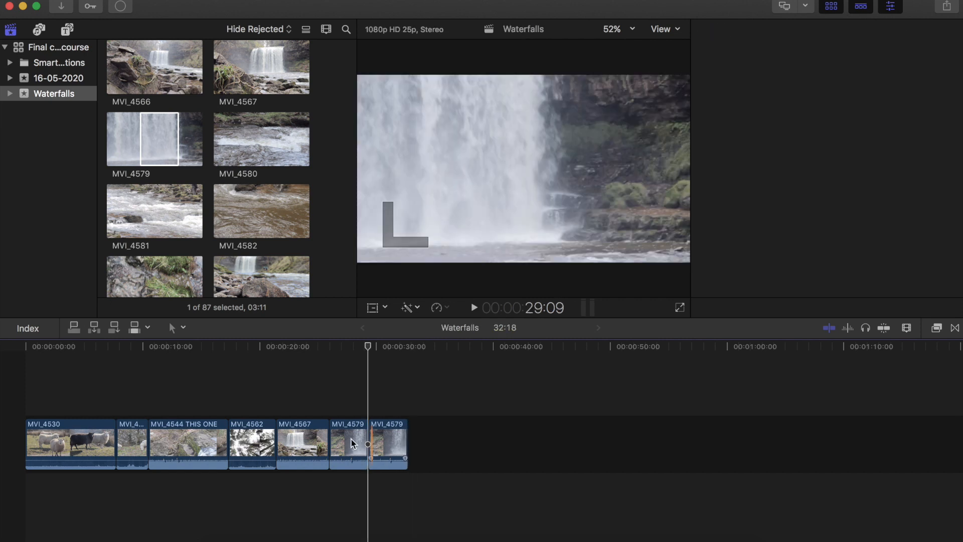
# - Delete the duplicate second MVI_4579 clip at the end of the timeline
pyautogui.click(349, 437)
pyautogui.click(386, 438)
pyautogui.press('BackSpace')
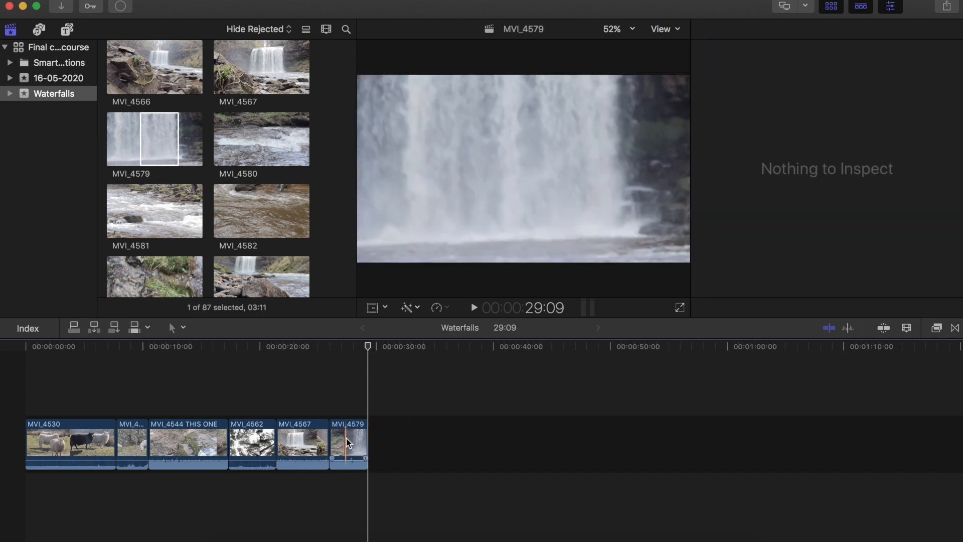
# - Disable and re-enable the MVI_4579 clip
pyautogui.click(348, 441)
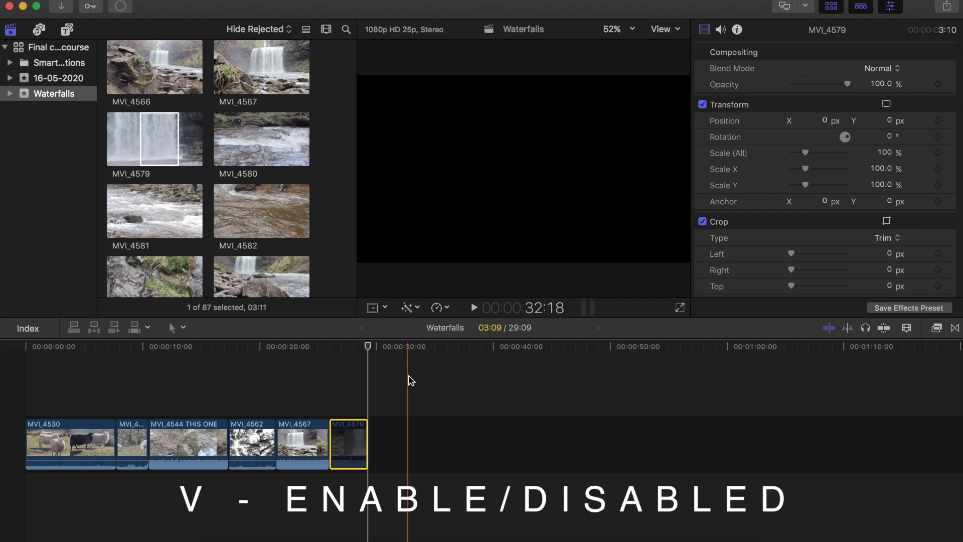
pyautogui.press('v')
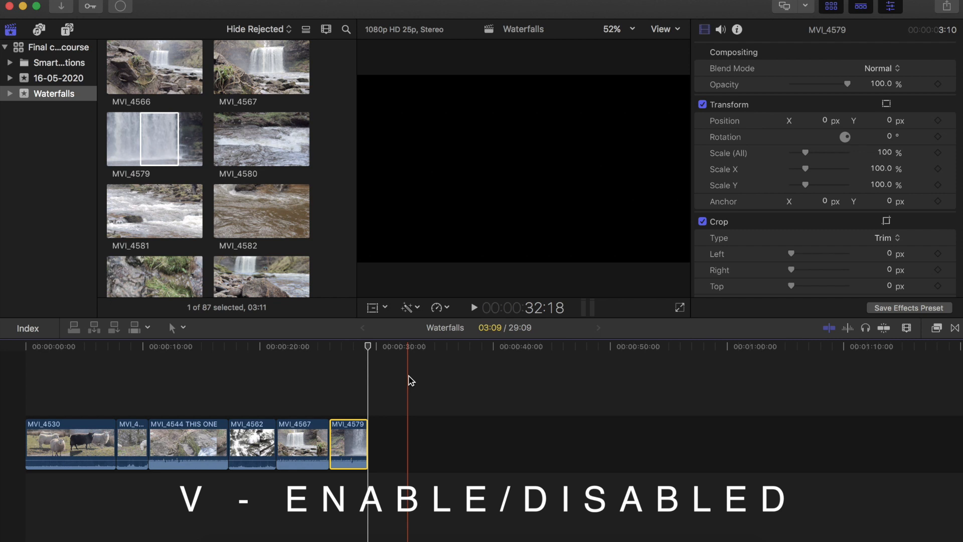
# - Split the MVI_4562 clip twice with the Blade tool, leaving a short segment in its middle
pyautogui.click(349, 393)
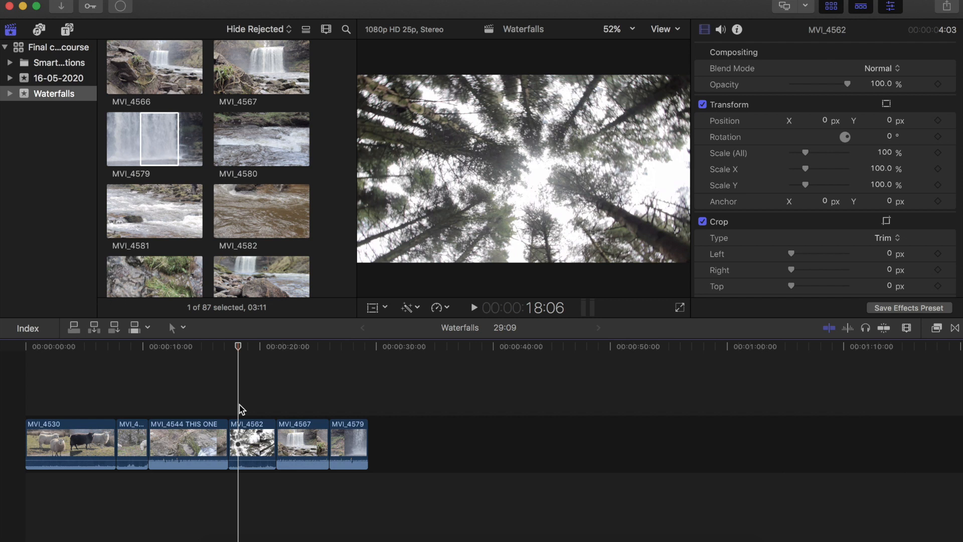
pyautogui.click(191, 407)
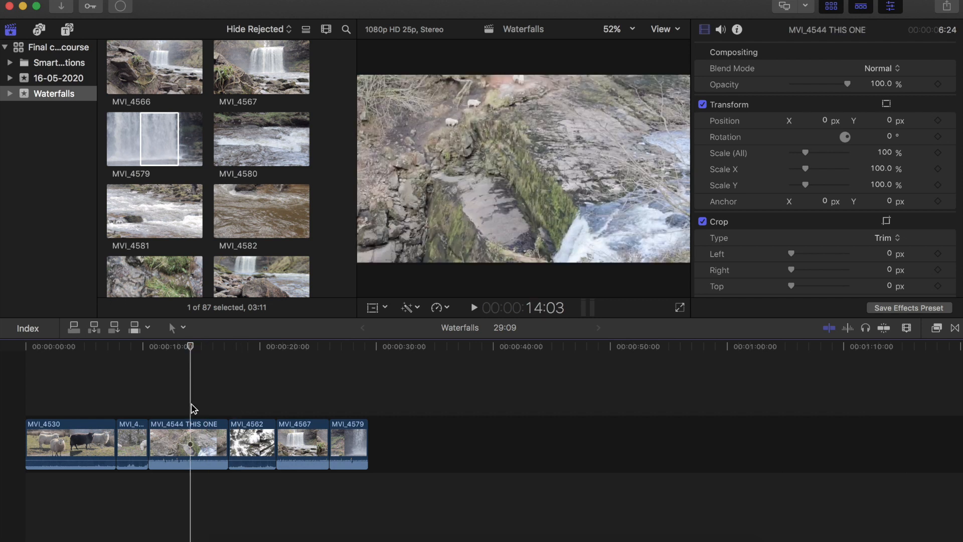
pyautogui.press('super+equal')
pyautogui.press('super+equal')
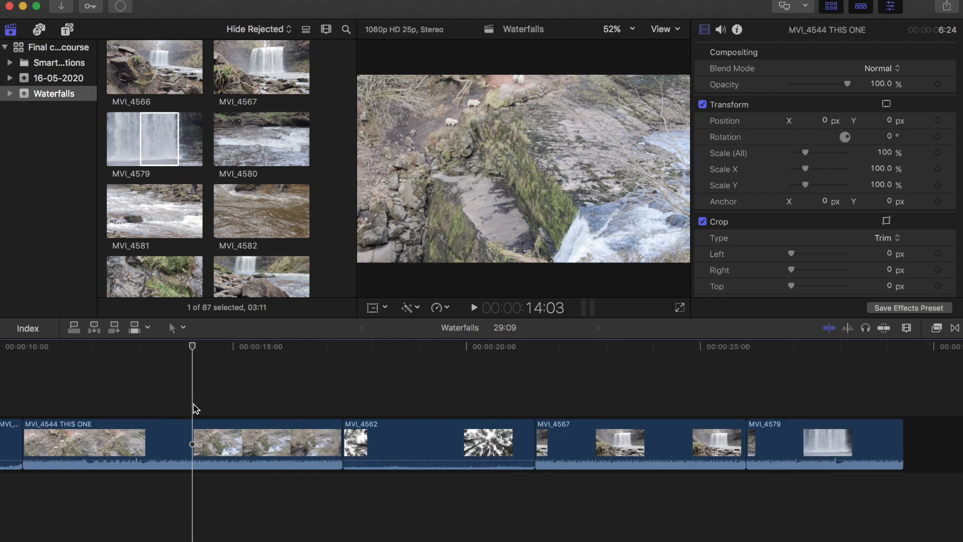
pyautogui.click(363, 398)
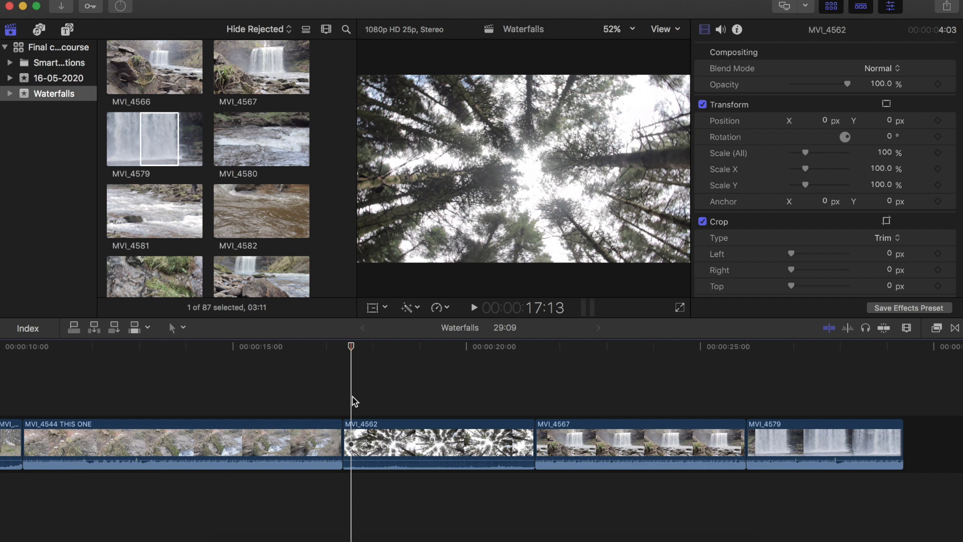
pyautogui.press('space')
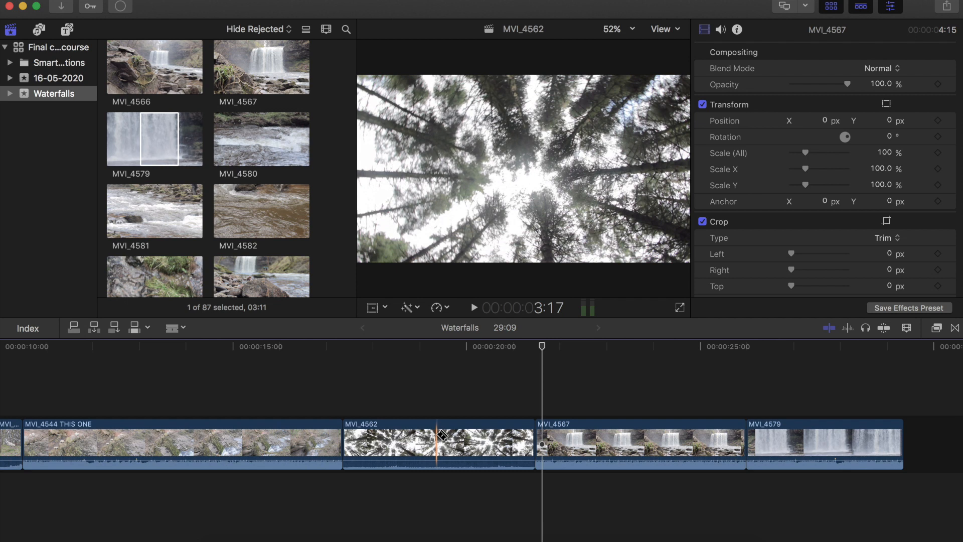
pyautogui.click(436, 434)
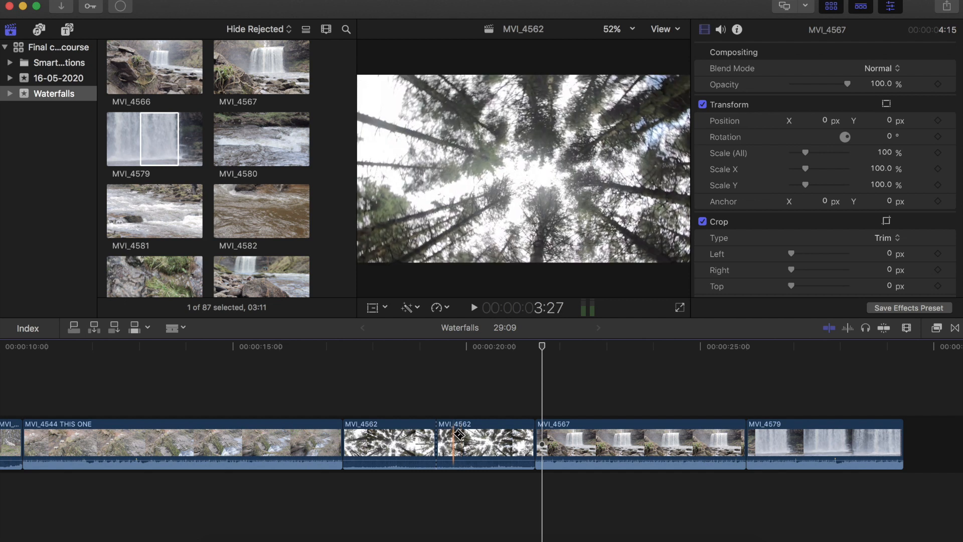
pyautogui.press('super+equal')
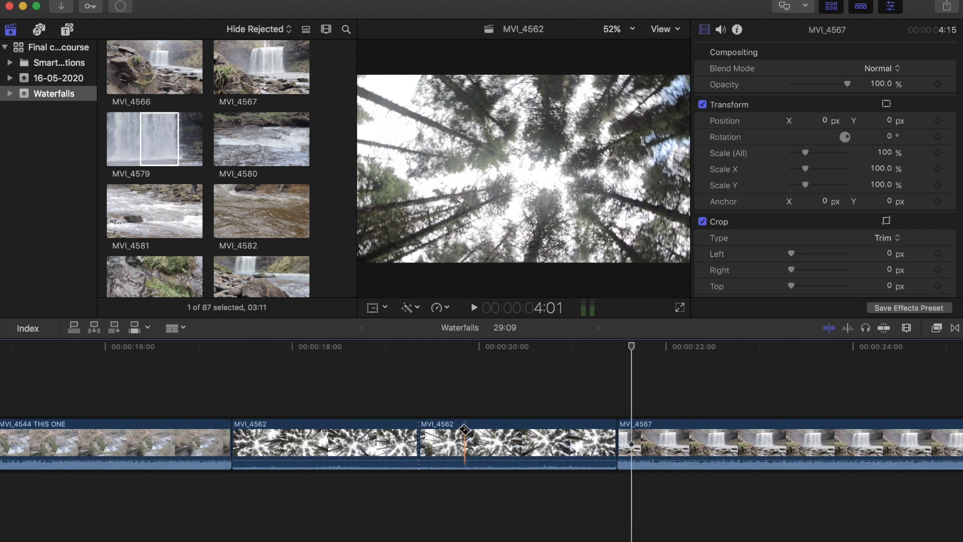
pyautogui.click(456, 430)
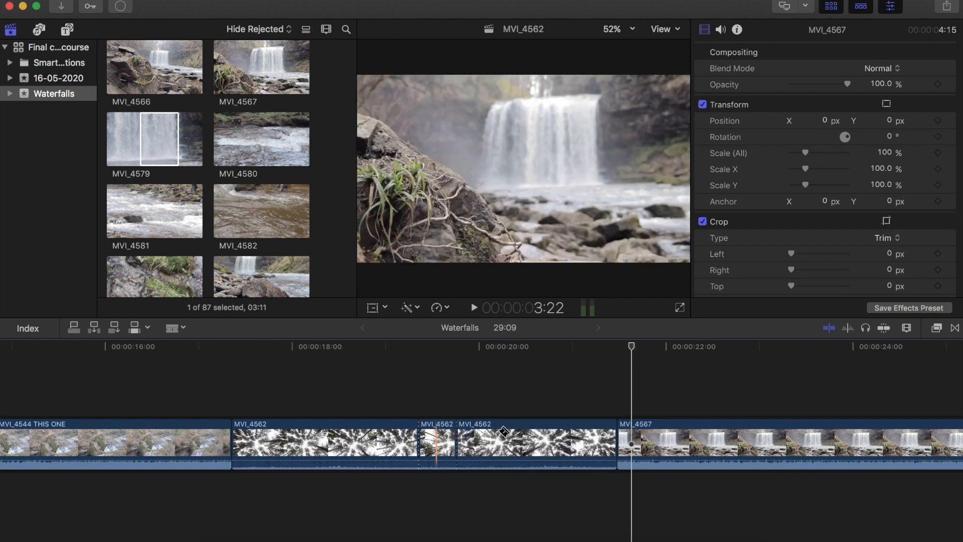
# - Set the first MVI_4562 segment's speed to Fast 2x using the retiming options
pyautogui.press('a')
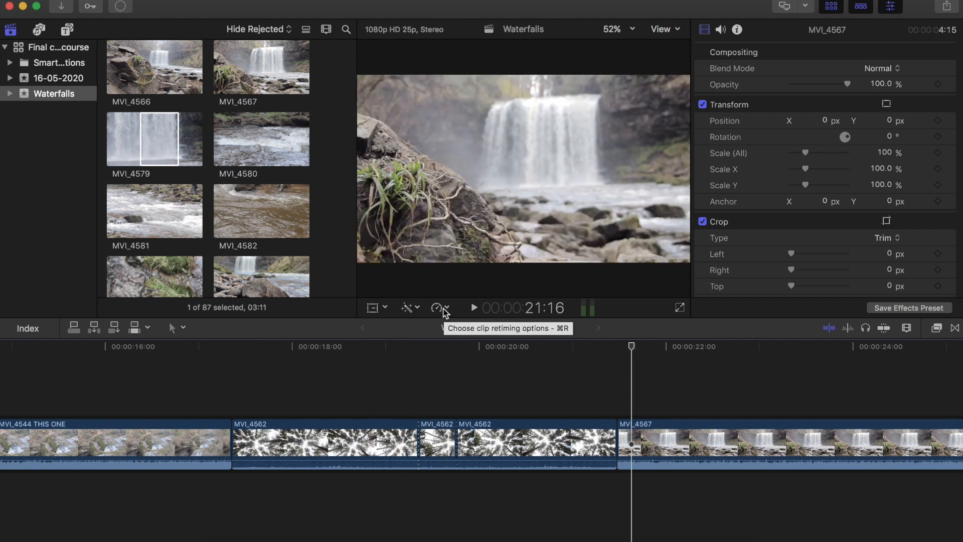
pyautogui.click(444, 309)
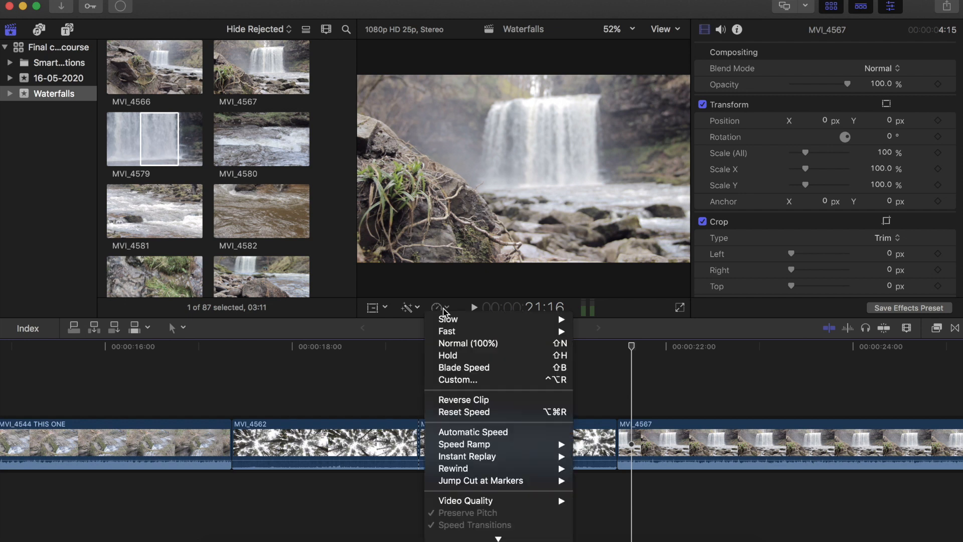
pyautogui.moveTo(466, 323)
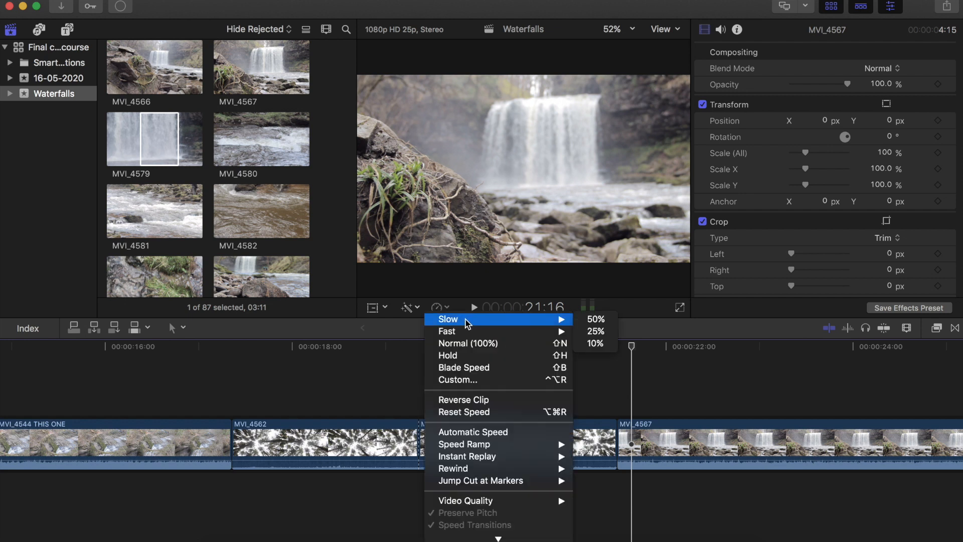
pyautogui.moveTo(527, 338)
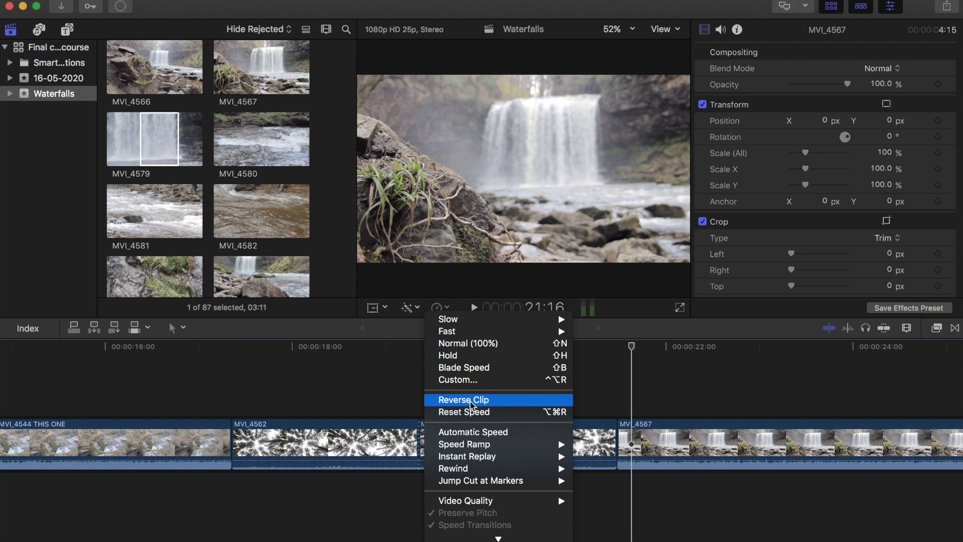
pyautogui.click(373, 383)
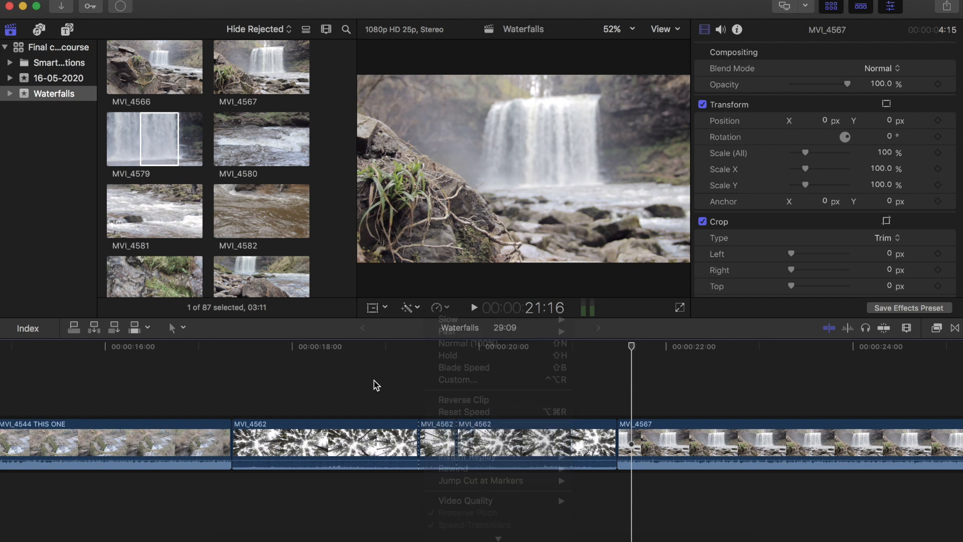
pyautogui.click(301, 439)
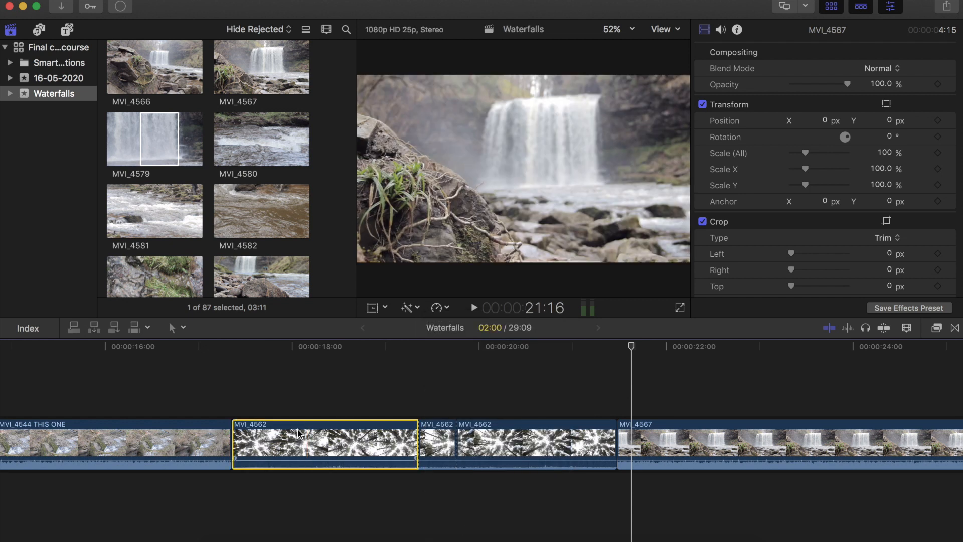
pyautogui.click(447, 308)
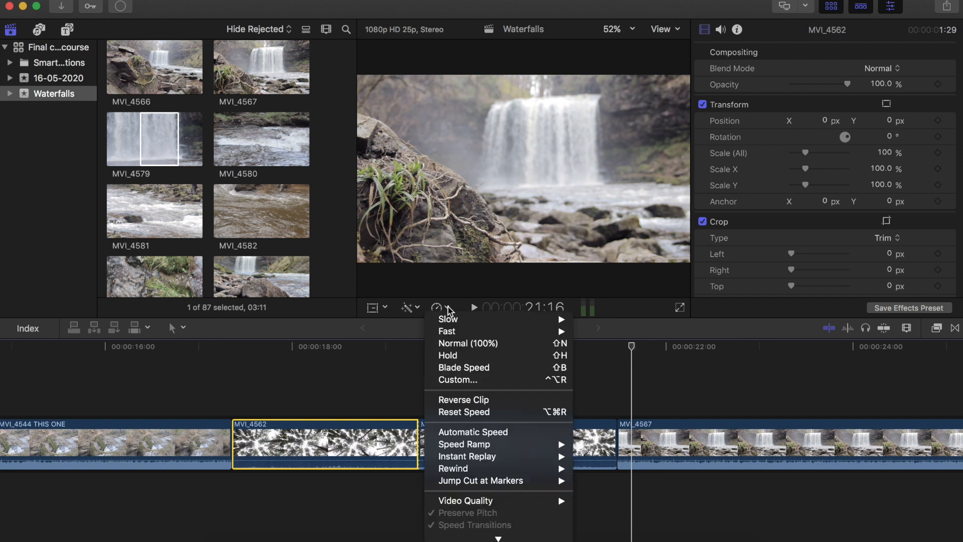
pyautogui.moveTo(457, 333)
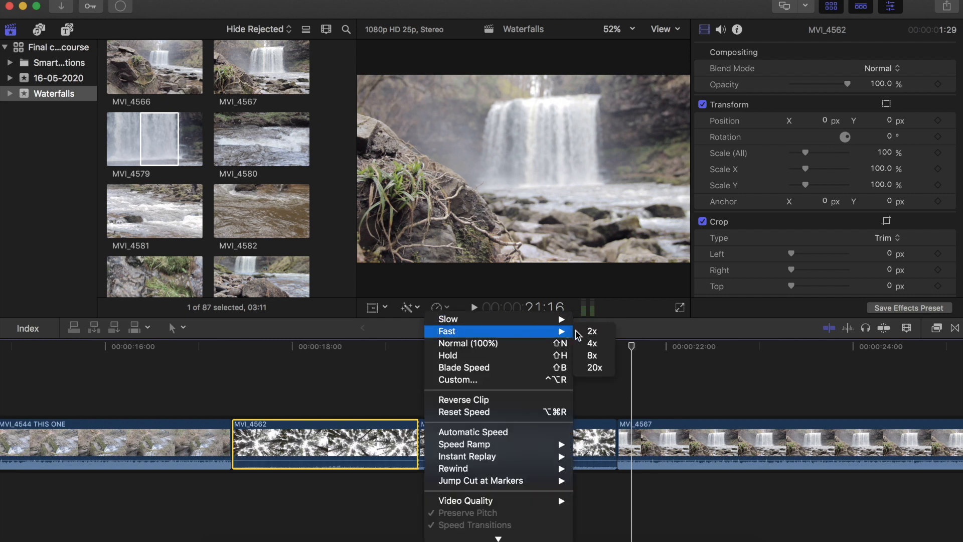
pyautogui.click(592, 332)
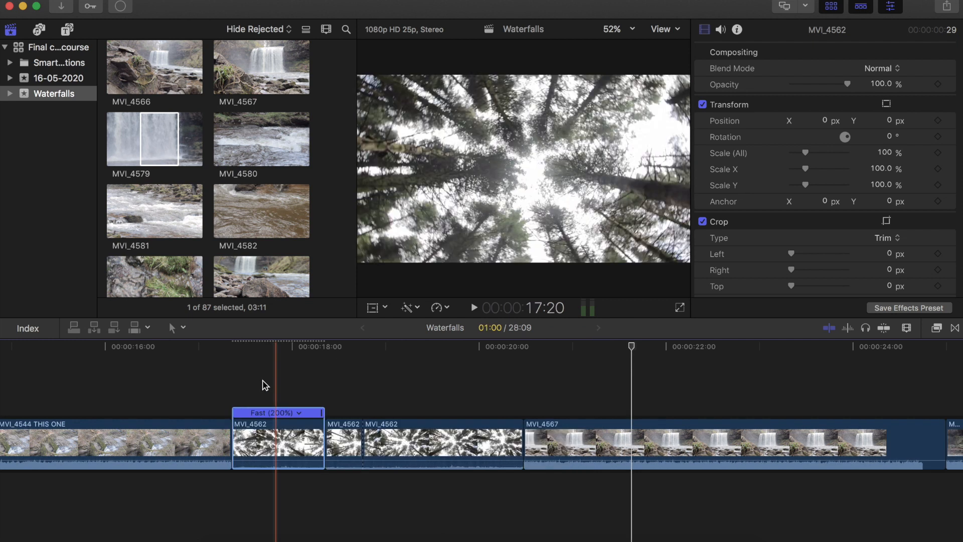
# - Speed the first MVI_4562 segment up to 291% by dragging its retime handle shorter
pyautogui.click(265, 386)
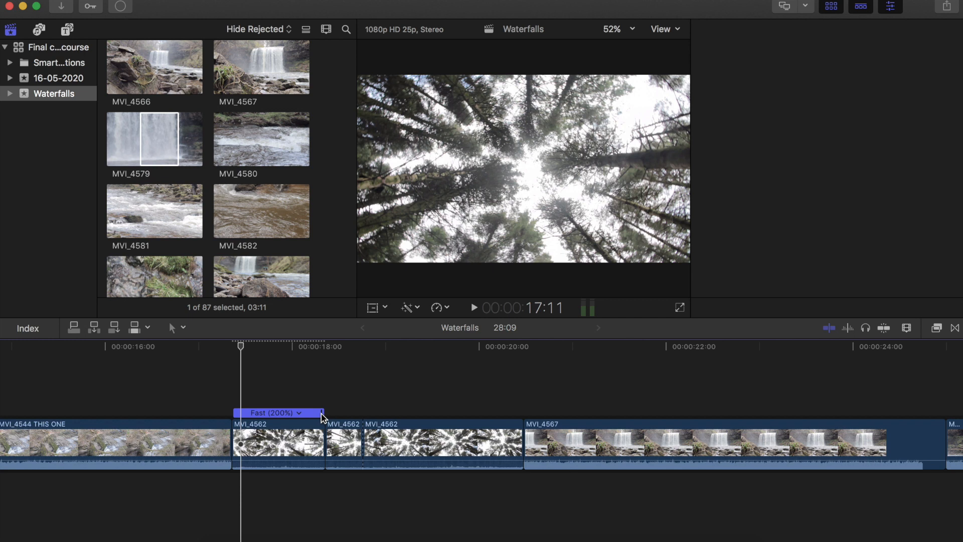
pyautogui.click(325, 415)
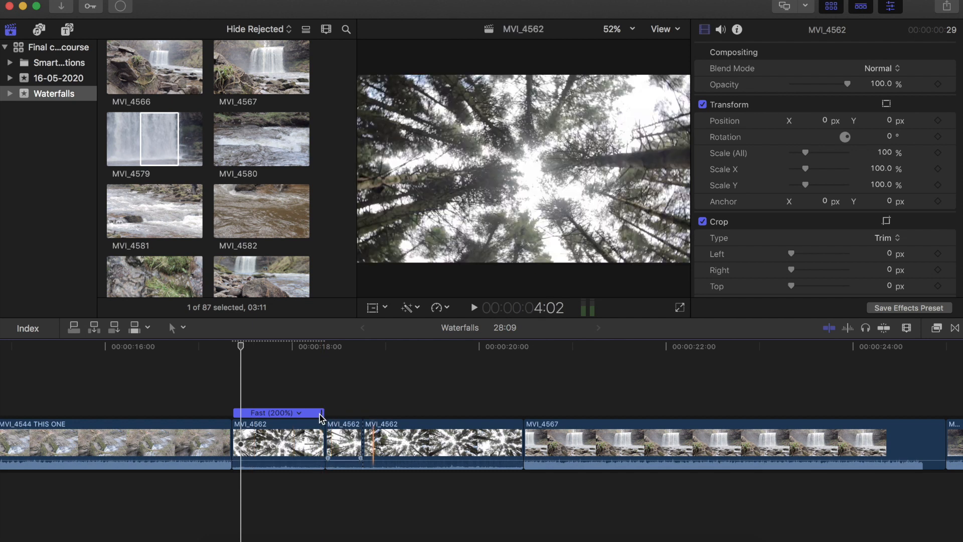
pyautogui.moveTo(323, 416); pyautogui.dragTo(297, 412)
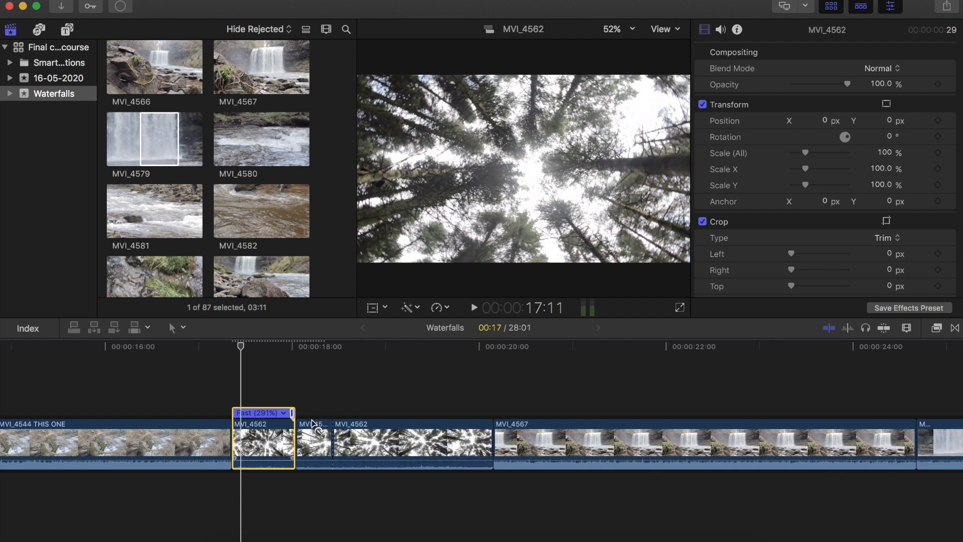
# - Set the middle MVI_4562 segment's speed to Slow 50% using the retiming options
pyautogui.click(315, 426)
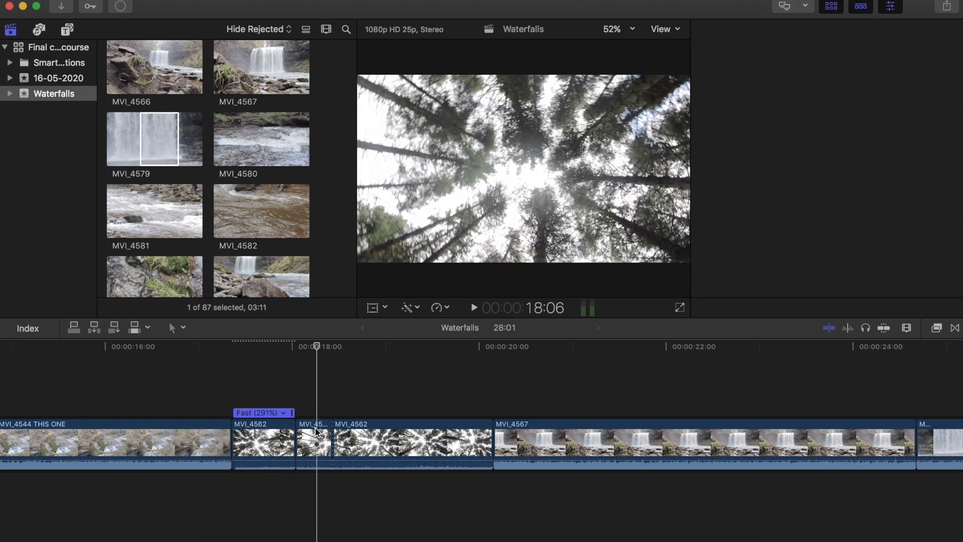
pyautogui.click(314, 426)
pyautogui.click(439, 312)
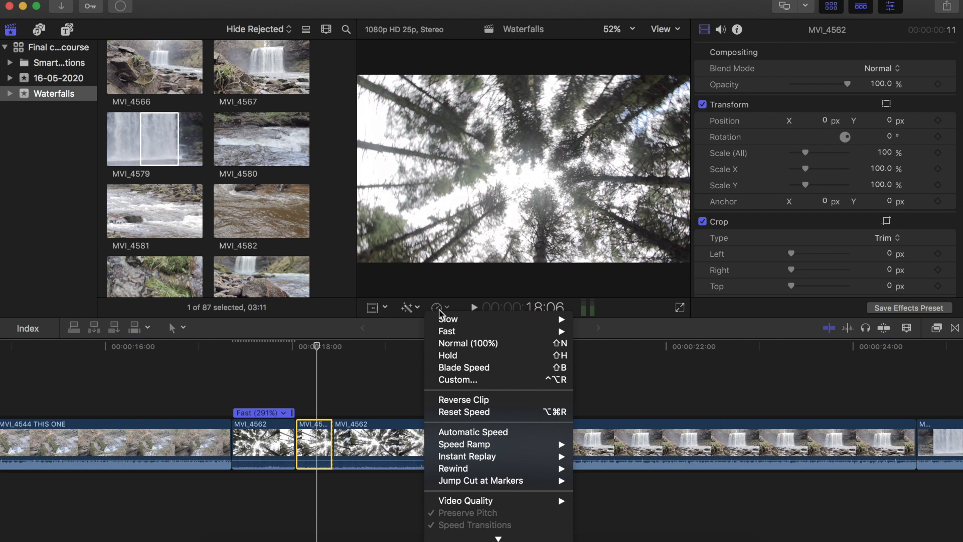
pyautogui.moveTo(450, 323)
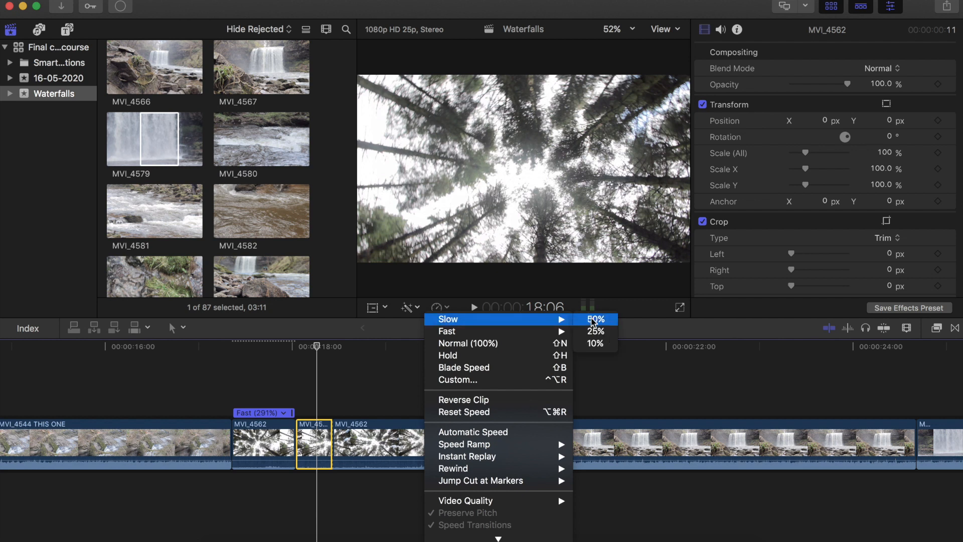
pyautogui.click(593, 320)
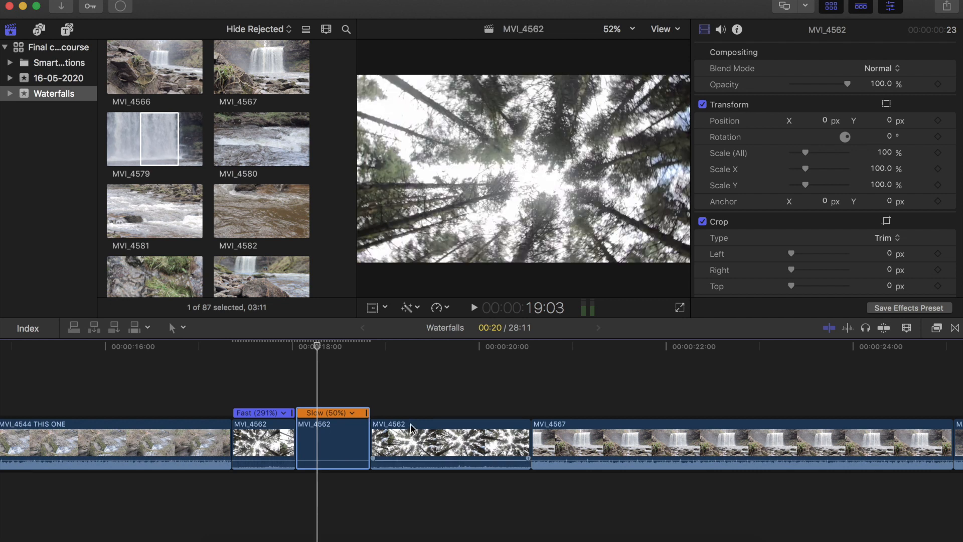
# - Give the third MVI_4562 segment a custom speed rate of 300%
pyautogui.click(410, 432)
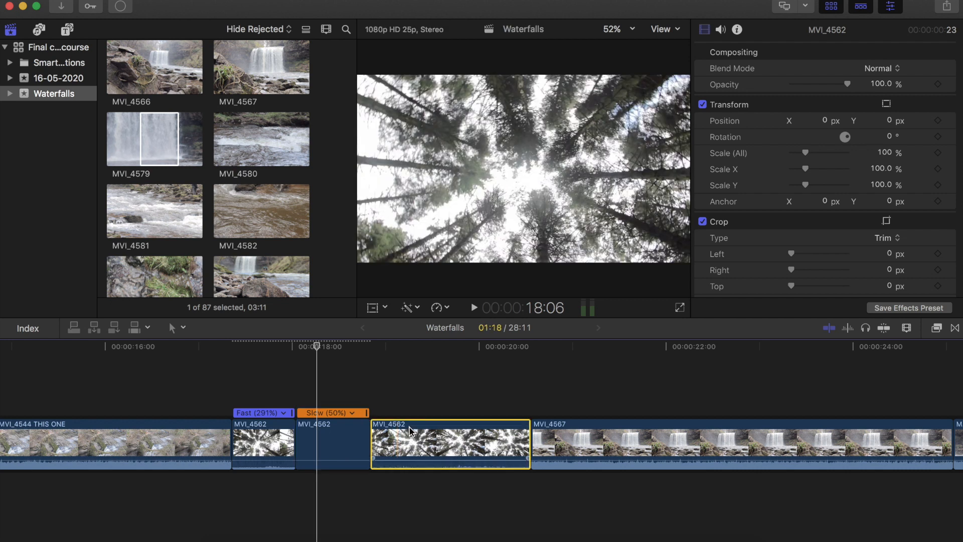
pyautogui.click(446, 308)
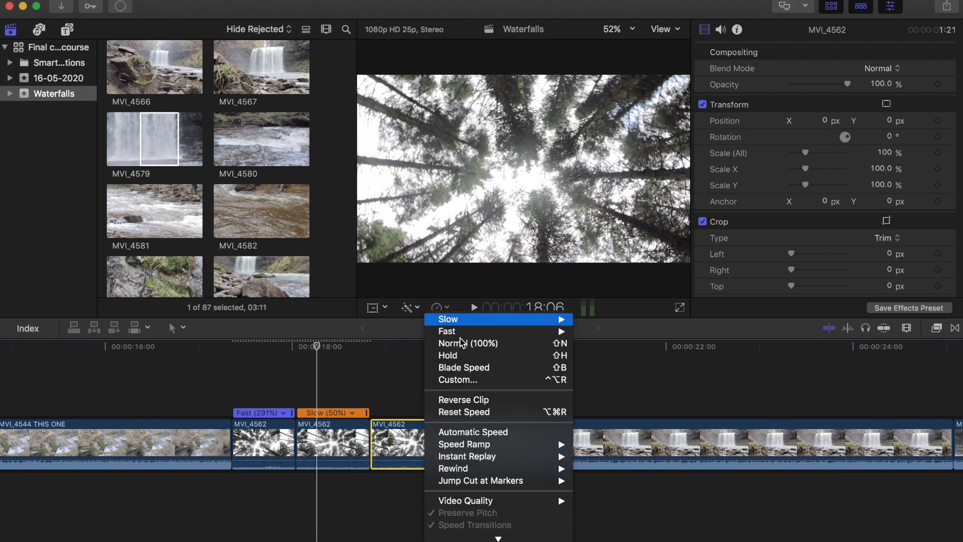
pyautogui.click(464, 379)
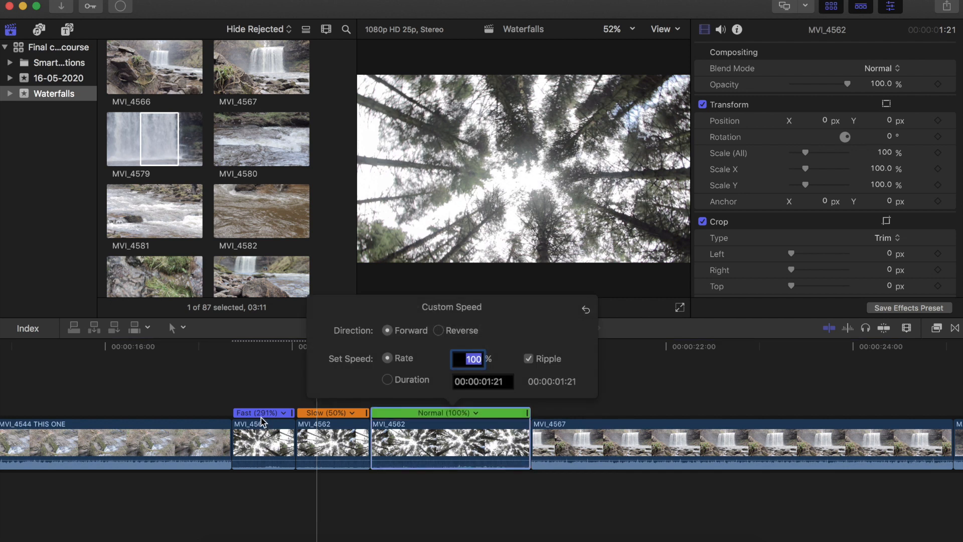
pyautogui.click(471, 359)
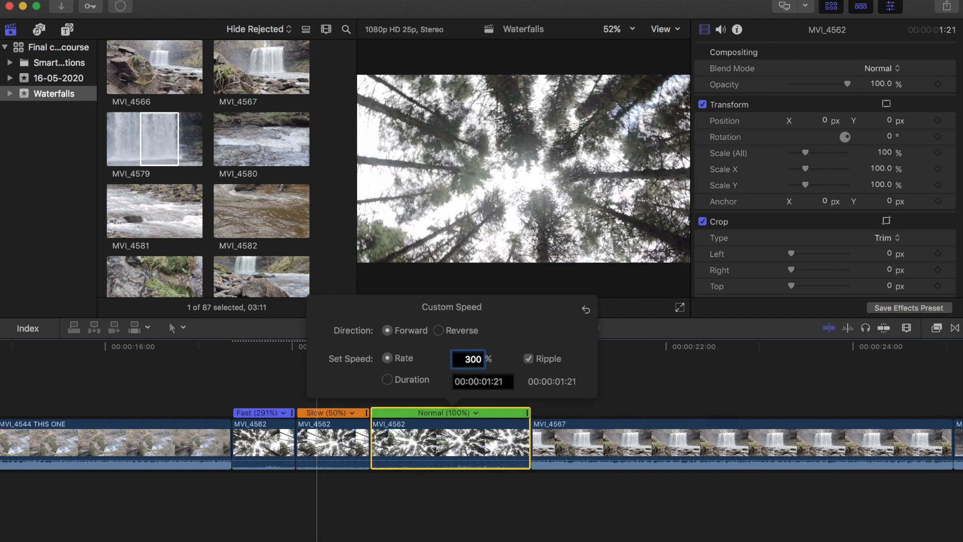
pyautogui.write('300')
pyautogui.press('Return')
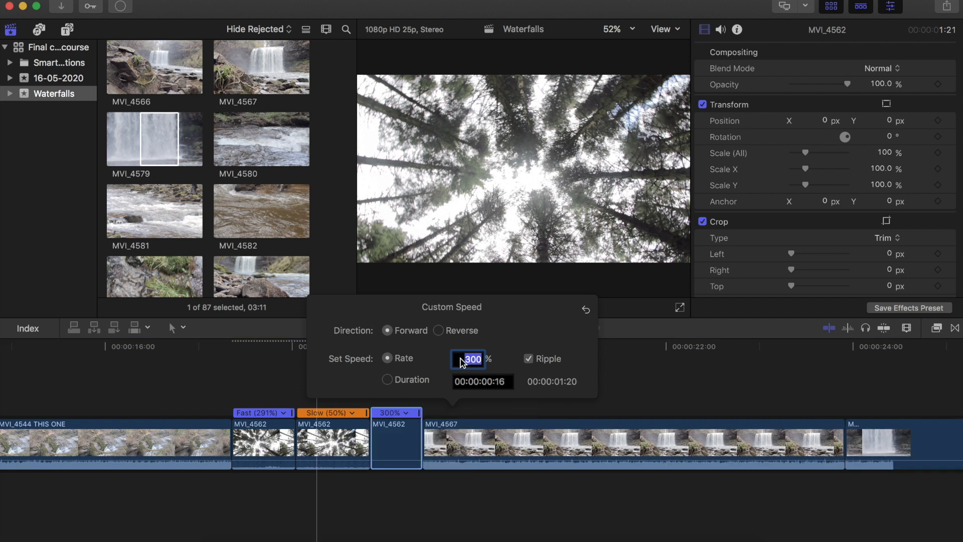
pyautogui.click(261, 494)
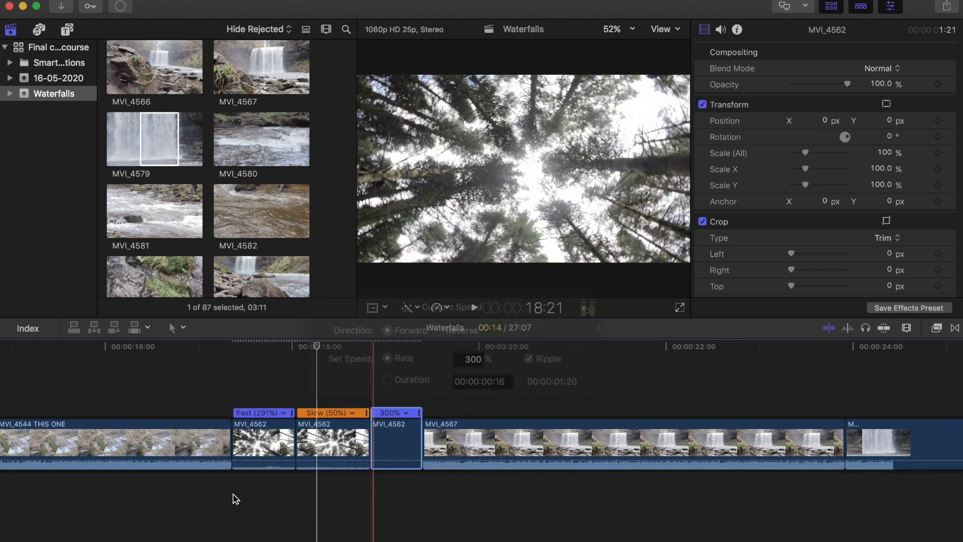
# - Play back the retimed MVI_4562 segments from just before the first one
pyautogui.click(233, 495)
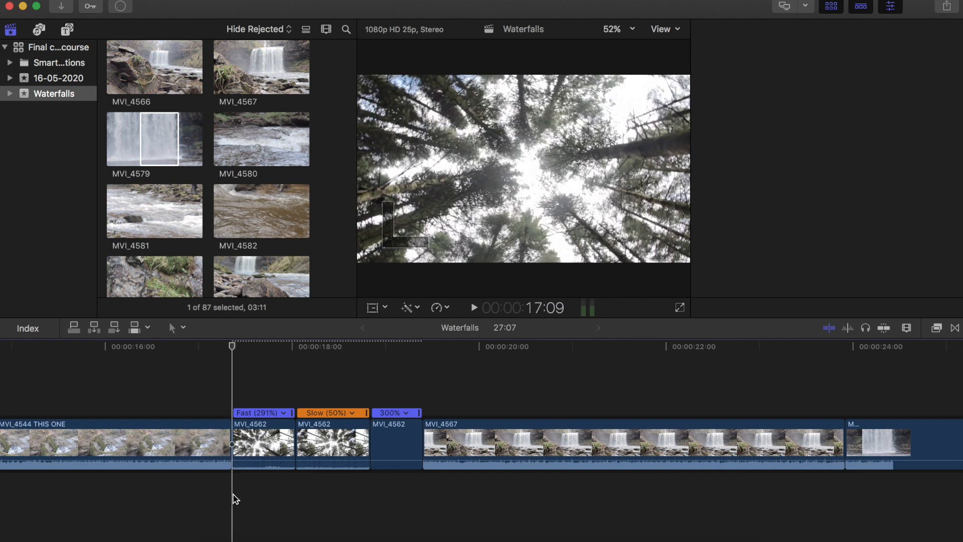
pyautogui.press('space')
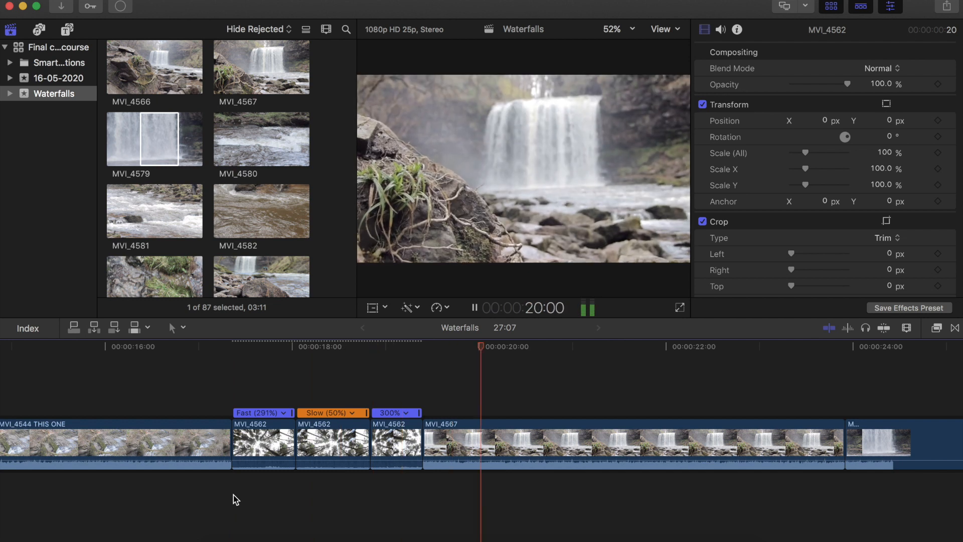
pyautogui.click(281, 485)
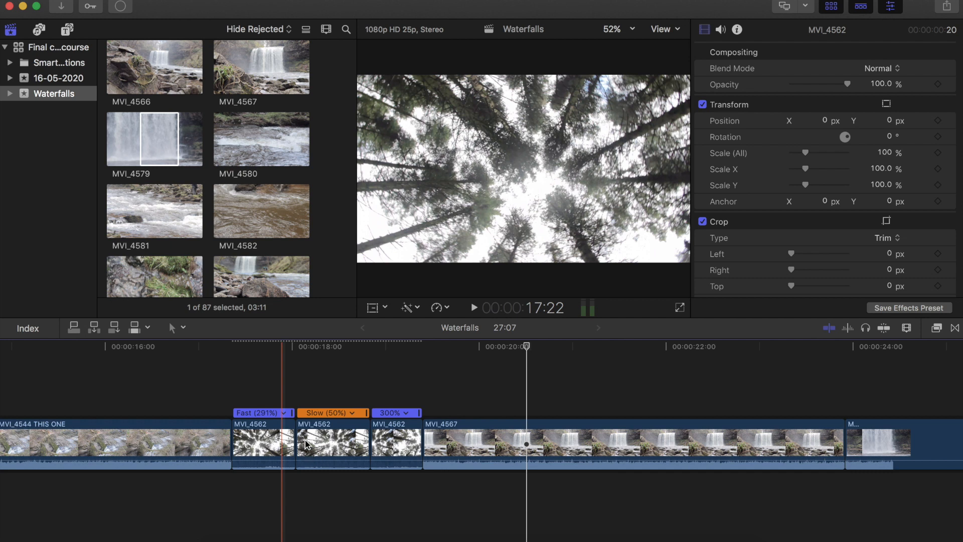
pyautogui.click(293, 482)
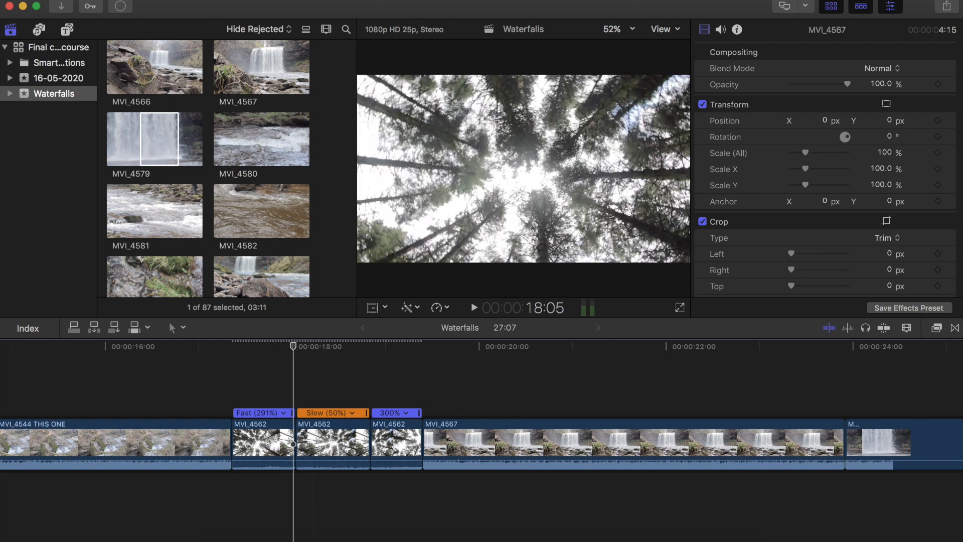
pyautogui.press('space')
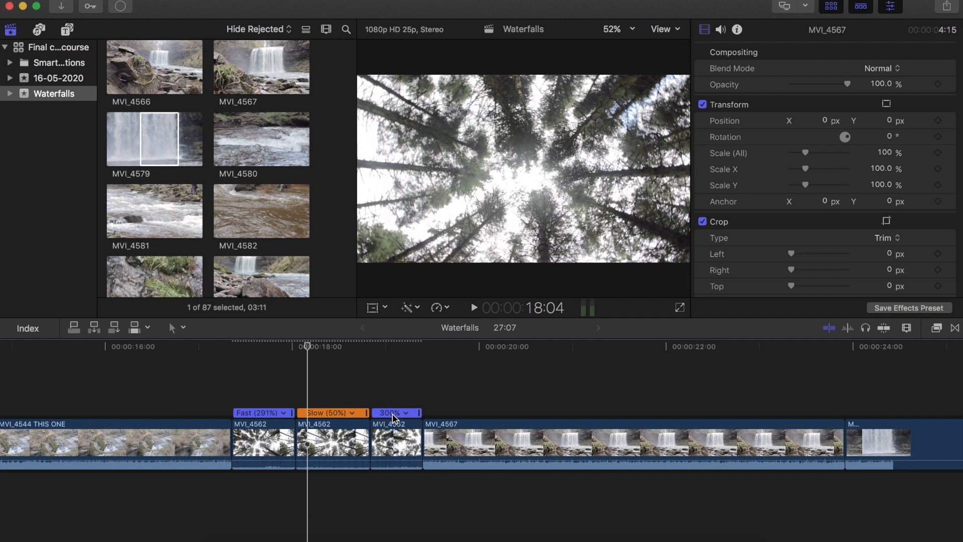
# - Slow the middle MVI_4562 segment to 37% by dragging its retime handle, and play the result back
pyautogui.moveTo(367, 412); pyautogui.dragTo(392, 413)
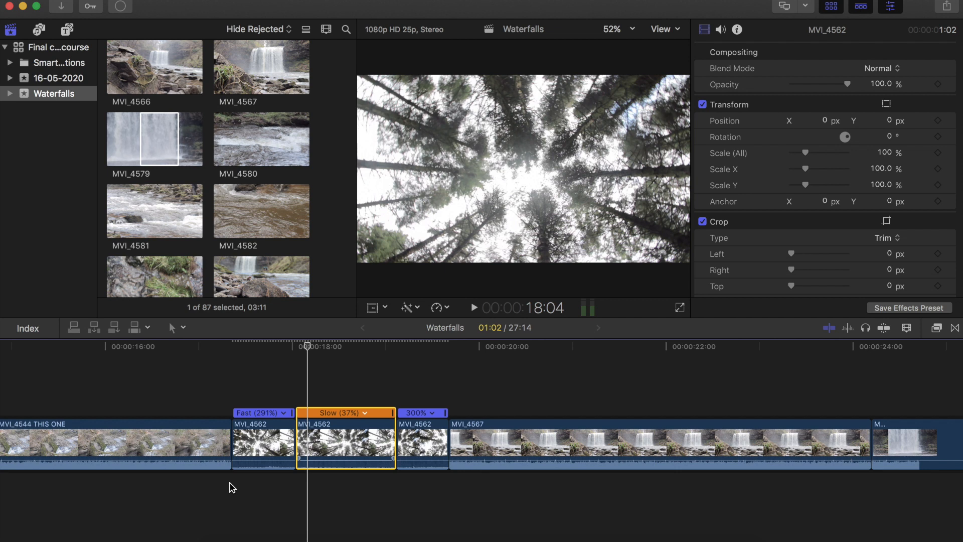
pyautogui.click(230, 486)
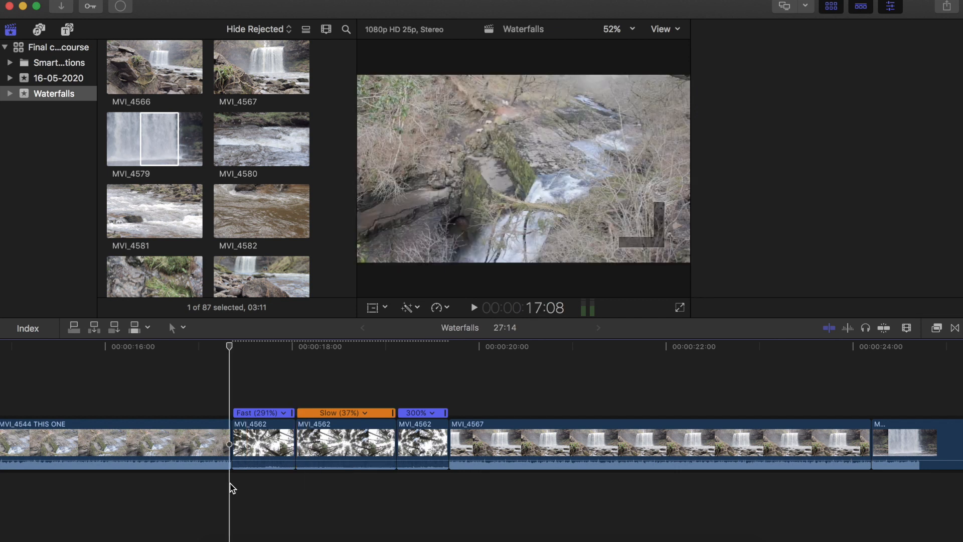
pyautogui.press('space')
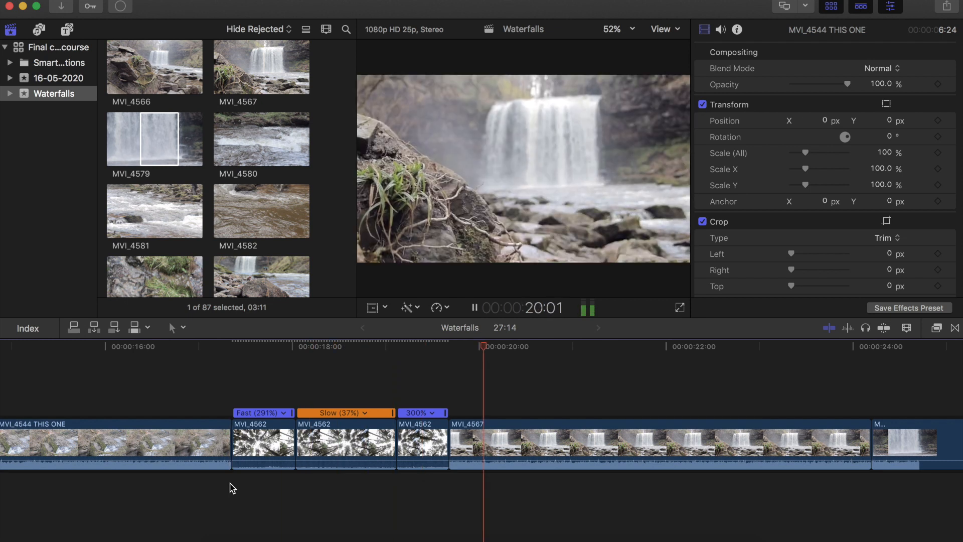
pyautogui.press('space')
# - Speed the third MVI_4562 segment up to 487% by dragging its retime handle
pyautogui.moveTo(449, 432); pyautogui.dragTo(449, 435)
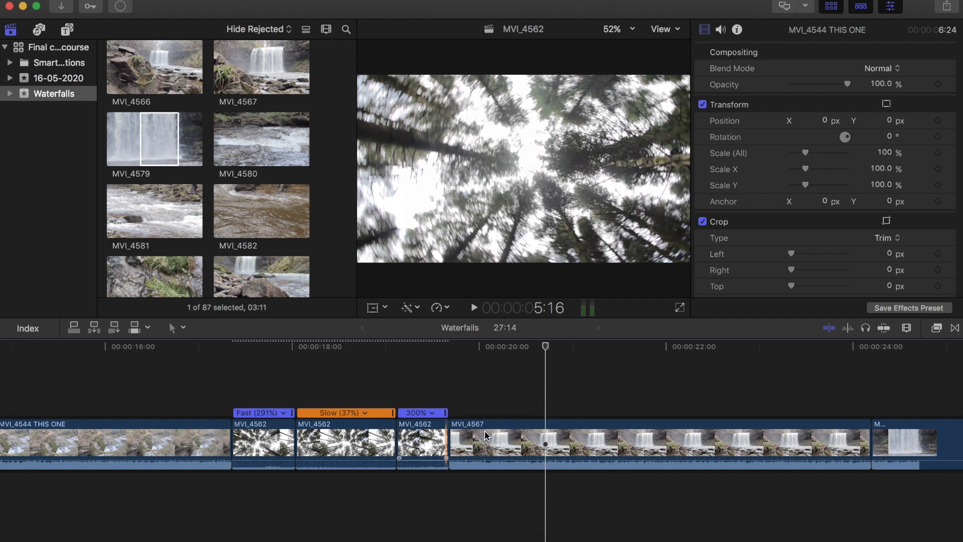
pyautogui.moveTo(448, 435); pyautogui.dragTo(446, 414)
pyautogui.press('super+z')
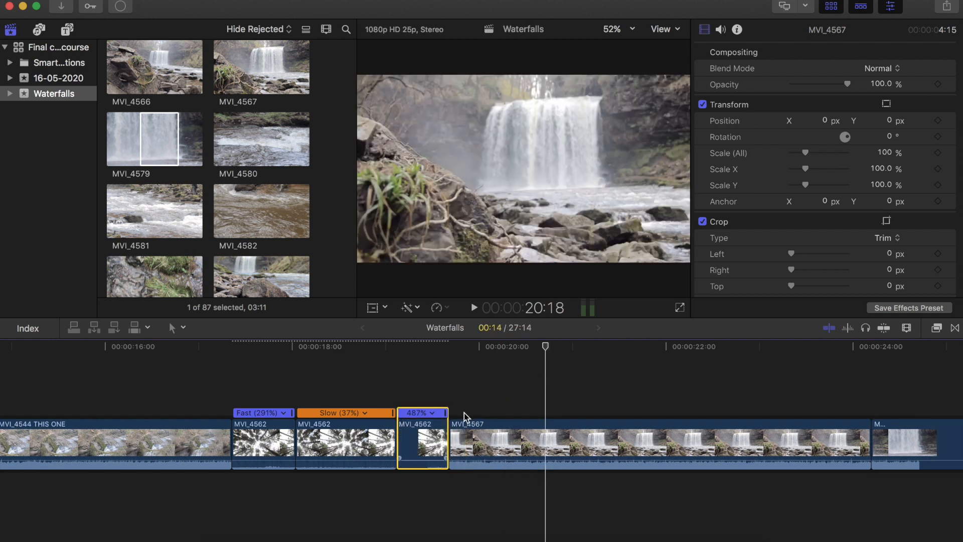
# - Zoom the timeline out, select the MVI_4544 THIS ONE clip and show its Transform on-screen controls
pyautogui.click(393, 413)
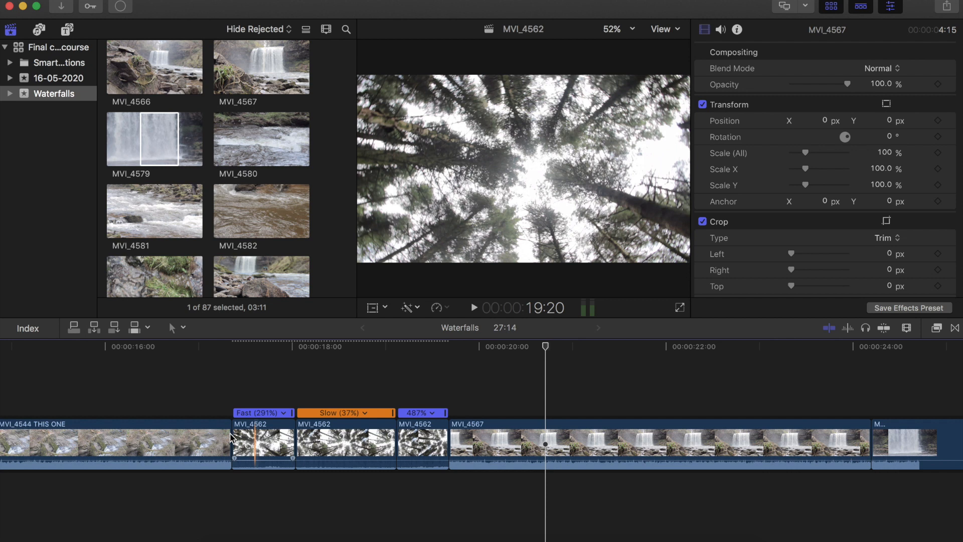
pyautogui.click(201, 408)
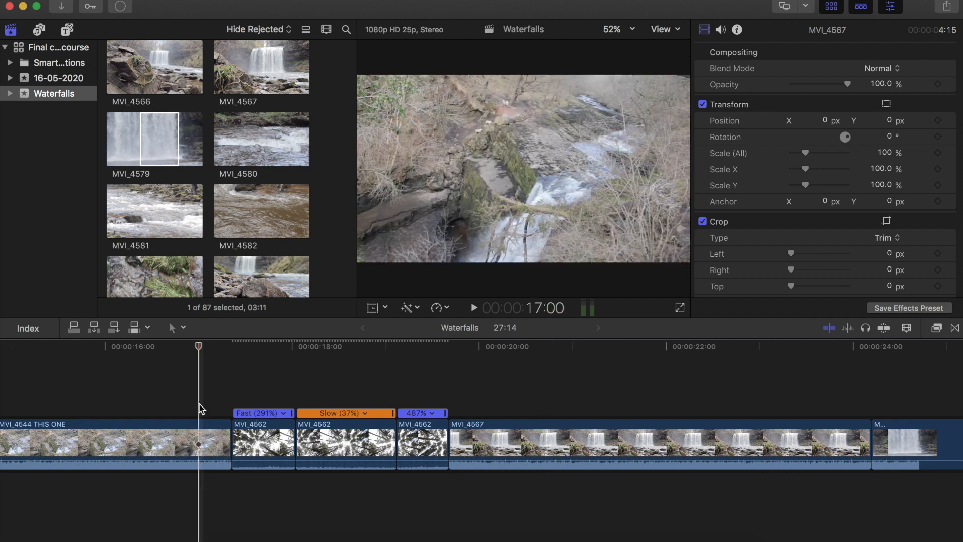
pyautogui.press('super+minus')
pyautogui.press('super+minus')
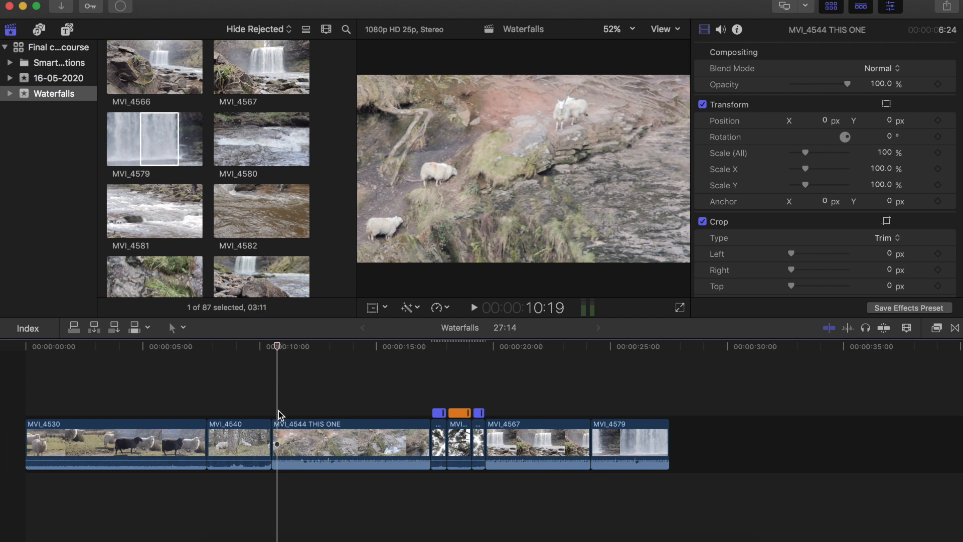
pyautogui.press('super+equal')
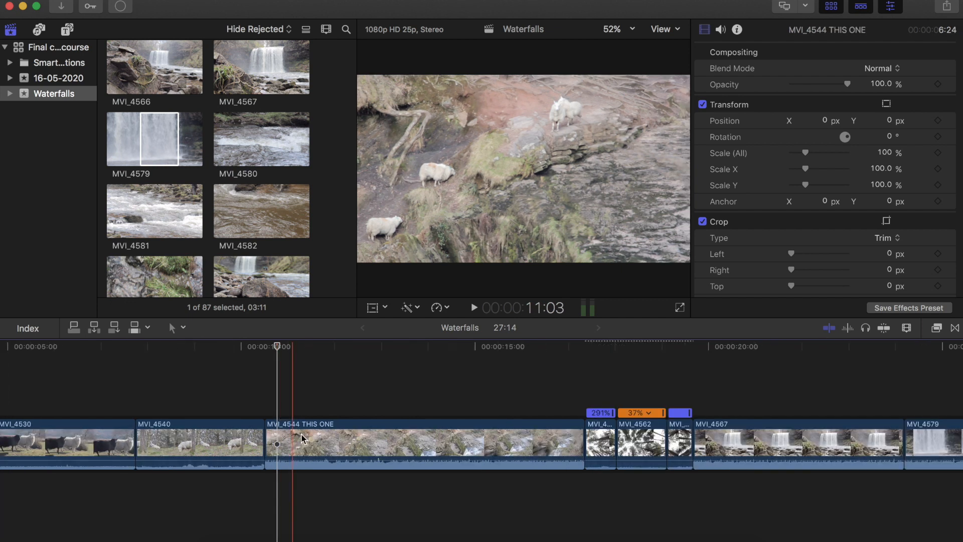
pyautogui.click(301, 434)
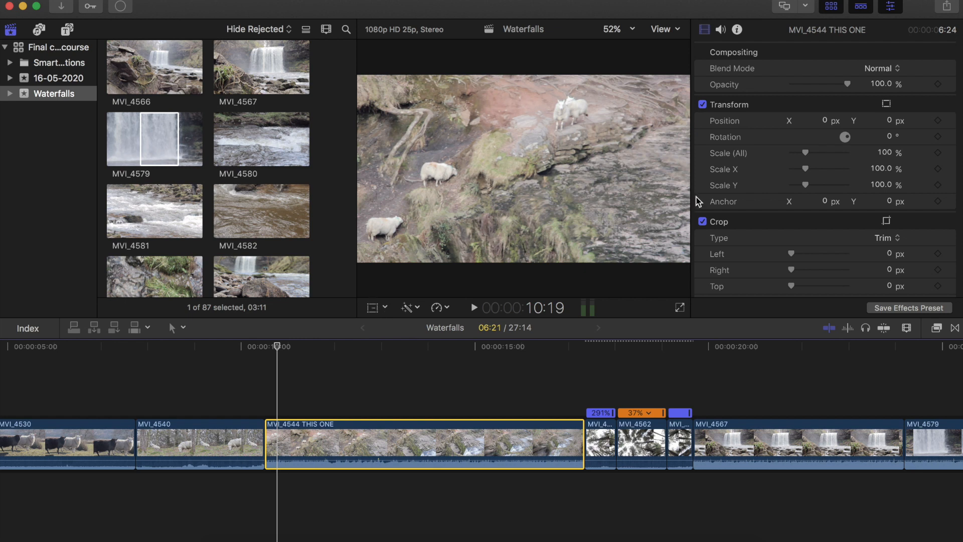
pyautogui.hotkey('shift', 't')
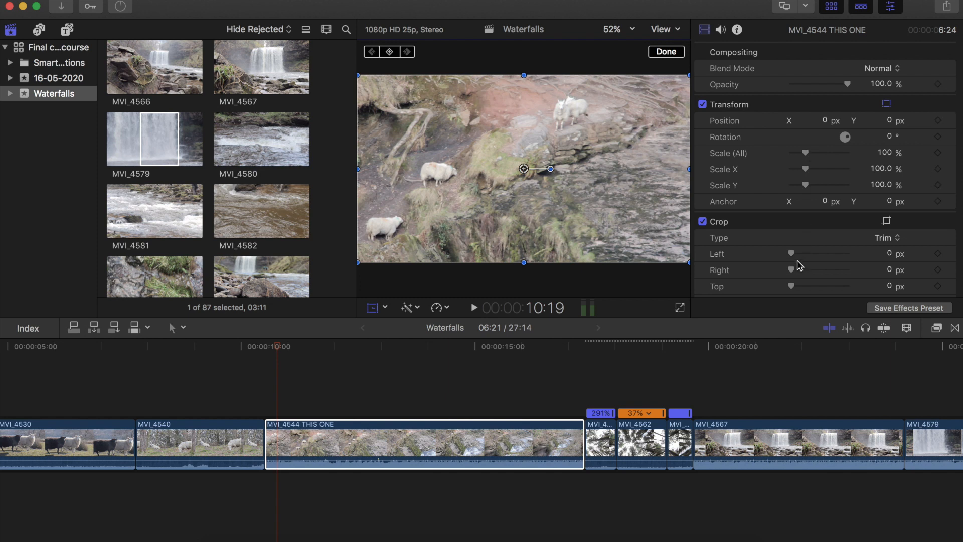
# - Drag the clip's Left crop value to about 721 px and back to 0 px
pyautogui.scroll(-5, 797, 243)
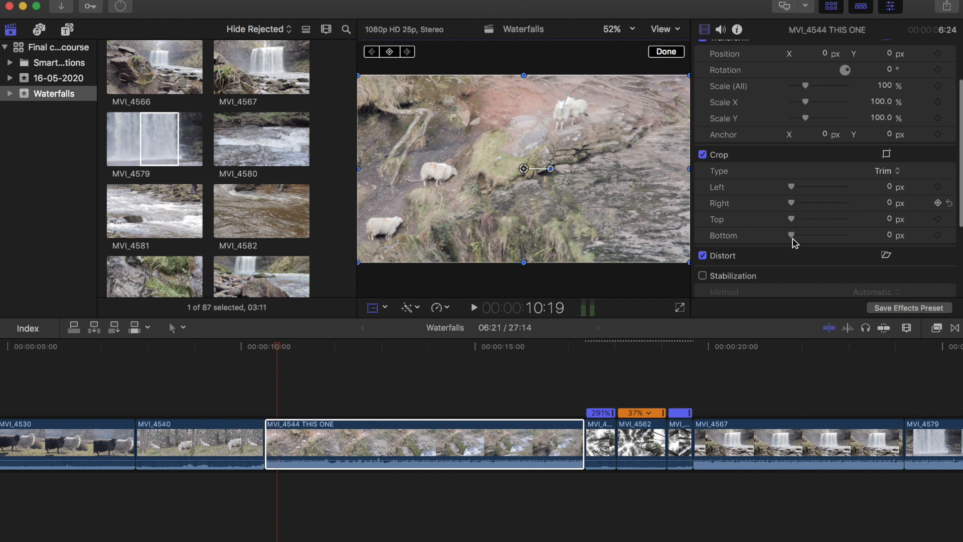
pyautogui.scroll(-1, 792, 146)
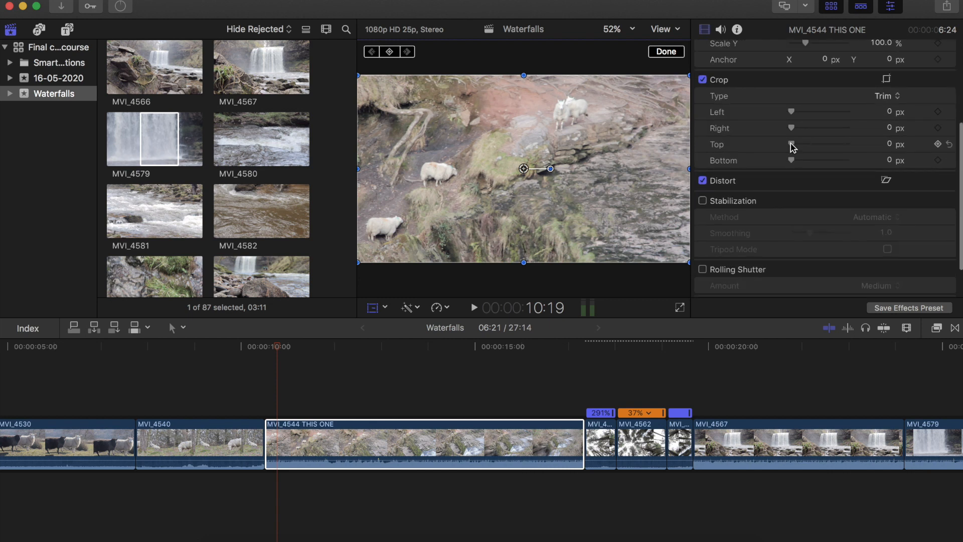
pyautogui.scroll(2, 792, 147)
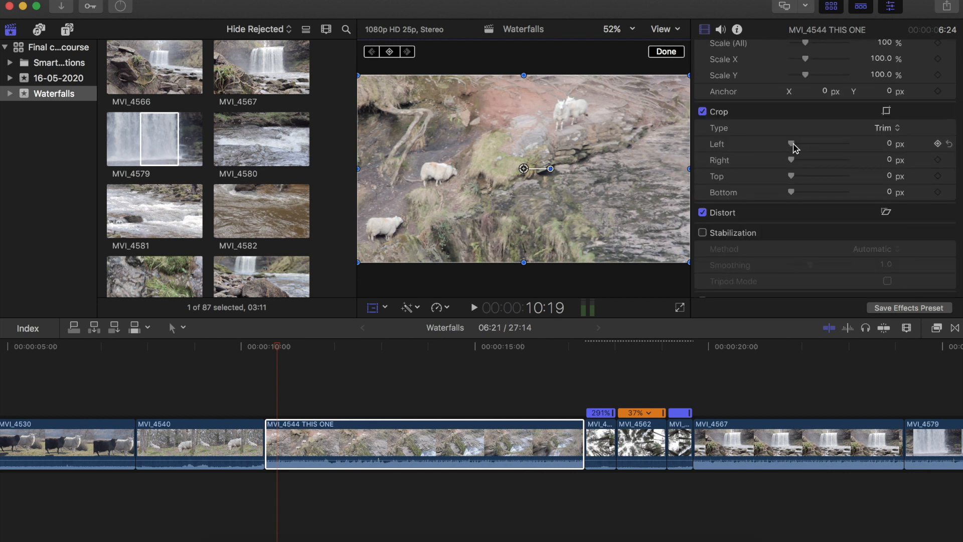
pyautogui.click(831, 143)
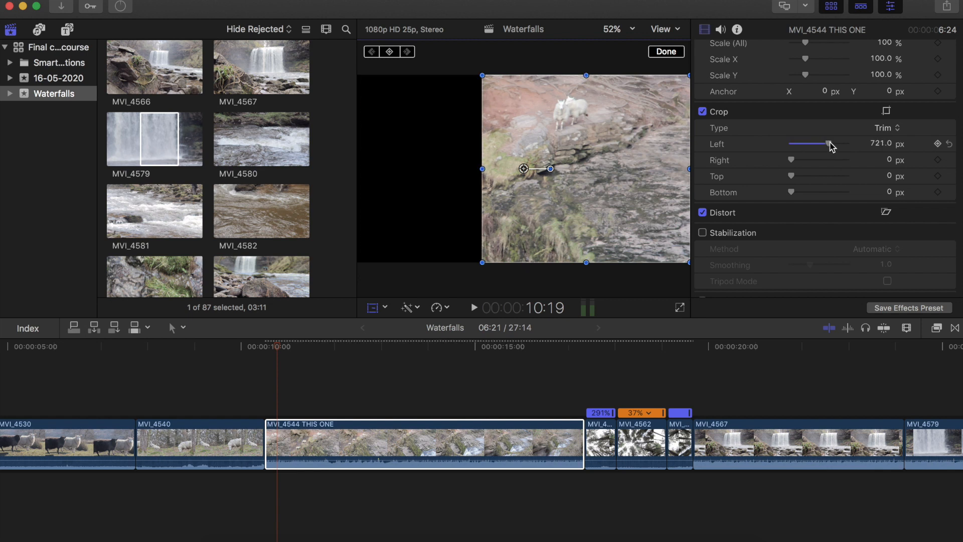
pyautogui.moveTo(830, 143); pyautogui.dragTo(760, 140)
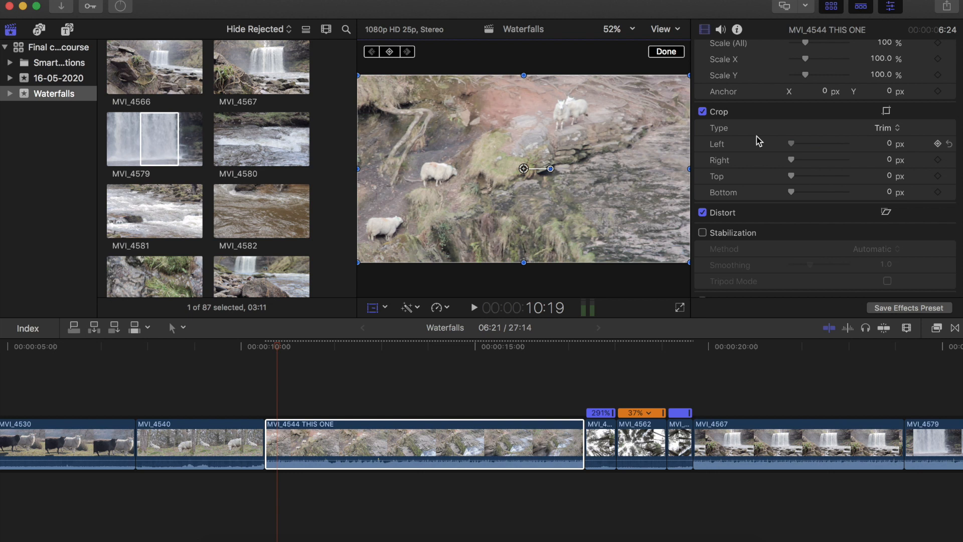
pyautogui.scroll(2, 759, 140)
pyautogui.scroll(3, 758, 140)
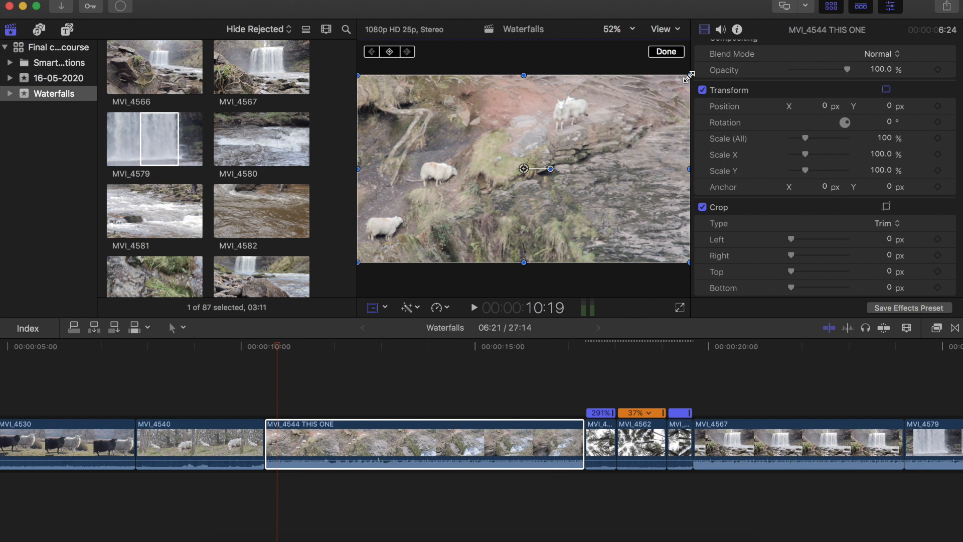
# - Scale the MVI_4544 THIS ONE clip up to 151% and rotate it to -9°
pyautogui.moveTo(689, 76); pyautogui.dragTo(724, 47)
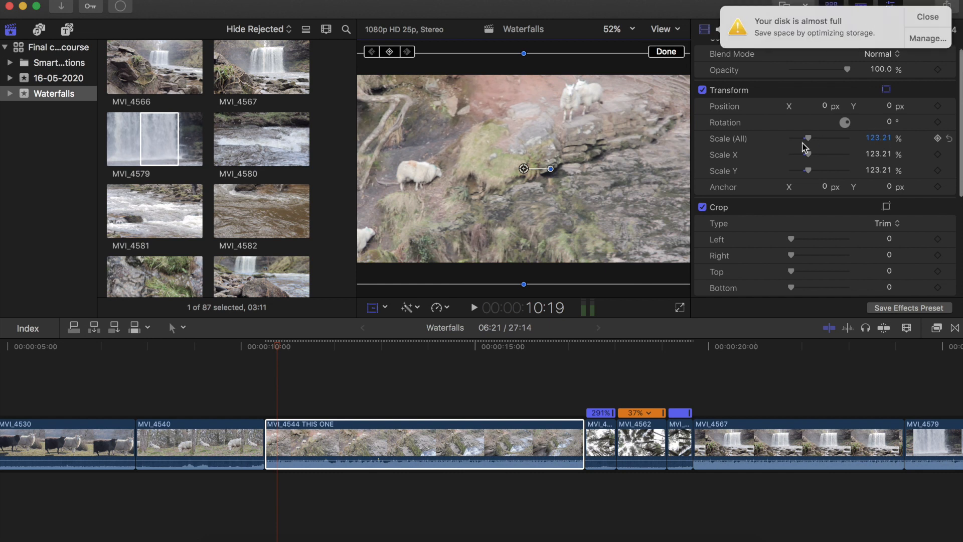
pyautogui.click(917, 18)
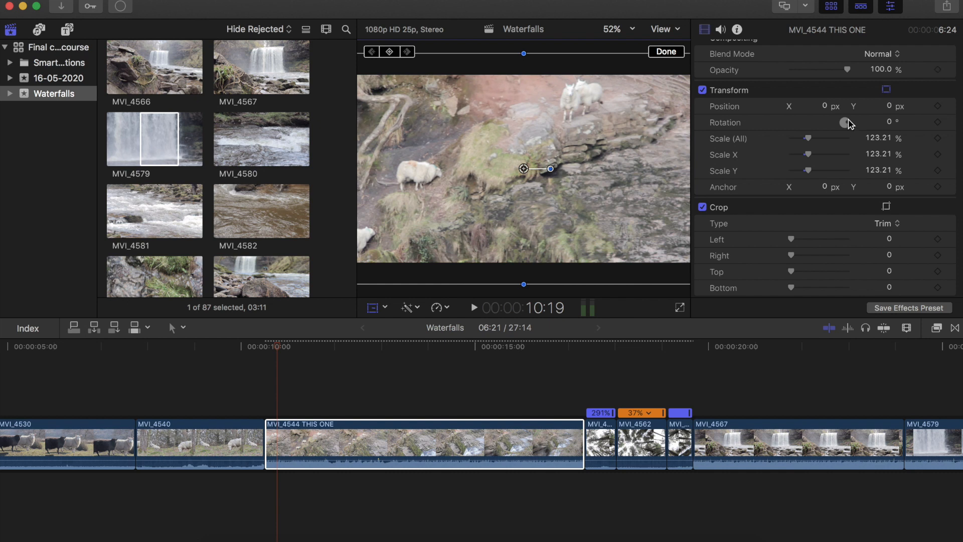
pyautogui.moveTo(835, 125); pyautogui.dragTo(853, 127)
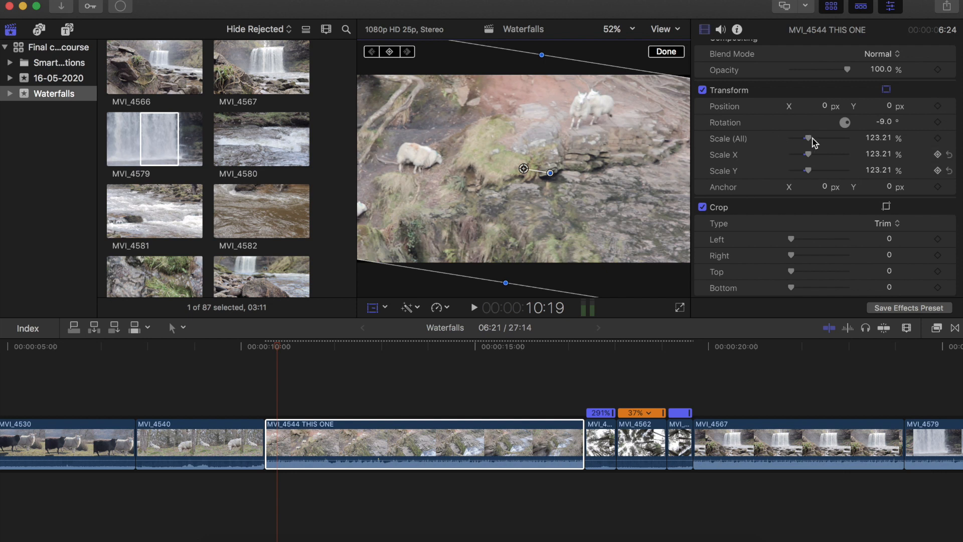
pyautogui.moveTo(813, 143); pyautogui.dragTo(816, 141)
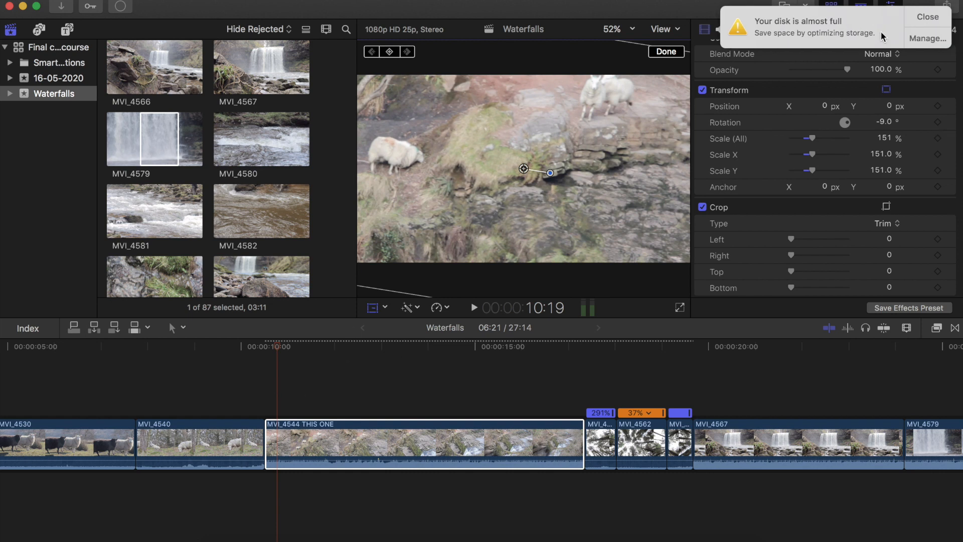
pyautogui.click(927, 16)
# - Deselect the clip and play the timeline back through the transformed clip
pyautogui.click(270, 390)
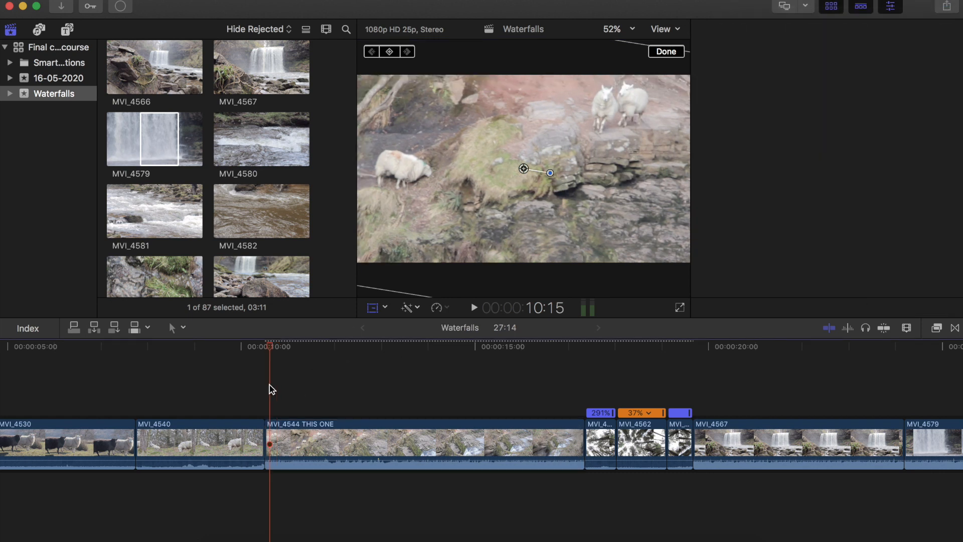
pyautogui.press('space')
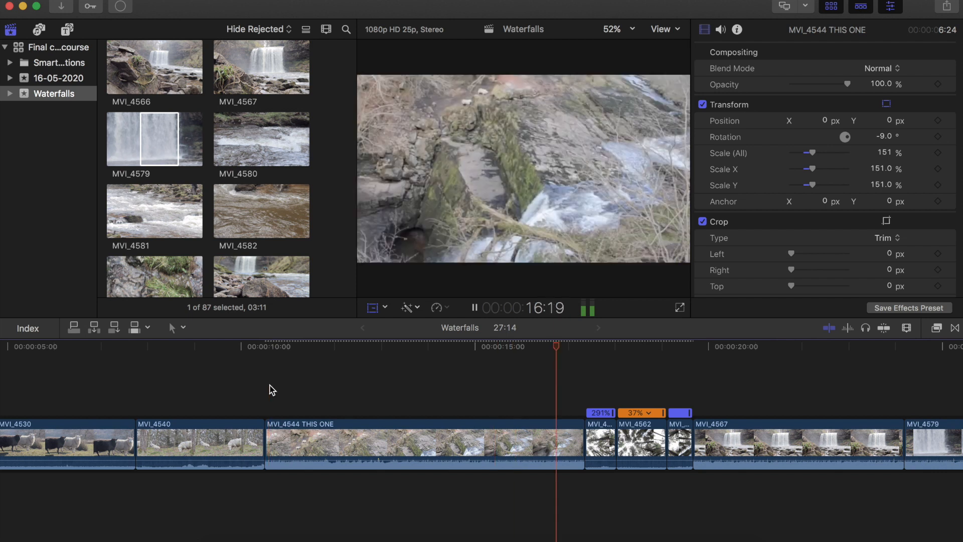
pyautogui.press('space')
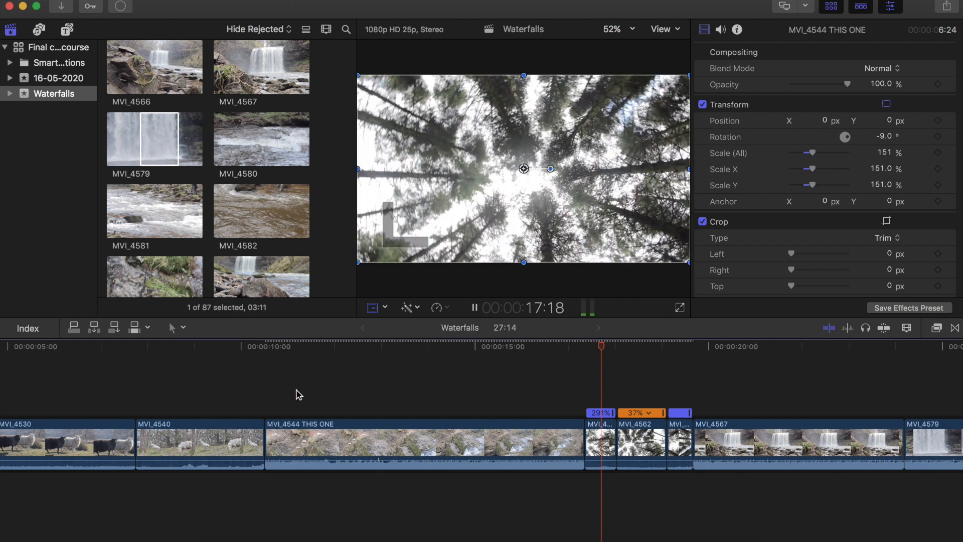
pyautogui.hotkey('shift', 't')
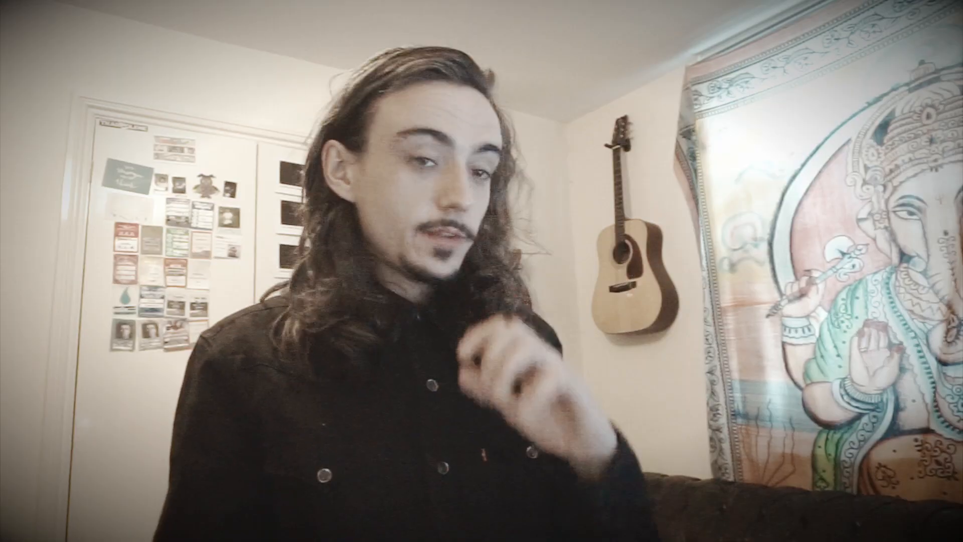
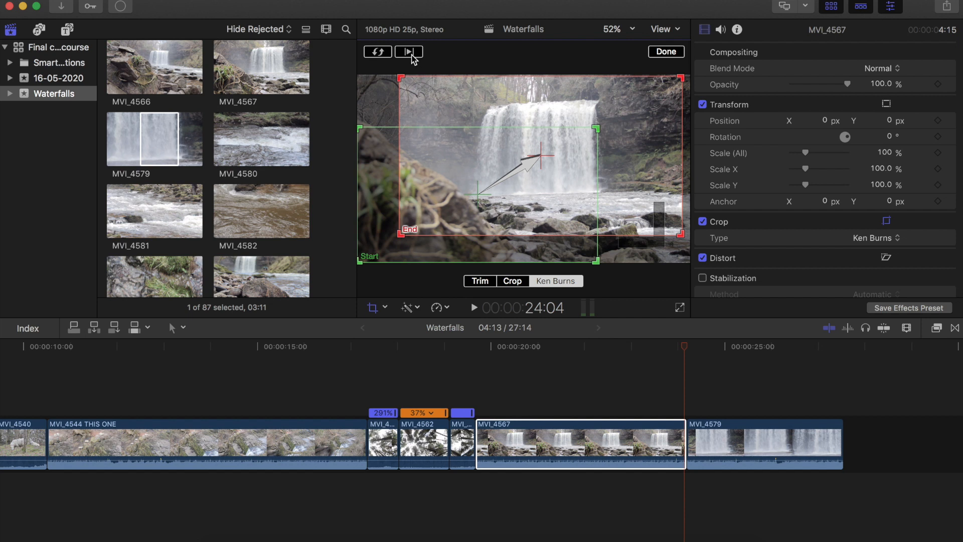
# - Preview the Ken Burns animation on the MVI_4567 clip and close the crop controls
pyautogui.click(412, 55)
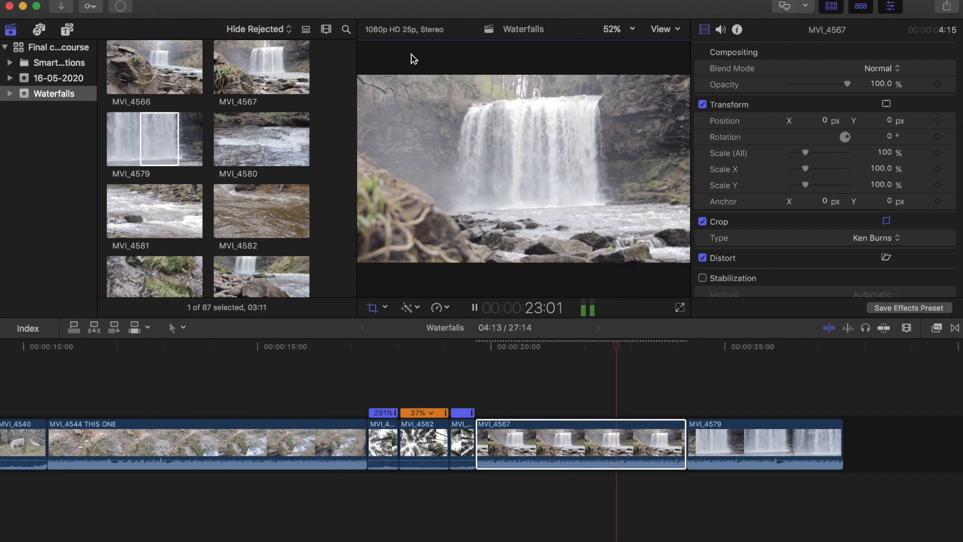
pyautogui.press('space')
pyautogui.click(666, 52)
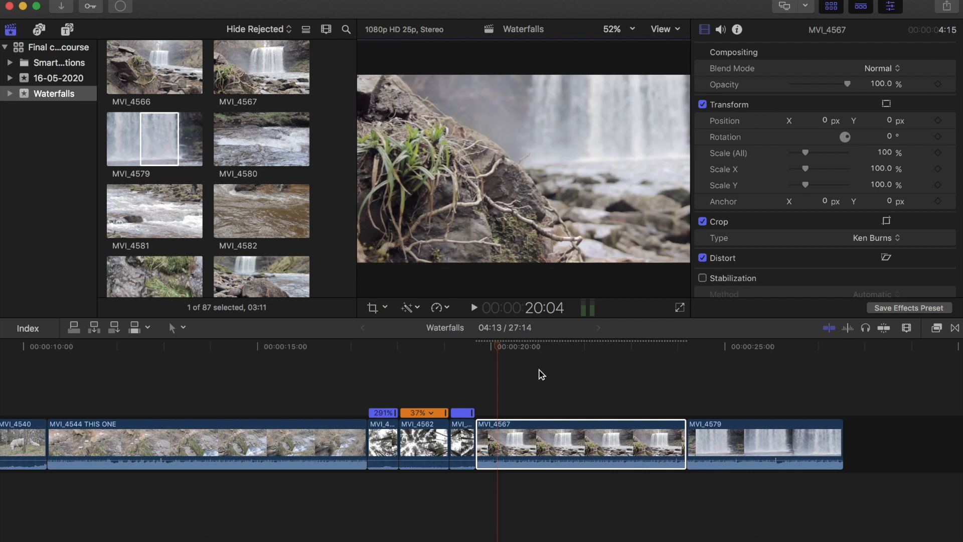
# - Reopen the Ken Burns controls for MVI_4567, shift its End frame slightly left, and preview the new move
pyautogui.click(519, 377)
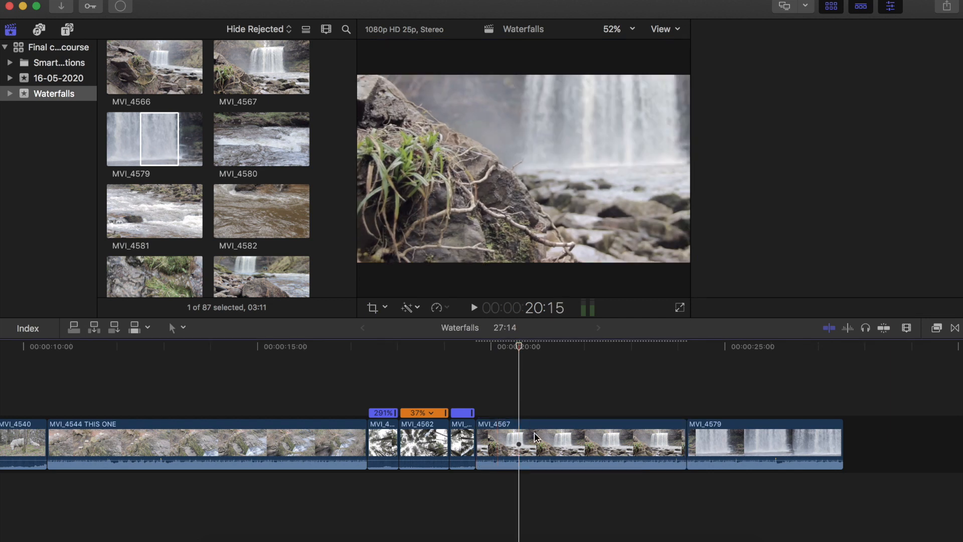
pyautogui.click(520, 441)
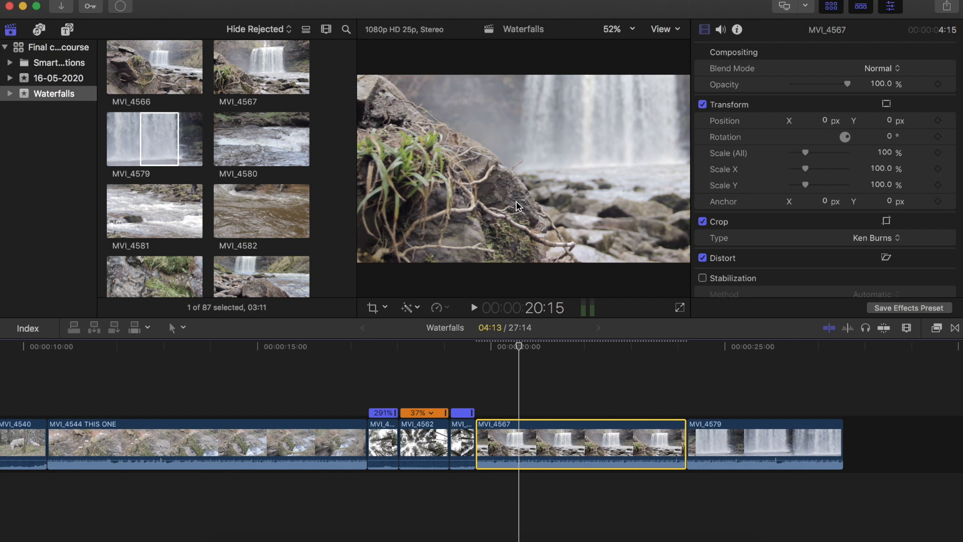
pyautogui.click(372, 308)
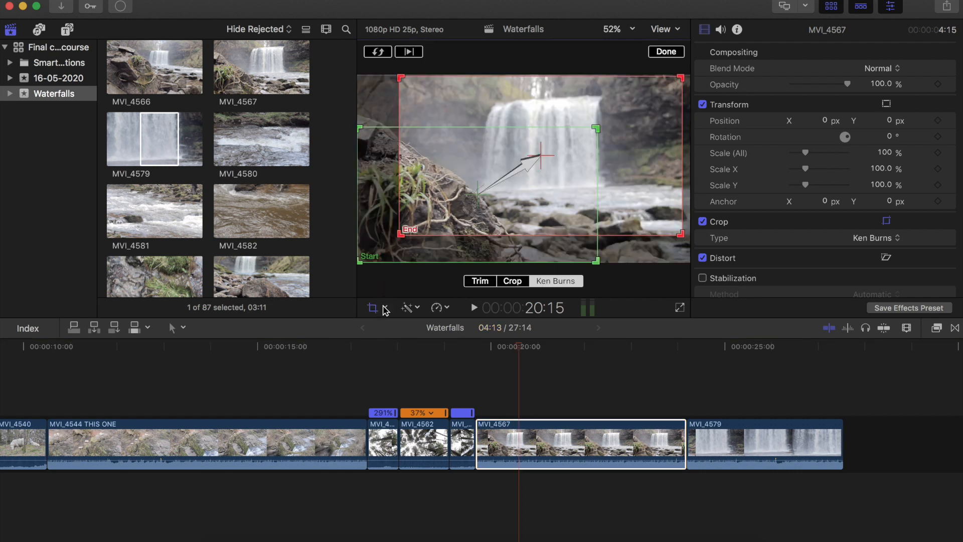
pyautogui.click(443, 221)
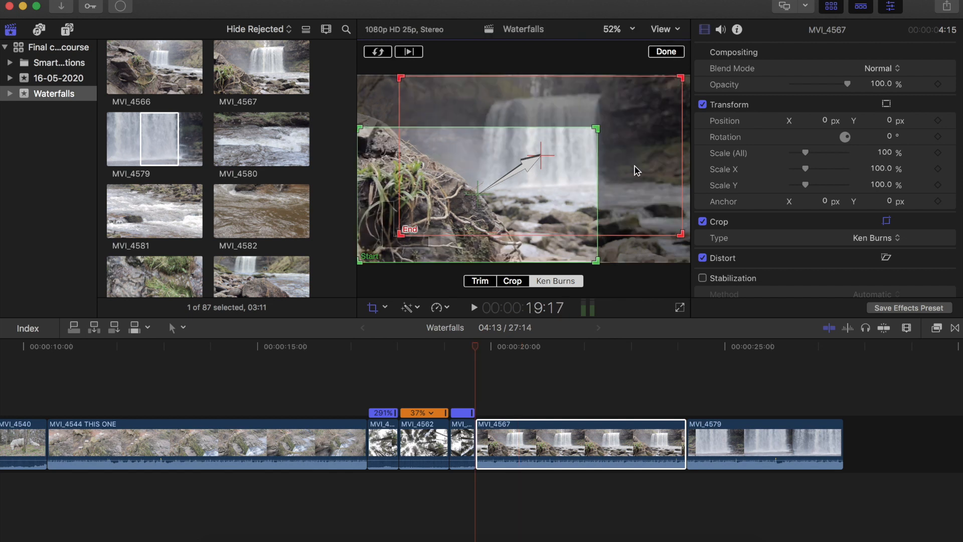
pyautogui.moveTo(638, 170); pyautogui.dragTo(596, 169)
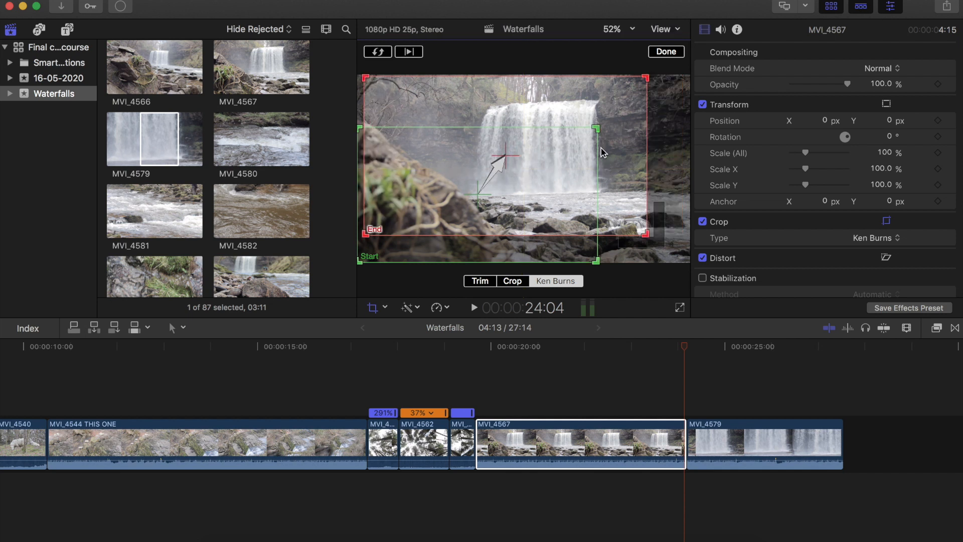
pyautogui.moveTo(619, 149); pyautogui.dragTo(621, 151)
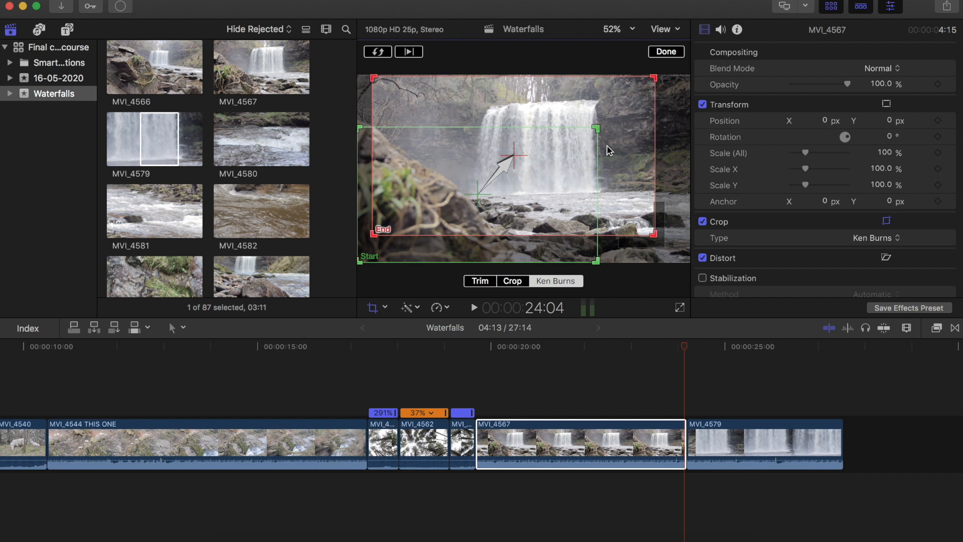
pyautogui.click(404, 54)
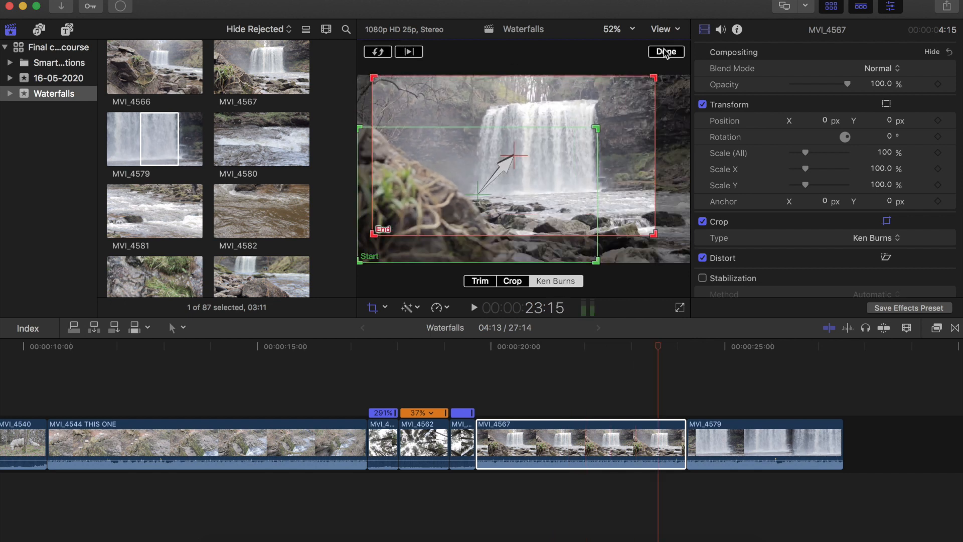
pyautogui.click(666, 52)
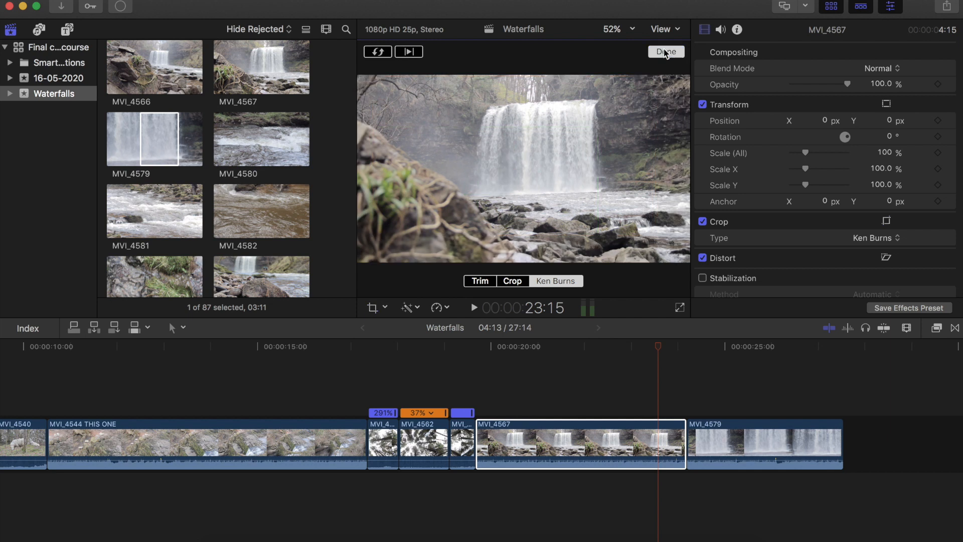
# - Select the MVI_4530 clip at the start of the timeline and raise its audio volume to about 11 dB
pyautogui.click(488, 392)
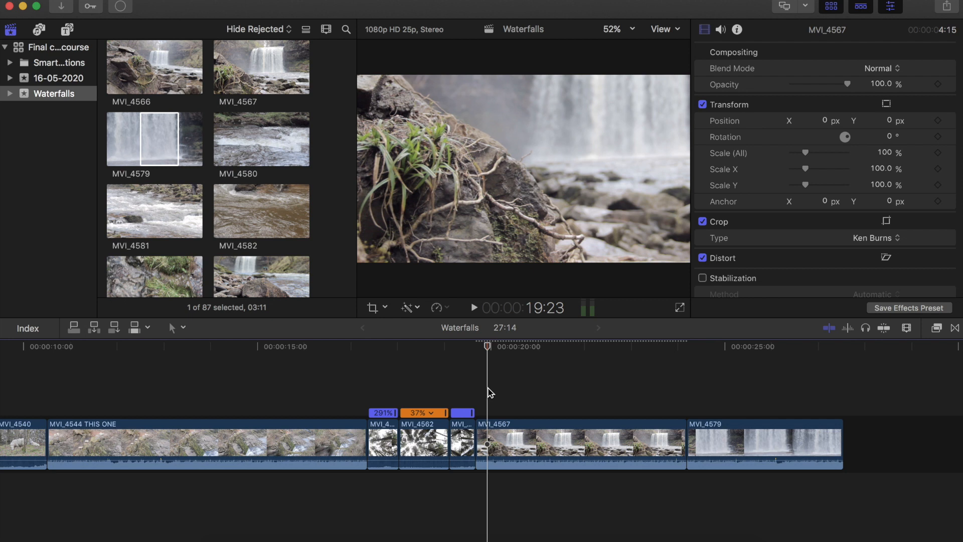
pyautogui.hscroll(-2, 490, 392)
pyautogui.hscroll(-20, 490, 393)
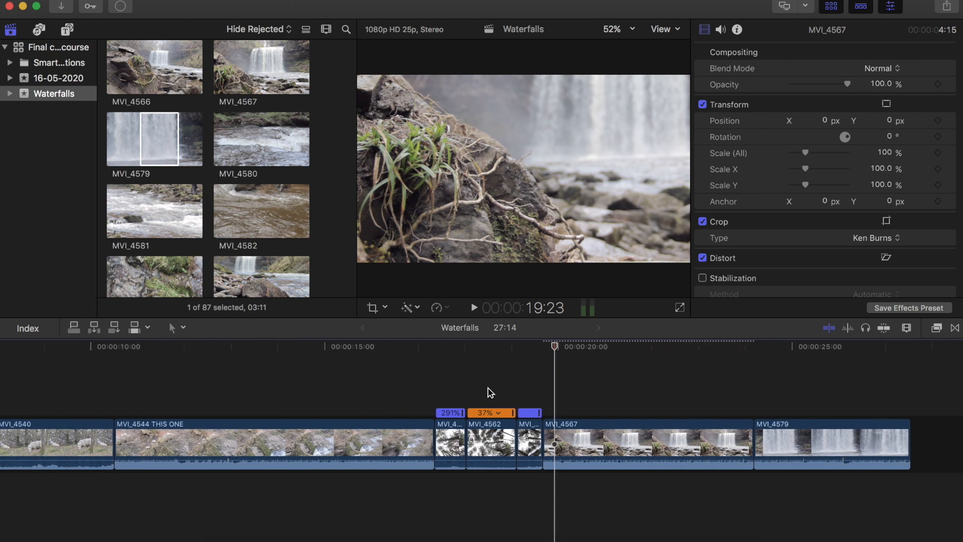
pyautogui.hscroll(-7, 490, 393)
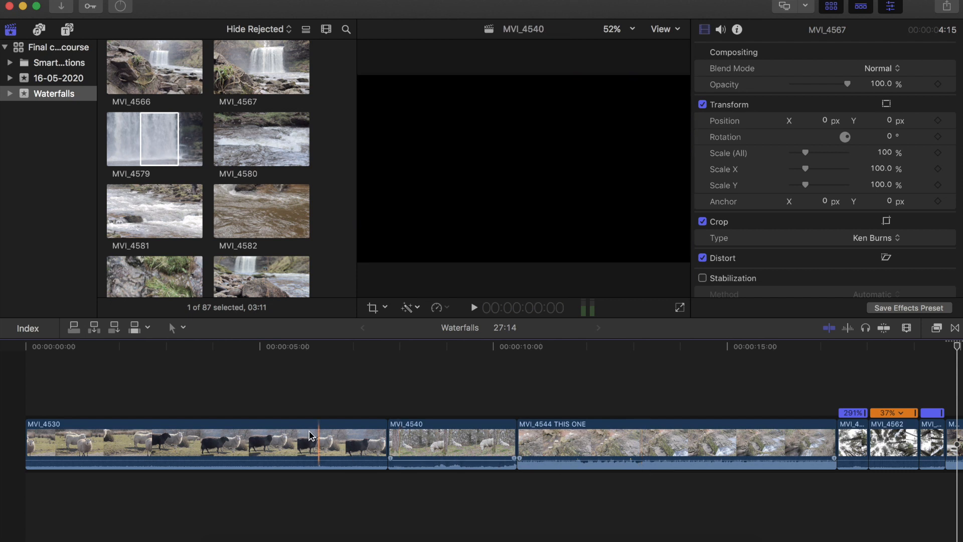
pyautogui.click(365, 443)
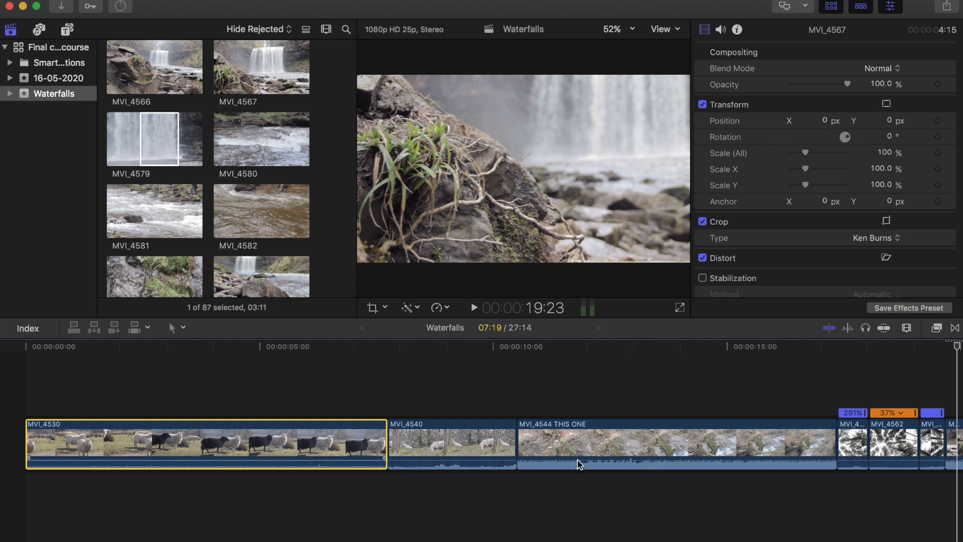
pyautogui.press('super+minus')
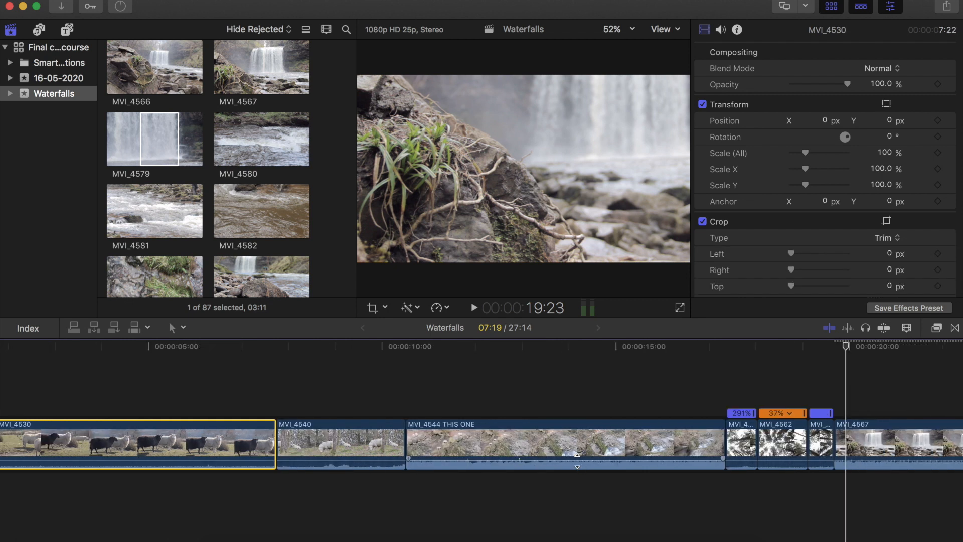
pyautogui.press('super+minus')
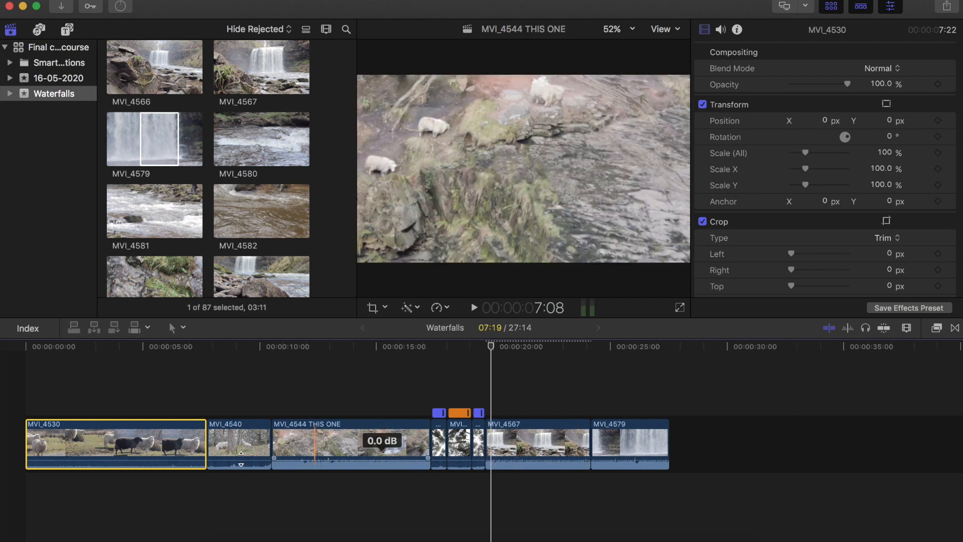
pyautogui.moveTo(235, 459); pyautogui.dragTo(235, 456)
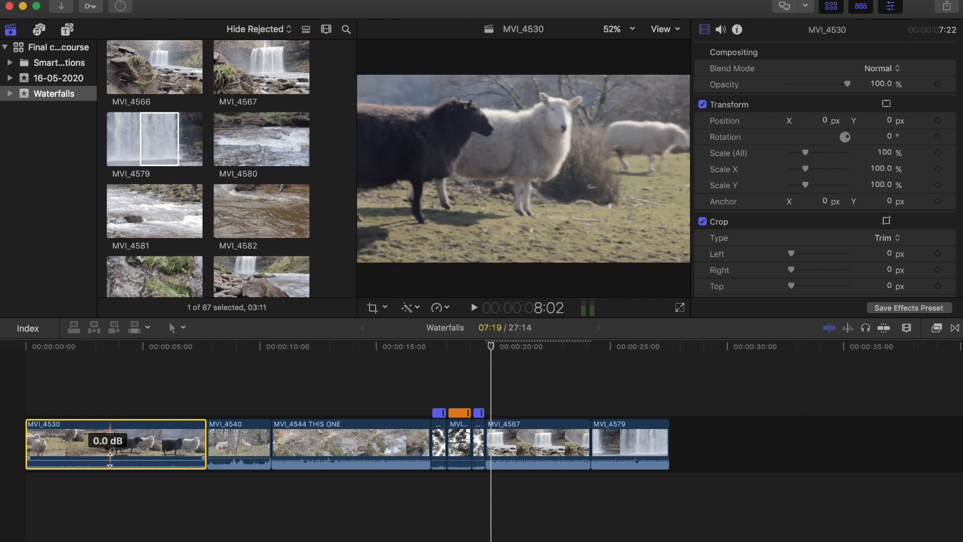
pyautogui.moveTo(110, 460); pyautogui.dragTo(109, 452)
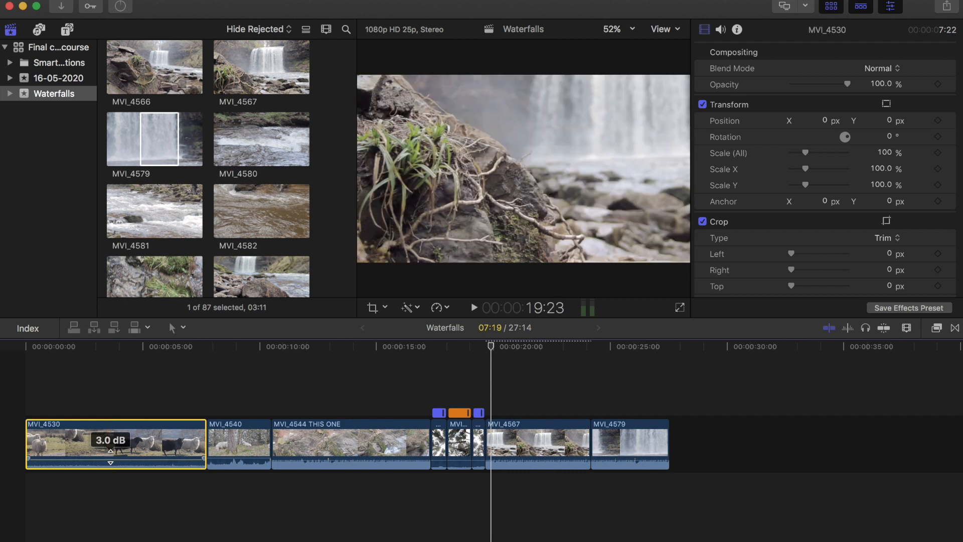
pyautogui.press('super+z')
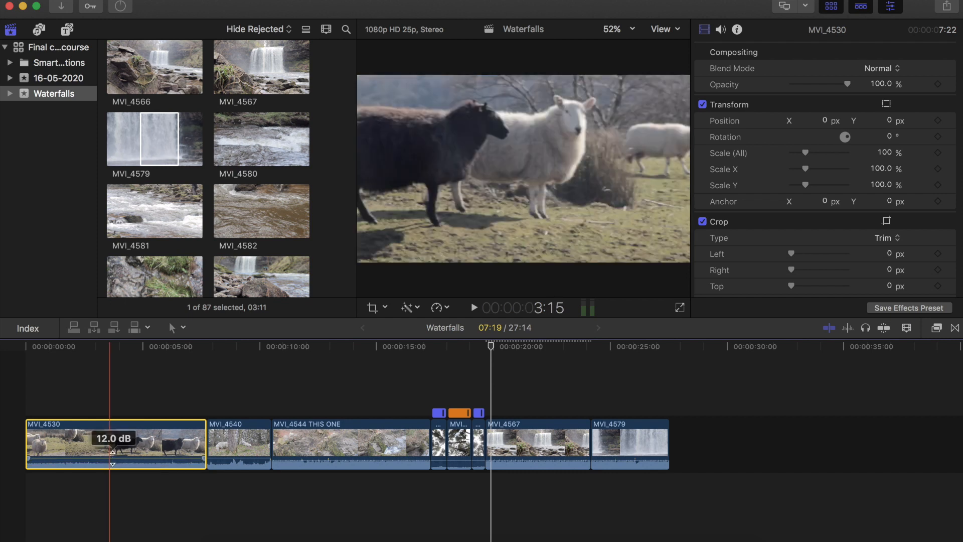
pyautogui.moveTo(113, 459); pyautogui.dragTo(112, 458)
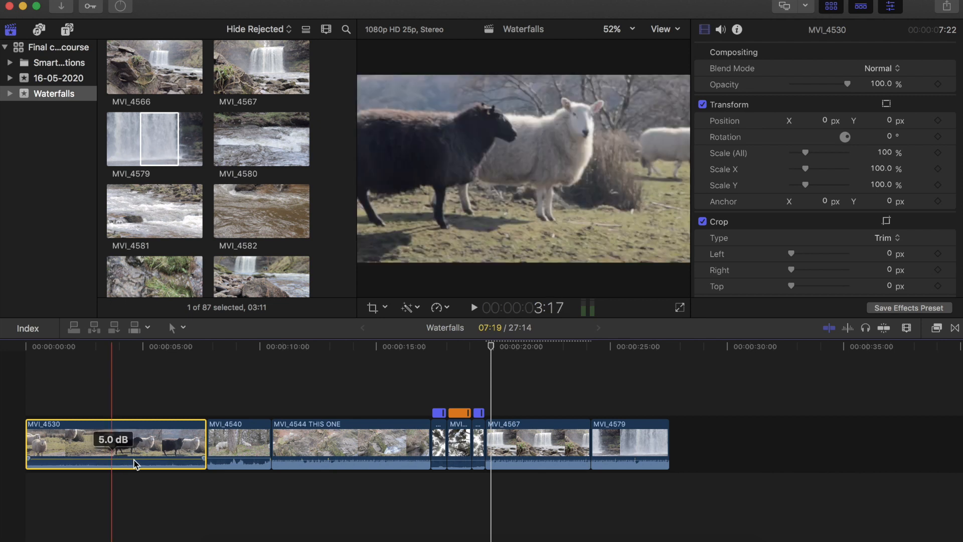
pyautogui.moveTo(137, 460); pyautogui.dragTo(136, 457)
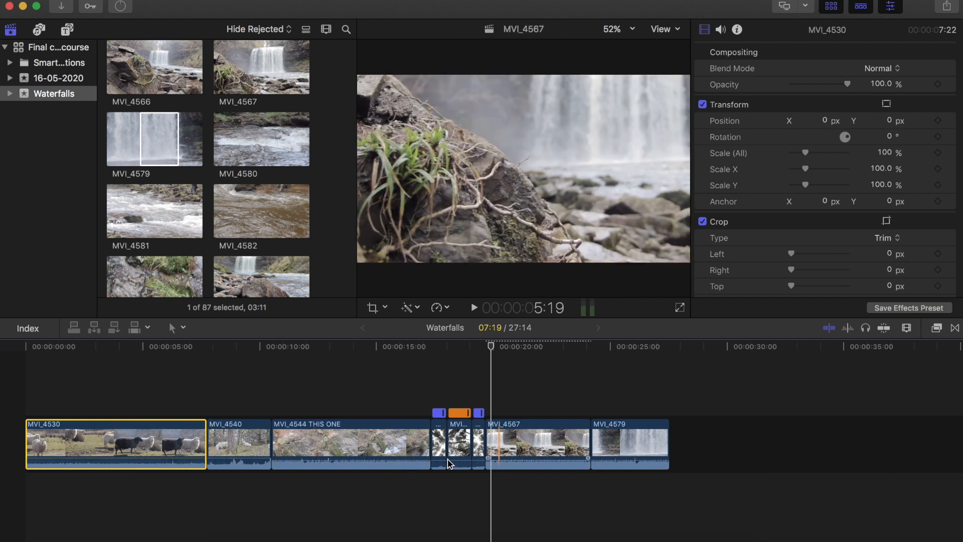
# - Lower the MVI_4544 THIS ONE clip's audio volume to -5 dB and nudge the volume lines of the following clips
pyautogui.moveTo(438, 460); pyautogui.dragTo(477, 458)
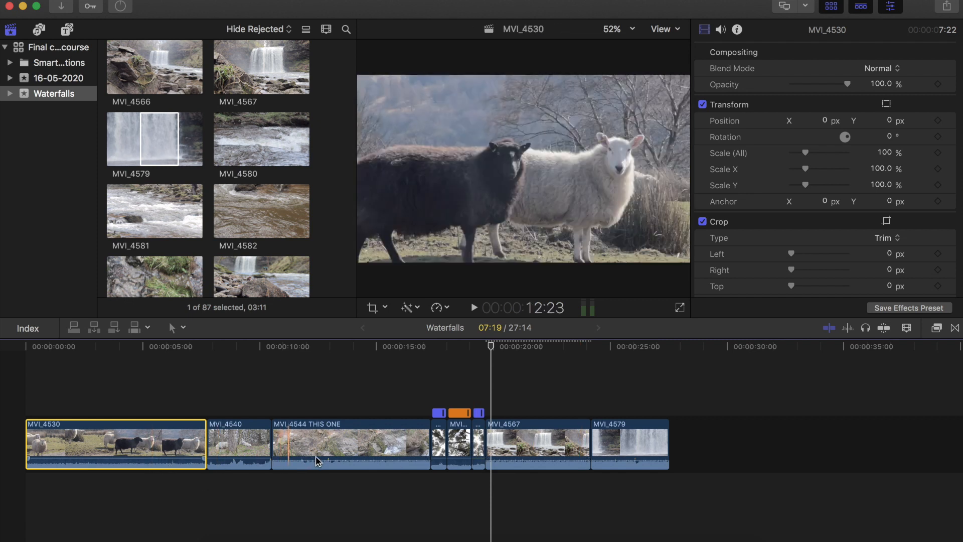
pyautogui.click(316, 461)
pyautogui.moveTo(314, 462); pyautogui.dragTo(313, 459)
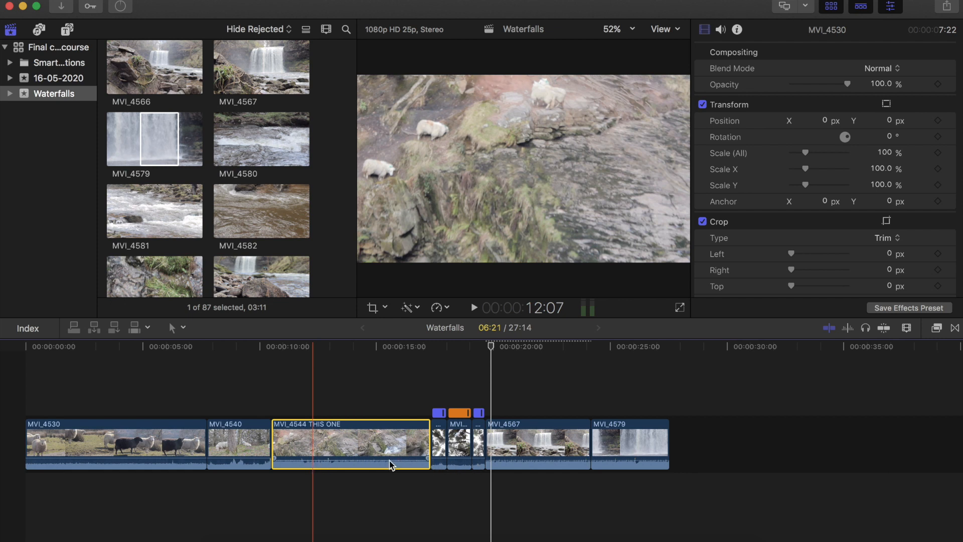
pyautogui.moveTo(389, 460); pyautogui.dragTo(388, 461)
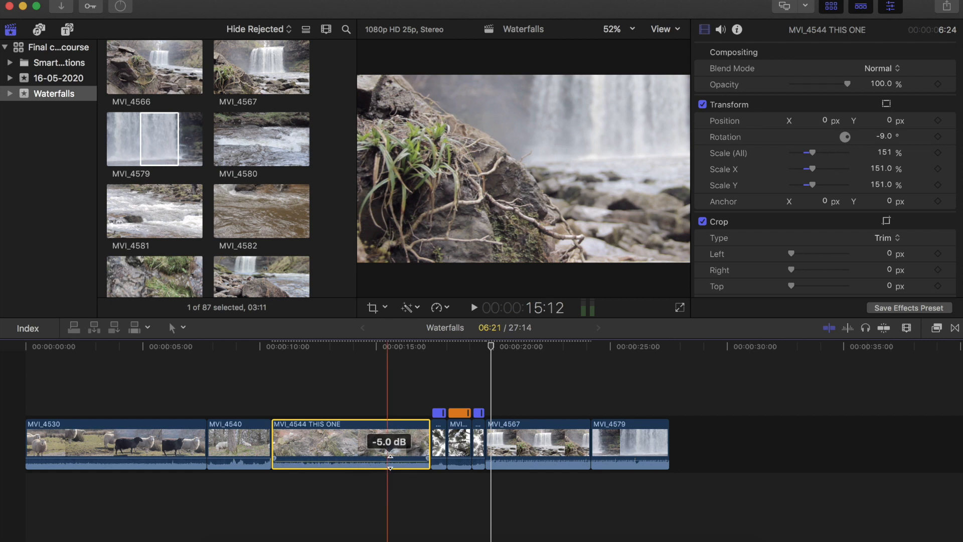
pyautogui.moveTo(512, 462); pyautogui.dragTo(514, 459)
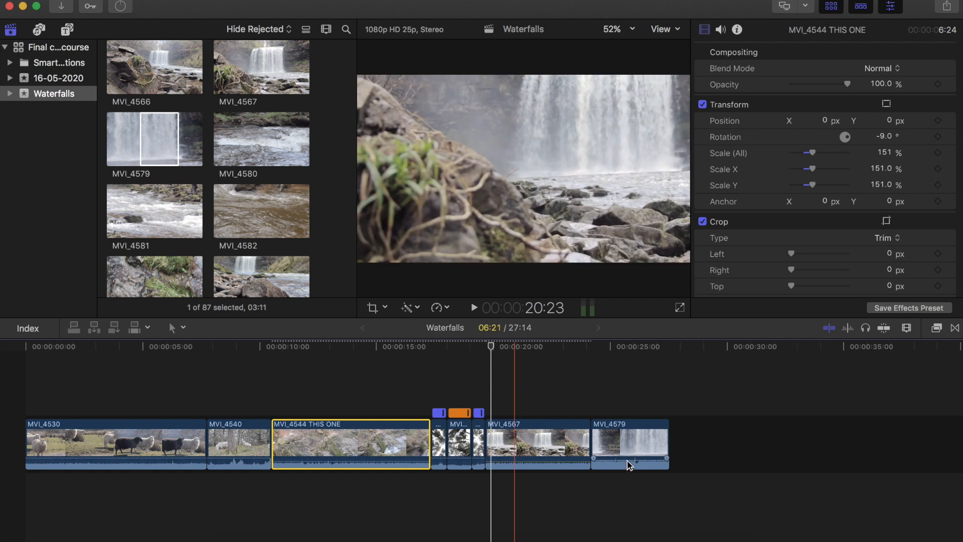
pyautogui.moveTo(627, 458); pyautogui.dragTo(627, 460)
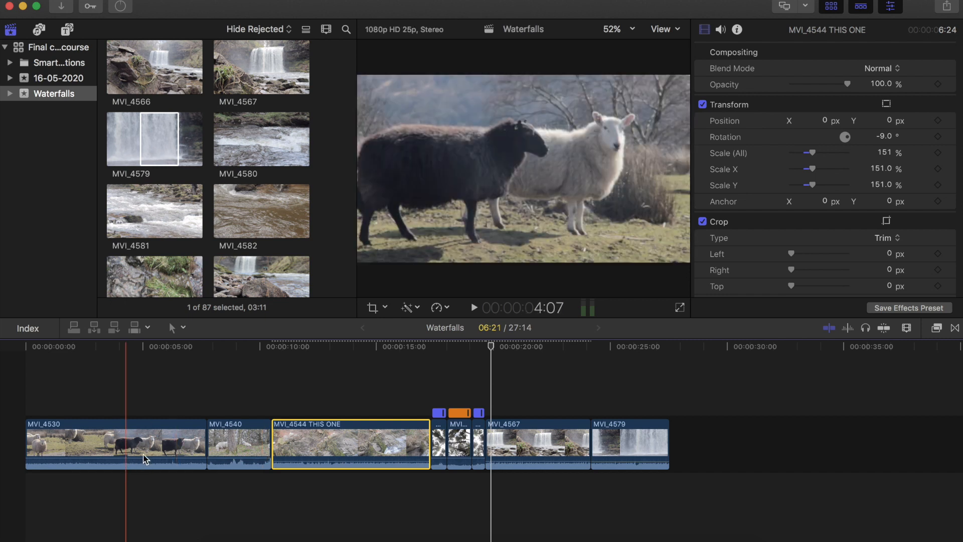
# - Detach the audio from the MVI_4530 clip
pyautogui.click(142, 455)
pyautogui.rightClick(140, 448)
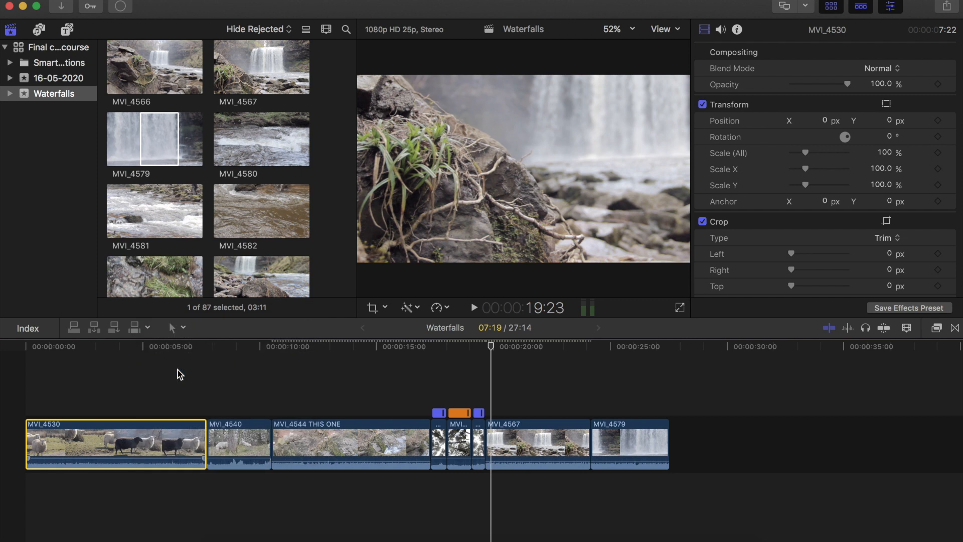
pyautogui.hotkey('ctrl', 'shift', 's')
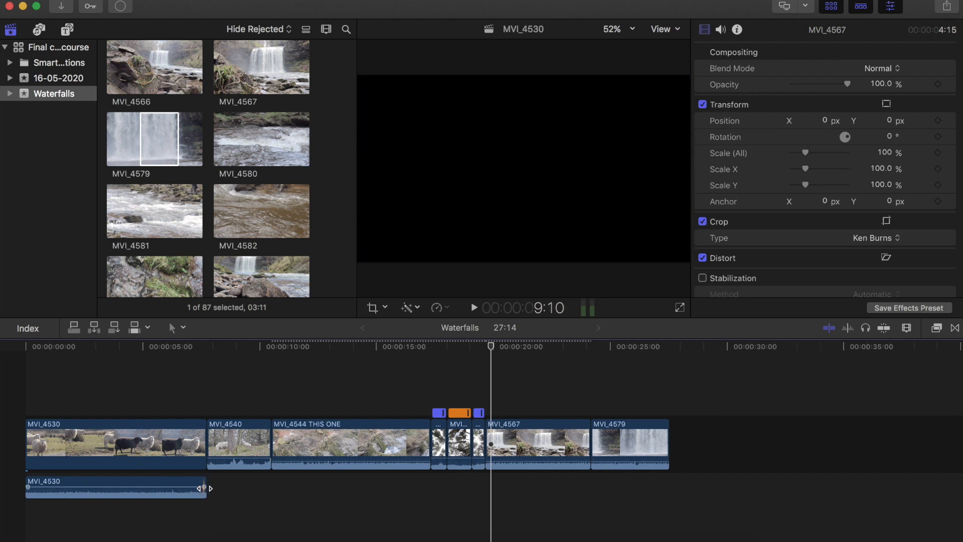
# - Extend the detached MVI_4530 audio past the cut into MVI_4540, to about 8:08, and add a fade-in to MVI_4540's audio
pyautogui.moveTo(203, 487)
pyautogui.mouseDown()
pyautogui.moveTo(149, 487)
pyautogui.moveTo(204, 486)
pyautogui.mouseUp()
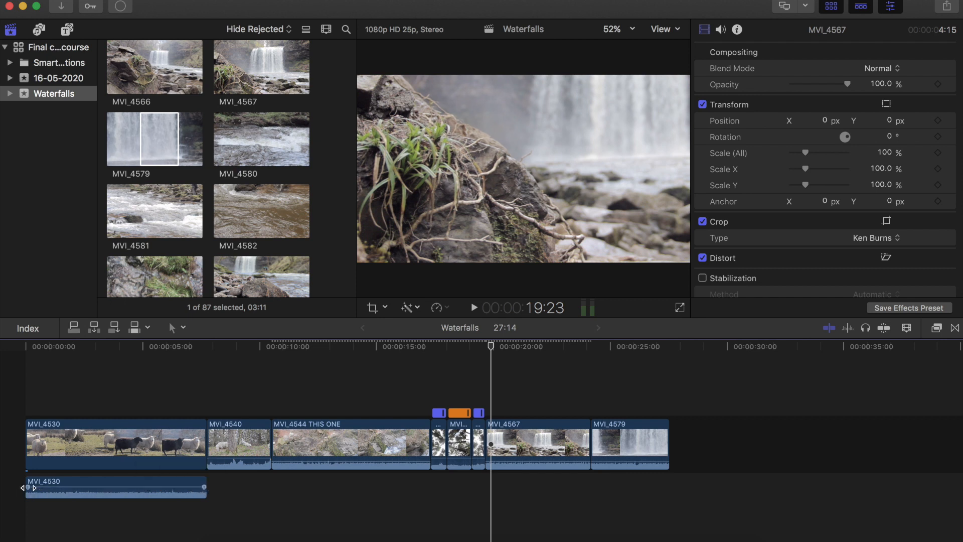
pyautogui.moveTo(28, 486)
pyautogui.mouseDown()
pyautogui.moveTo(58, 486)
pyautogui.moveTo(38, 486)
pyautogui.mouseUp()
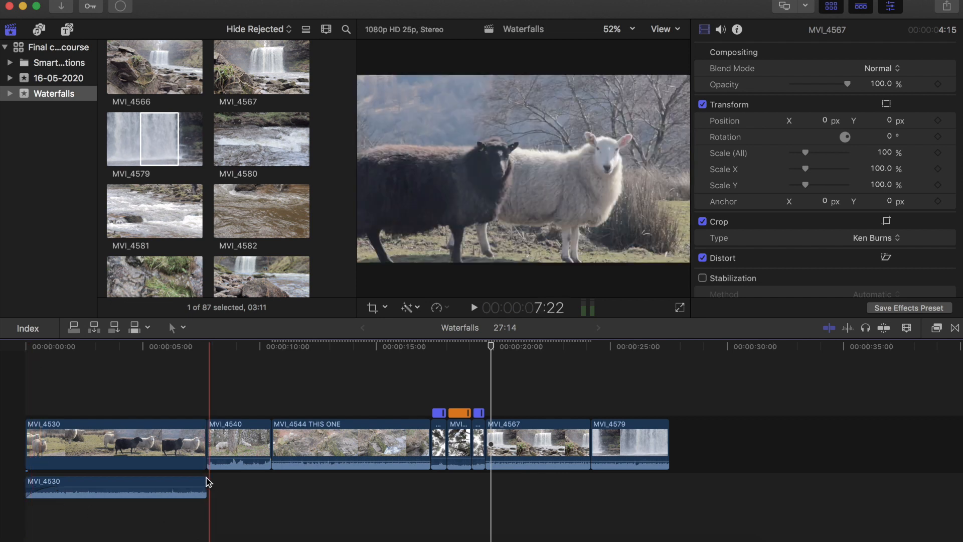
pyautogui.moveTo(207, 484)
pyautogui.moveTo(207, 486); pyautogui.dragTo(179, 510)
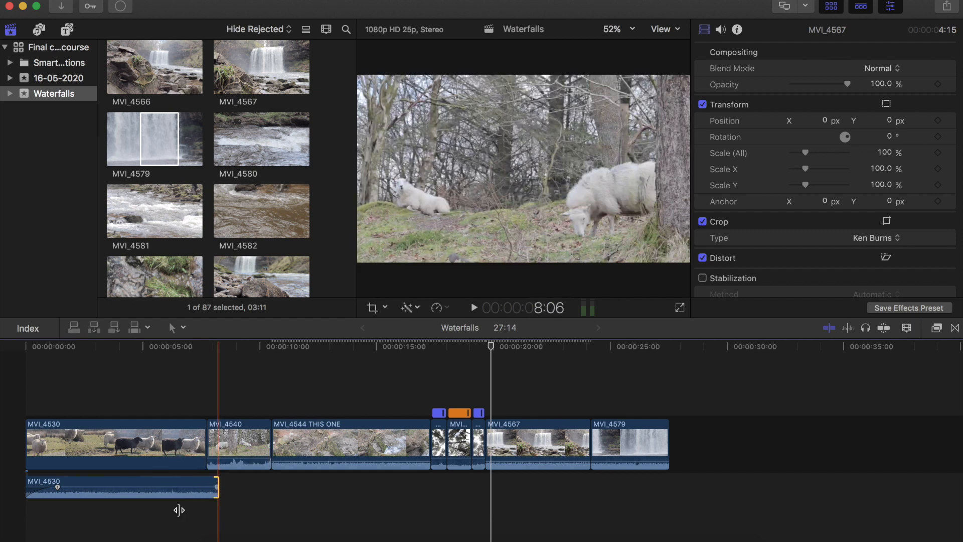
pyautogui.click(216, 496)
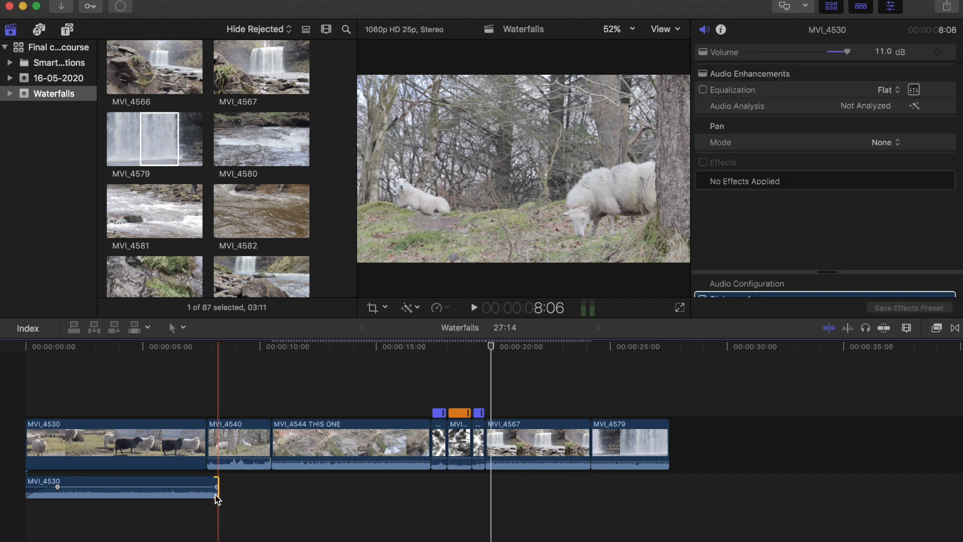
pyautogui.moveTo(218, 489); pyautogui.dragTo(218, 489)
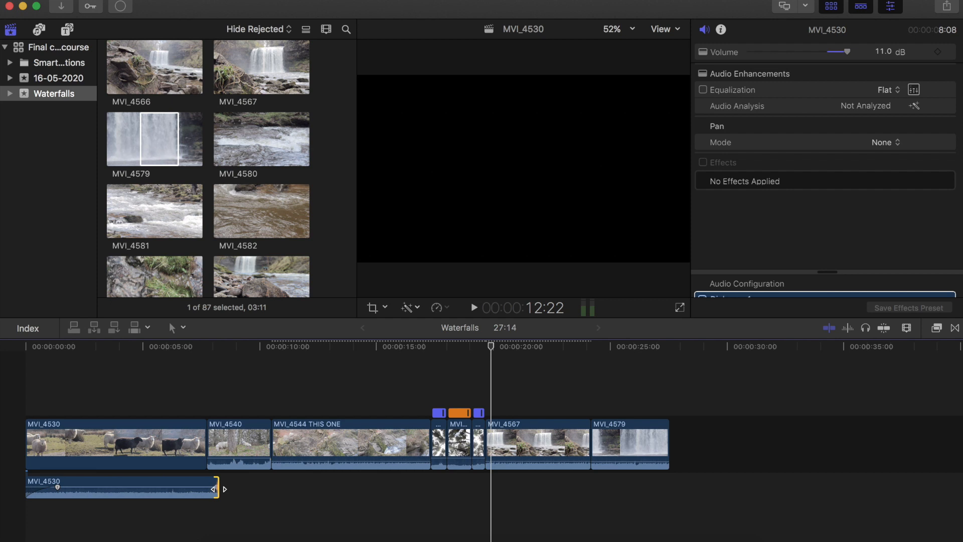
pyautogui.moveTo(219, 489); pyautogui.dragTo(197, 486)
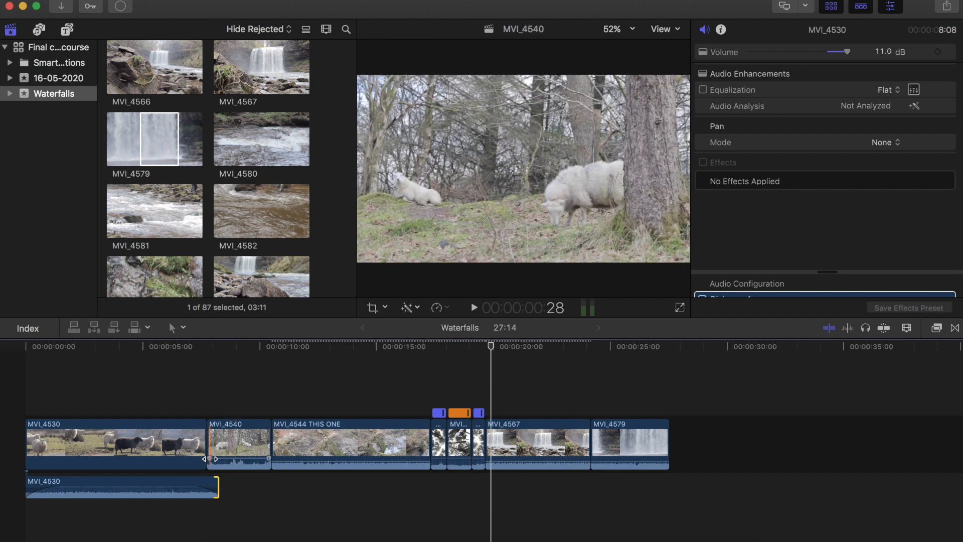
pyautogui.moveTo(210, 458); pyautogui.dragTo(218, 458)
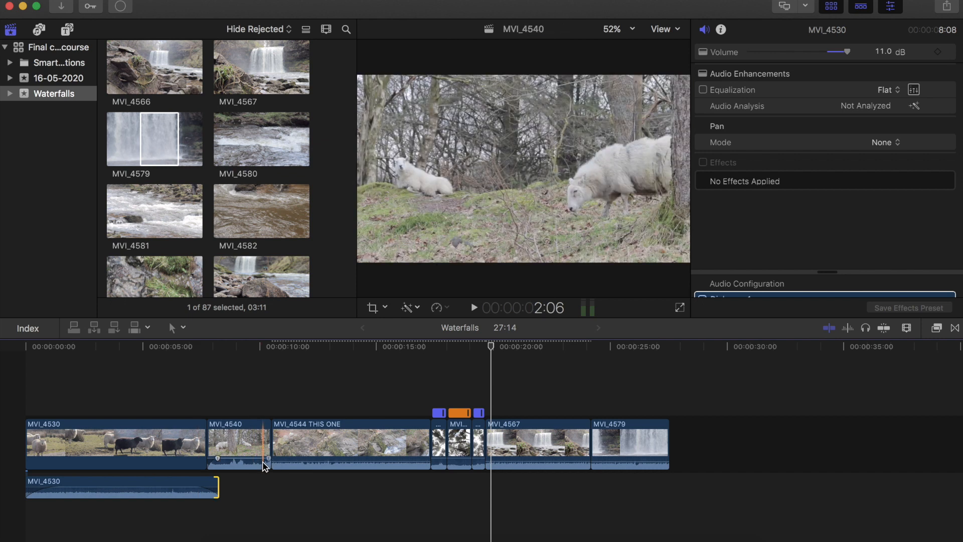
# - Detach the audio from the MVI_4540 and MVI_4544 THIS ONE clips, and shorten the end of MVI_4544 THIS ONE's detached audio
pyautogui.rightClick(265, 466)
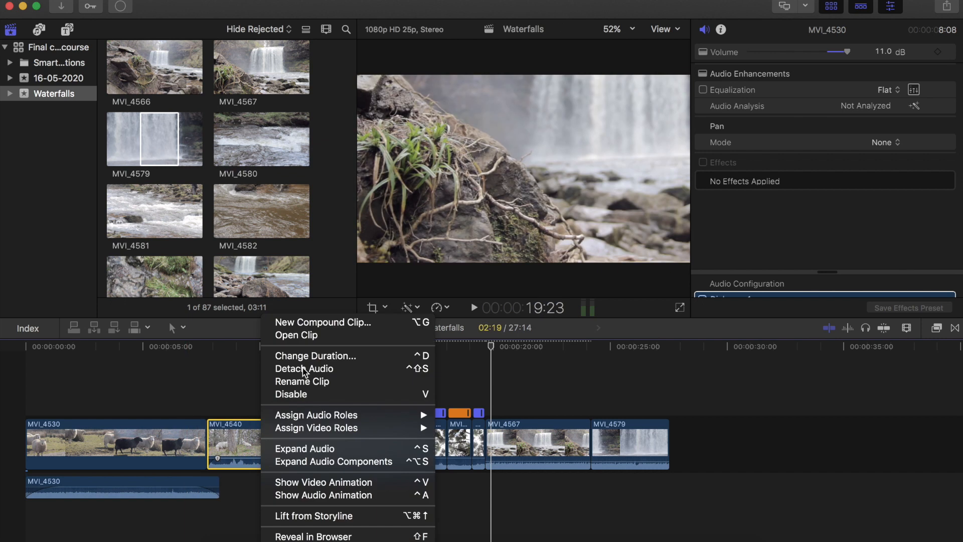
pyautogui.click(281, 368)
pyautogui.rightClick(369, 442)
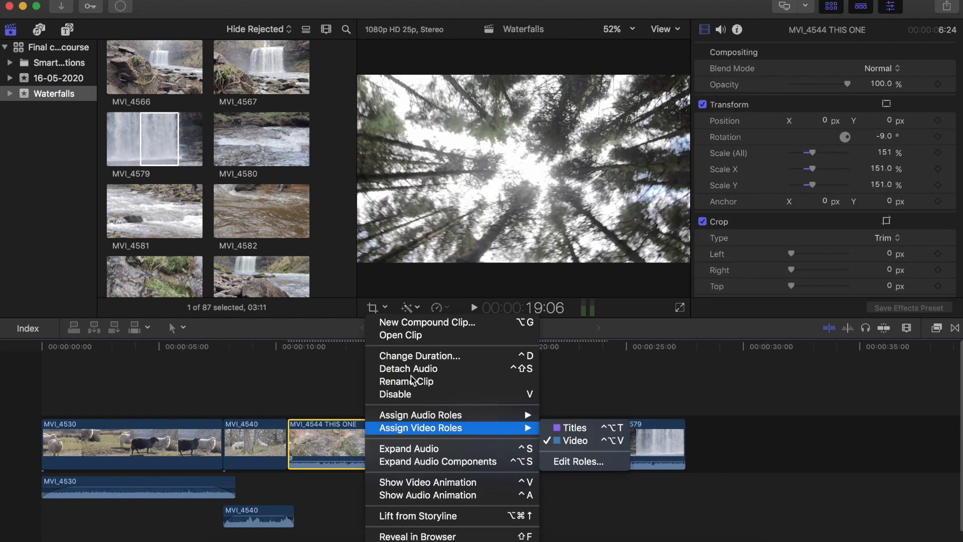
pyautogui.click(407, 369)
pyautogui.click(472, 524)
pyautogui.moveTo(473, 524); pyautogui.dragTo(441, 524)
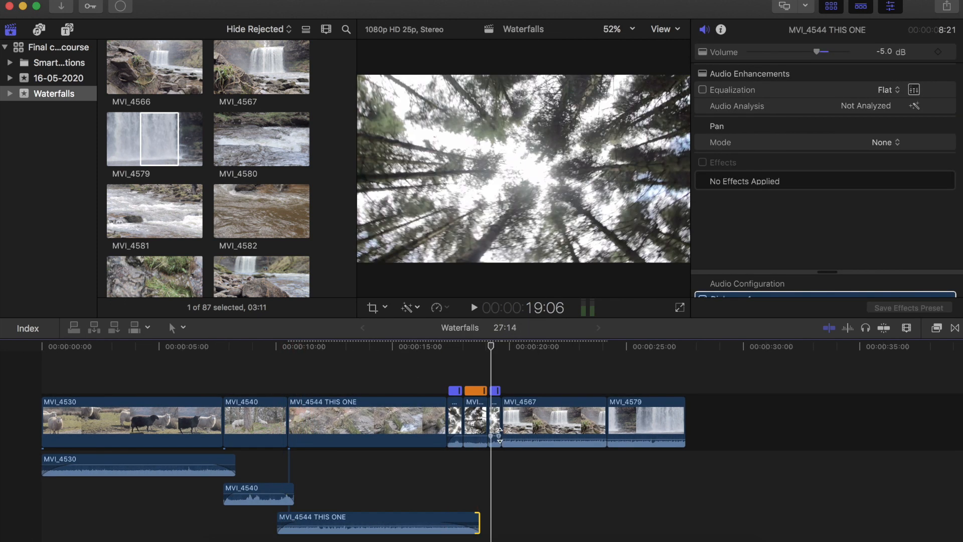
# - Detach the audio from the MVI_4567 clip and trim the edges of its detached audio
pyautogui.rightClick(526, 436)
pyautogui.click(562, 370)
pyautogui.moveTo(503, 467); pyautogui.dragTo(493, 466)
pyautogui.moveTo(510, 467); pyautogui.dragTo(509, 466)
pyautogui.press('super+z')
pyautogui.moveTo(603, 467); pyautogui.dragTo(591, 466)
pyautogui.moveTo(606, 466); pyautogui.dragTo(615, 466)
# - Detach the audio from the MVI_4579 clip and adjust the start of its detached audio
pyautogui.rightClick(645, 440)
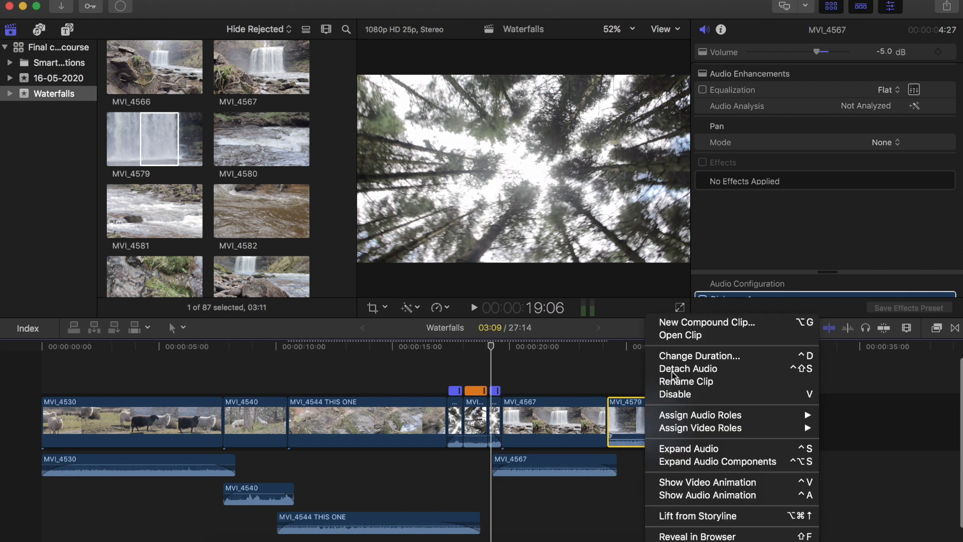
pyautogui.click(672, 368)
pyautogui.moveTo(682, 495); pyautogui.dragTo(671, 496)
pyautogui.moveTo(608, 495); pyautogui.dragTo(606, 495)
pyautogui.moveTo(608, 496); pyautogui.dragTo(619, 496)
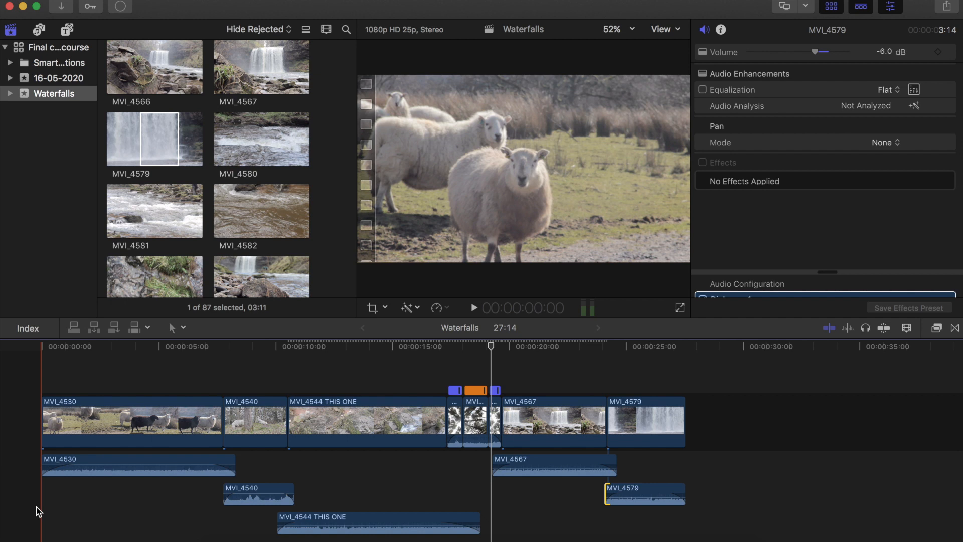
pyautogui.scroll(-2, 38, 510)
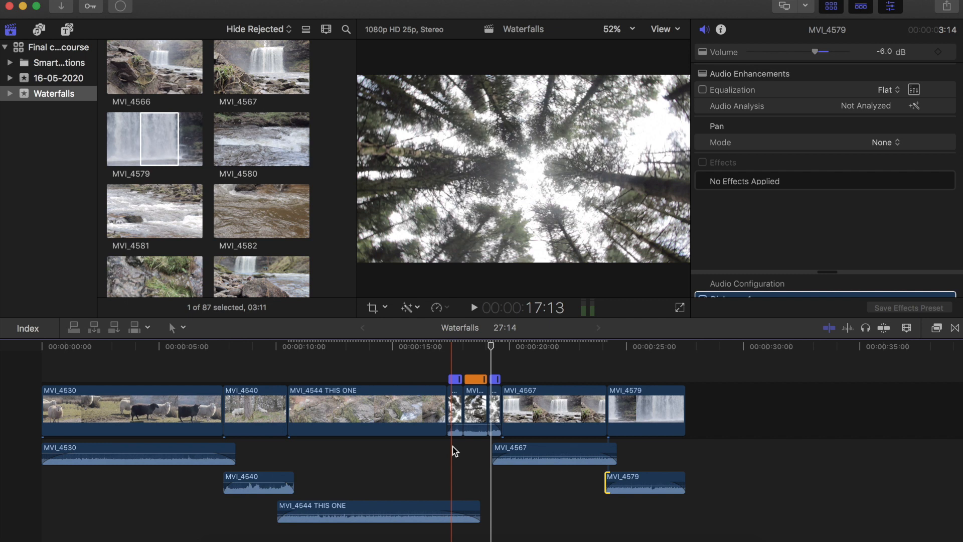
pyautogui.scroll(2, 452, 446)
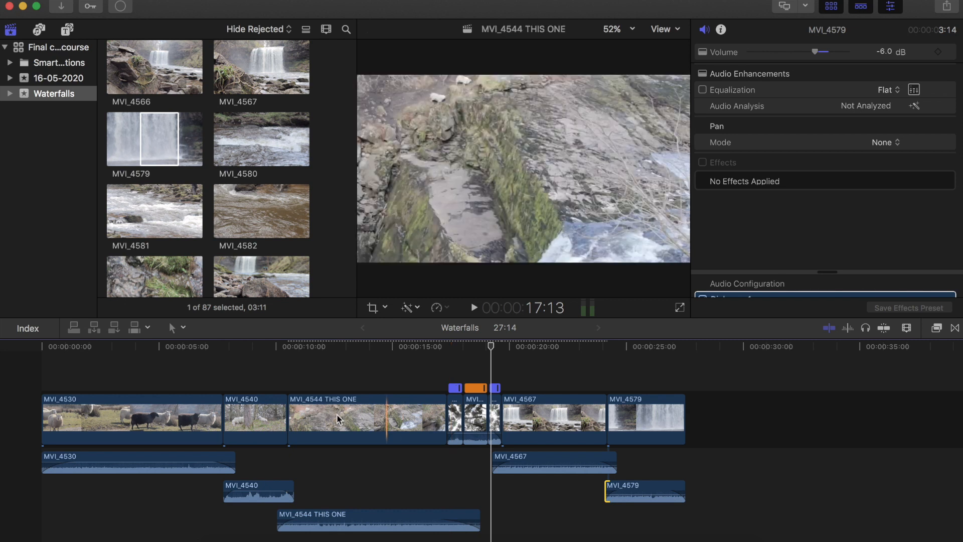
pyautogui.click(236, 374)
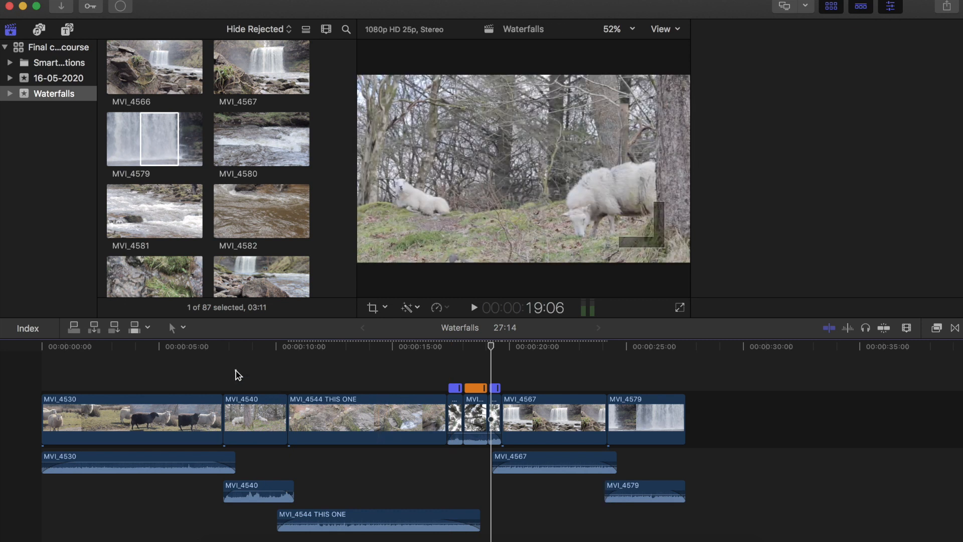
# - Connect a 1080p Adjustment Layer from the titles browser above the start of the timeline
pyautogui.click(68, 32)
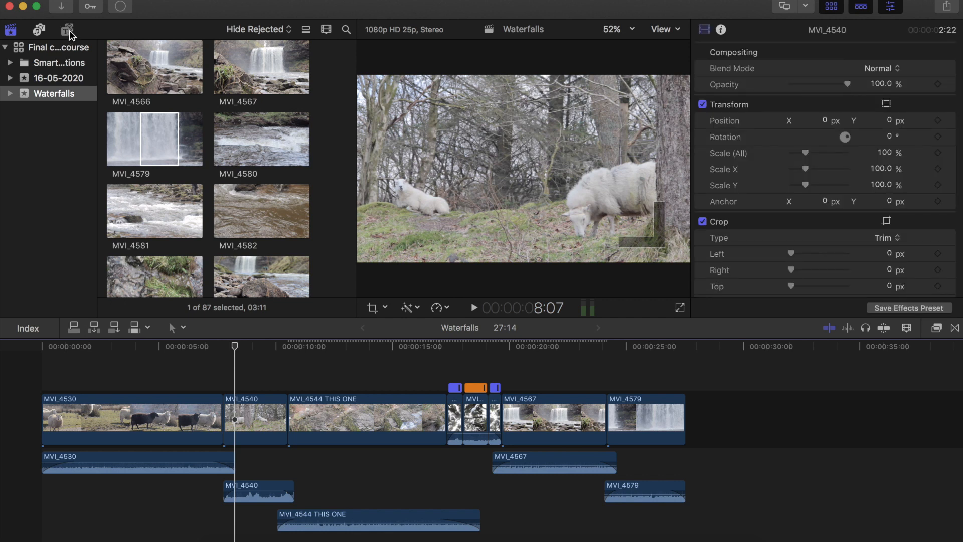
pyautogui.click(68, 31)
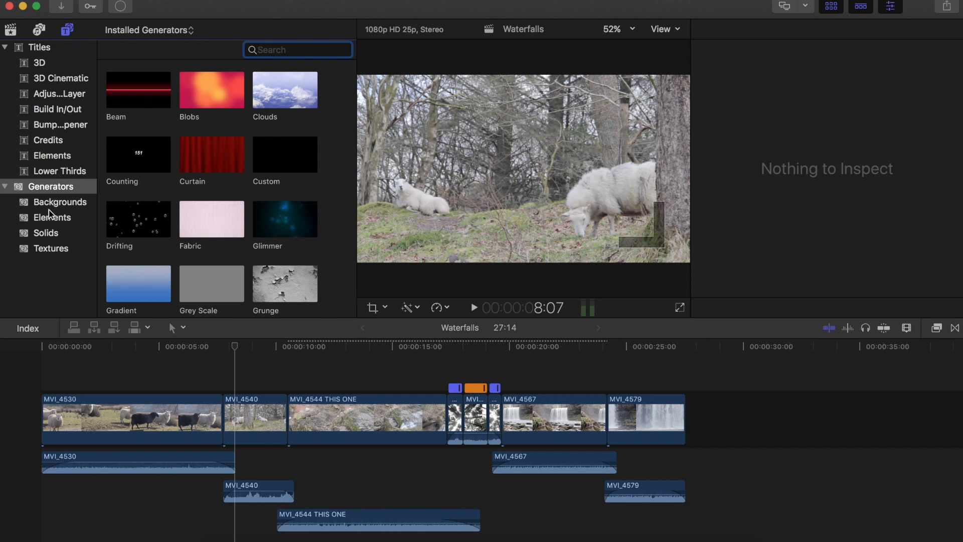
pyautogui.click(67, 94)
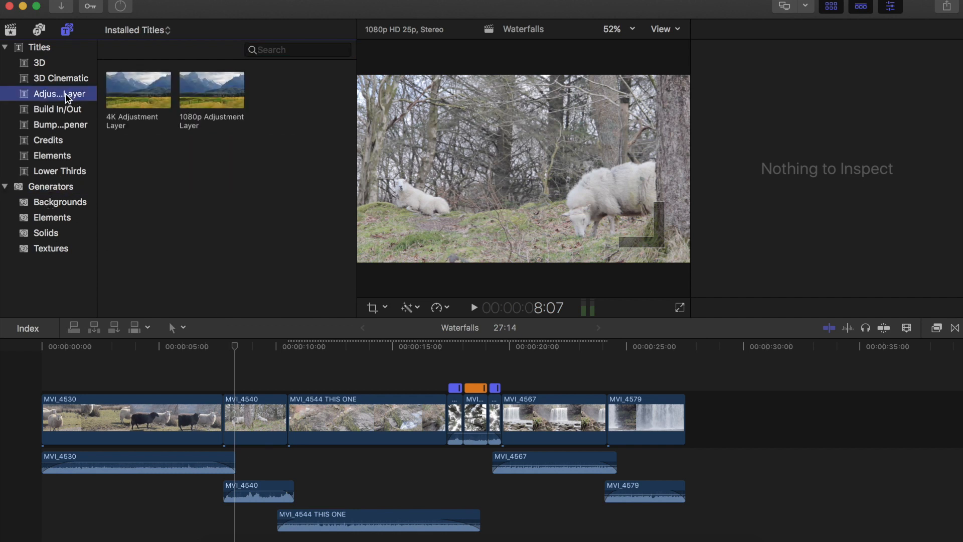
pyautogui.click(203, 96)
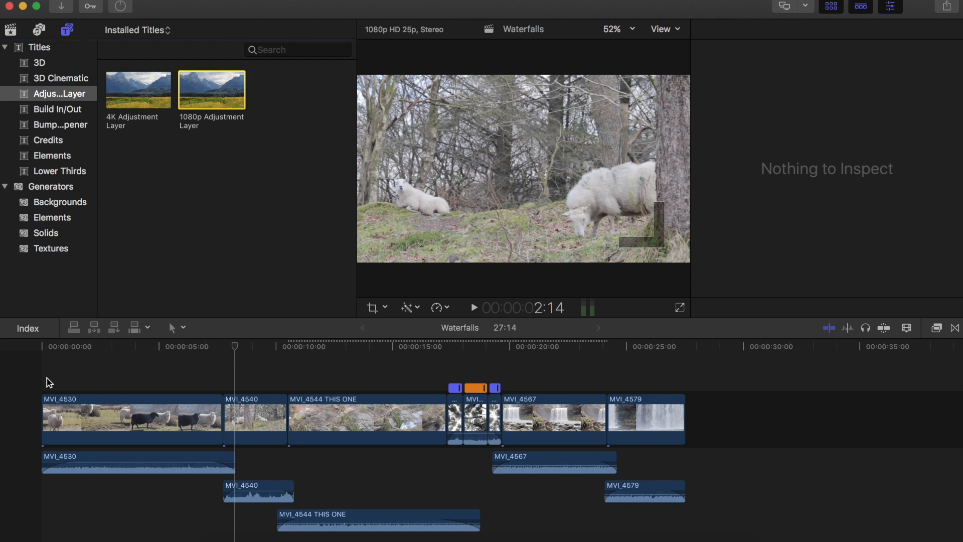
pyautogui.press('q')
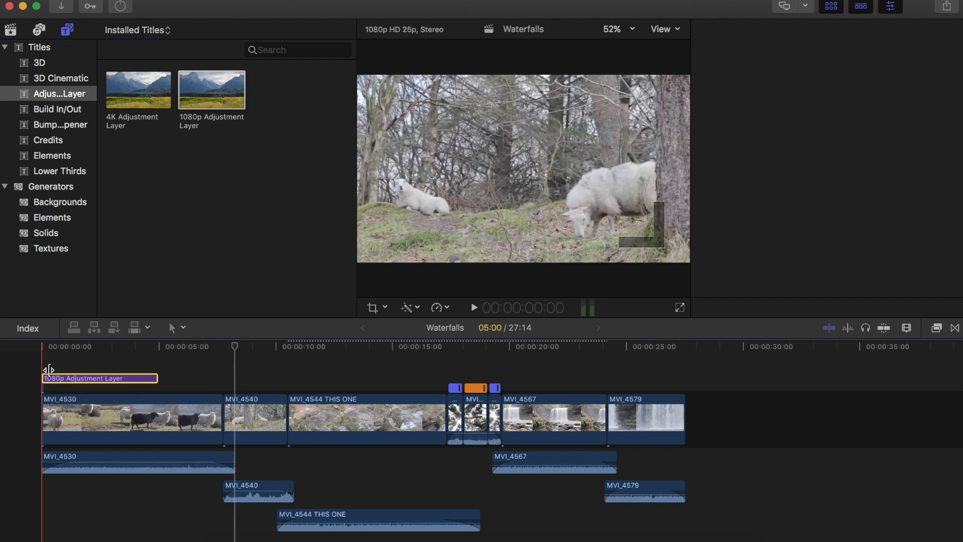
# - Extend the 1080p Adjustment Layer to span the whole timeline, to about 27:11
pyautogui.click(157, 383)
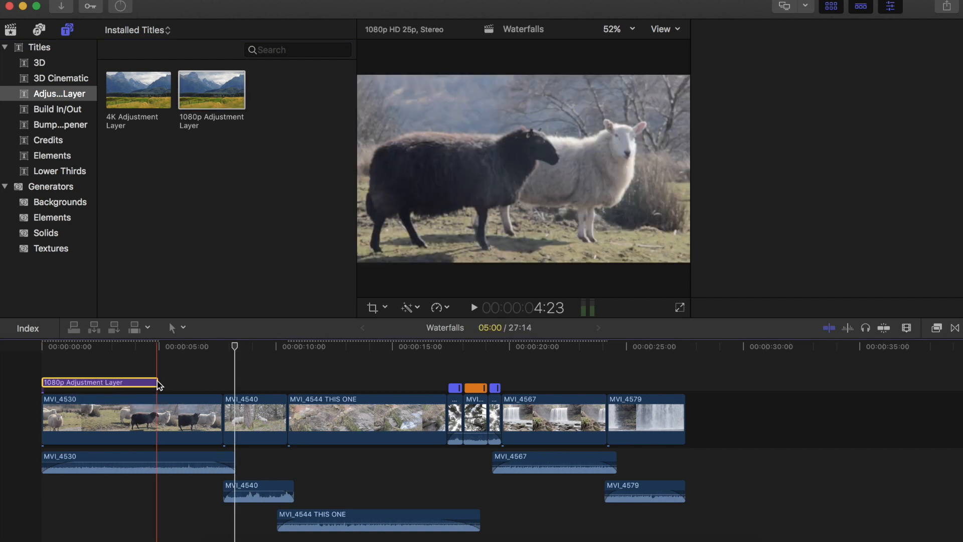
pyautogui.press('super+4')
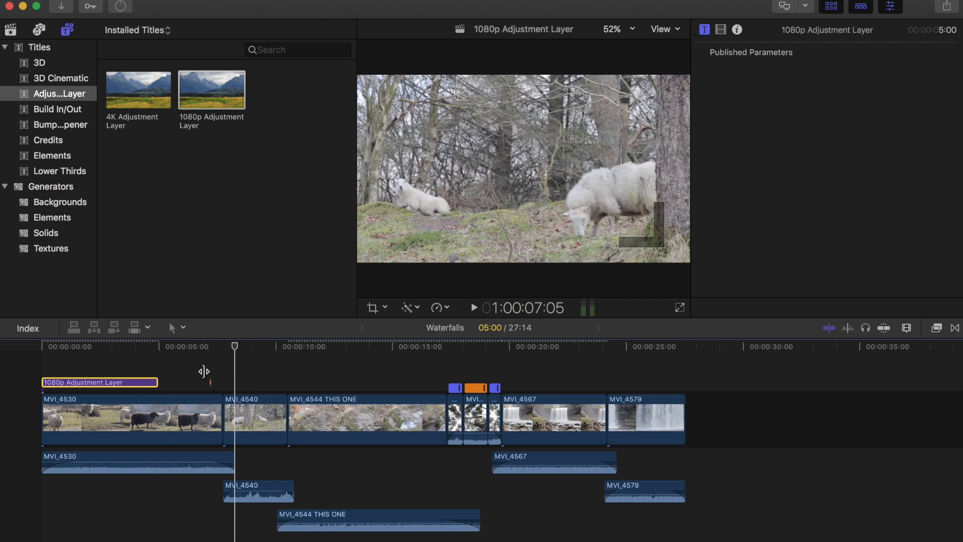
pyautogui.click(173, 385)
pyautogui.moveTo(155, 383); pyautogui.dragTo(685, 371)
pyautogui.click(156, 382)
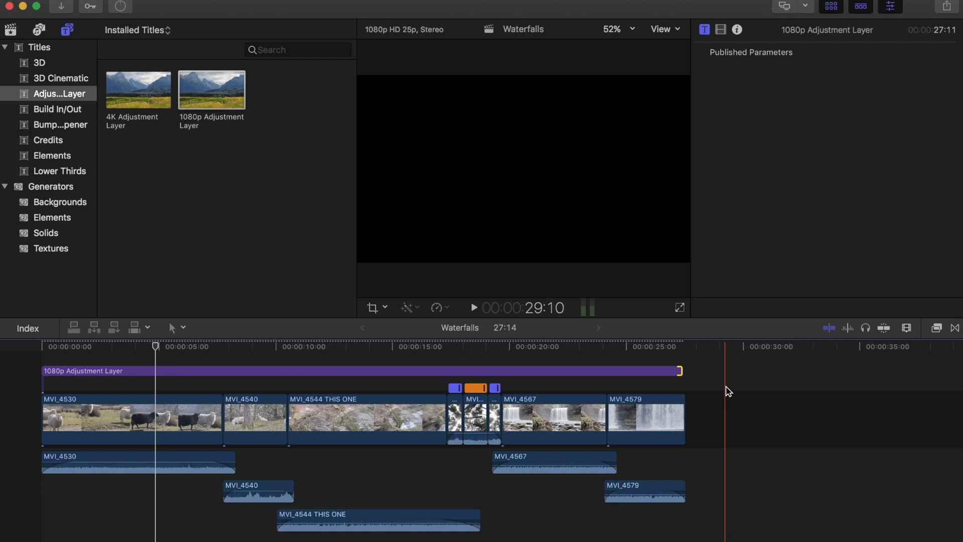
# - Apply the Color Correction effect to the adjustment layer
pyautogui.click(936, 329)
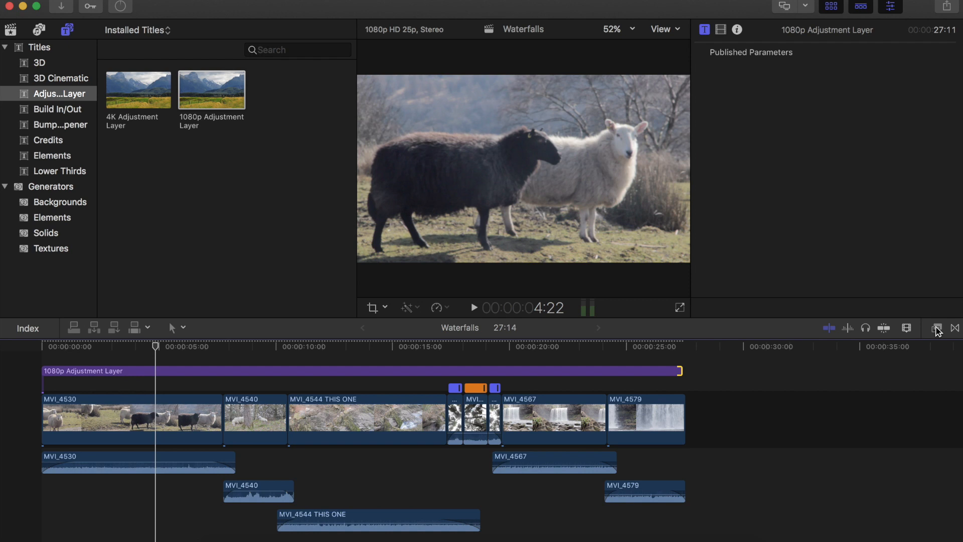
pyautogui.click(936, 328)
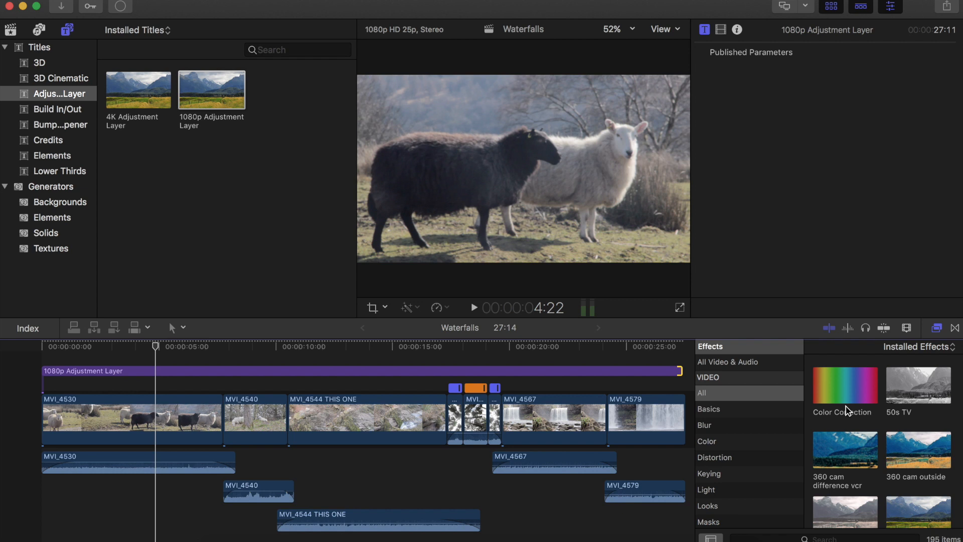
pyautogui.click(849, 394)
pyautogui.moveTo(836, 388); pyautogui.dragTo(274, 371)
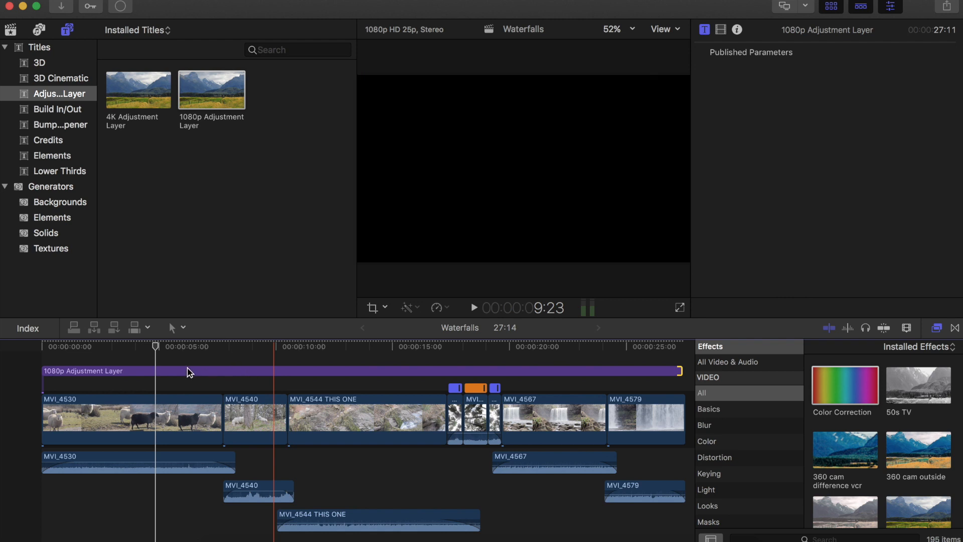
# - Open the adjustment layer's Color Board and switch to its Exposure pane
pyautogui.click(170, 371)
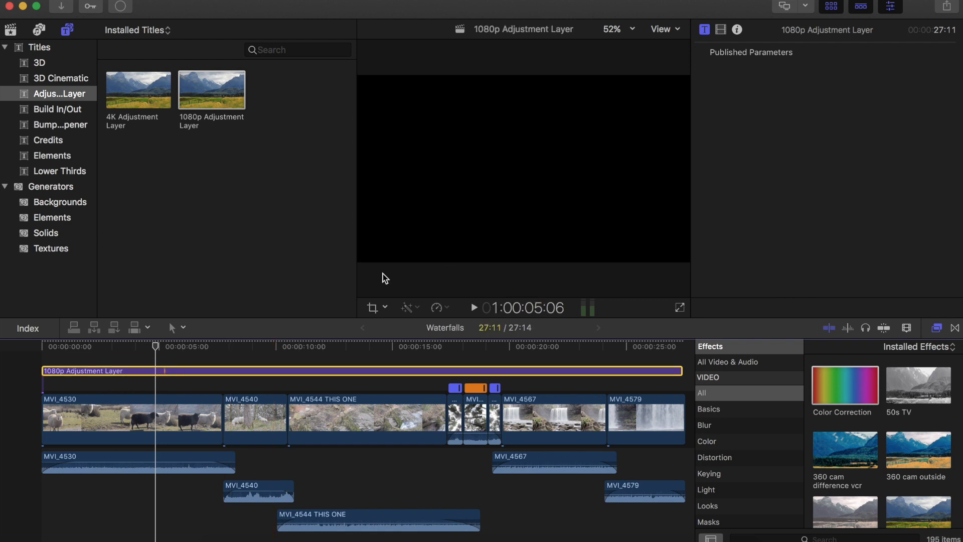
pyautogui.click(722, 32)
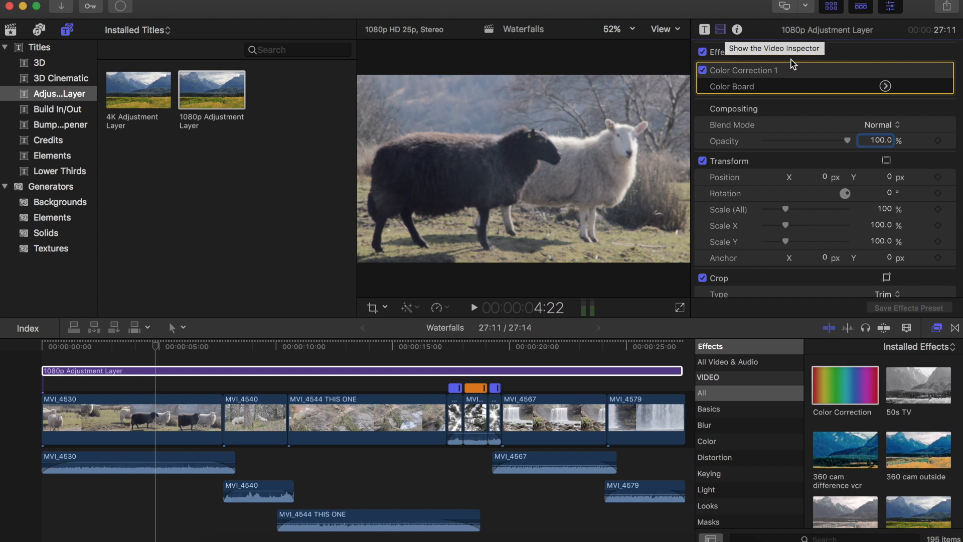
pyautogui.click(885, 88)
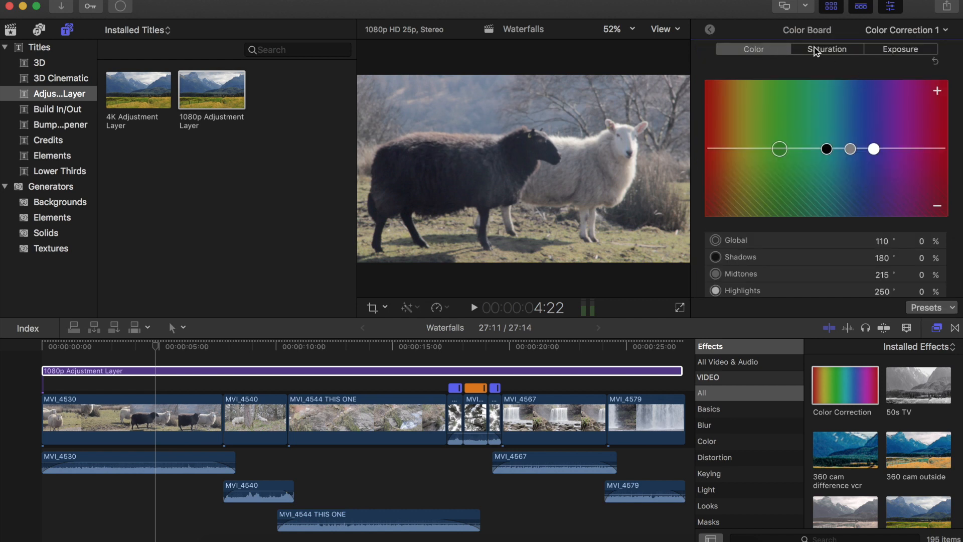
pyautogui.click(835, 49)
pyautogui.click(899, 50)
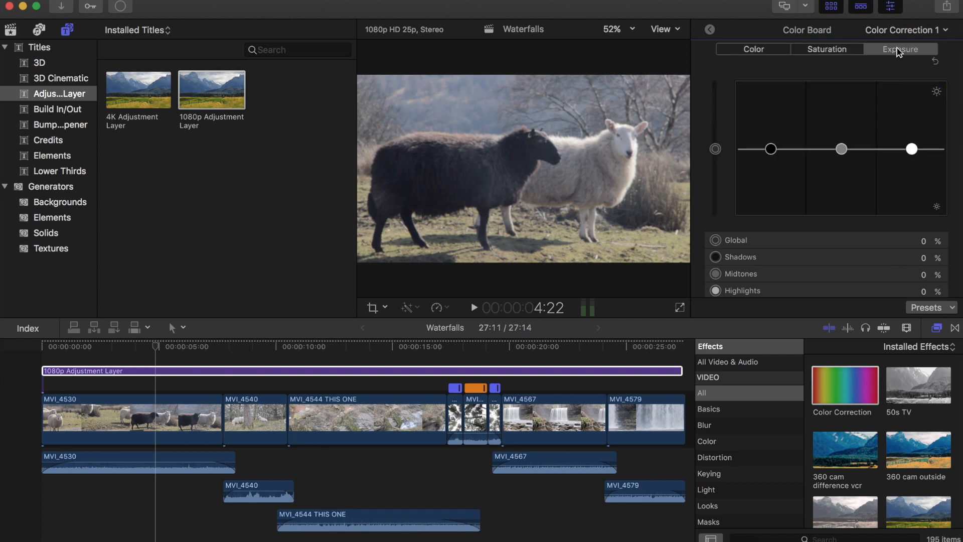
# - Scrub through the first clip to preview the footage under the adjustment layer
pyautogui.click(148, 354)
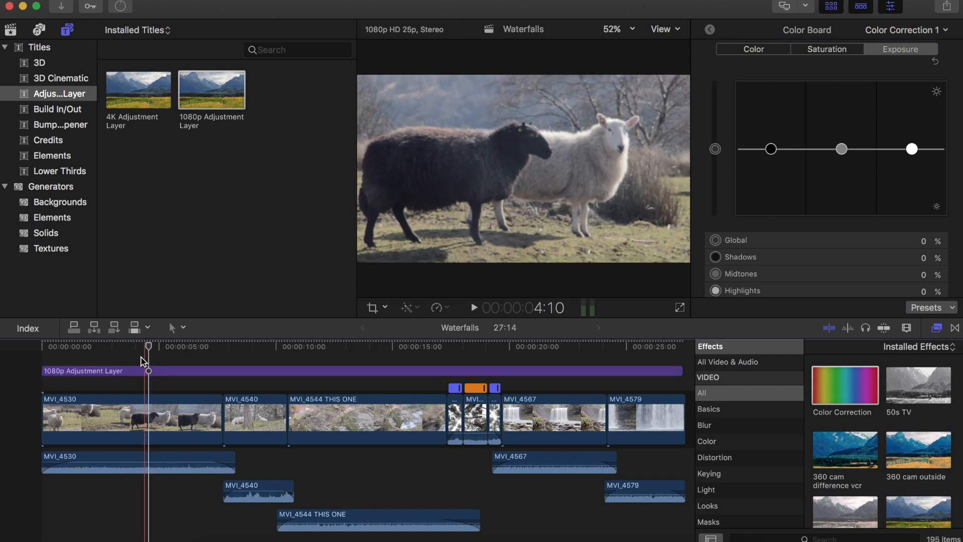
pyautogui.click(140, 358)
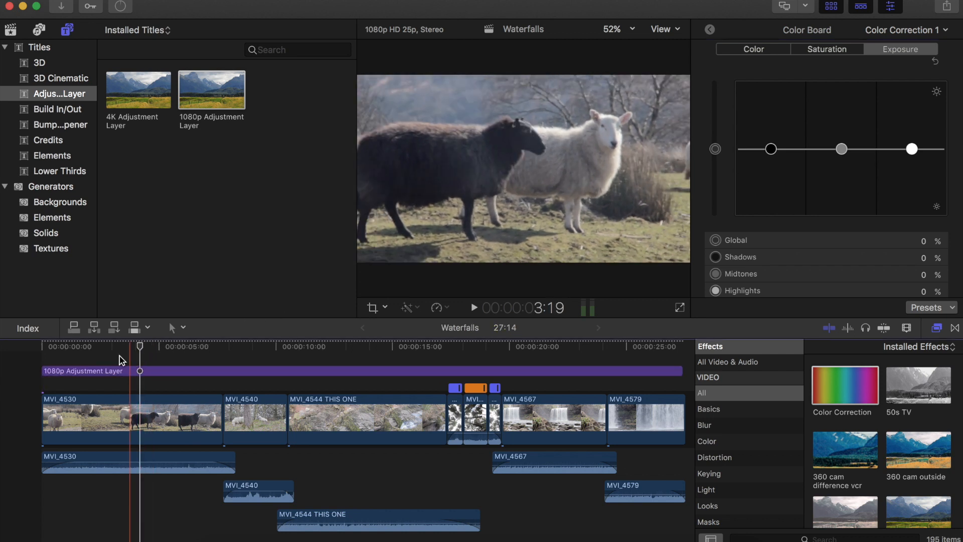
pyautogui.click(120, 356)
pyautogui.click(98, 355)
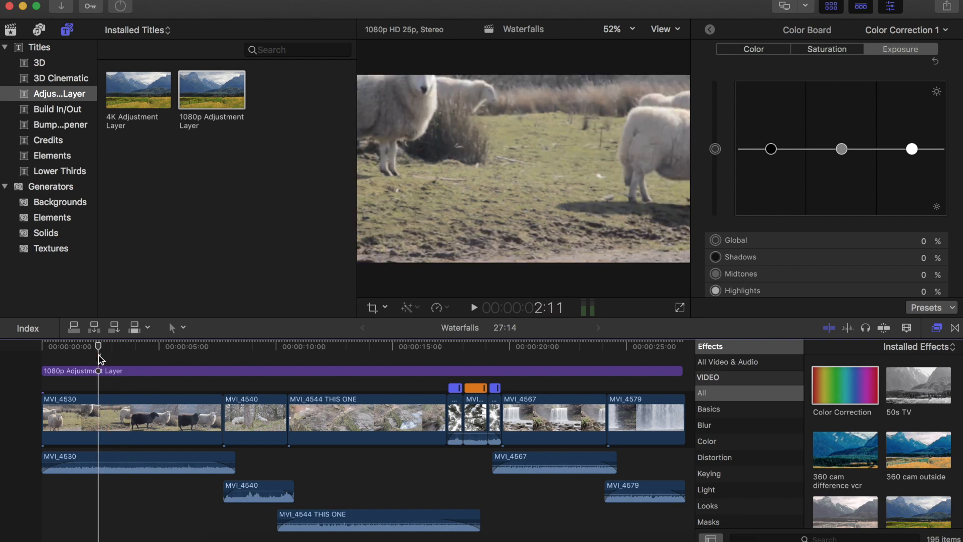
pyautogui.click(62, 355)
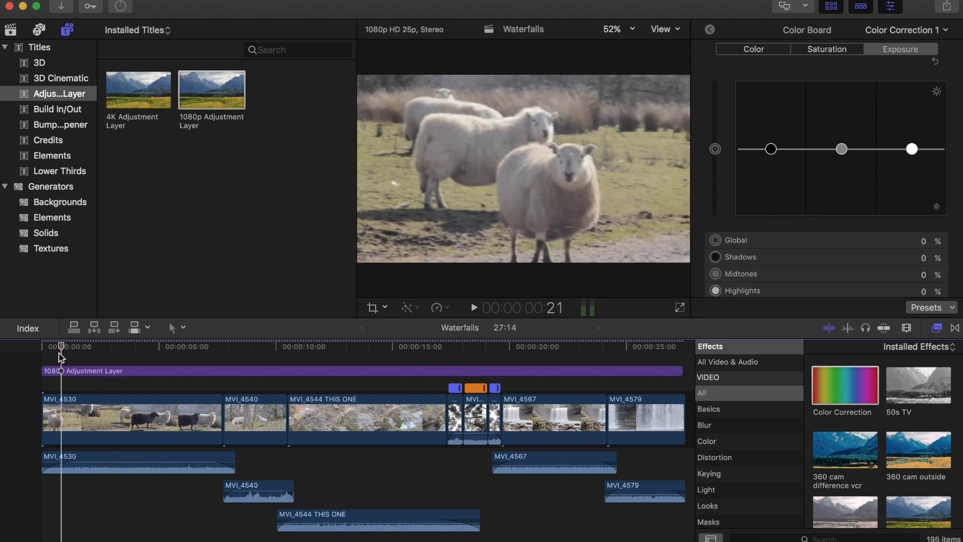
pyautogui.click(48, 365)
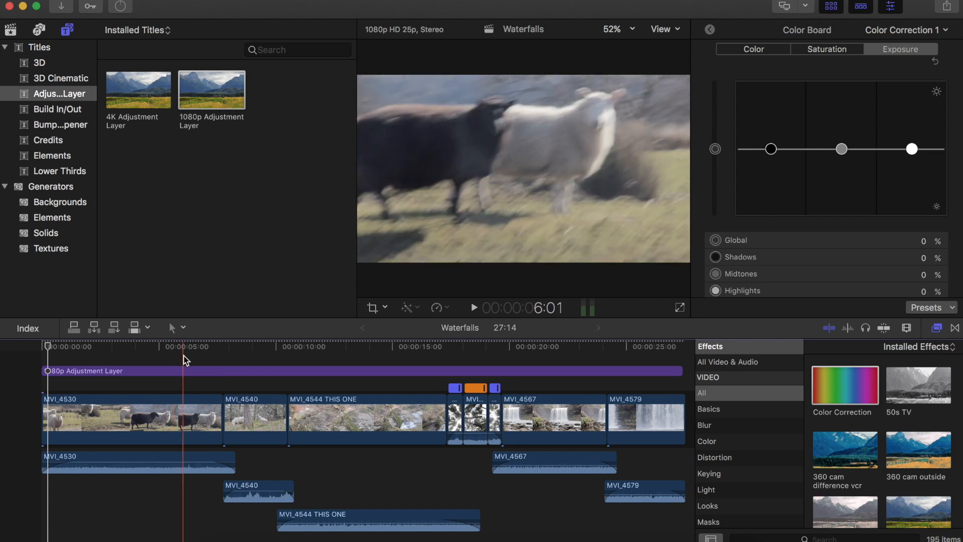
pyautogui.click(168, 350)
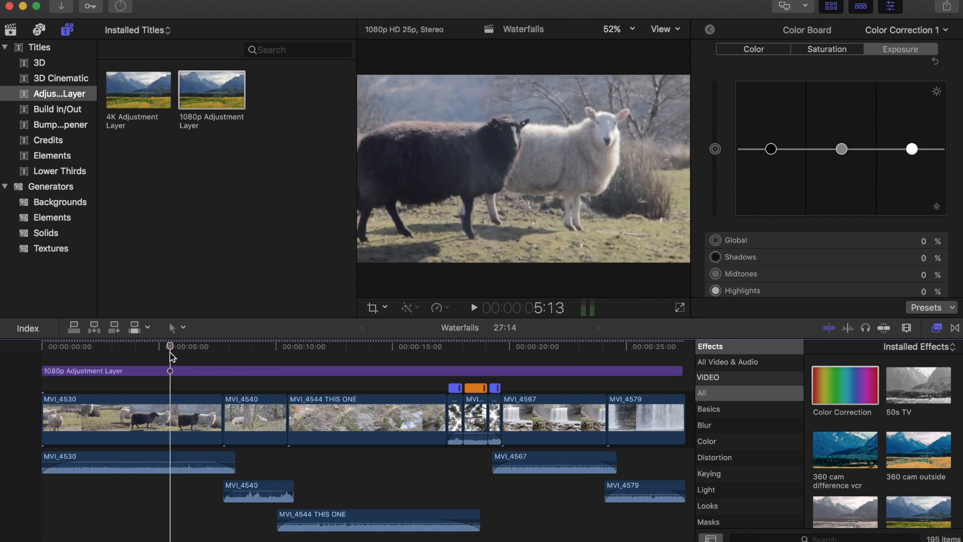
pyautogui.moveTo(167, 349); pyautogui.dragTo(151, 351)
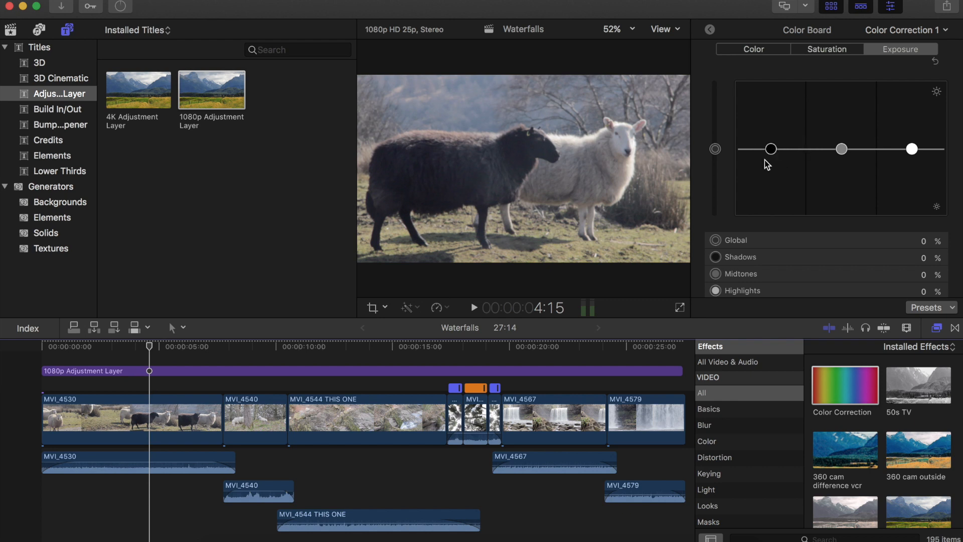
# - Lower the exposure shadows to -21% and highlights to -22% on the Color Board
pyautogui.moveTo(772, 153); pyautogui.dragTo(773, 167)
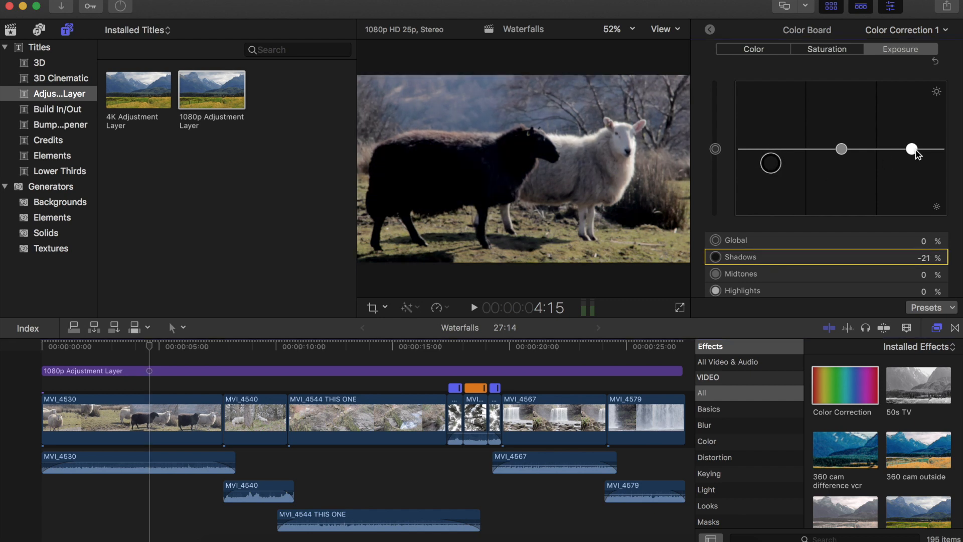
pyautogui.moveTo(912, 151); pyautogui.dragTo(913, 167)
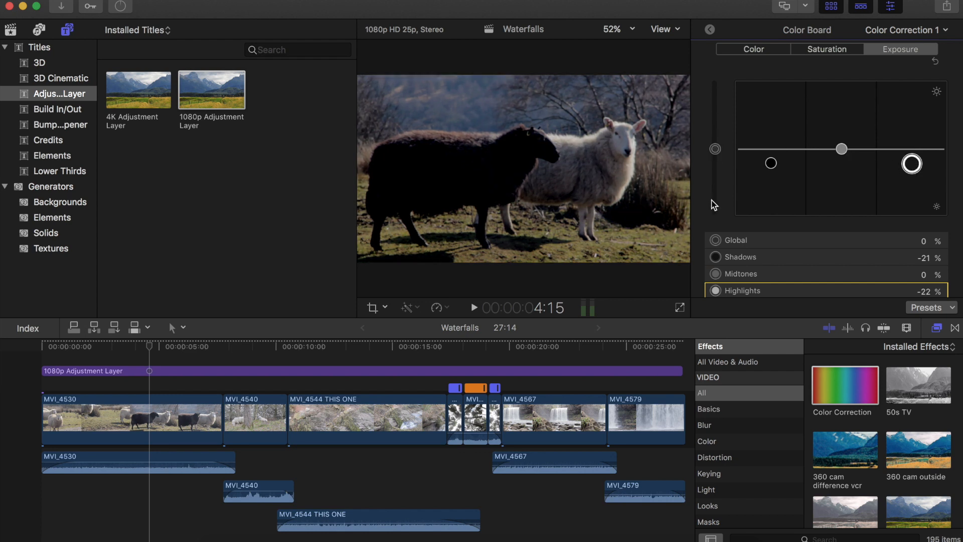
# - Set the exposure global to 24%, midtones to 8% and shadows to -30%
pyautogui.click(715, 150)
pyautogui.moveTo(717, 147); pyautogui.dragTo(718, 133)
pyautogui.click(841, 150)
pyautogui.moveTo(843, 147); pyautogui.dragTo(842, 145)
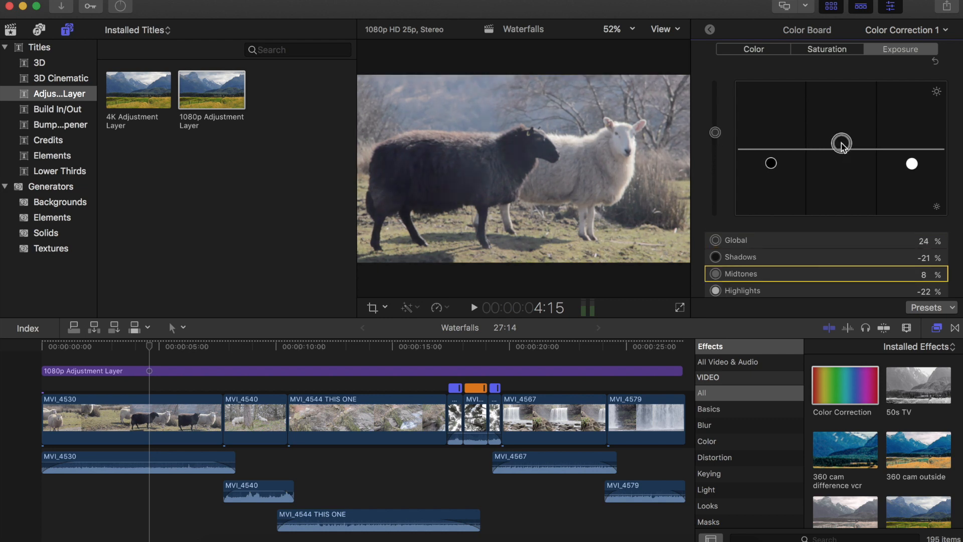
pyautogui.click(771, 164)
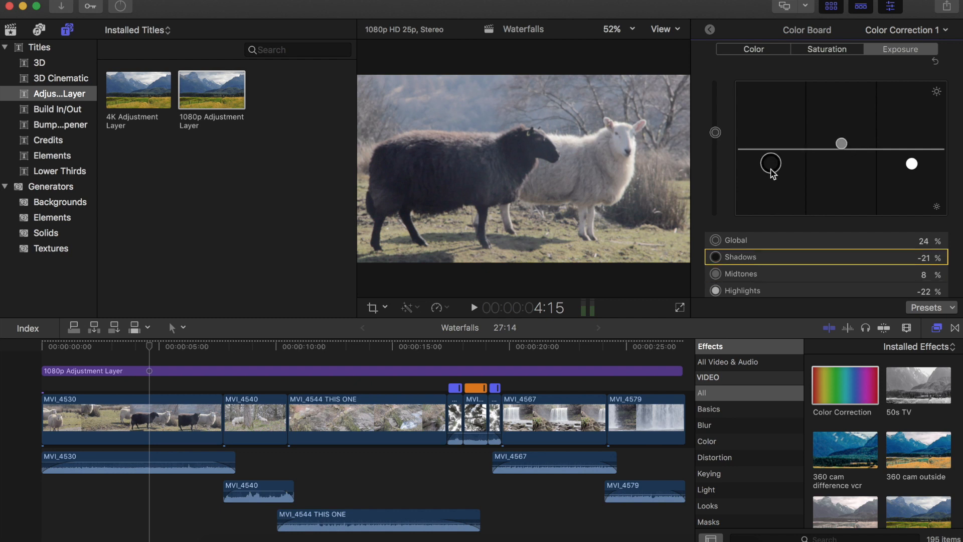
pyautogui.moveTo(772, 174); pyautogui.dragTo(773, 174)
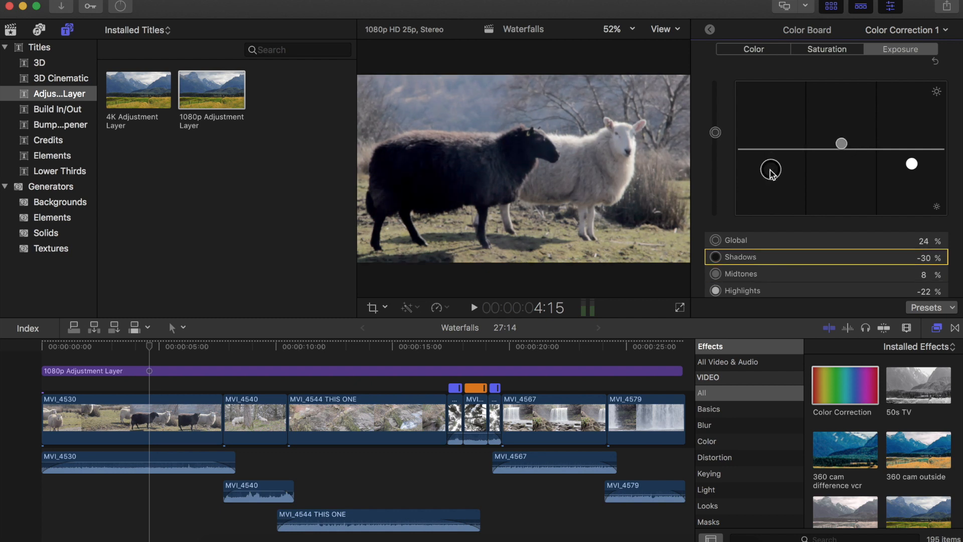
# - Set the exposure highlights to -30% and raise the midtones to 19% on the Color Board
pyautogui.click(912, 164)
pyautogui.moveTo(911, 165); pyautogui.dragTo(912, 170)
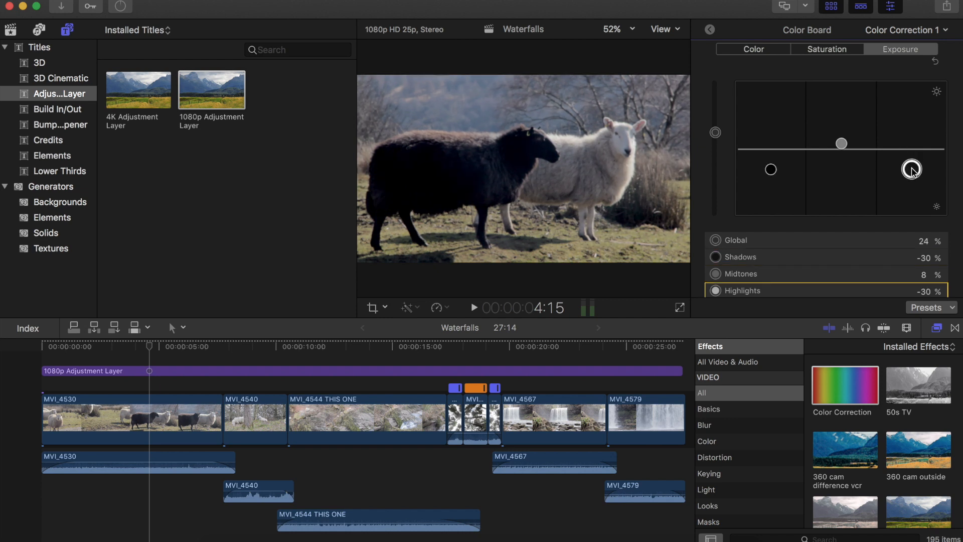
pyautogui.click(842, 144)
pyautogui.moveTo(844, 142); pyautogui.dragTo(844, 137)
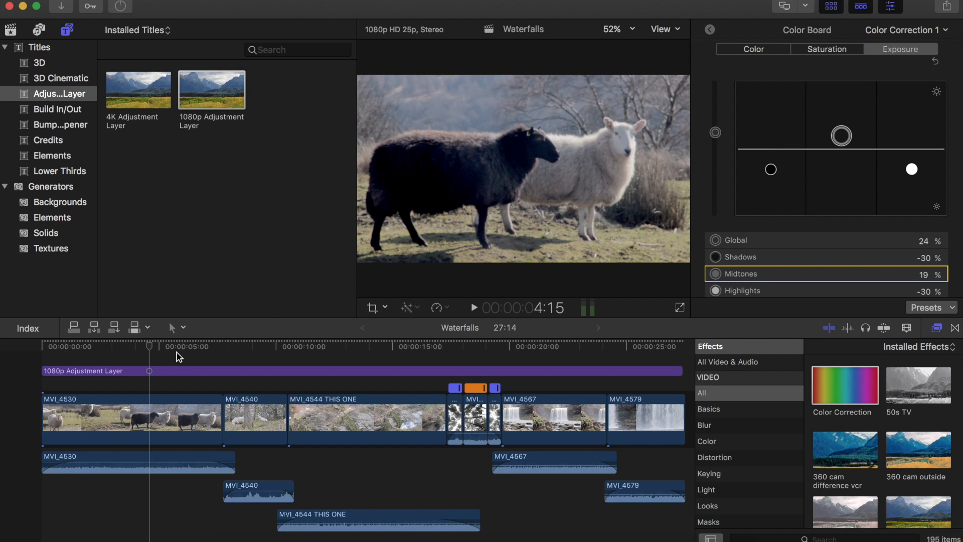
# - Select the adjustment layer and lower the exposure shadows to -43%
pyautogui.click(252, 359)
pyautogui.click(139, 359)
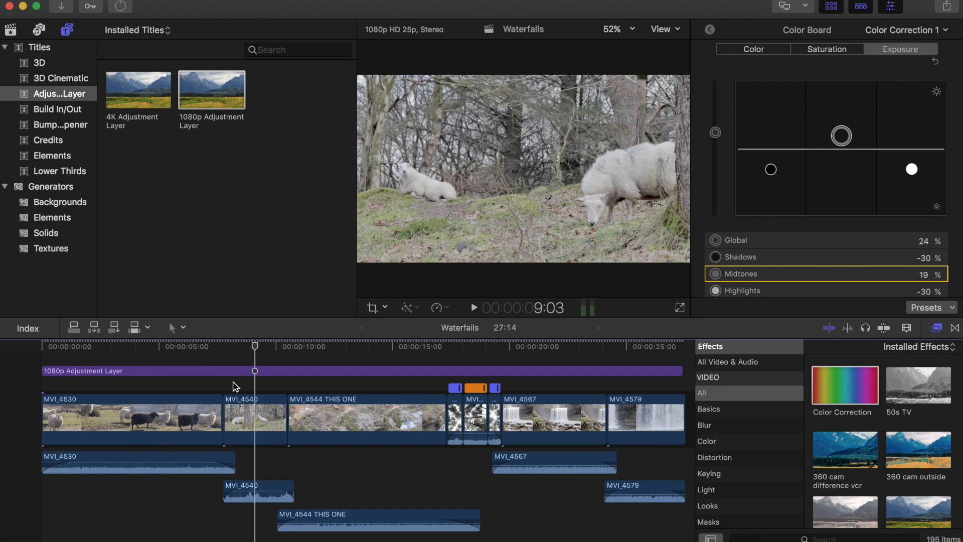
pyautogui.click(240, 372)
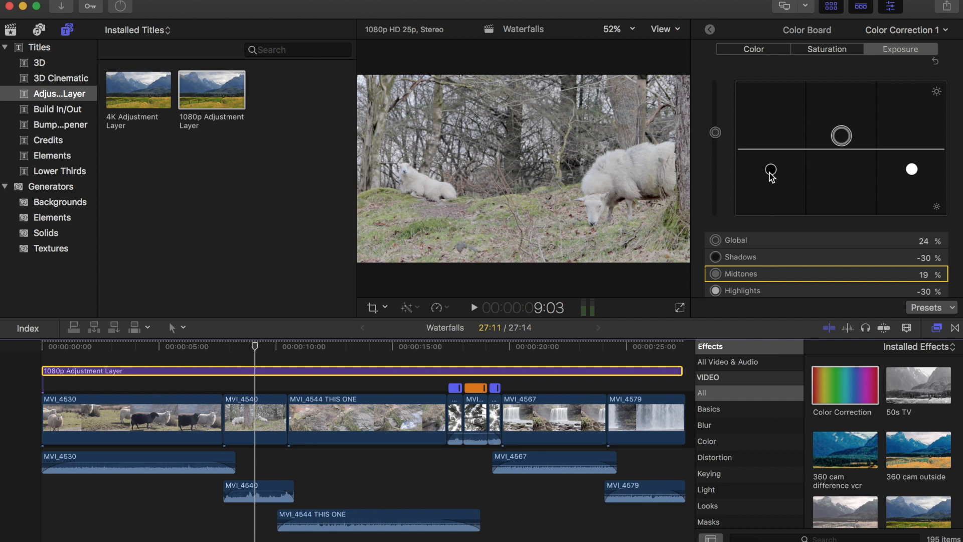
pyautogui.moveTo(771, 171); pyautogui.dragTo(771, 179)
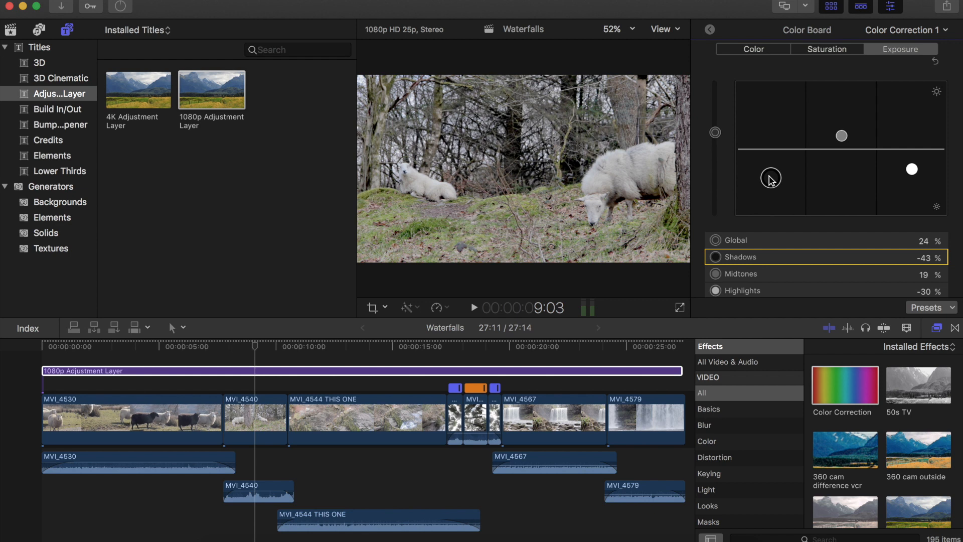
# - In the Saturation pane, lower the shadows and highlights saturation and raise the midtones saturation
pyautogui.click(803, 53)
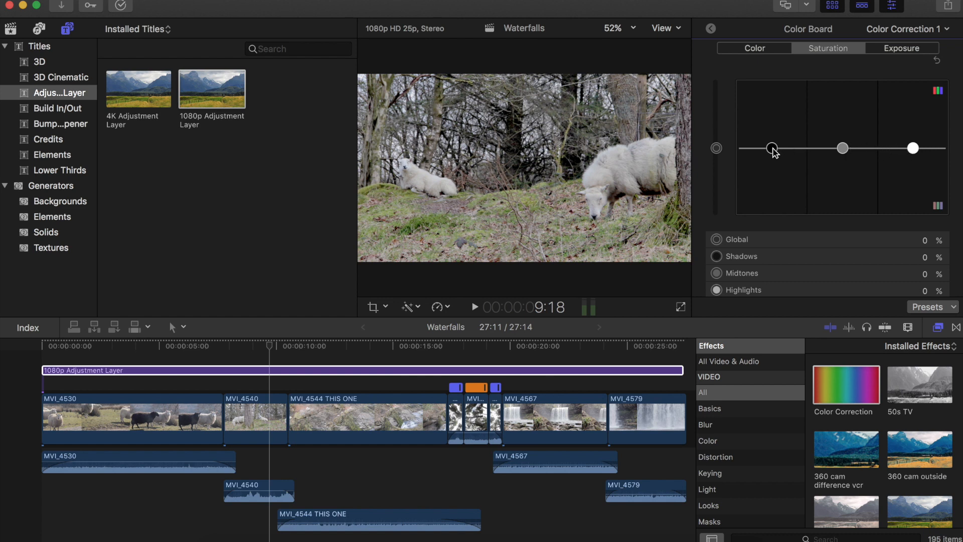
pyautogui.moveTo(773, 150); pyautogui.dragTo(772, 190)
pyautogui.moveTo(913, 148); pyautogui.dragTo(913, 189)
pyautogui.moveTo(843, 148); pyautogui.dragTo(844, 134)
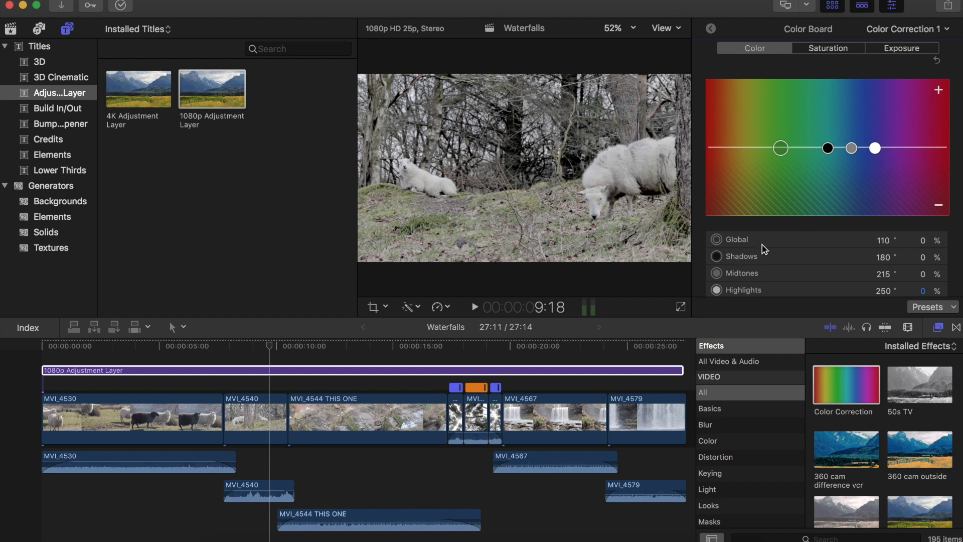
# - Try pushing the global color toward red at 95%, then reset the Color pane
pyautogui.click(781, 149)
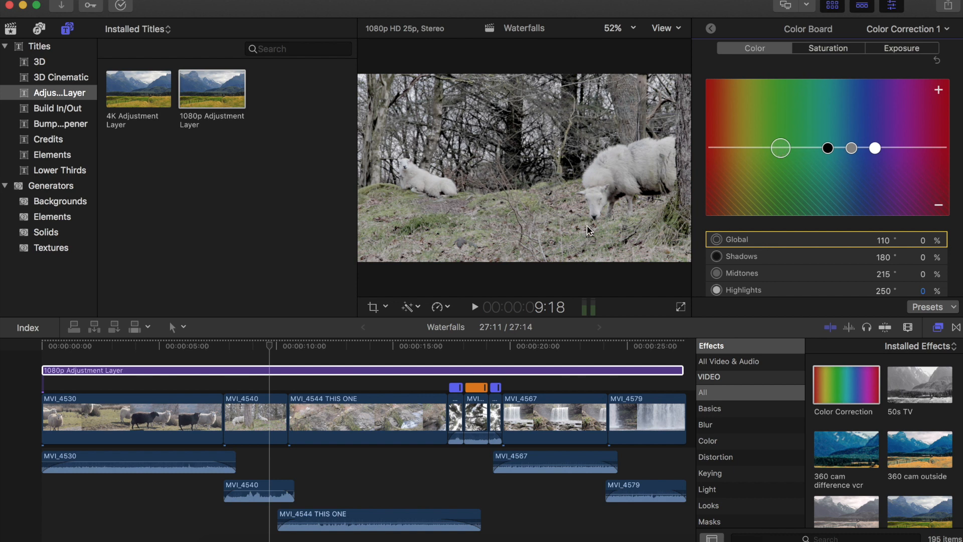
pyautogui.moveTo(784, 148); pyautogui.dragTo(715, 79)
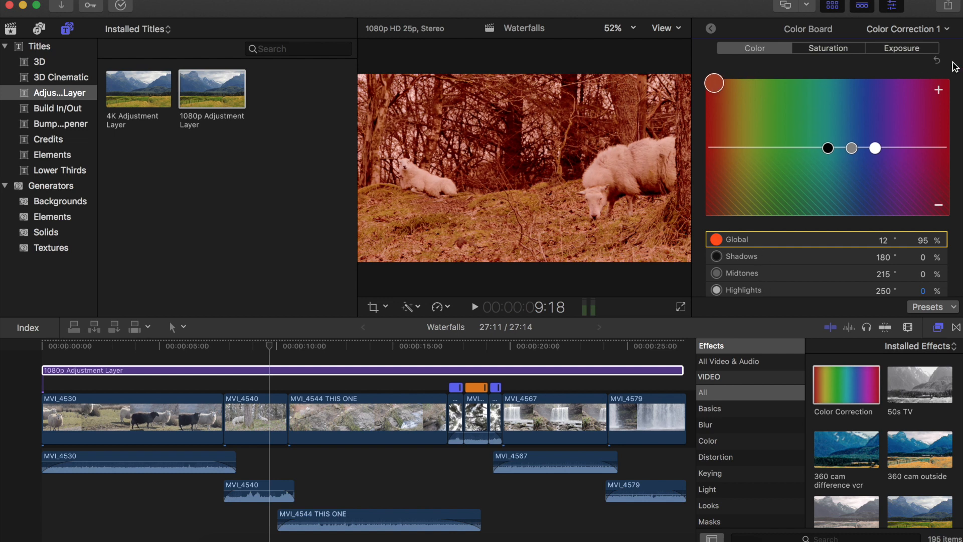
pyautogui.click(936, 61)
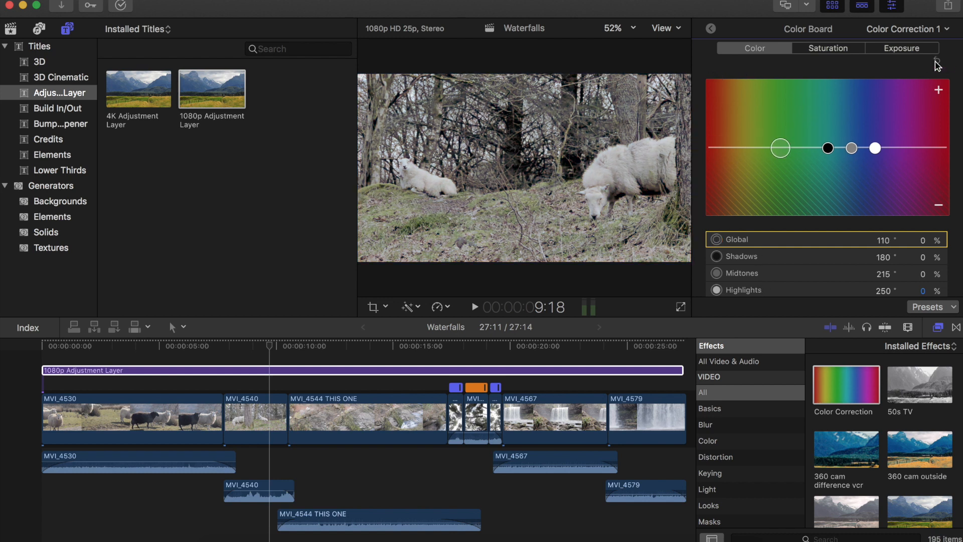
# - Tint the shadows blue at 225° and 15%, then shift the highlights color on the Color pane
pyautogui.click(787, 257)
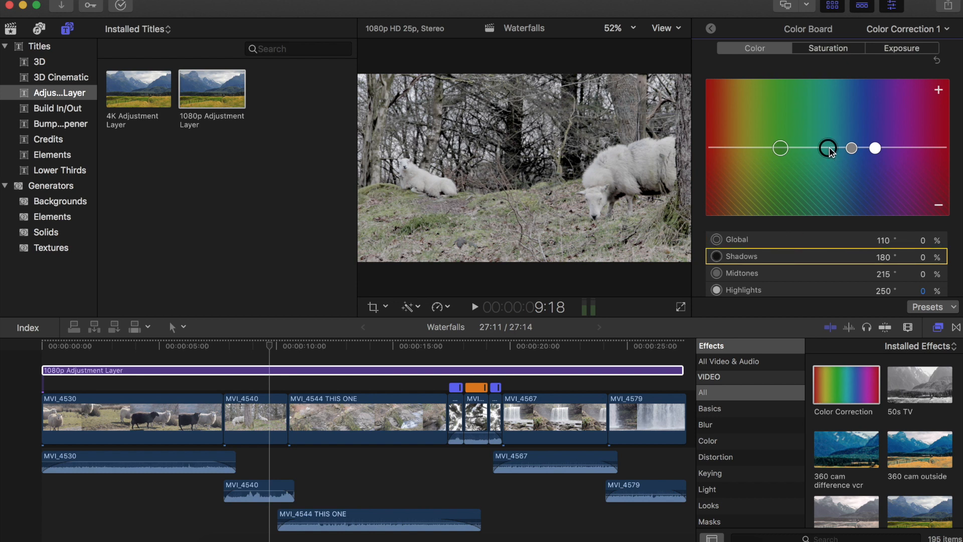
pyautogui.moveTo(830, 150); pyautogui.dragTo(857, 80)
pyautogui.moveTo(860, 83); pyautogui.dragTo(861, 83)
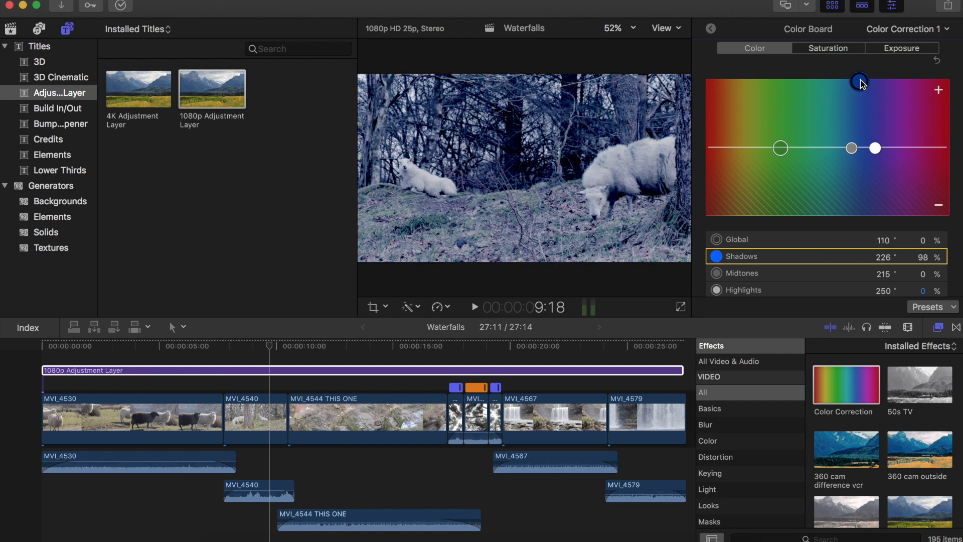
pyautogui.moveTo(861, 86); pyautogui.dragTo(861, 140)
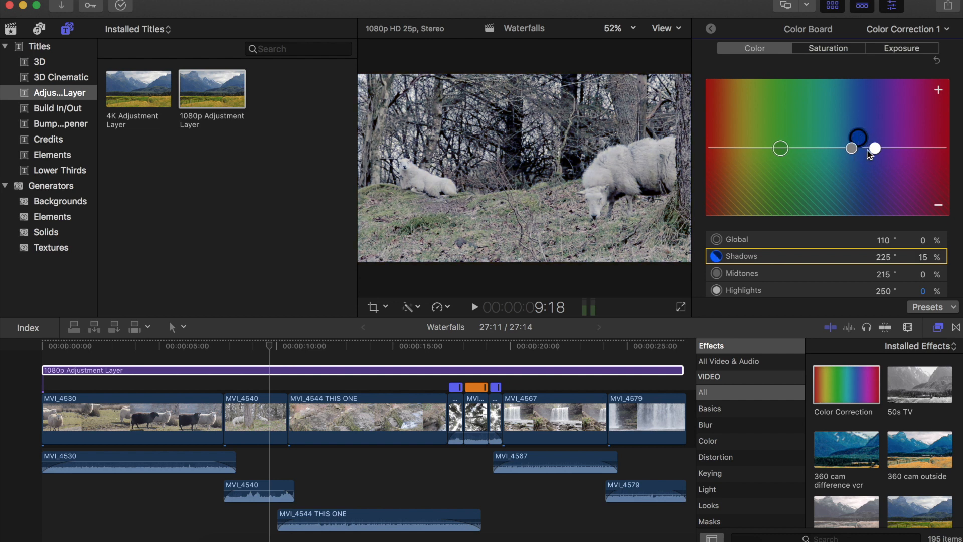
pyautogui.click(875, 149)
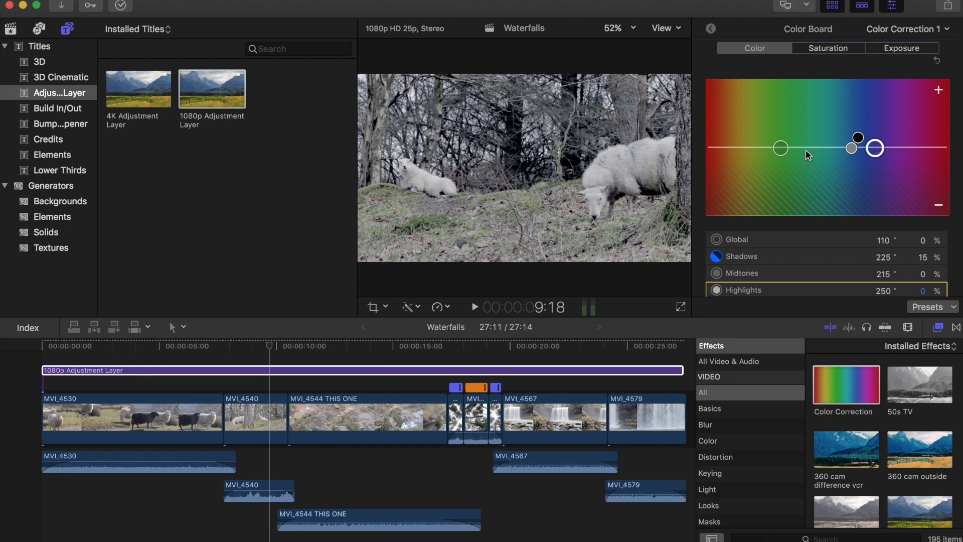
pyautogui.moveTo(740, 130); pyautogui.dragTo(736, 108)
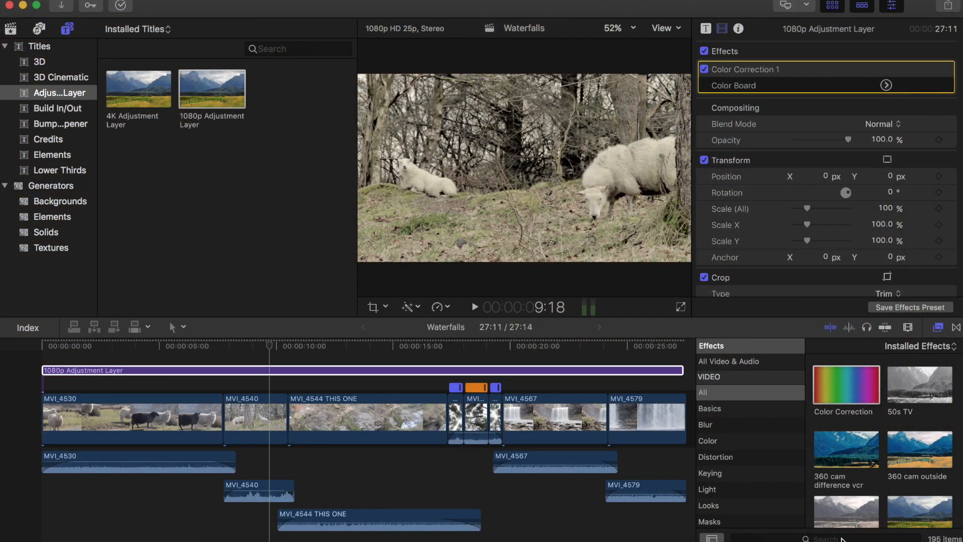
# - Search the effects for film grain, apply Film Grain to the adjustment layer and set its style to Realistic Grain
pyautogui.click(829, 538)
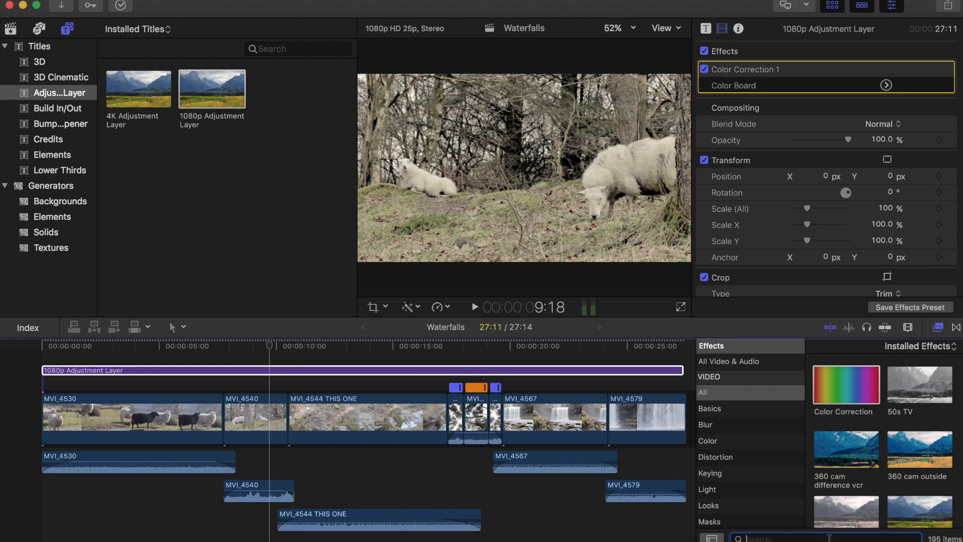
pyautogui.write('film grain')
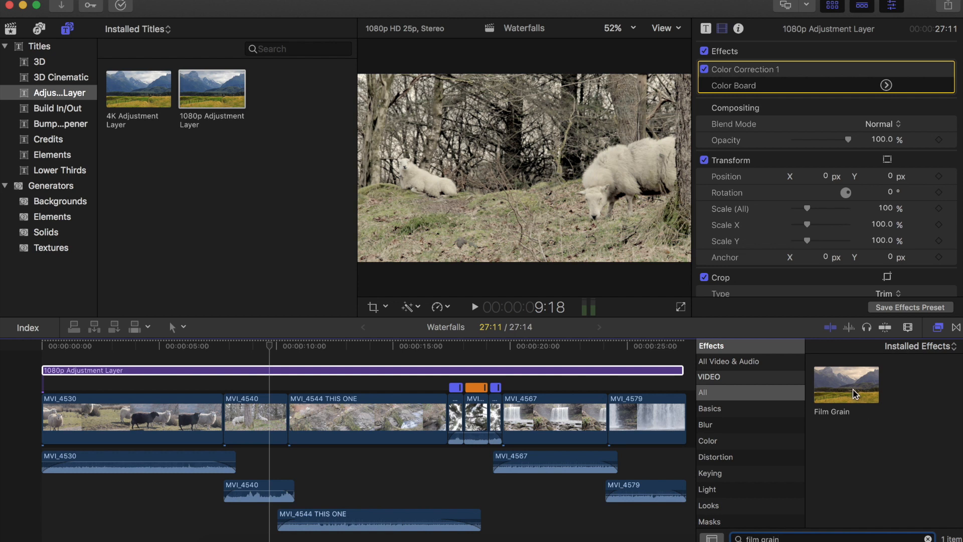
pyautogui.moveTo(853, 390); pyautogui.dragTo(396, 373)
pyautogui.click(387, 372)
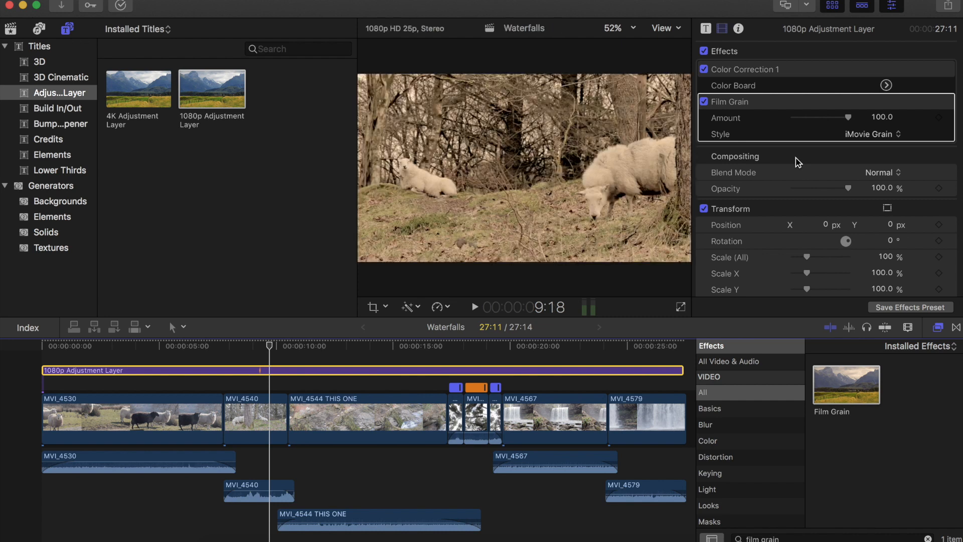
pyautogui.click(870, 136)
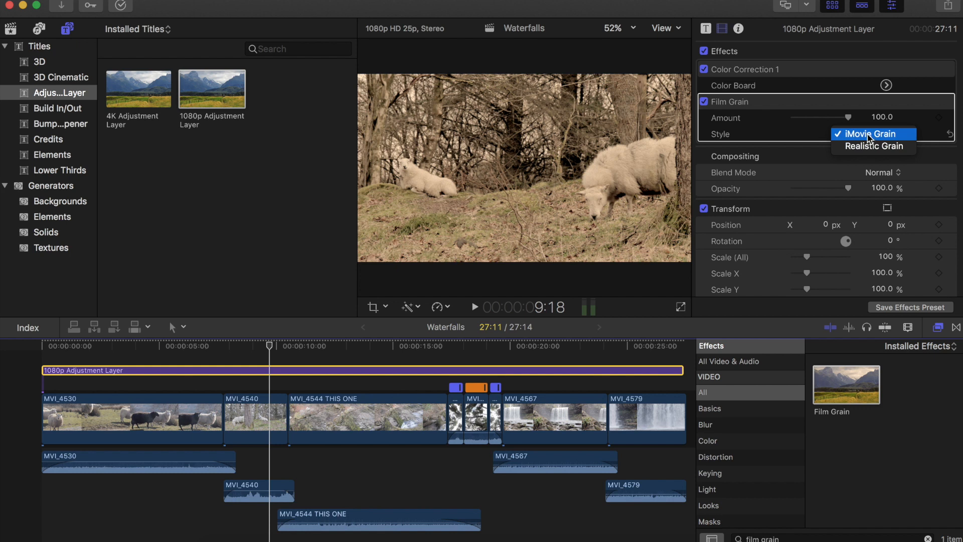
pyautogui.click(858, 146)
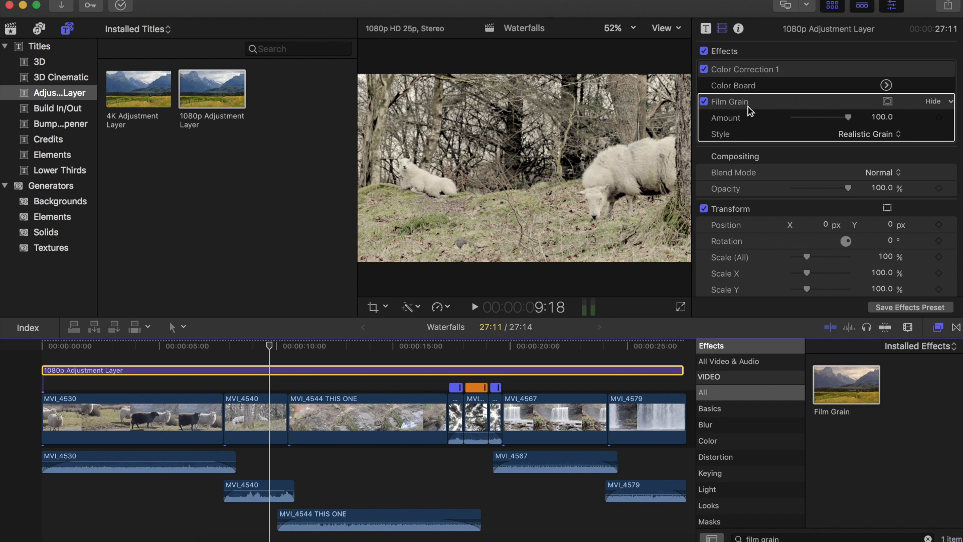
# - Move Film Grain above Color Correction 1 in the effect stack and preview the result along the timeline
pyautogui.moveTo(747, 103); pyautogui.dragTo(633, 84)
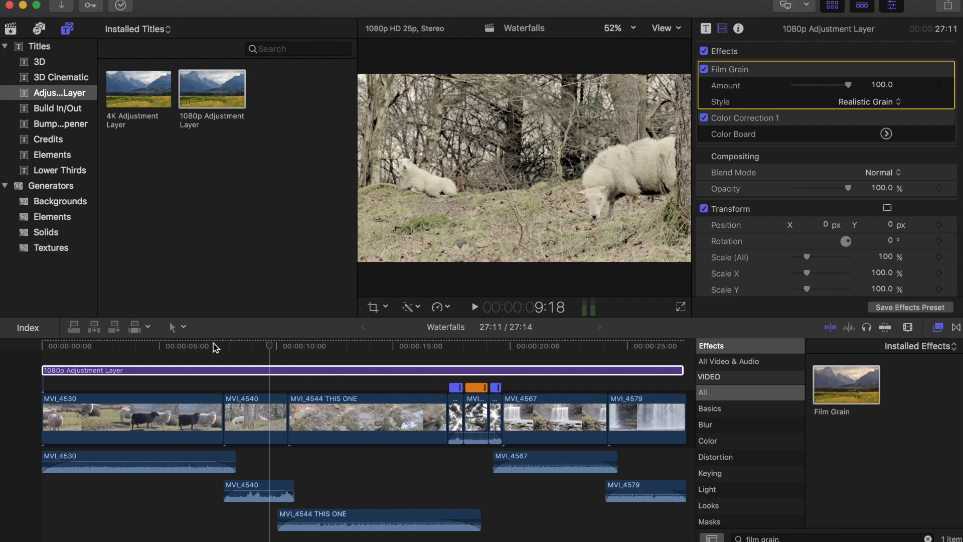
pyautogui.click(200, 349)
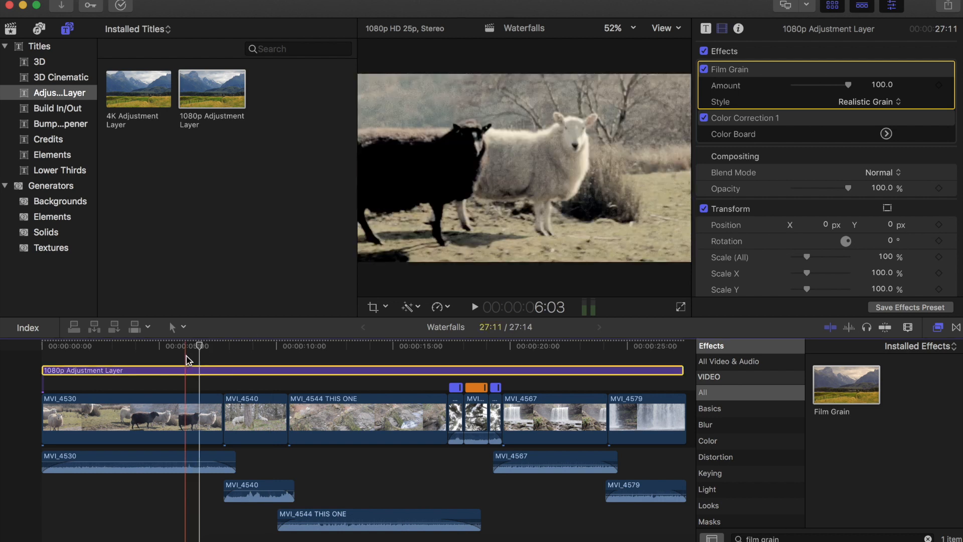
pyautogui.click(185, 356)
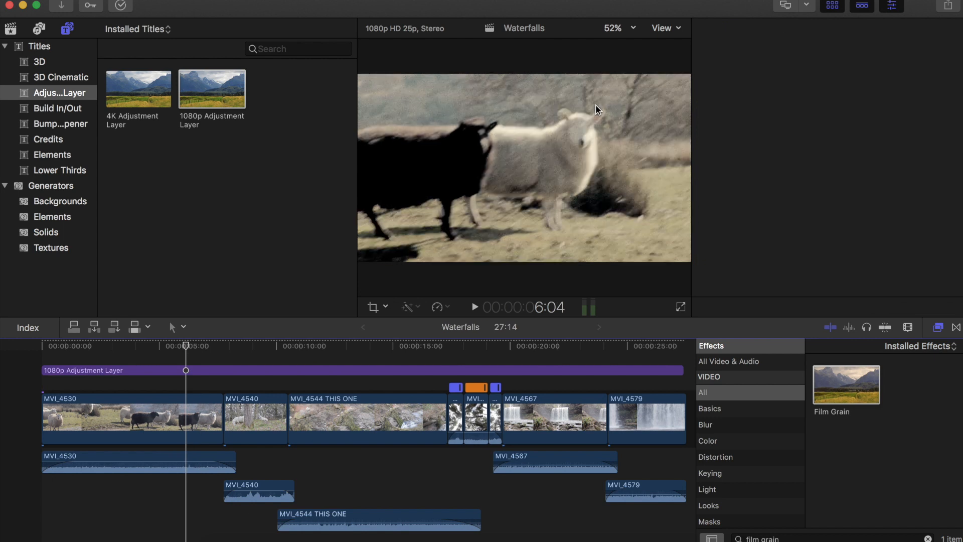
pyautogui.click(176, 354)
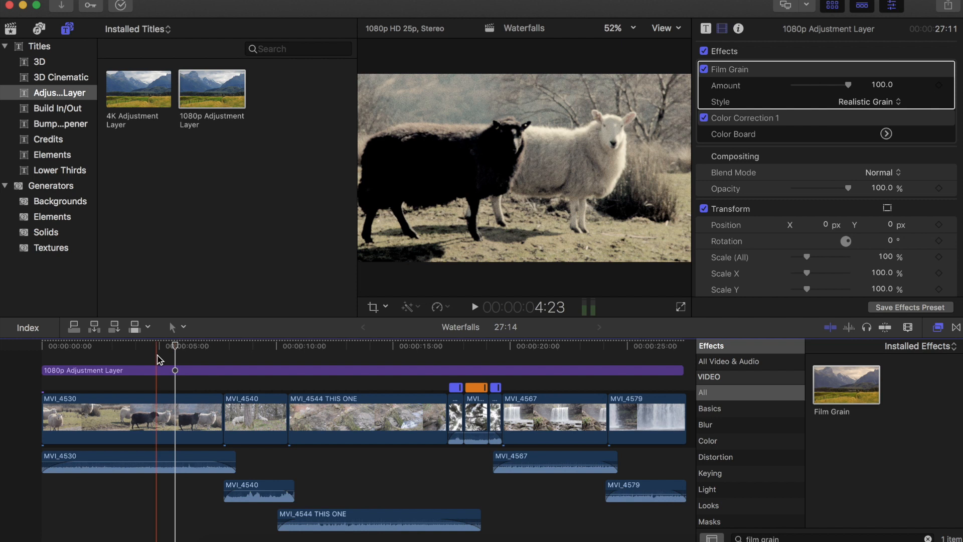
pyautogui.click(345, 350)
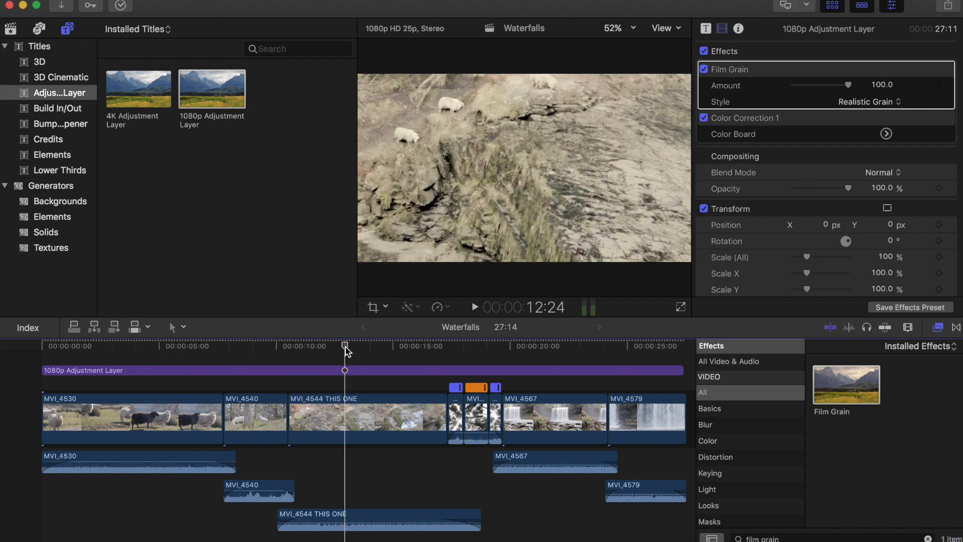
pyautogui.click(396, 350)
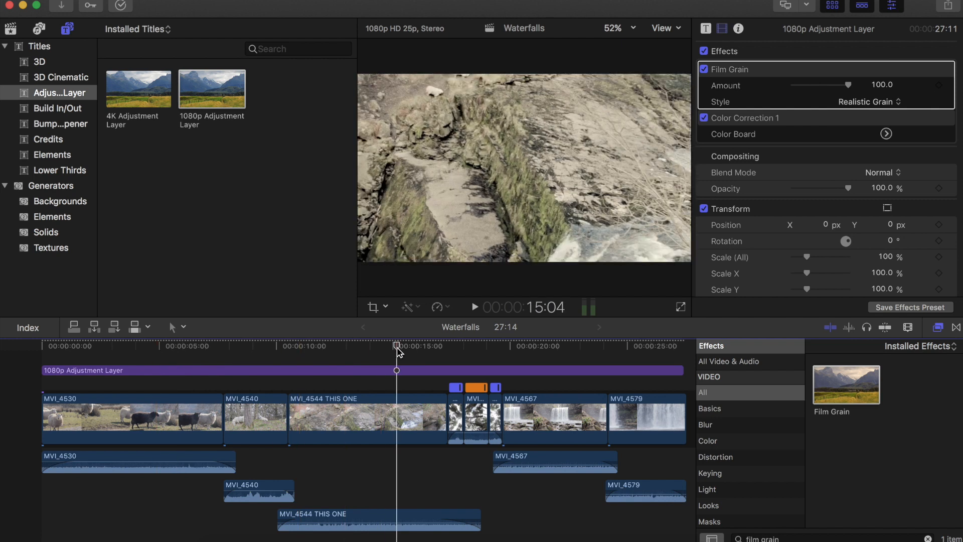
pyautogui.click(565, 351)
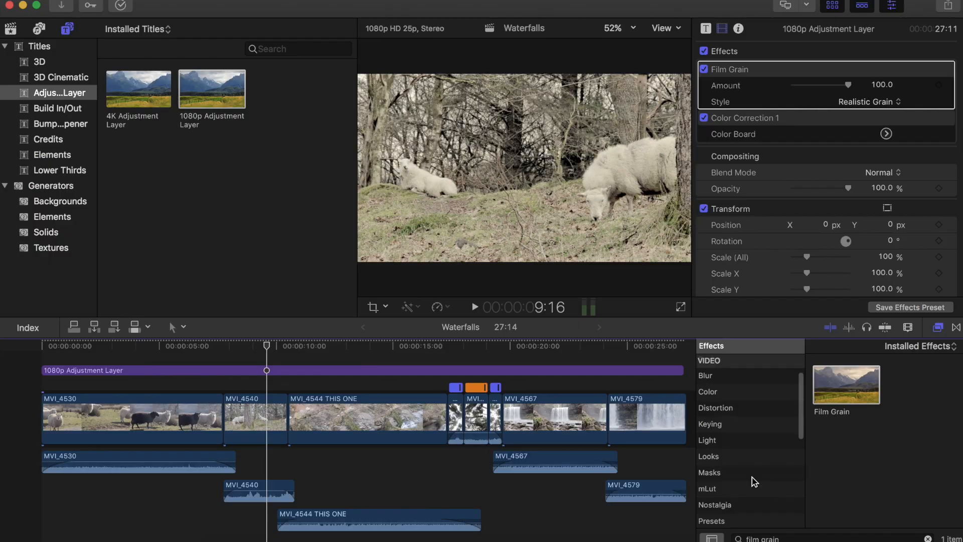
# - Apply the mLut by motionVFX effect from the mLut category to the adjustment layer
pyautogui.scroll(-2, 724, 449)
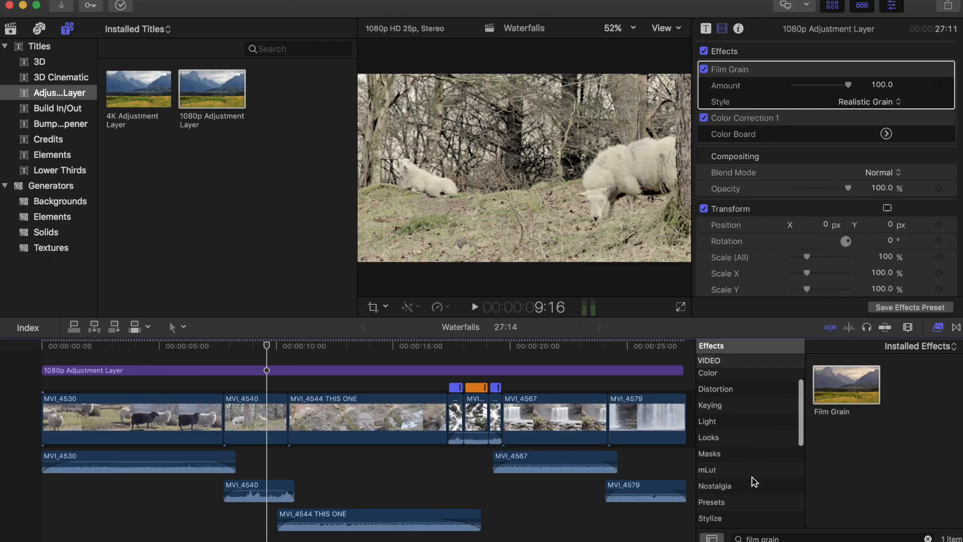
pyautogui.click(726, 455)
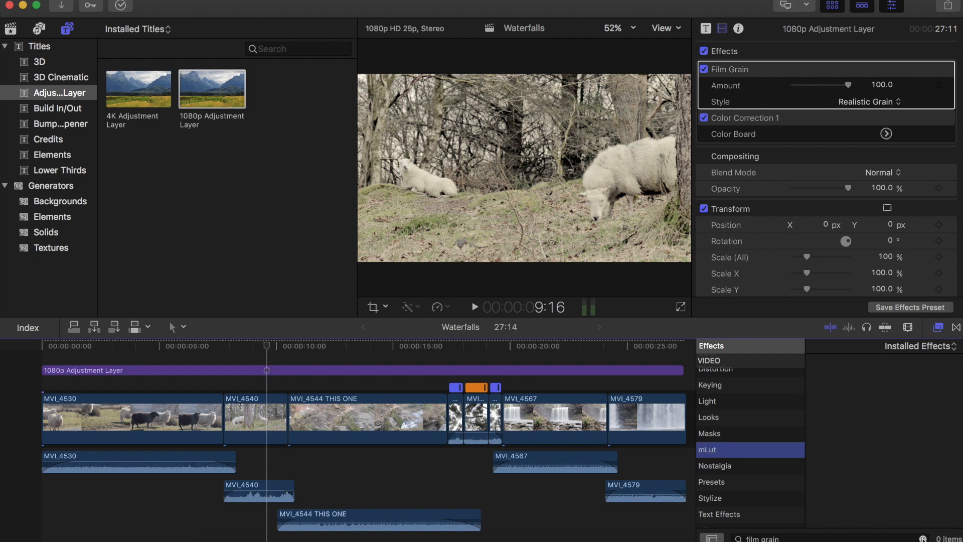
pyautogui.click(923, 538)
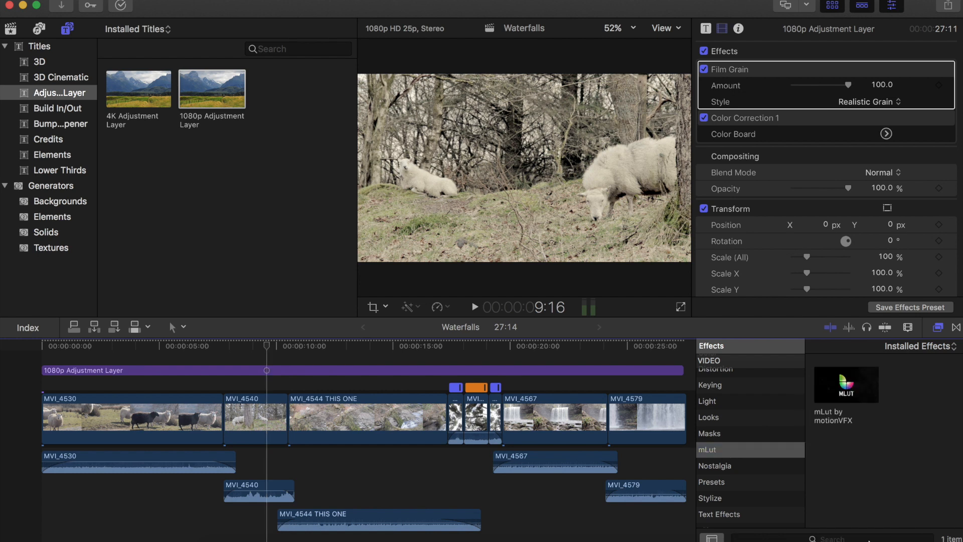
pyautogui.moveTo(838, 390); pyautogui.dragTo(223, 372)
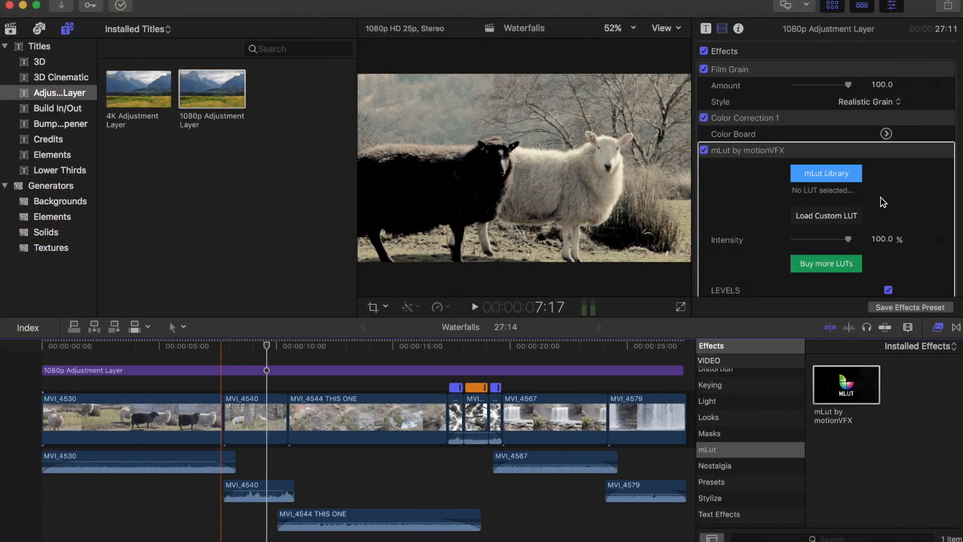
# - Load the custom LUT Hollywood.CUBE from the Downloads › Andy Moradi LUT Pack › Luts folder into mLut
pyautogui.scroll(-3, 880, 201)
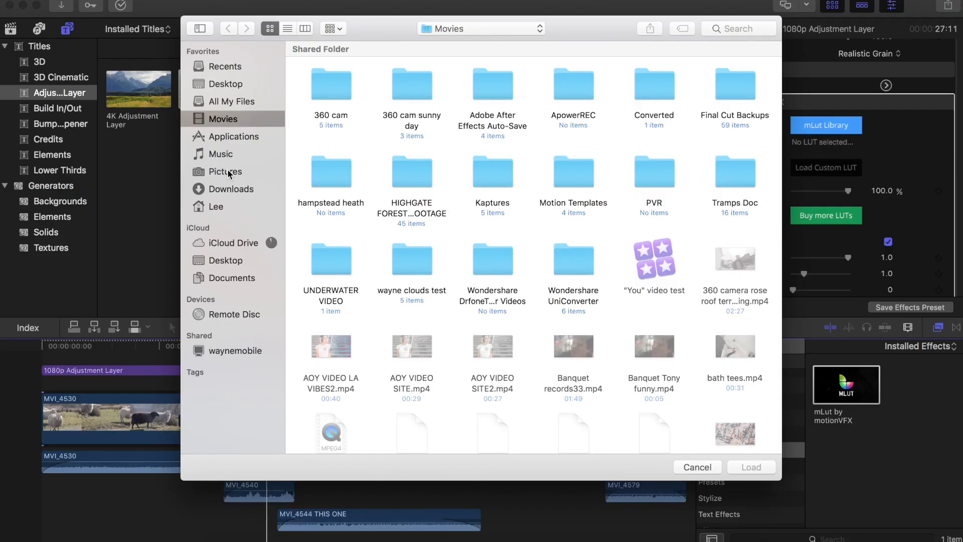
pyautogui.click(227, 190)
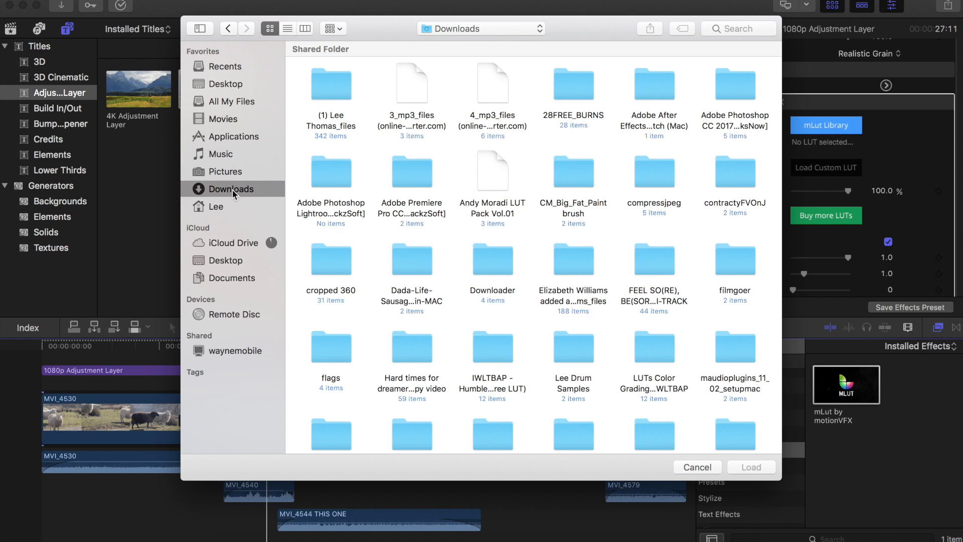
pyautogui.doubleClick(499, 174)
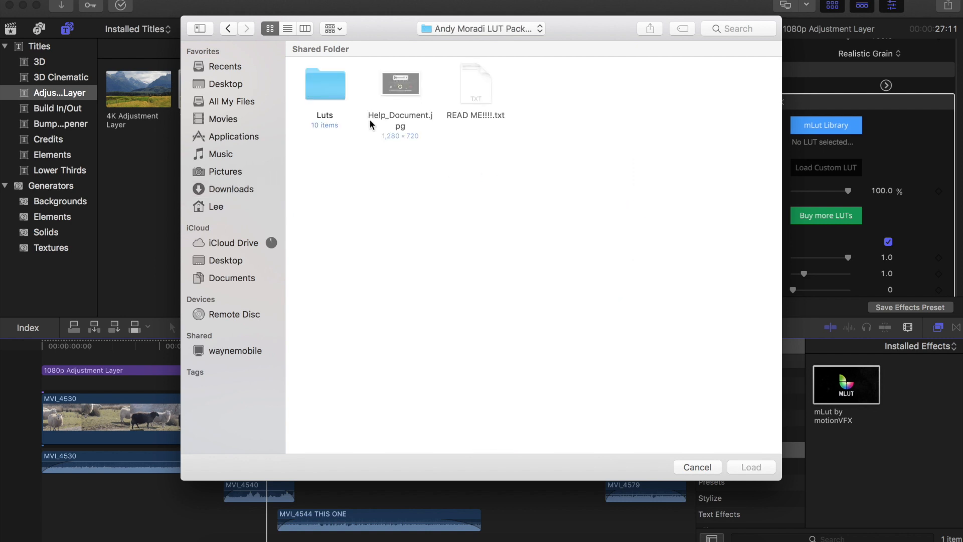
pyautogui.doubleClick(331, 97)
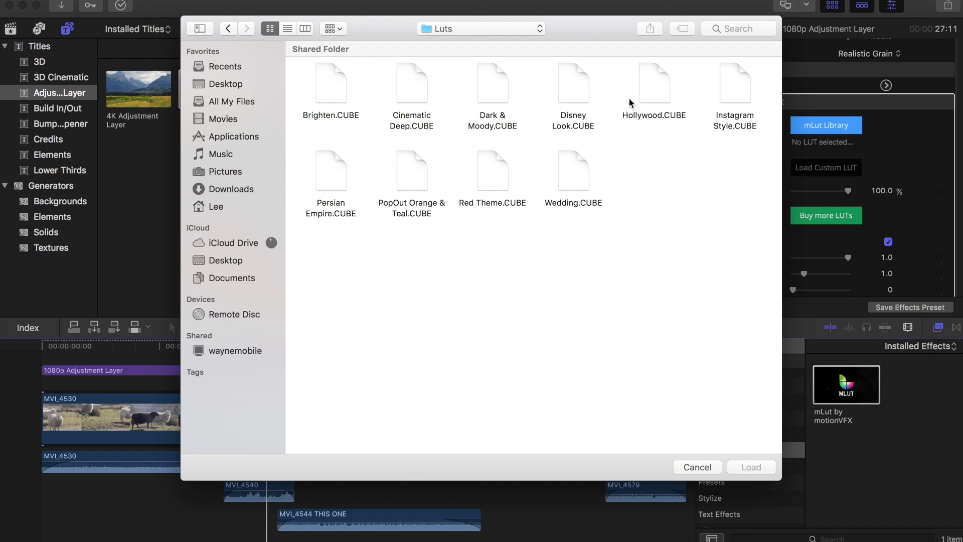
pyautogui.click(662, 95)
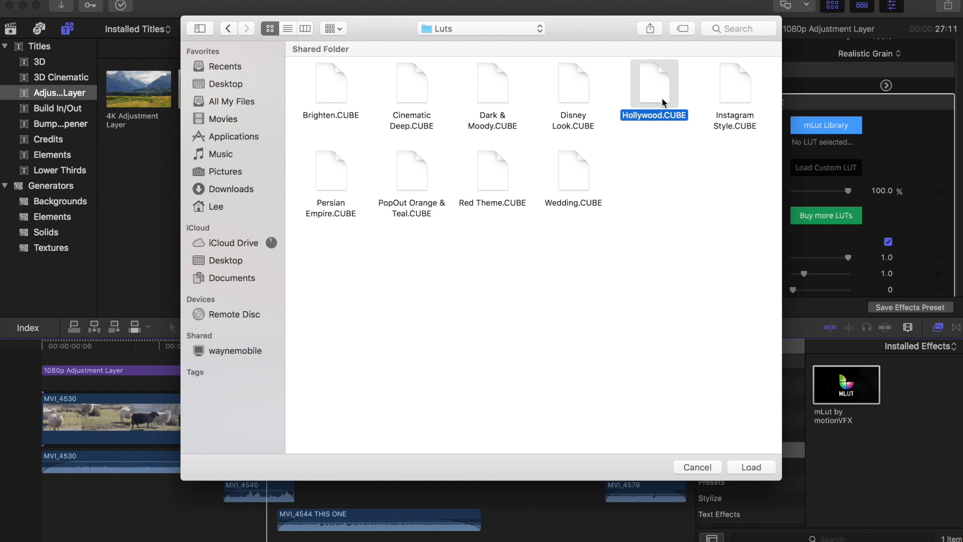
pyautogui.click(745, 469)
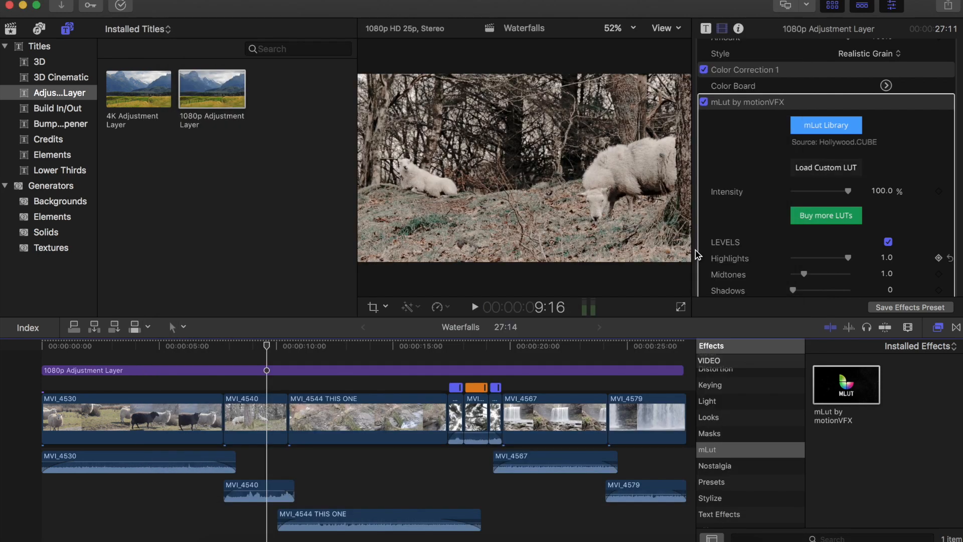
# - Compare the footage with the mLut effect toggled off and on, at other timeline points and at lower intensity
pyautogui.click(704, 103)
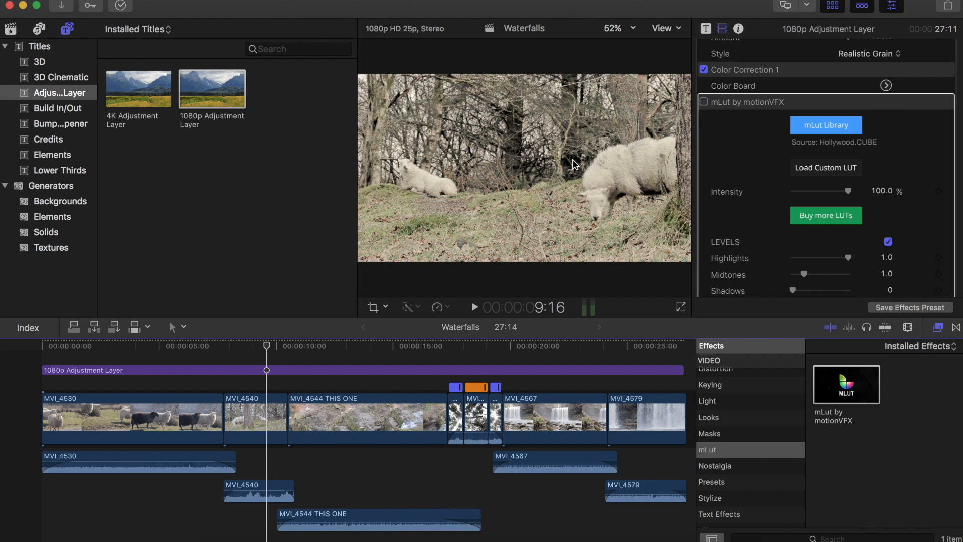
pyautogui.click(705, 103)
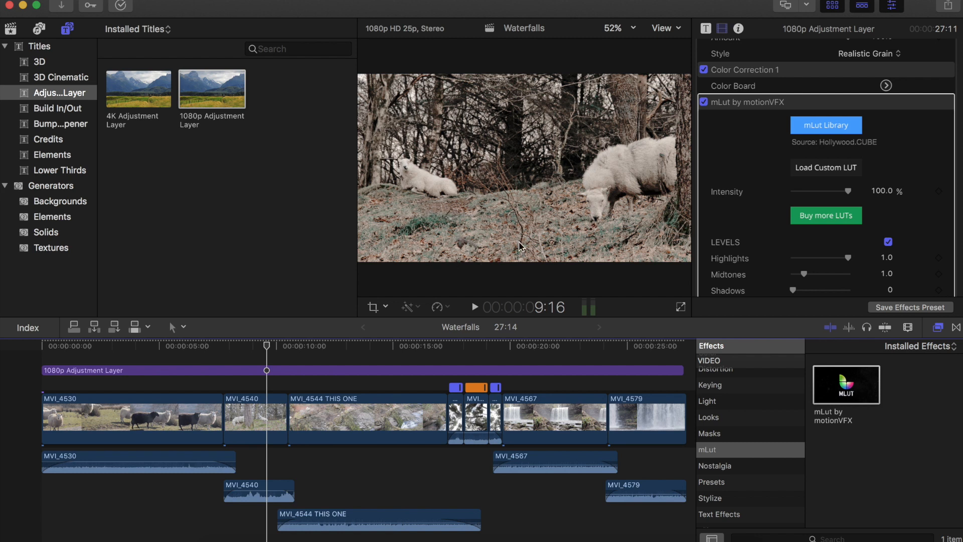
pyautogui.click(188, 357)
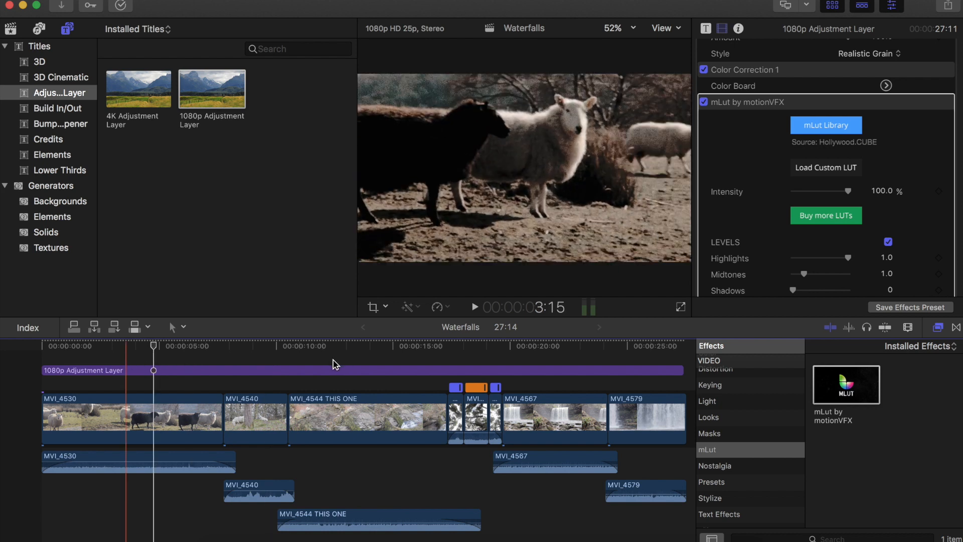
pyautogui.click(333, 363)
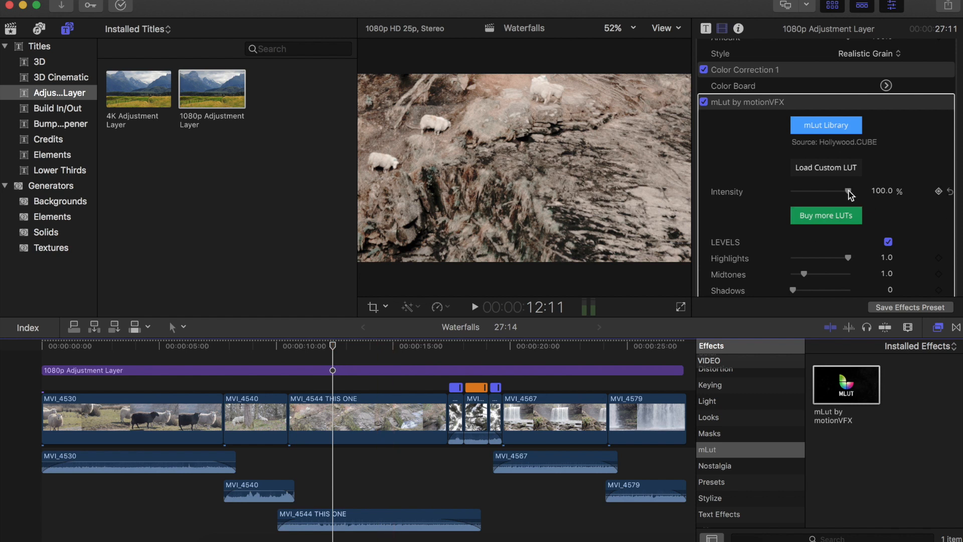
pyautogui.click(817, 191)
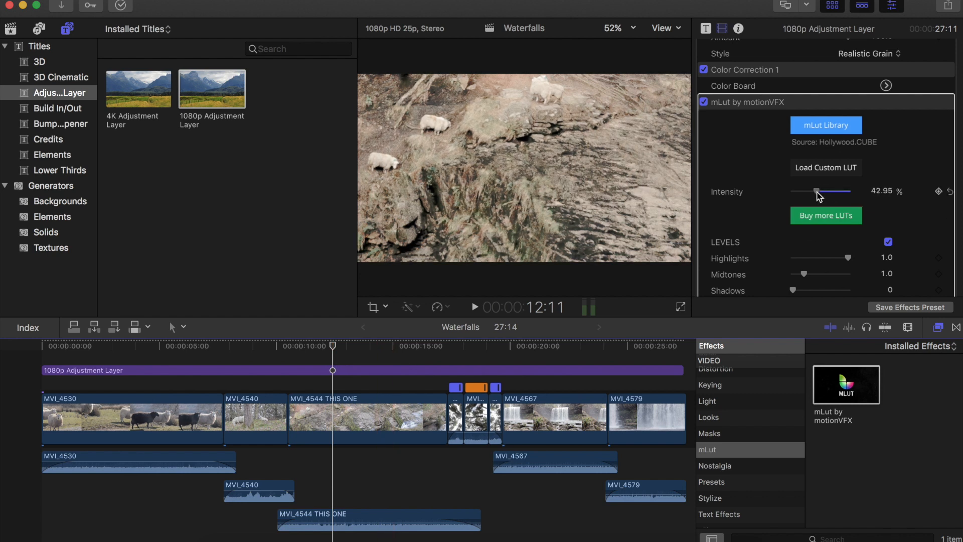
pyautogui.moveTo(865, 194); pyautogui.dragTo(866, 193)
# - Review the mLut levels, contrast, hue/saturation and grain controls, then collapse the mLut by motionVFX effect
pyautogui.scroll(-6, 858, 195)
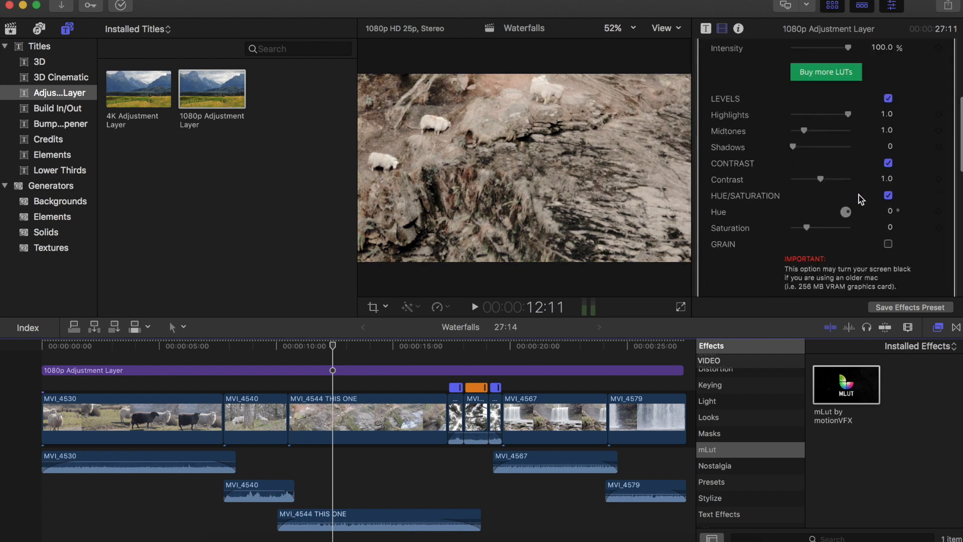
pyautogui.scroll(-3, 860, 198)
pyautogui.scroll(2, 860, 198)
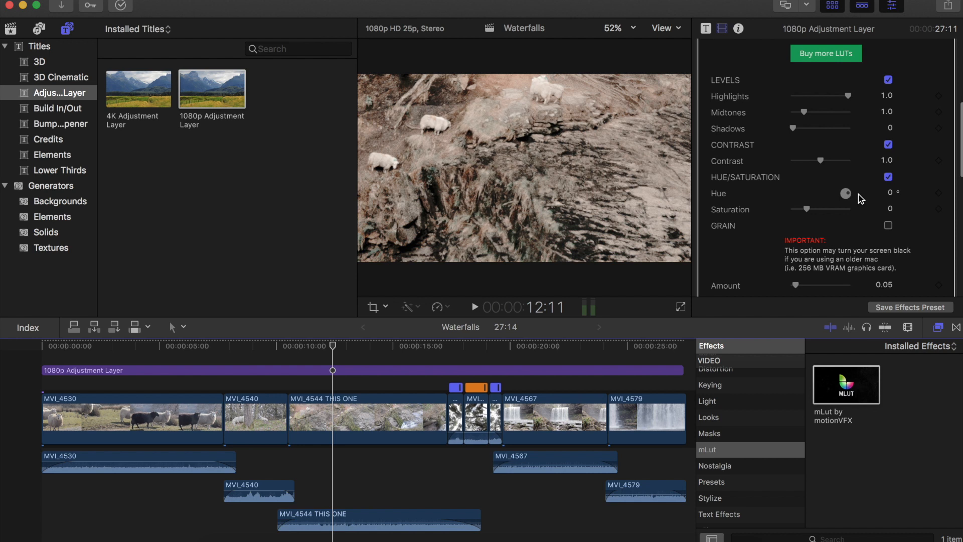
pyautogui.scroll(-4, 860, 198)
pyautogui.scroll(-4, 860, 198)
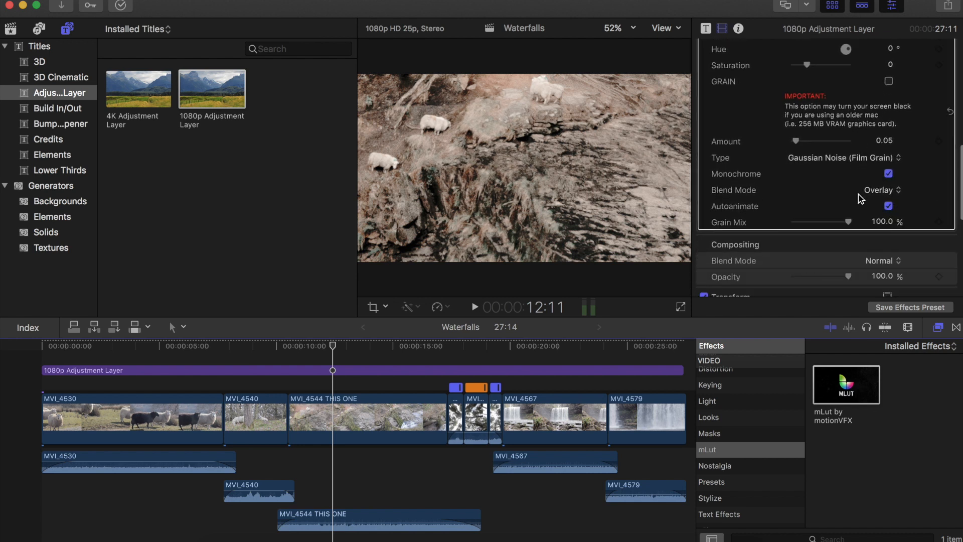
pyautogui.scroll(3, 860, 198)
pyautogui.scroll(10, 860, 198)
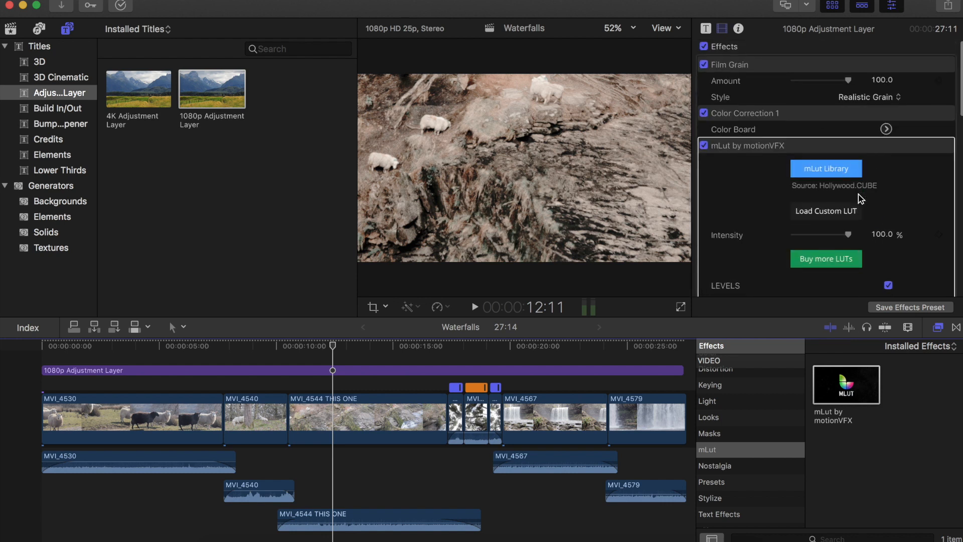
pyautogui.scroll(-5, 846, 247)
pyautogui.scroll(6, 853, 225)
pyautogui.moveTo(935, 156)
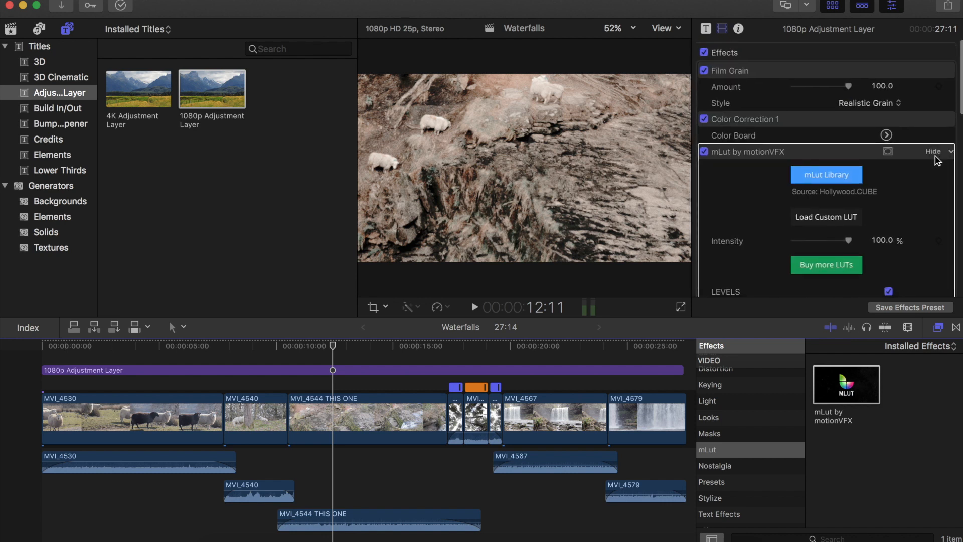
pyautogui.click(918, 157)
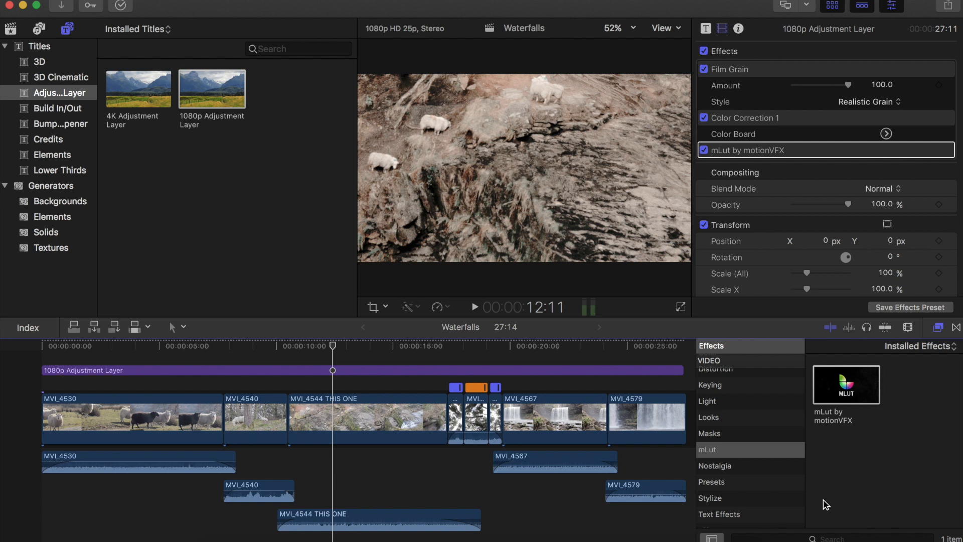
# - Show all video effects and search the effects browser for vignette
pyautogui.scroll(5, 739, 446)
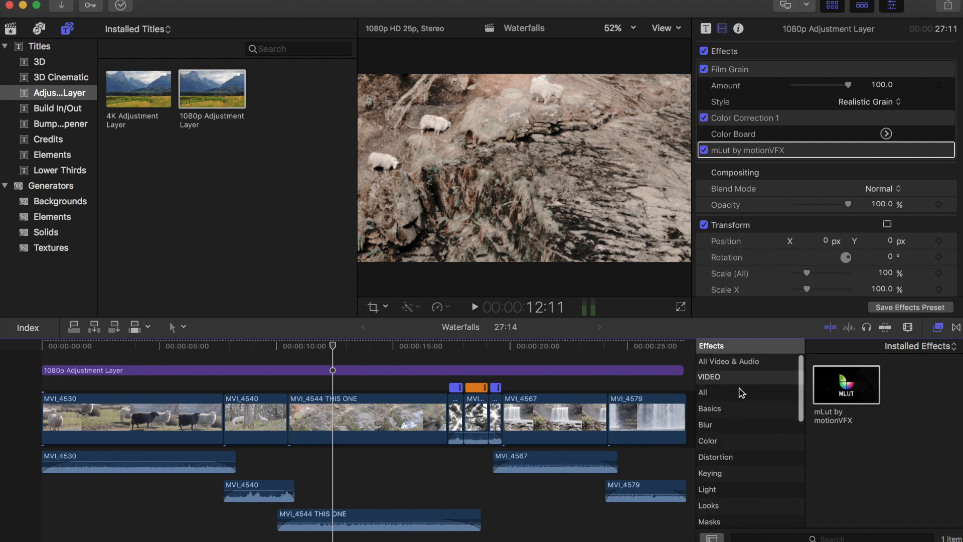
pyautogui.click(741, 392)
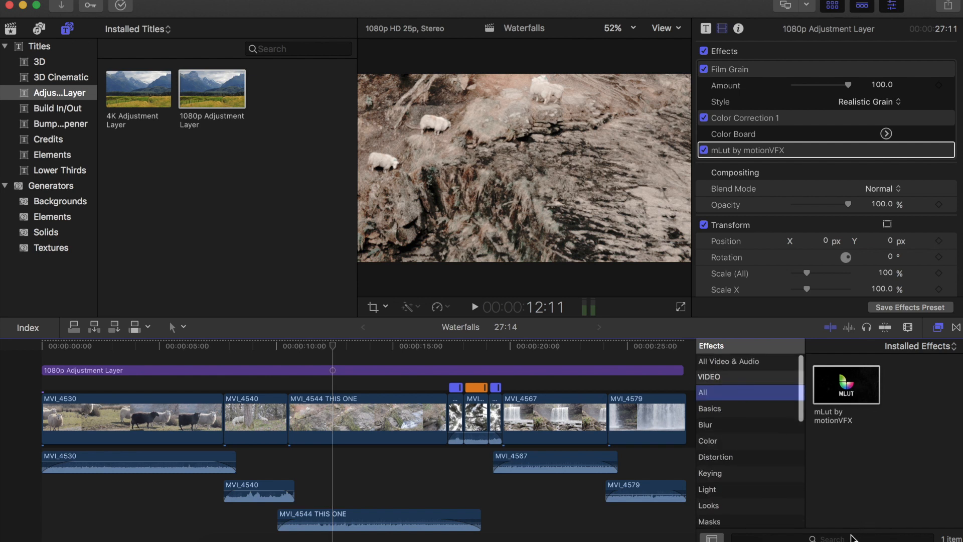
pyautogui.click(849, 538)
pyautogui.write('vignette')
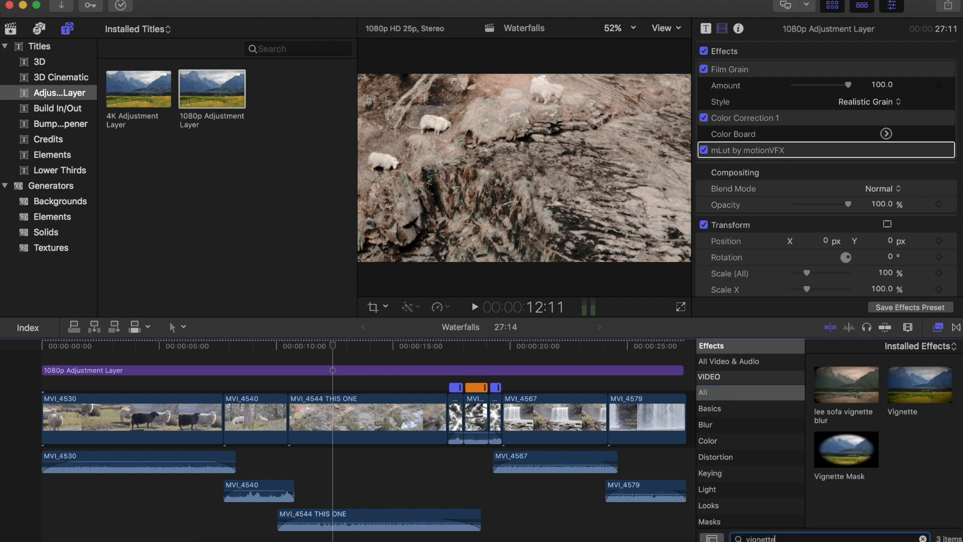
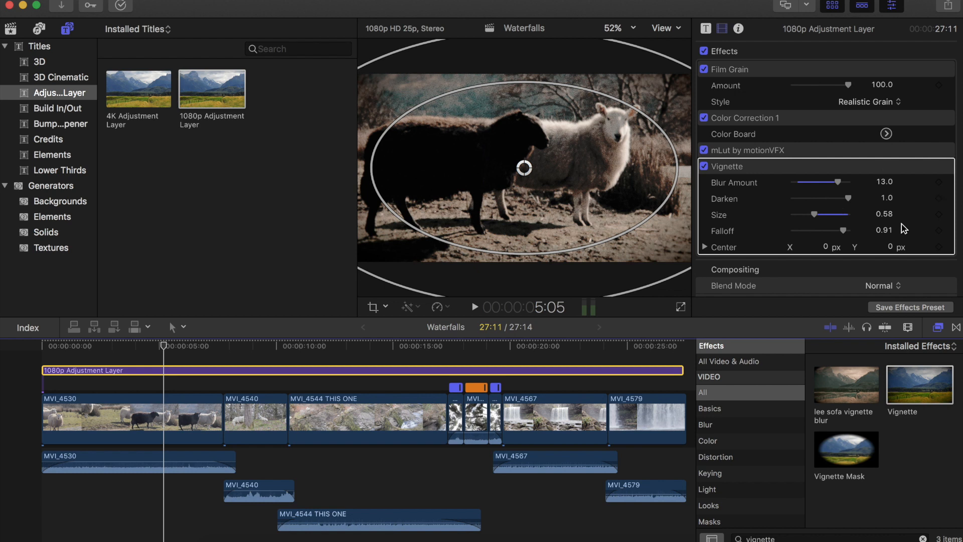
# - Set the vignette's Falloff to 0.75
pyautogui.click(826, 231)
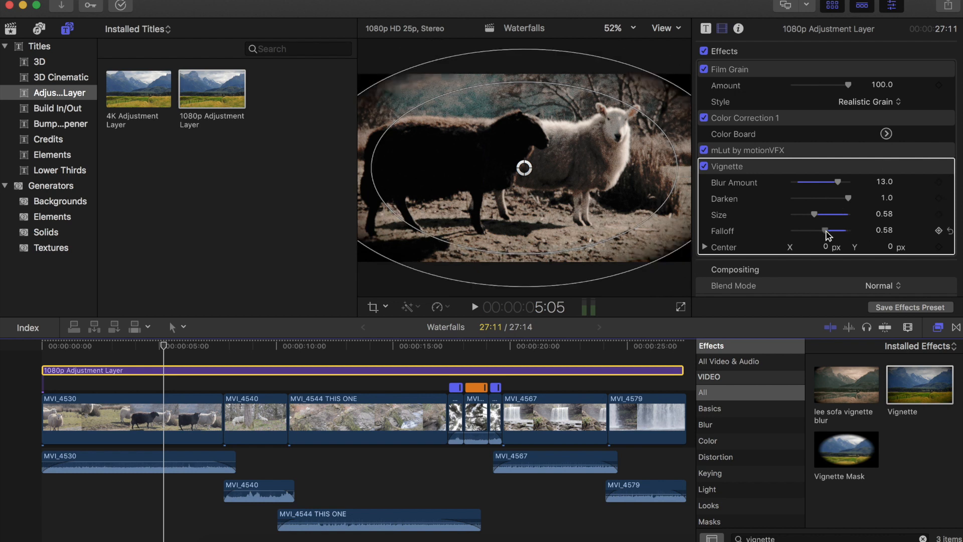
pyautogui.moveTo(826, 232); pyautogui.dragTo(835, 232)
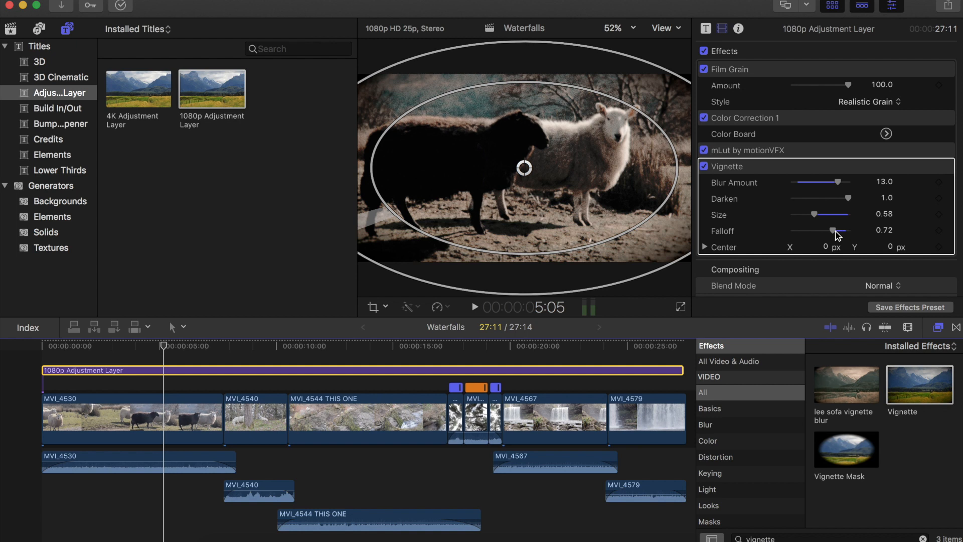
pyautogui.moveTo(835, 231); pyautogui.dragTo(837, 231)
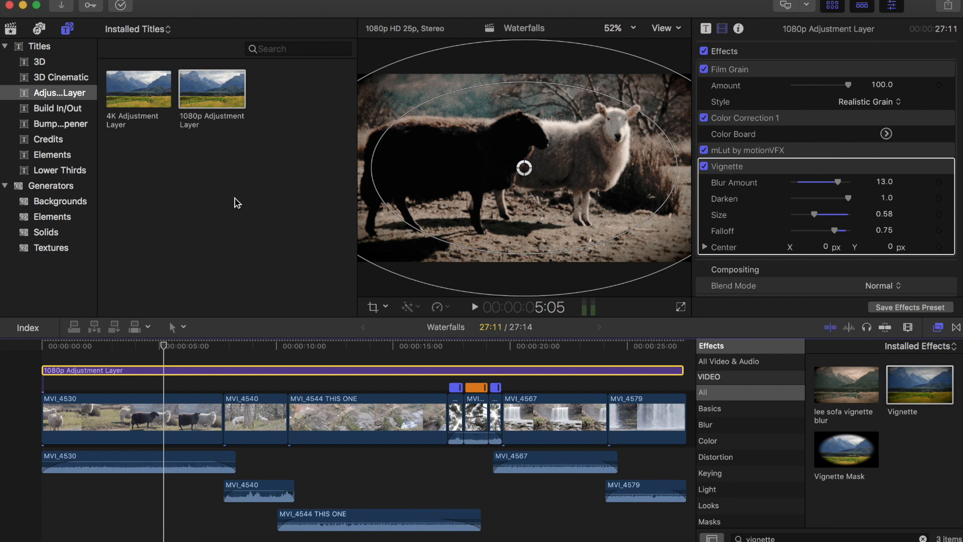
# - Save the adjustment layer's effects as a video effects preset named Filmic0
pyautogui.click(254, 223)
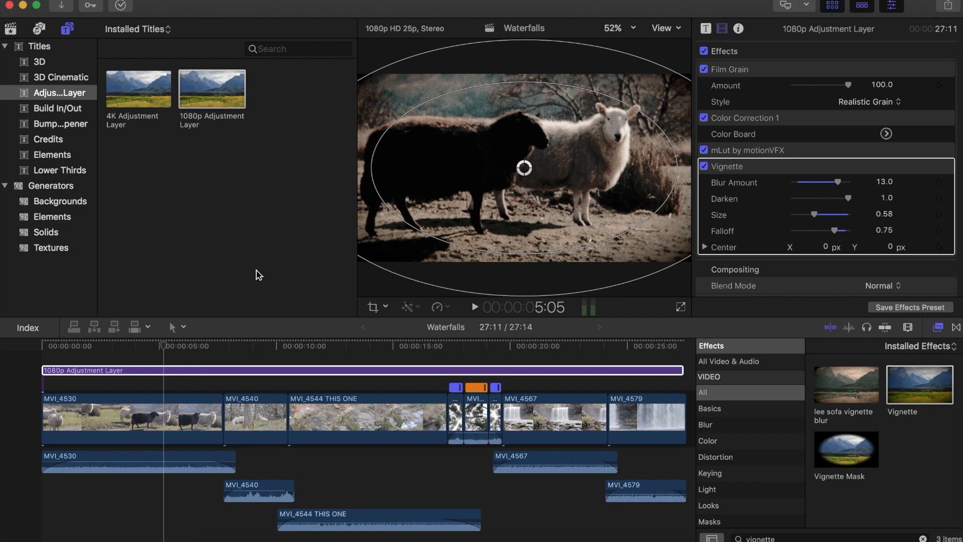
pyautogui.click(592, 369)
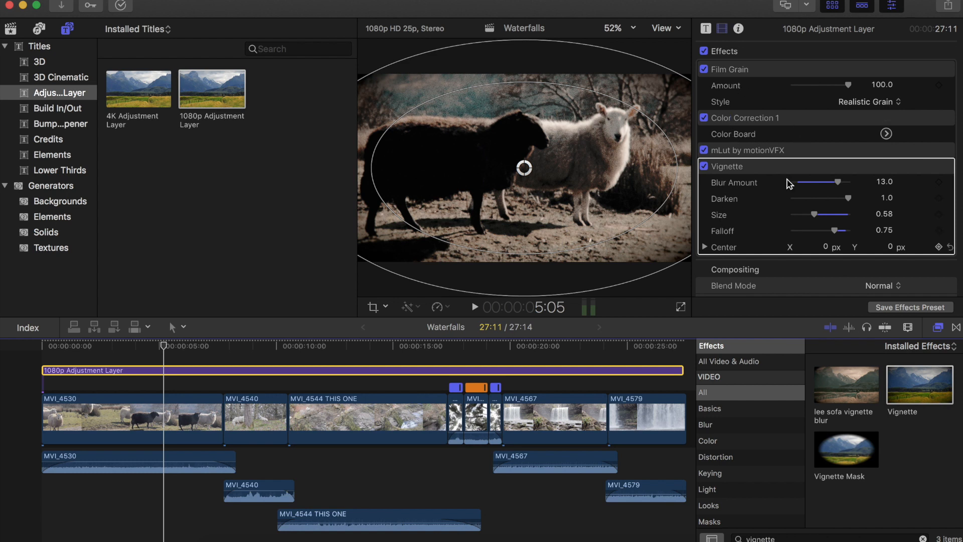
pyautogui.click(891, 309)
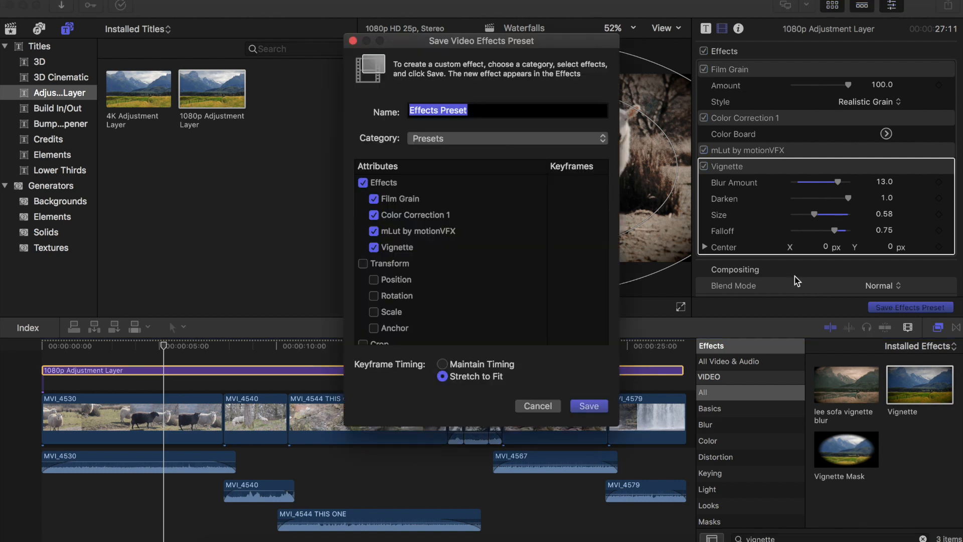
pyautogui.click(471, 111)
pyautogui.moveTo(473, 111); pyautogui.dragTo(362, 109)
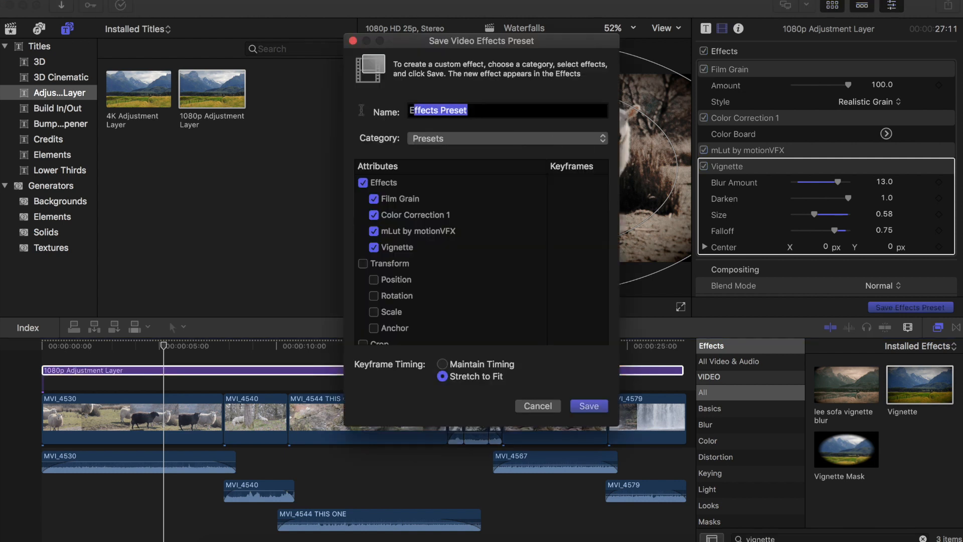
pyautogui.write('FilmicO')
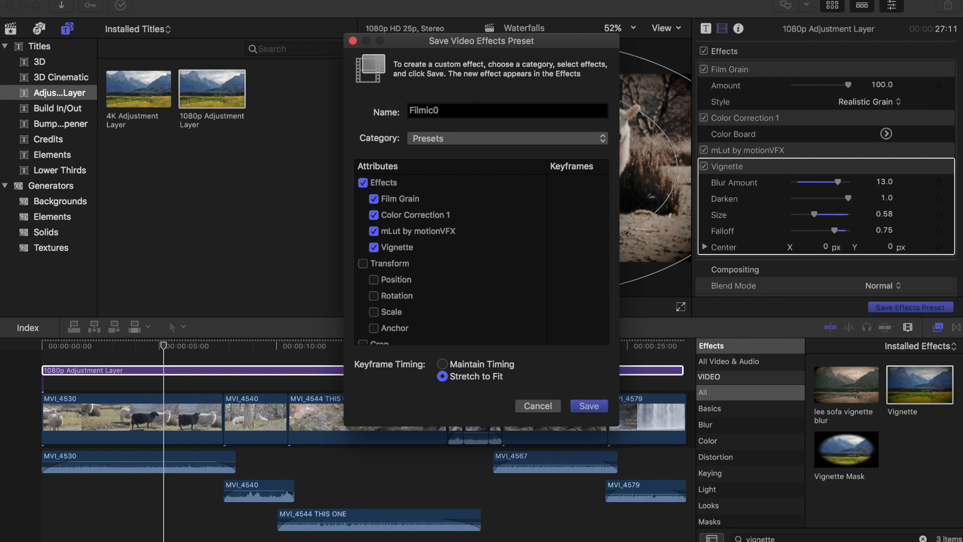
pyautogui.press('Return')
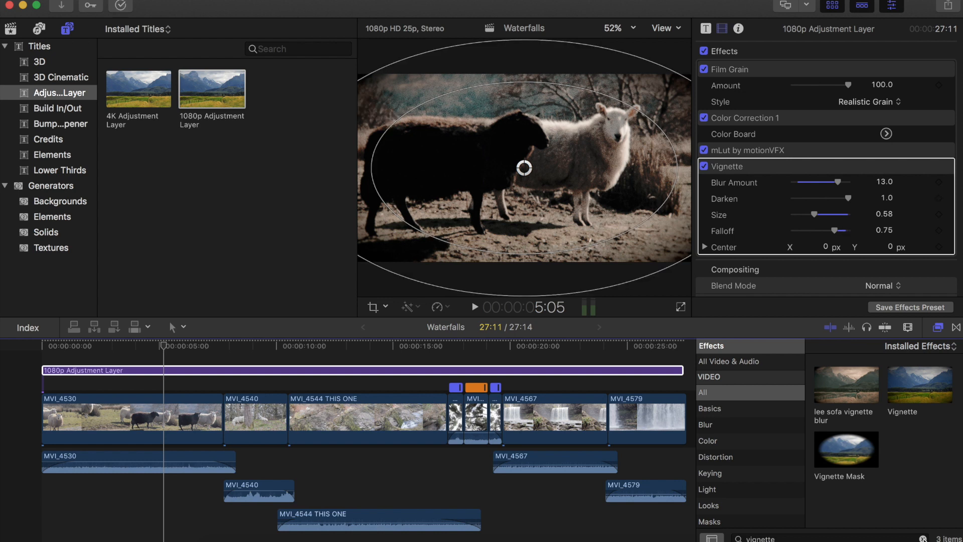
# - Locate the saved Filmic0 preset in the effects browser's Presets category, then clear the search
pyautogui.press('super+f')
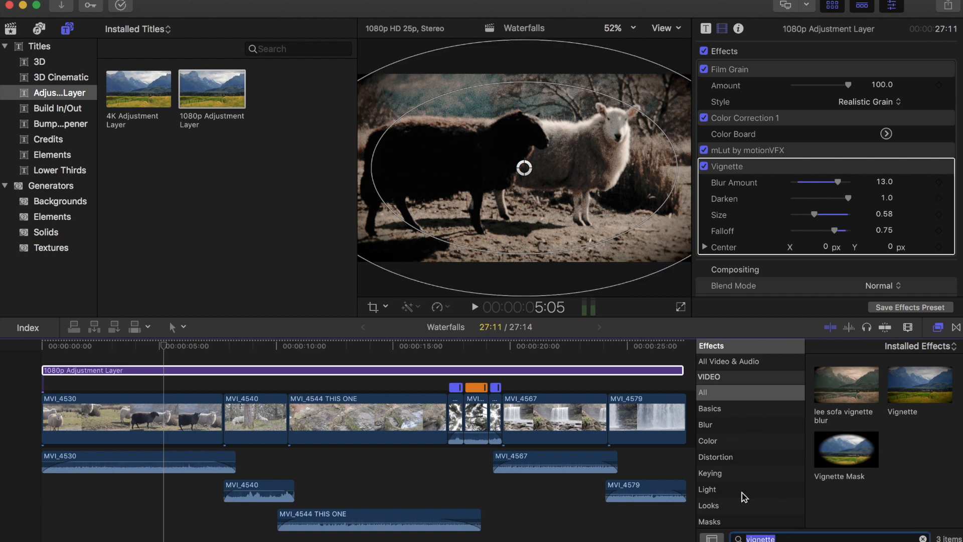
pyautogui.press('BackSpace')
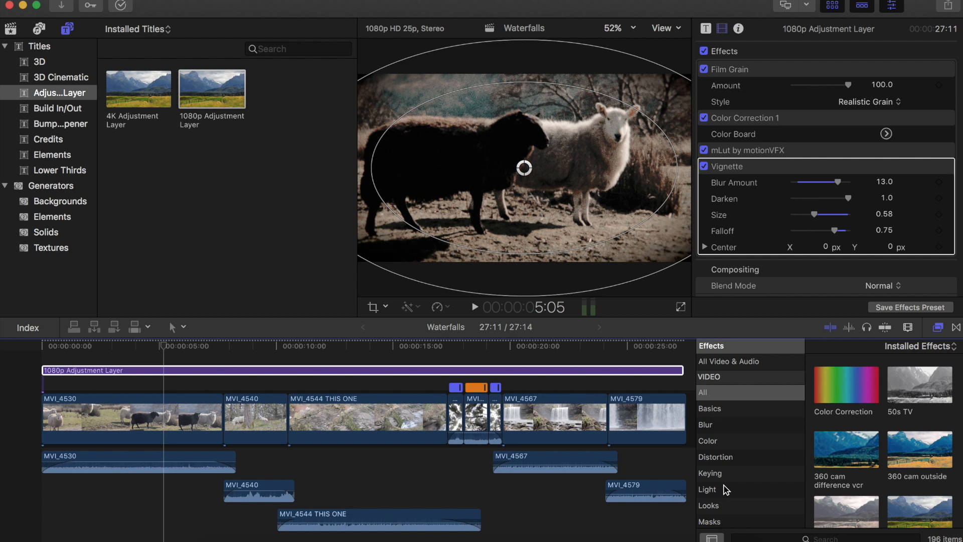
pyautogui.scroll(-3, 726, 489)
pyautogui.click(726, 489)
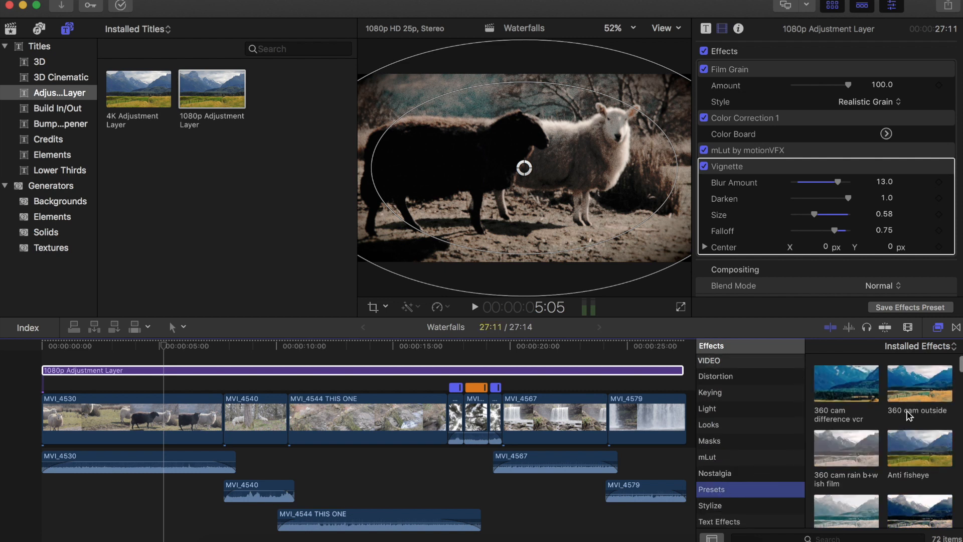
pyautogui.scroll(-5, 909, 416)
pyautogui.scroll(-2, 855, 527)
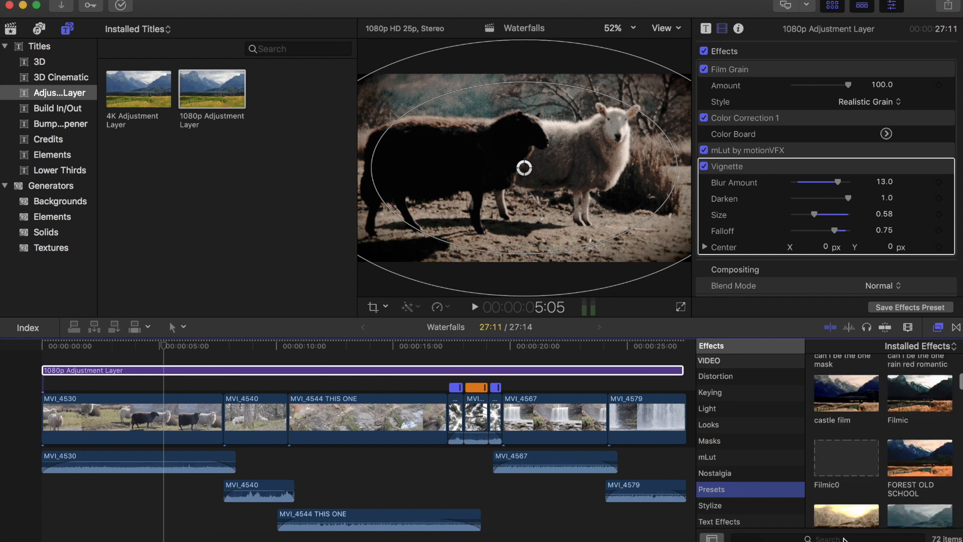
pyautogui.click(844, 539)
pyautogui.write('filmic')
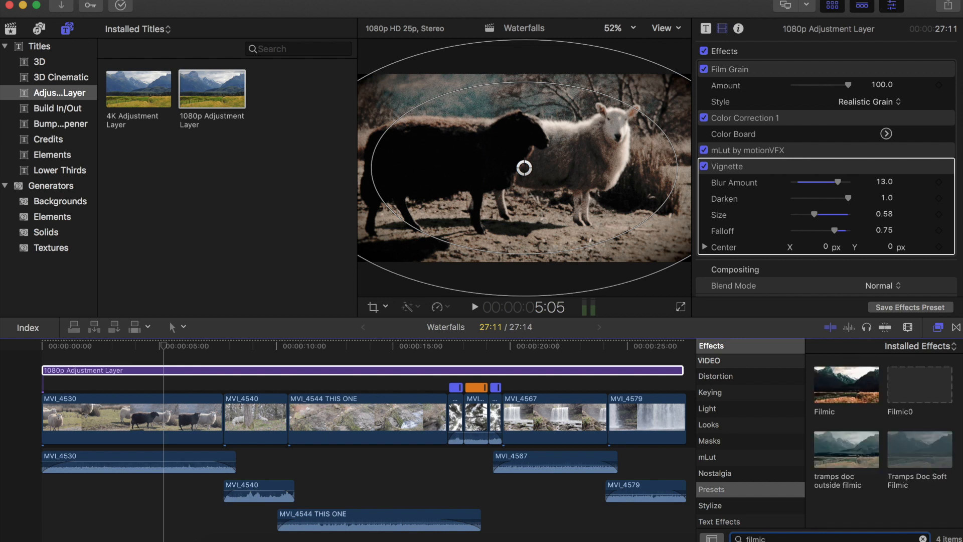
pyautogui.write('0')
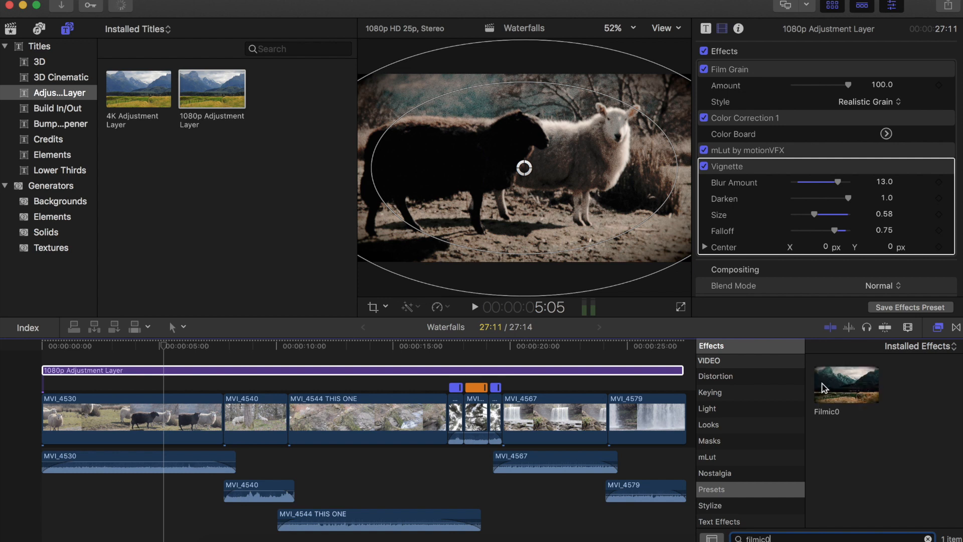
pyautogui.moveTo(589, 406); pyautogui.dragTo(847, 402)
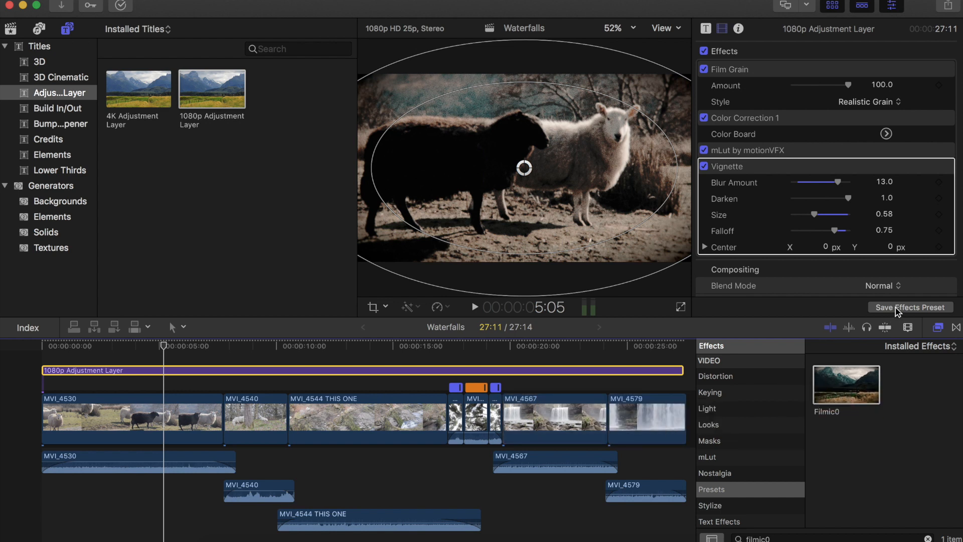
pyautogui.click(917, 57)
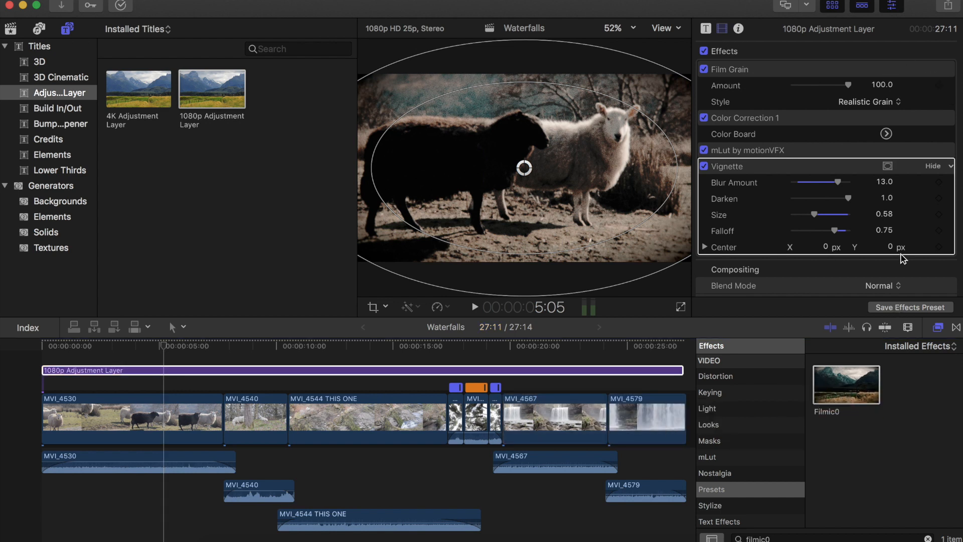
pyautogui.click(927, 537)
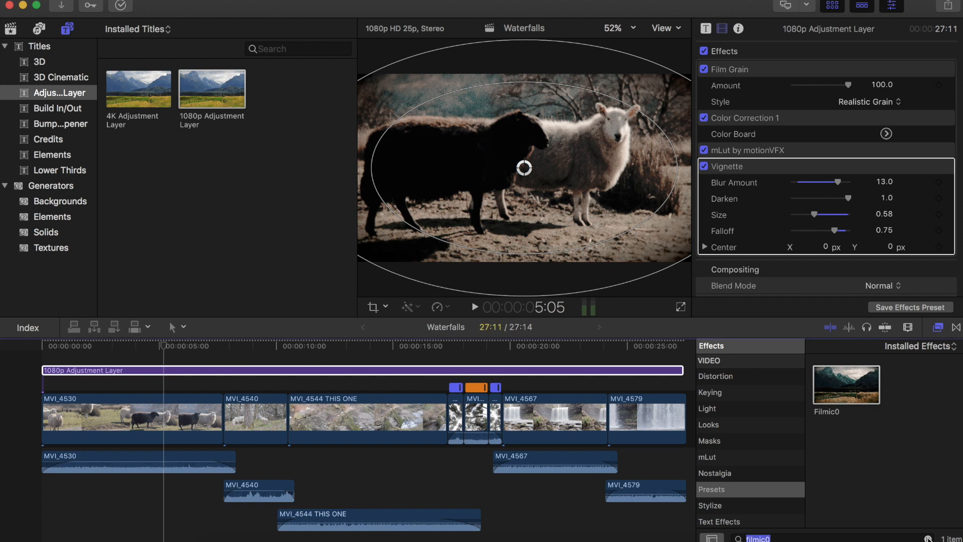
pyautogui.click(928, 537)
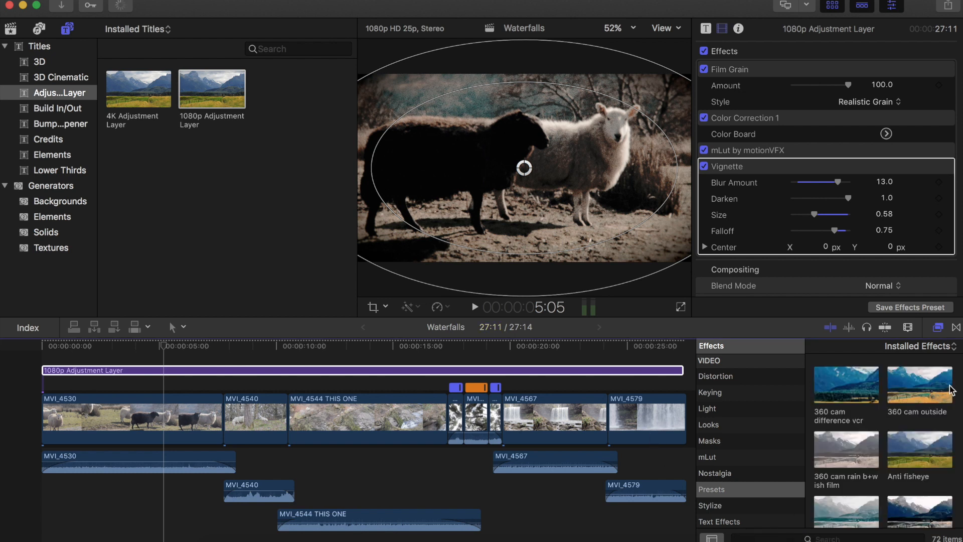
# - Add the Gradient generator to the timeline above the footage at the project start
pyautogui.click(204, 363)
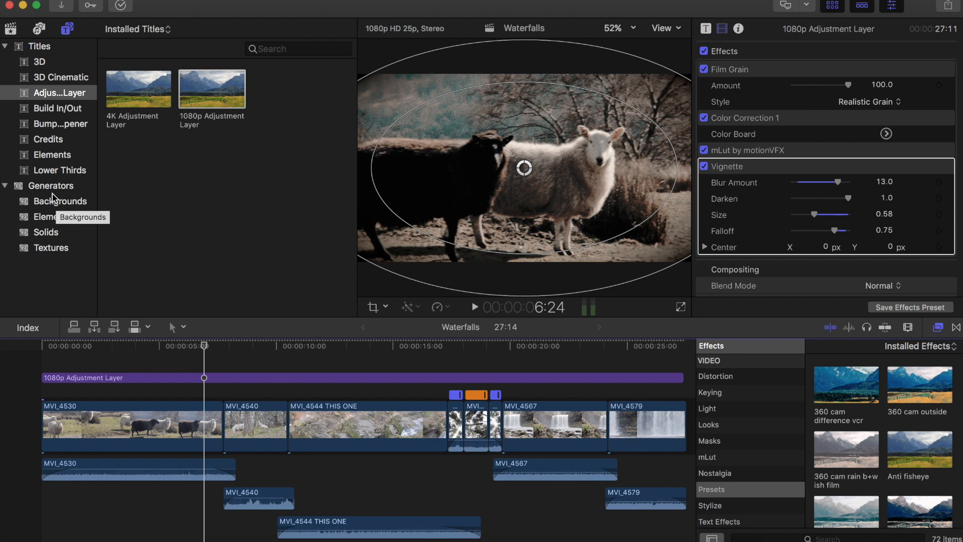
pyautogui.click(52, 195)
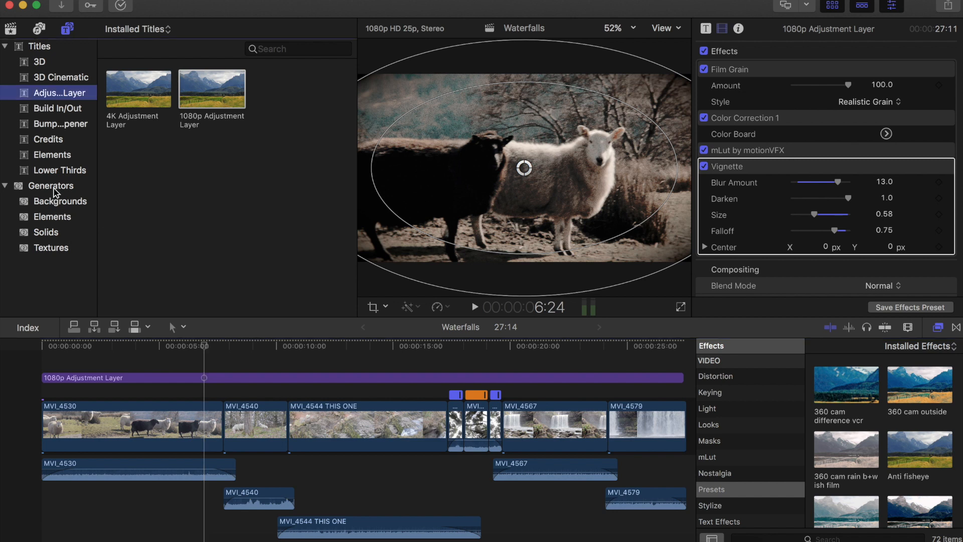
pyautogui.click(57, 188)
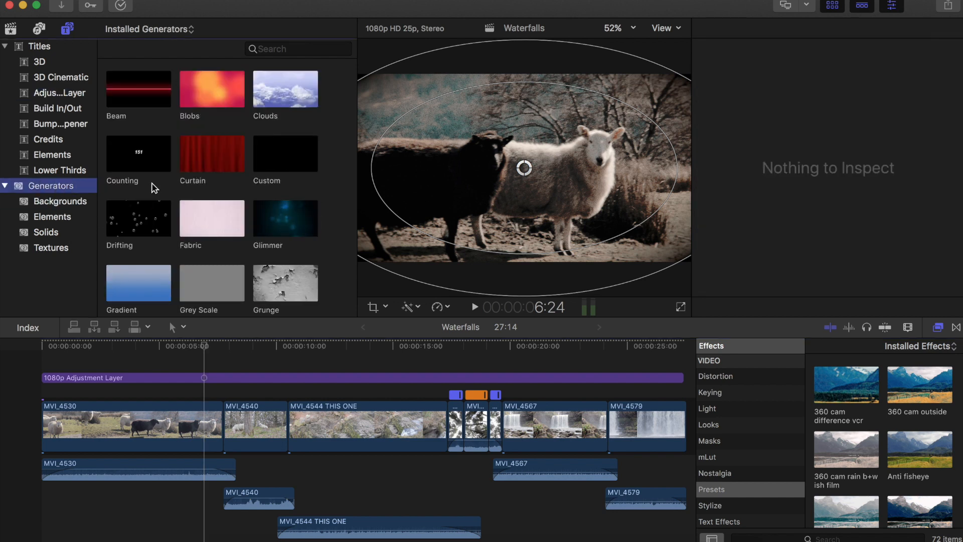
pyautogui.scroll(-3, 154, 188)
pyautogui.scroll(-3, 153, 185)
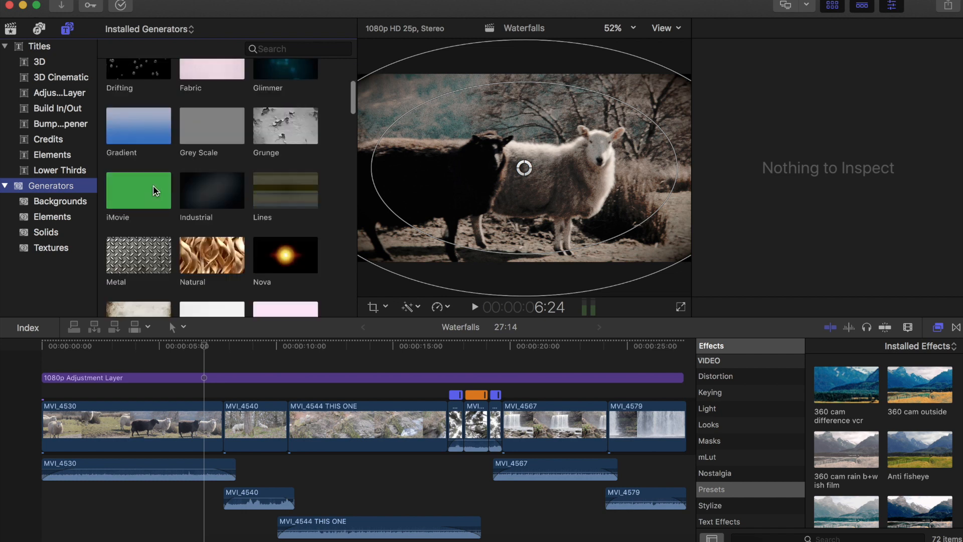
pyautogui.moveTo(136, 120); pyautogui.dragTo(59, 373)
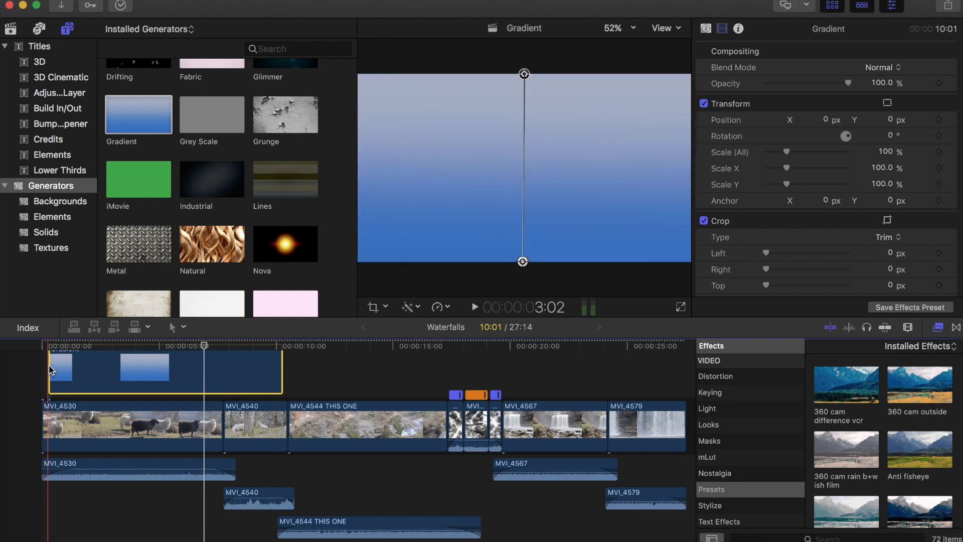
# - Stretch the Gradient clip to span the whole project beneath the adjustment layer
pyautogui.scroll(2, 48, 368)
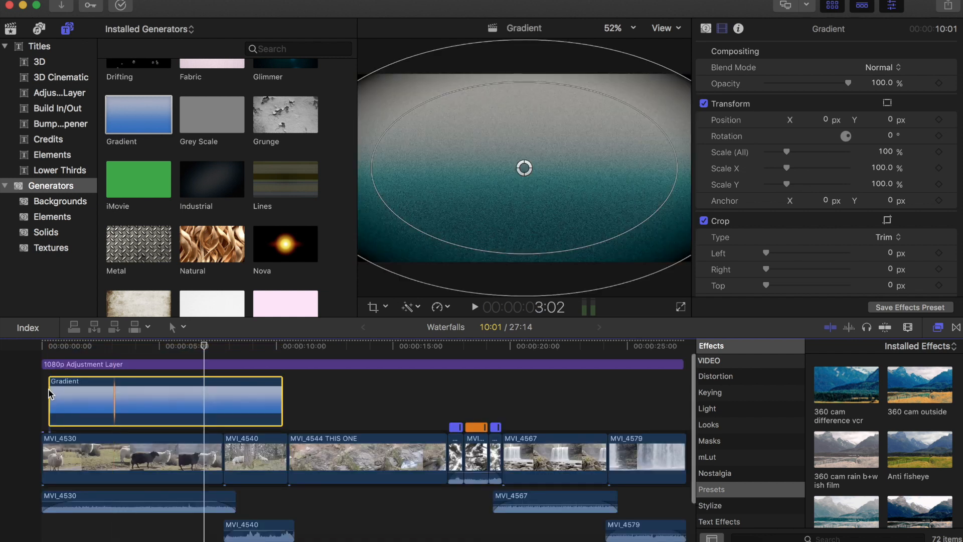
pyautogui.click(50, 364)
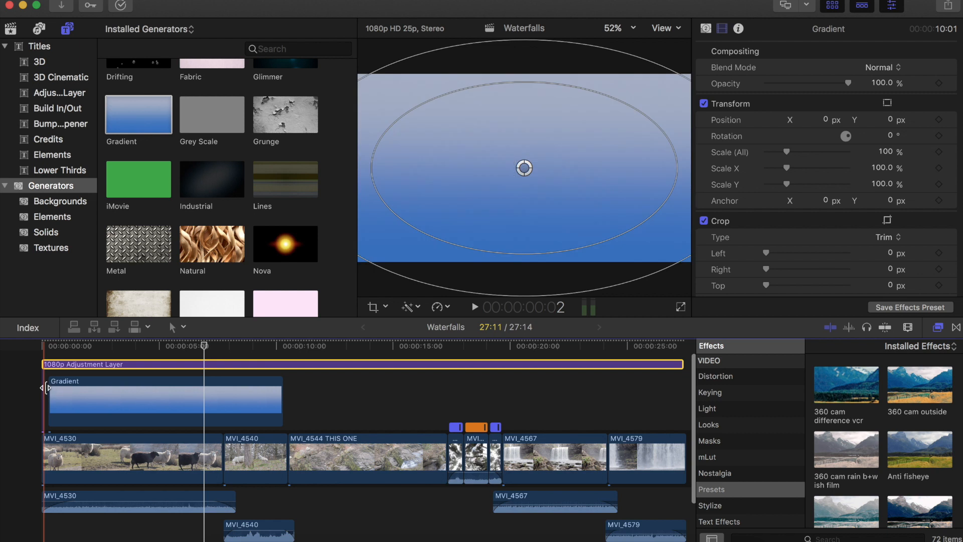
pyautogui.moveTo(50, 388); pyautogui.dragTo(35, 392)
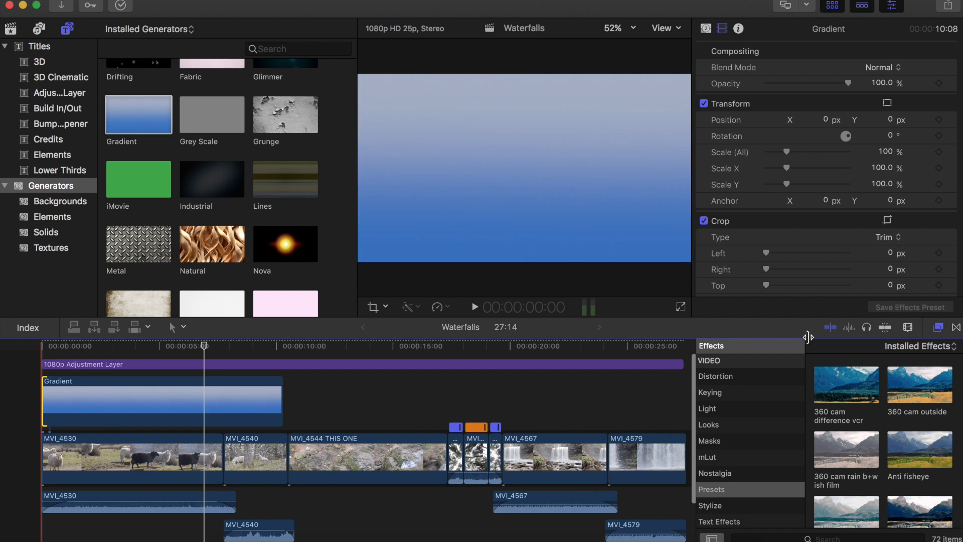
pyautogui.click(937, 331)
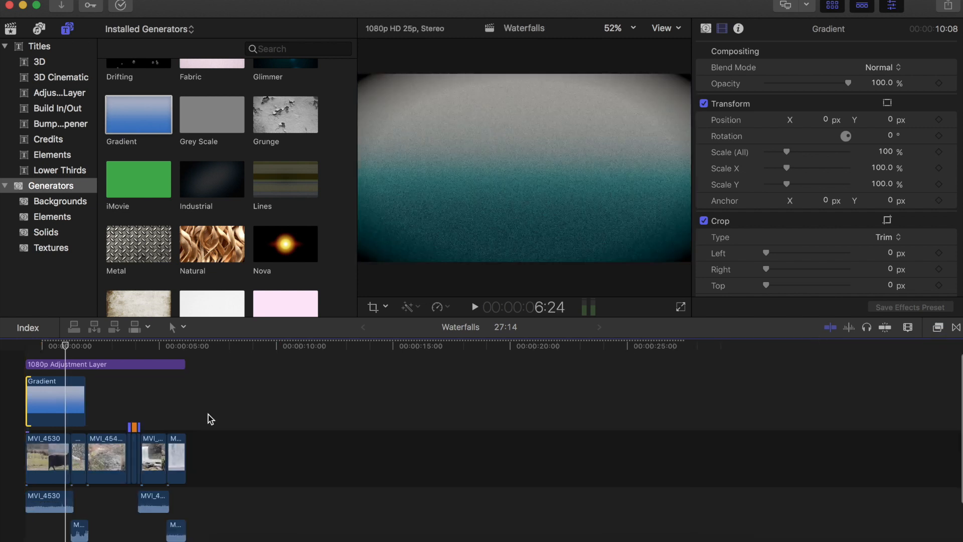
pyautogui.click(85, 391)
pyautogui.moveTo(191, 392); pyautogui.dragTo(179, 390)
pyautogui.moveTo(75, 395); pyautogui.dragTo(49, 392)
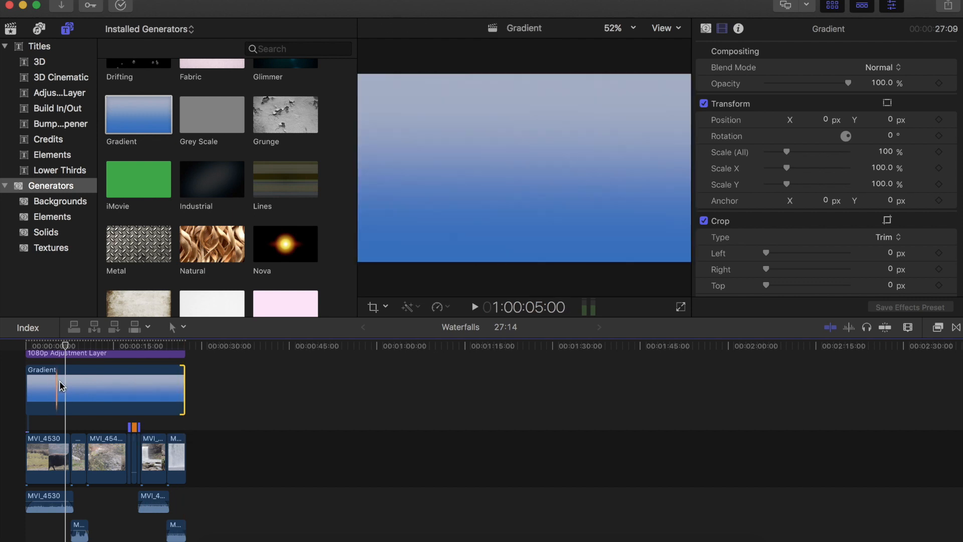
pyautogui.click(62, 384)
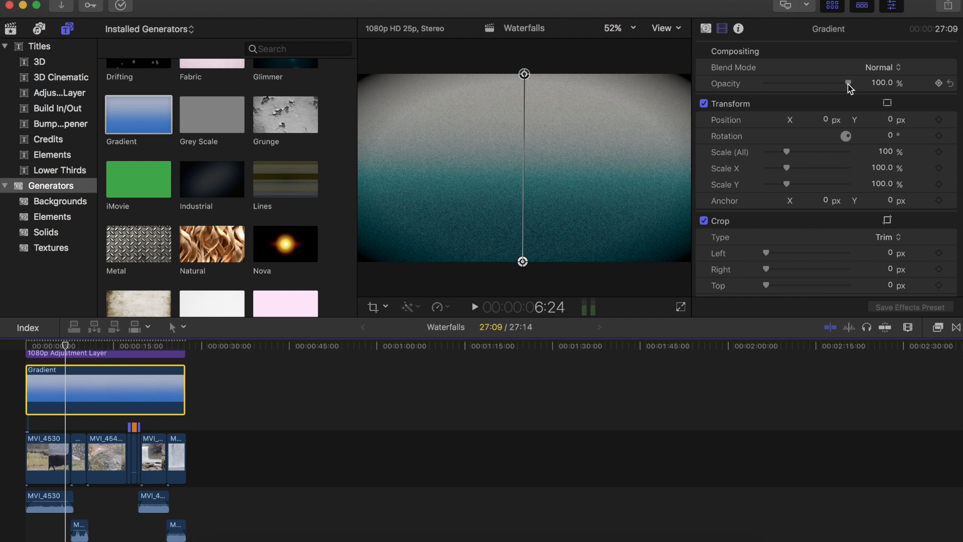
# - Try lowering the Gradient's opacity to about 52%
pyautogui.moveTo(848, 83); pyautogui.dragTo(805, 84)
pyautogui.moveTo(808, 80); pyautogui.dragTo(810, 82)
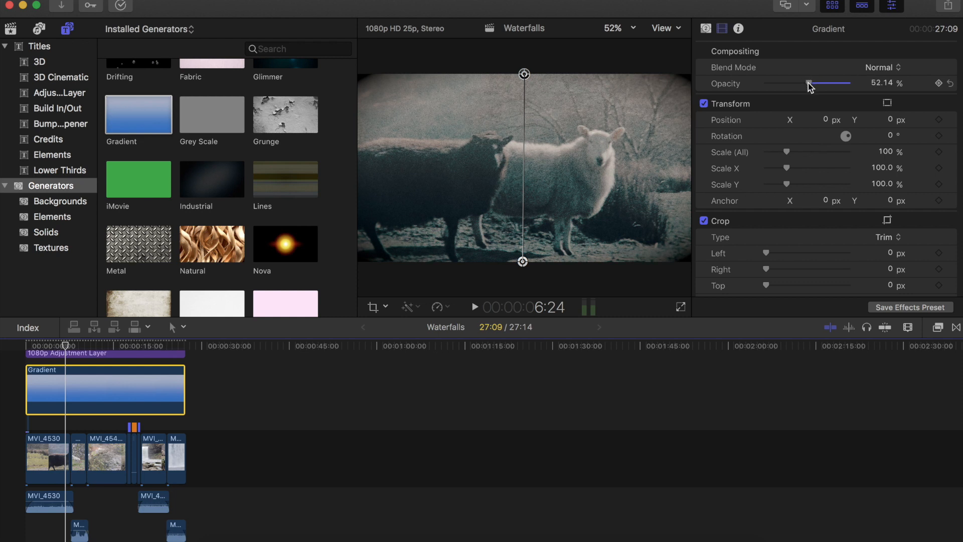
pyautogui.moveTo(808, 82); pyautogui.dragTo(864, 87)
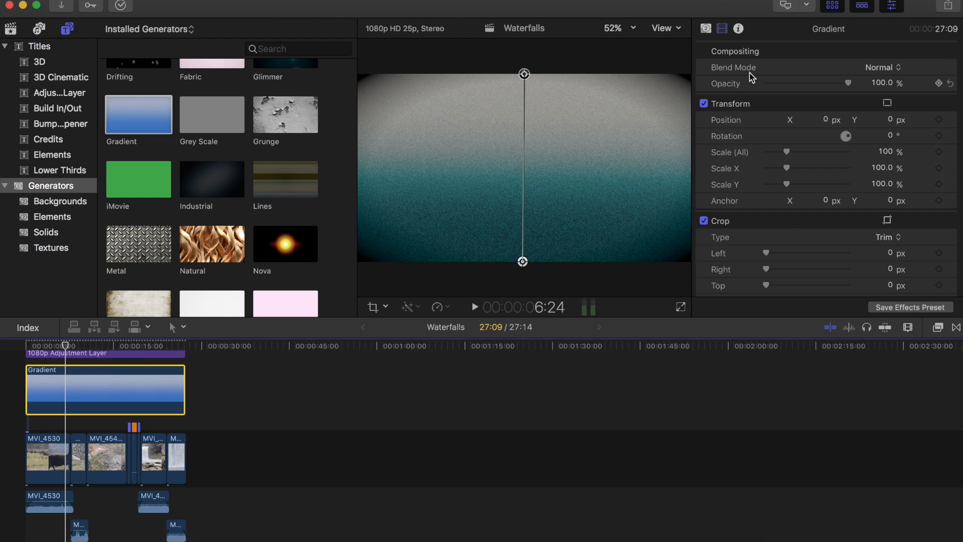
# - Try the Multiply and Screen blend modes on the Gradient clip
pyautogui.click(883, 67)
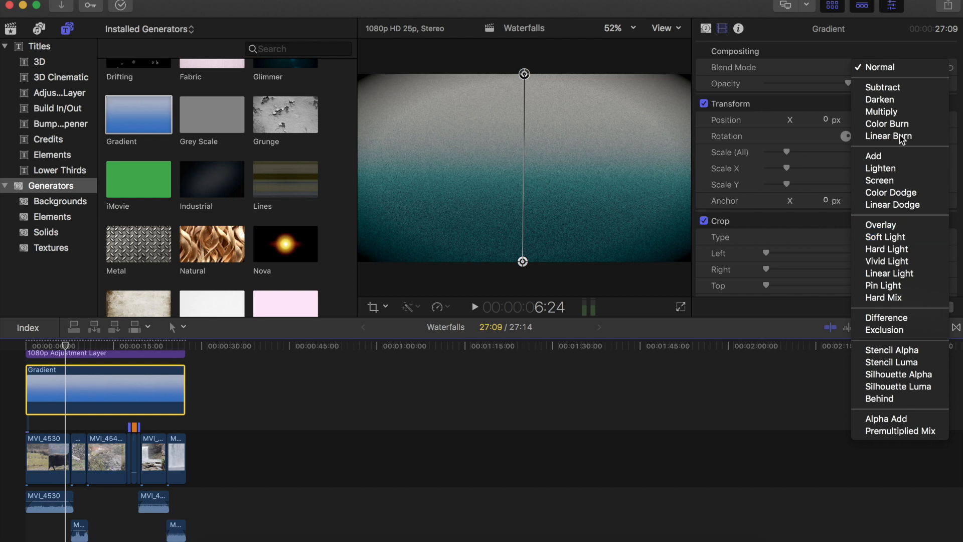
pyautogui.click(894, 112)
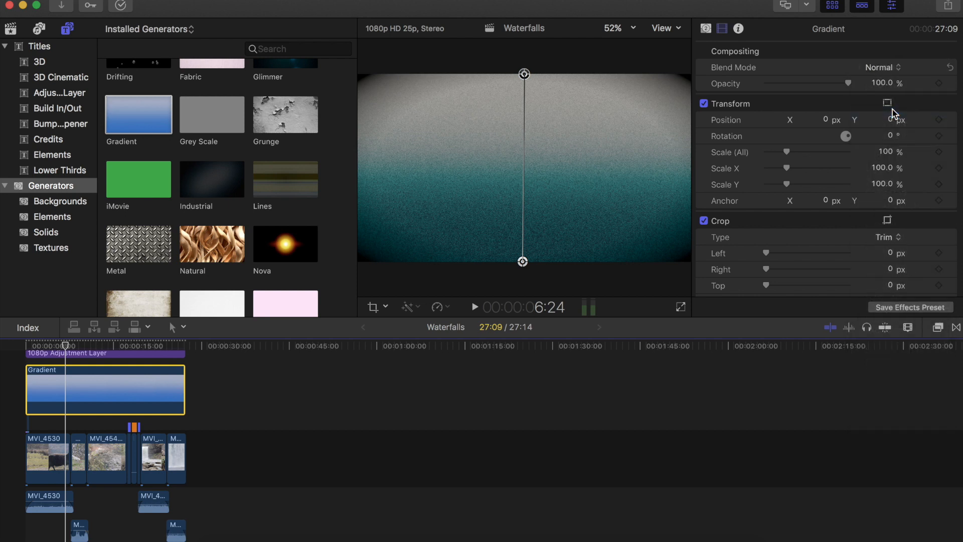
pyautogui.click(891, 68)
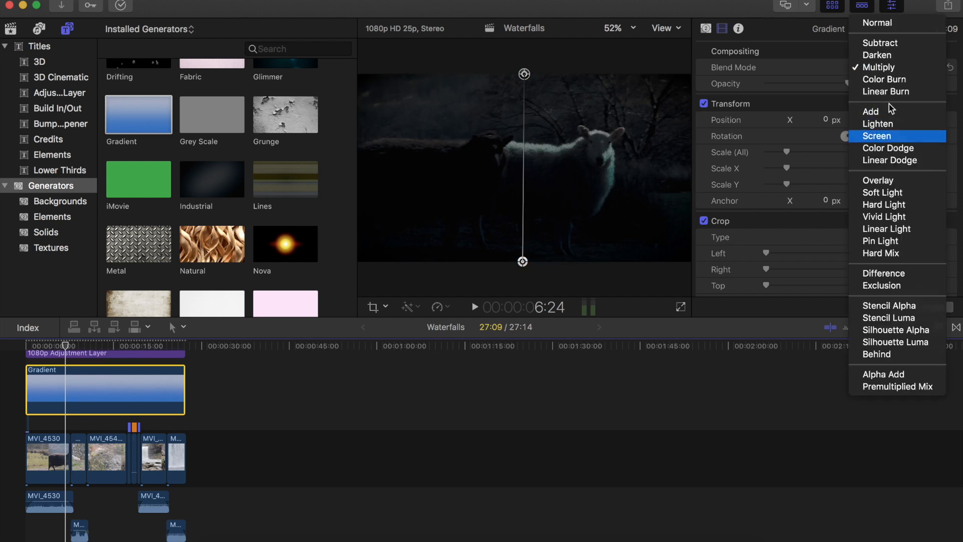
pyautogui.click(886, 71)
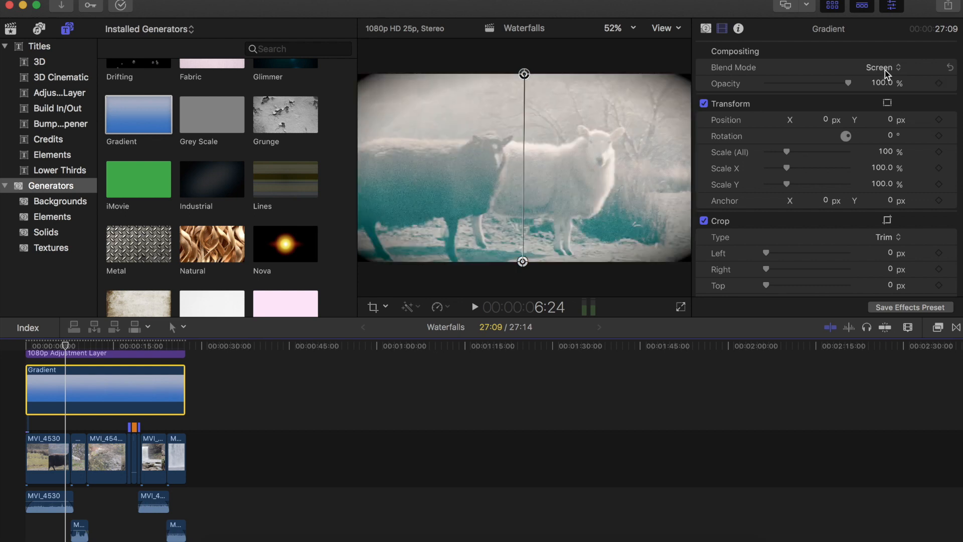
# - Set the Gradient's blend mode to Overlay and lower its opacity to about 88%
pyautogui.click(885, 70)
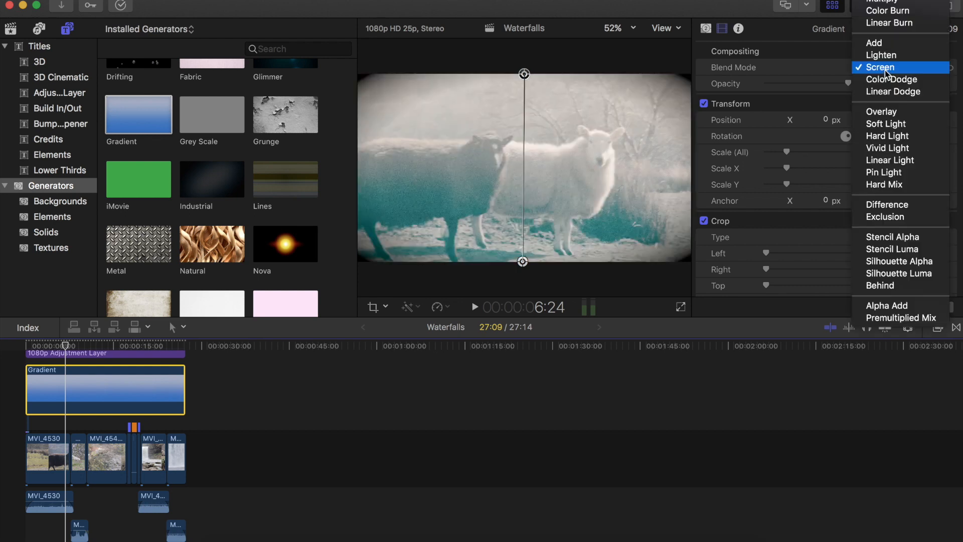
pyautogui.click(883, 109)
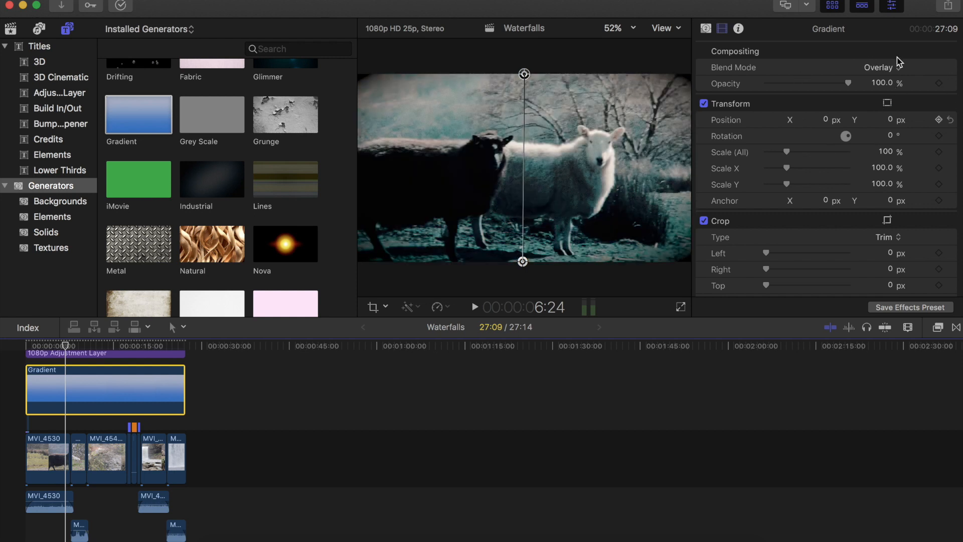
pyautogui.click(882, 69)
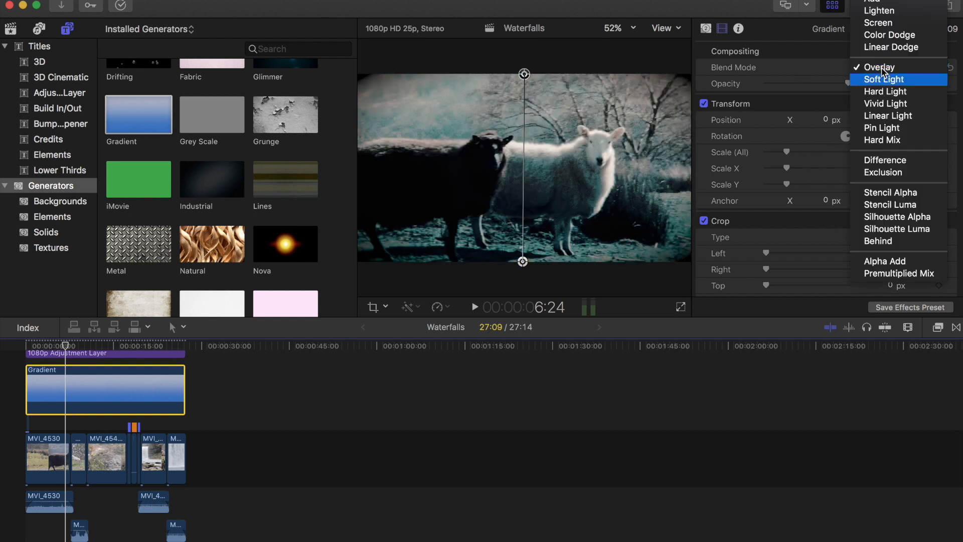
pyautogui.click(881, 68)
pyautogui.moveTo(848, 79); pyautogui.dragTo(839, 81)
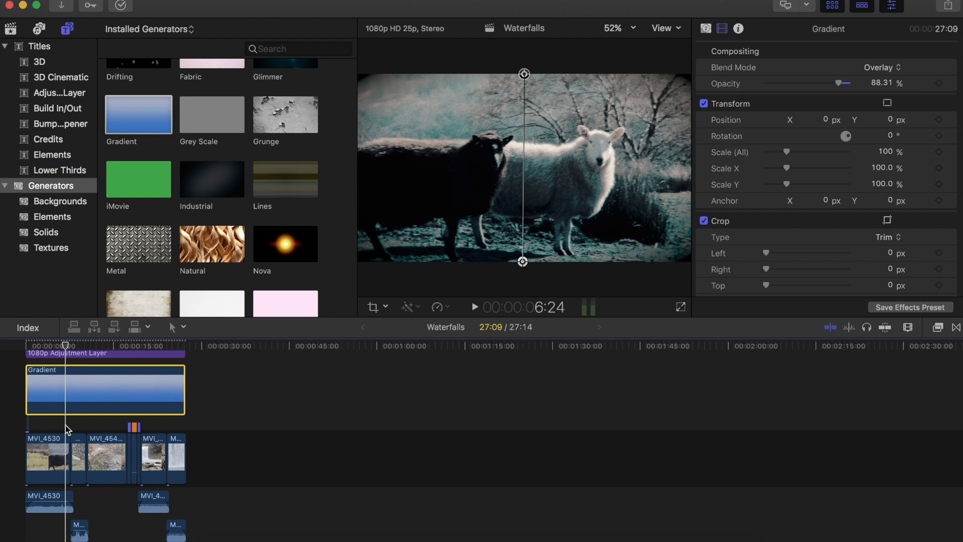
# - Select the adjustment layer and play back the start of the project to review the overlay
pyautogui.click(50, 428)
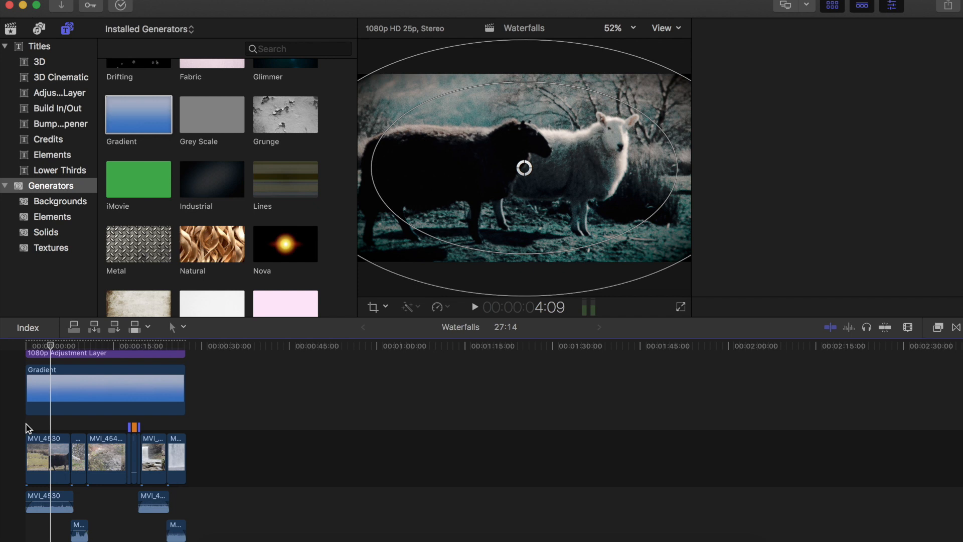
pyautogui.click(26, 425)
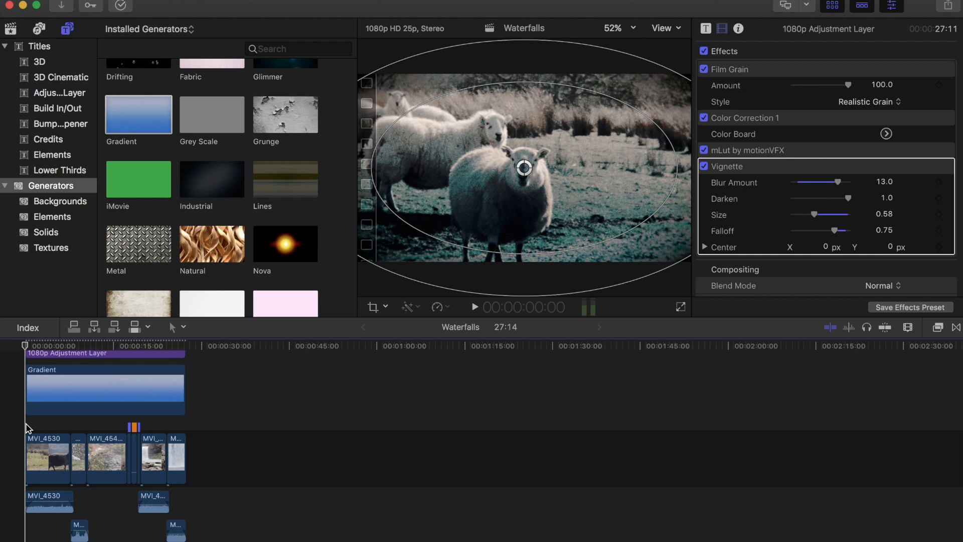
pyautogui.press('space')
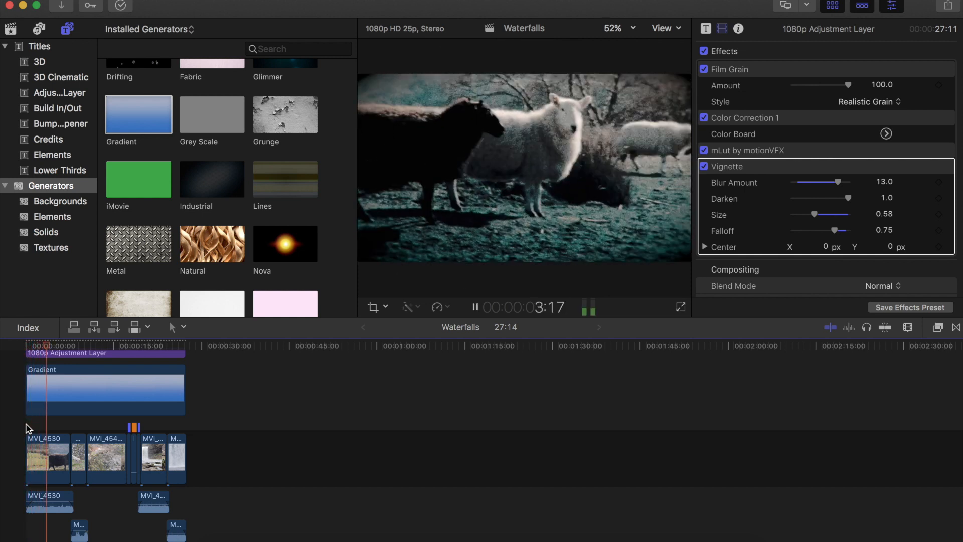
pyautogui.press('space')
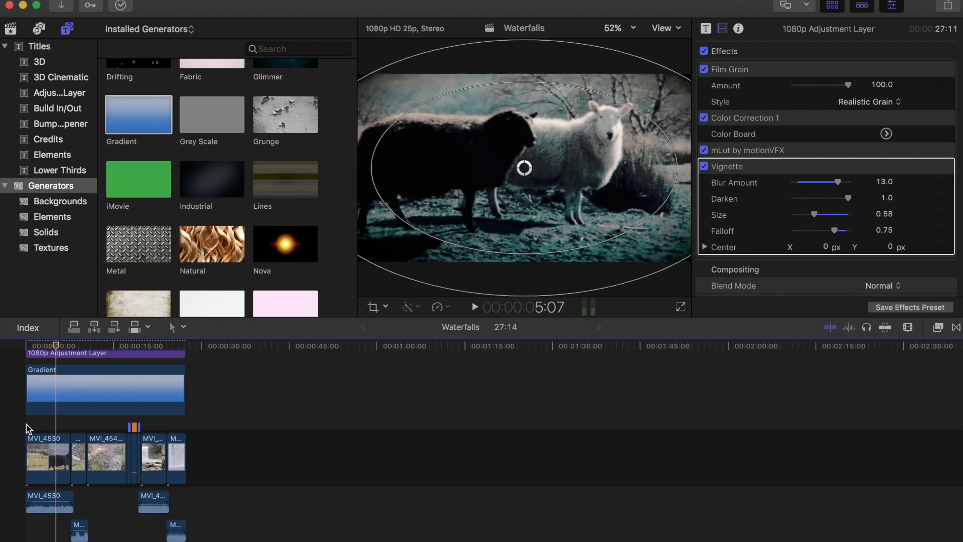
# - Change the Gradient's Color 1 to a light warm beige of about 0.77 red, 0.66 green, 0.58 blue
pyautogui.press('super+equal')
pyautogui.press('super+equal')
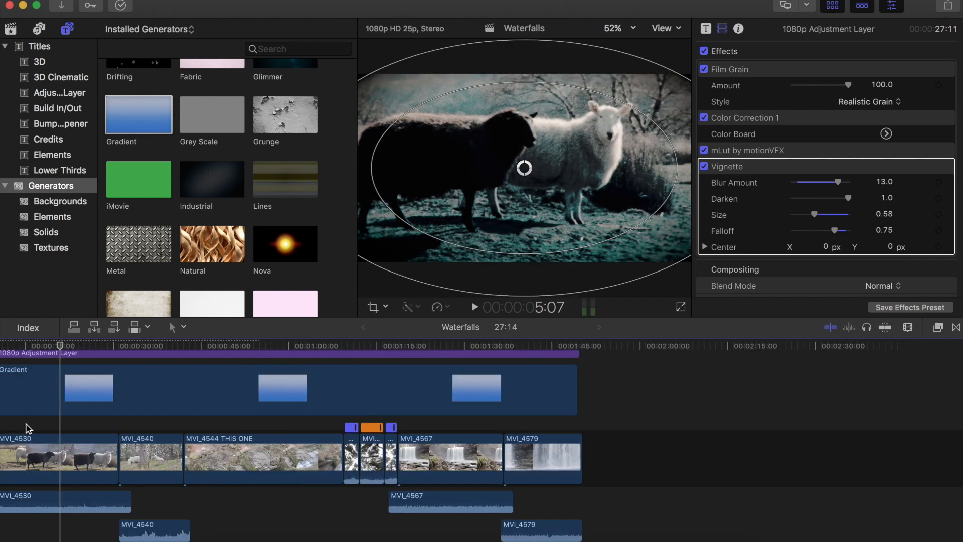
pyautogui.hscroll(-2, 132, 404)
pyautogui.click(134, 392)
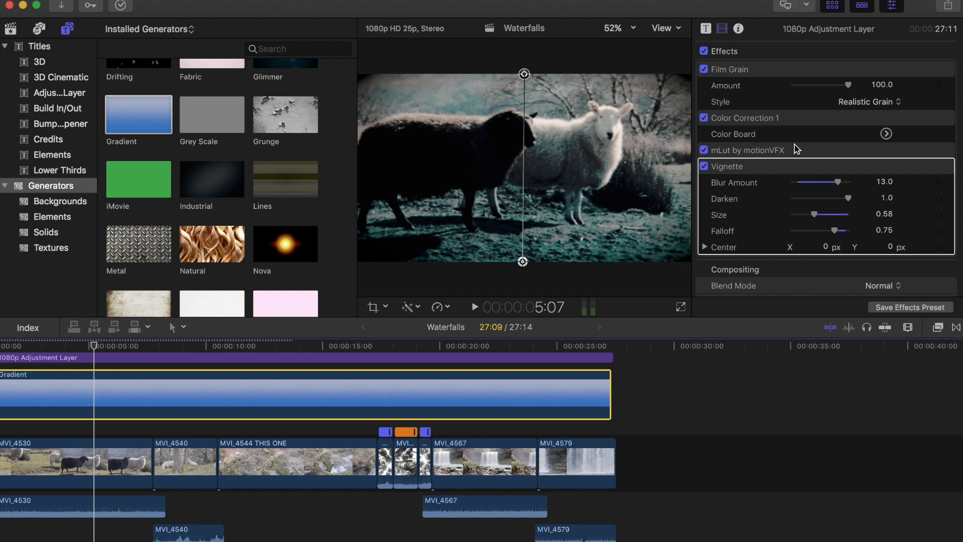
pyautogui.click(395, 404)
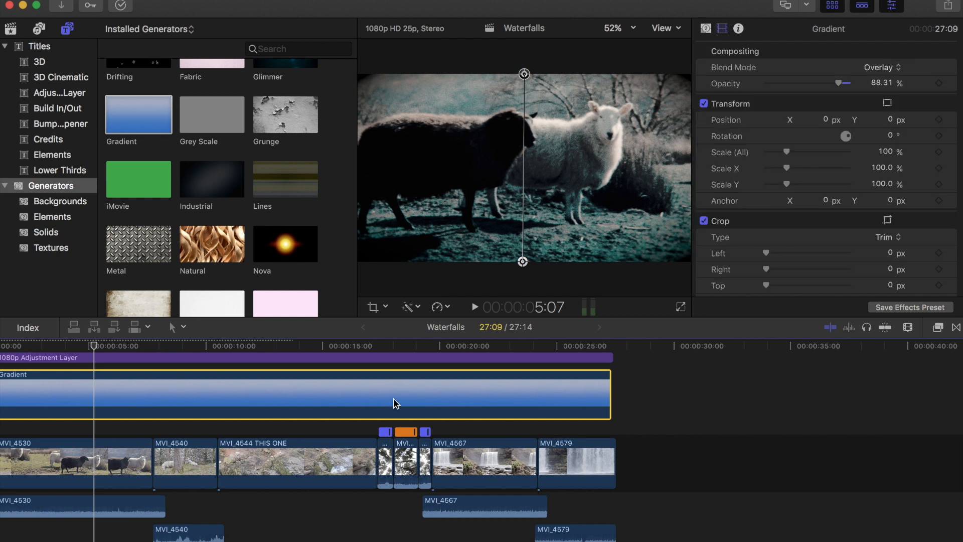
pyautogui.click(708, 28)
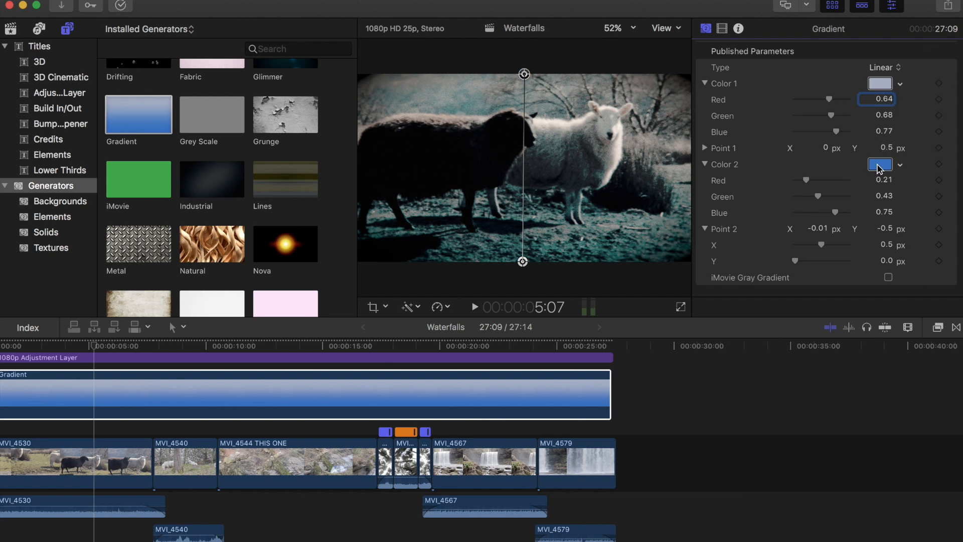
pyautogui.click(882, 85)
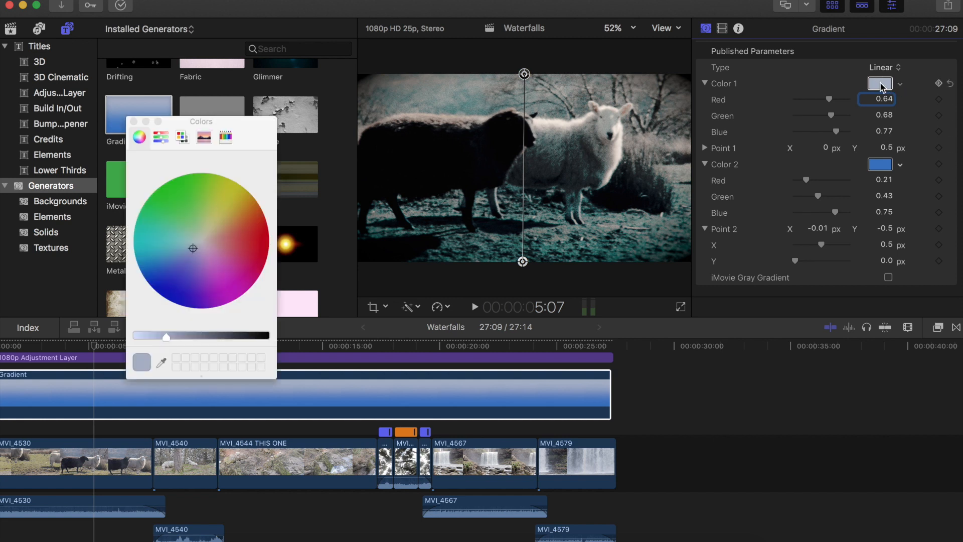
pyautogui.click(213, 235)
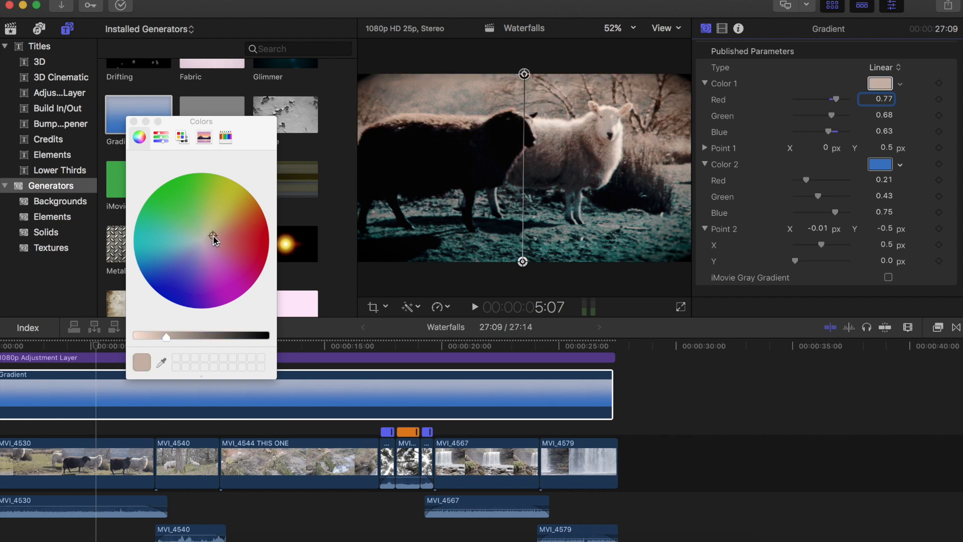
pyautogui.click(250, 199)
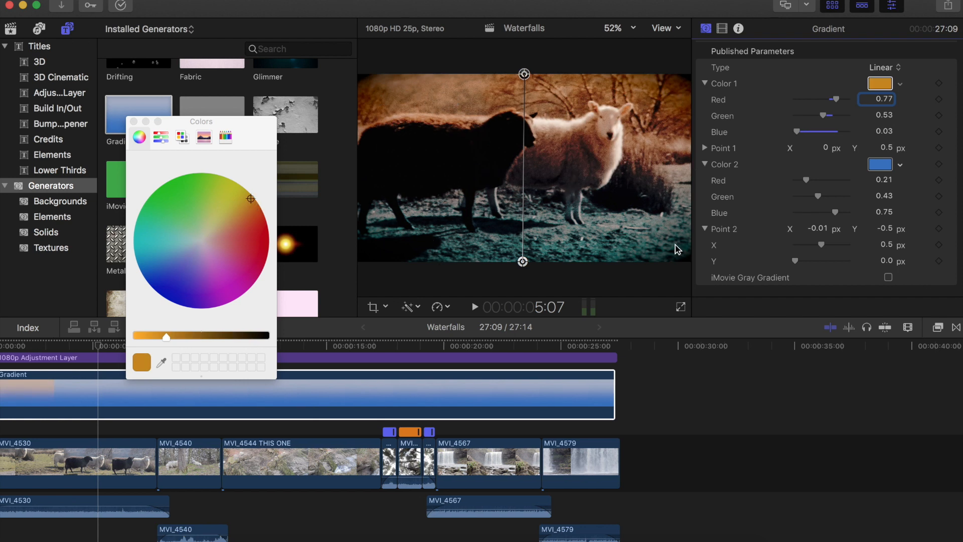
pyautogui.moveTo(252, 201); pyautogui.dragTo(228, 217)
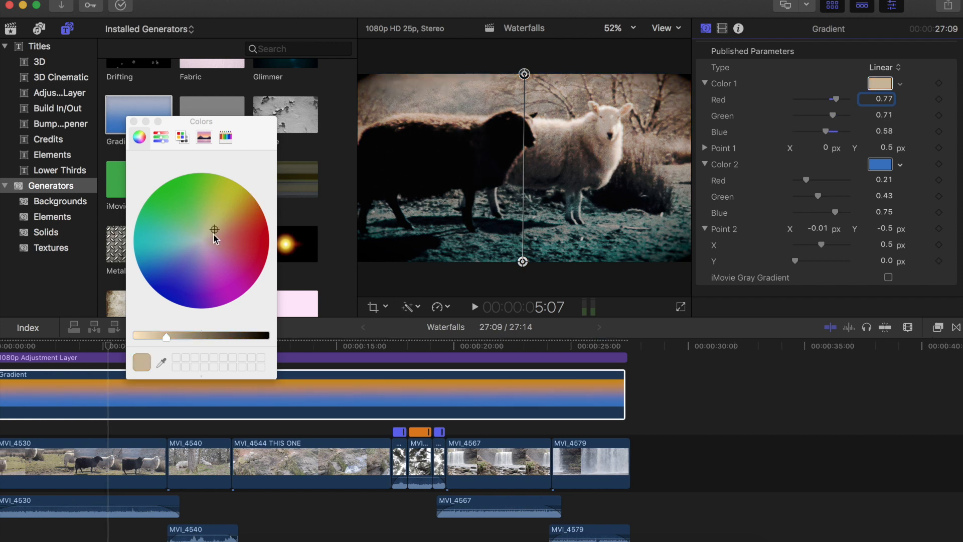
pyautogui.click(215, 234)
pyautogui.click(217, 234)
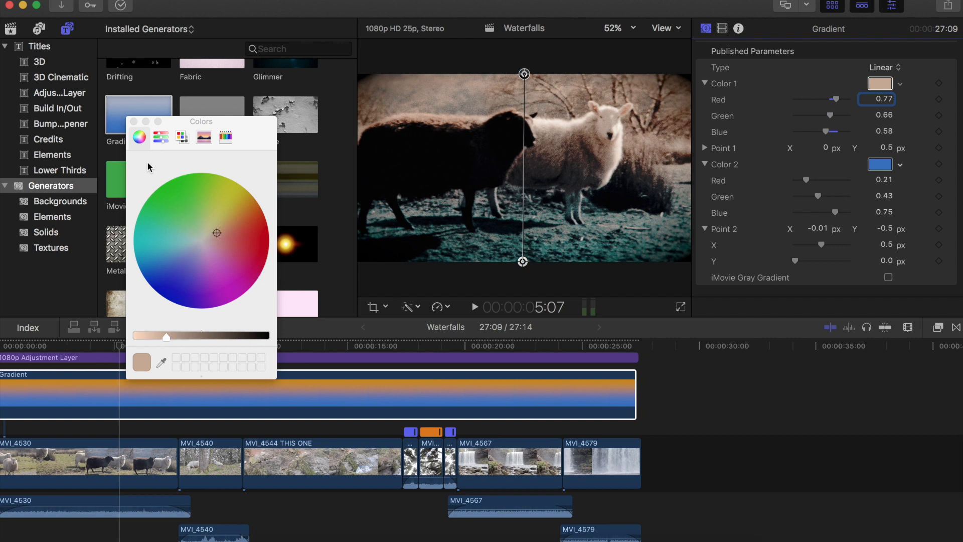
pyautogui.click(133, 121)
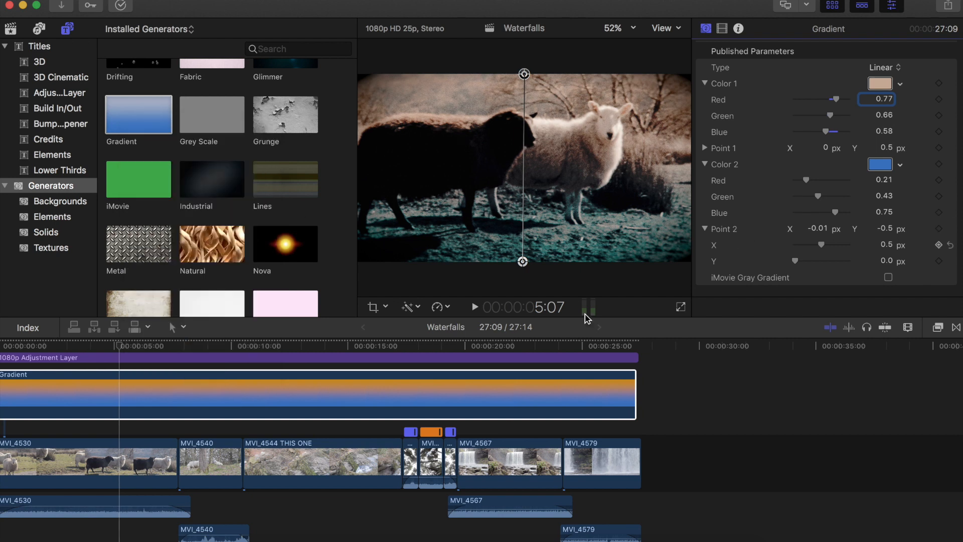
# - Preview the graded footage, then enlarge the adjustment layer's vignette in the viewer to about size 1.38
pyautogui.click(498, 529)
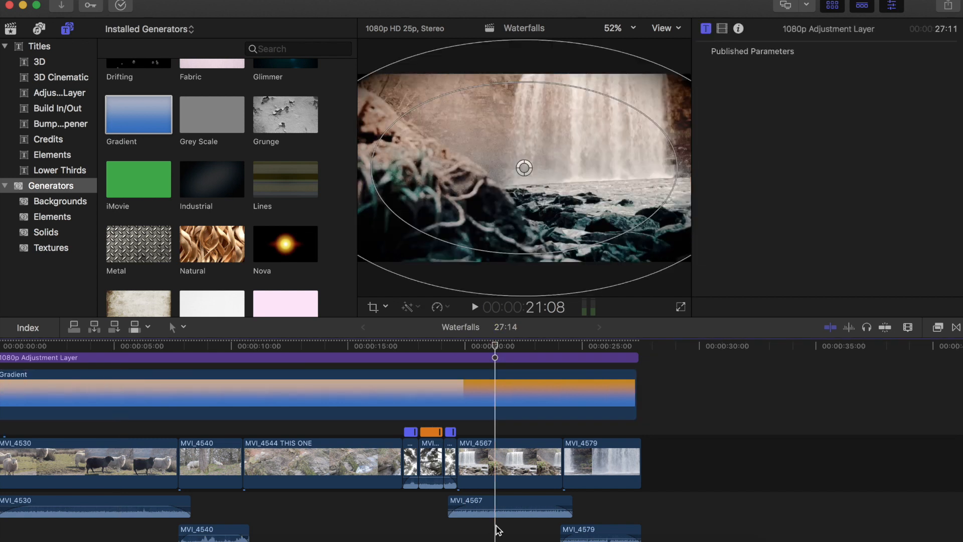
pyautogui.press('space')
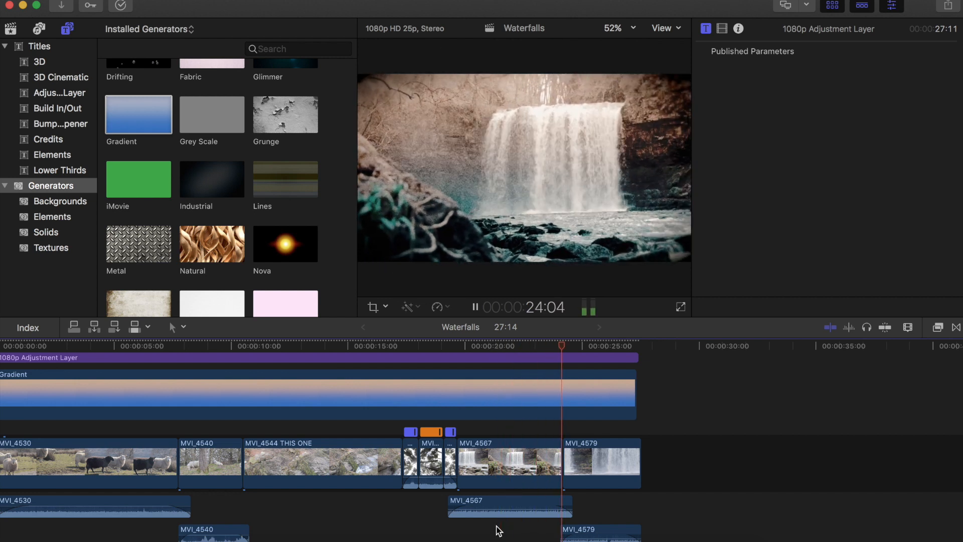
pyautogui.press('space')
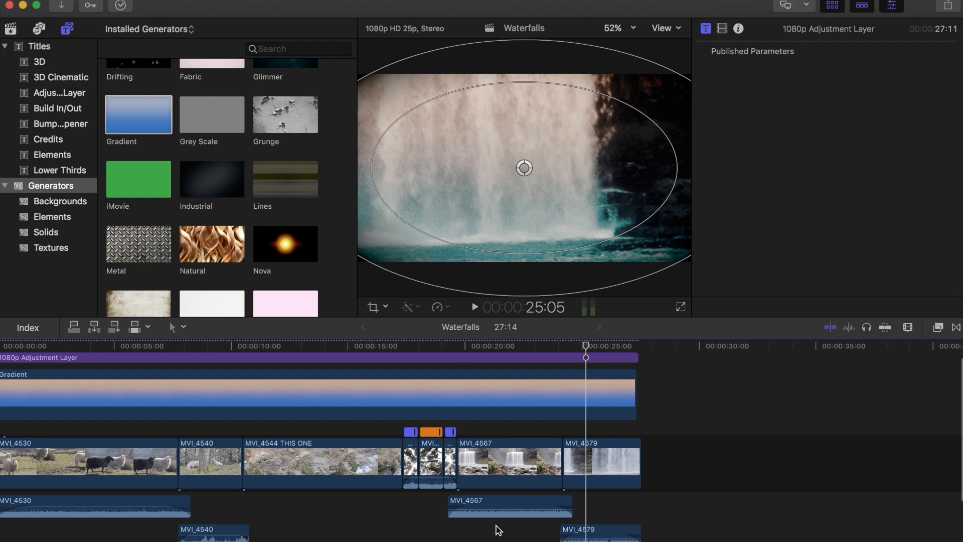
pyautogui.hscroll(-3, 498, 531)
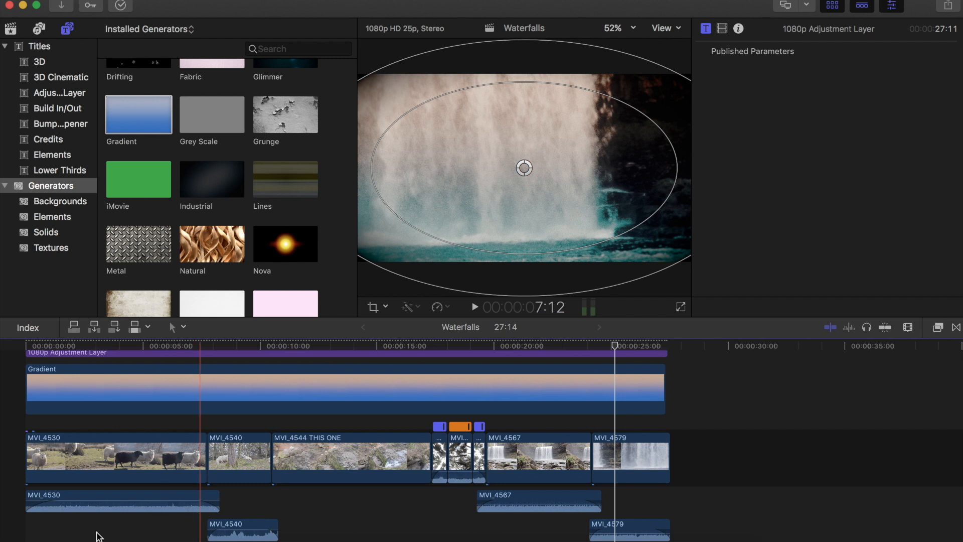
pyautogui.click(125, 492)
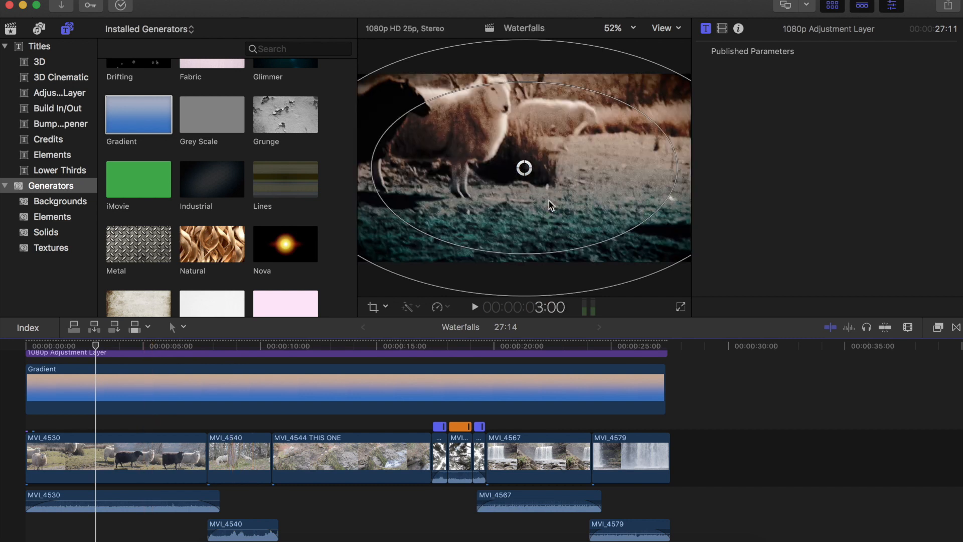
pyautogui.moveTo(530, 158); pyautogui.dragTo(652, 39)
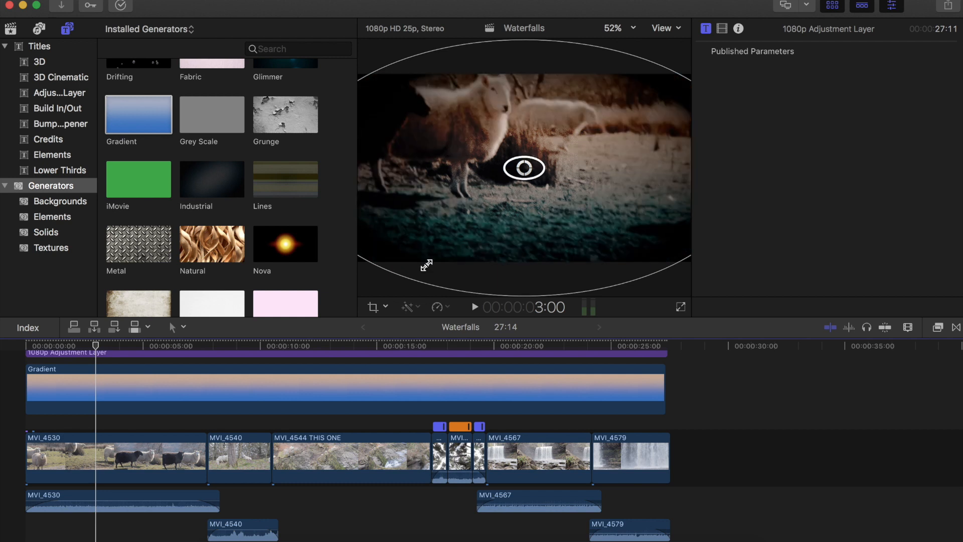
pyautogui.click(387, 306)
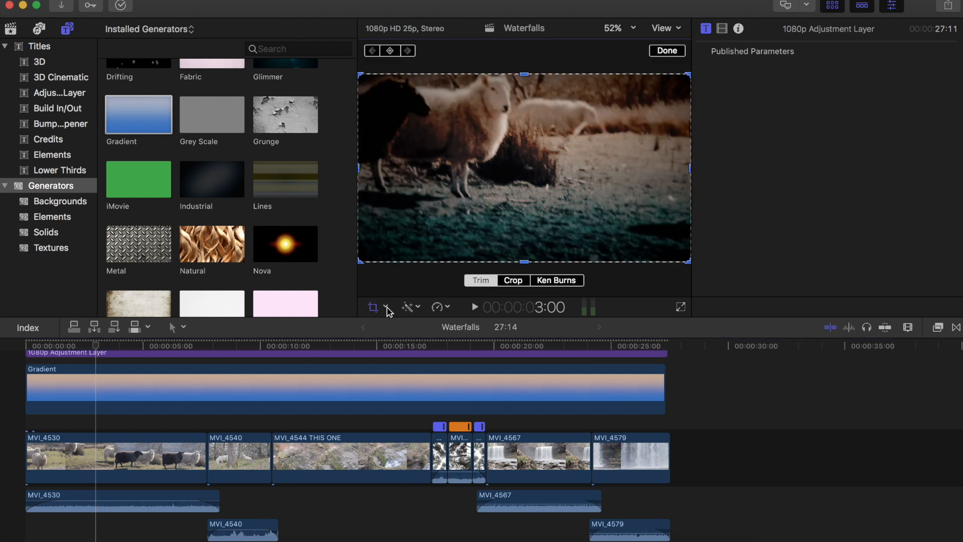
pyautogui.click(386, 306)
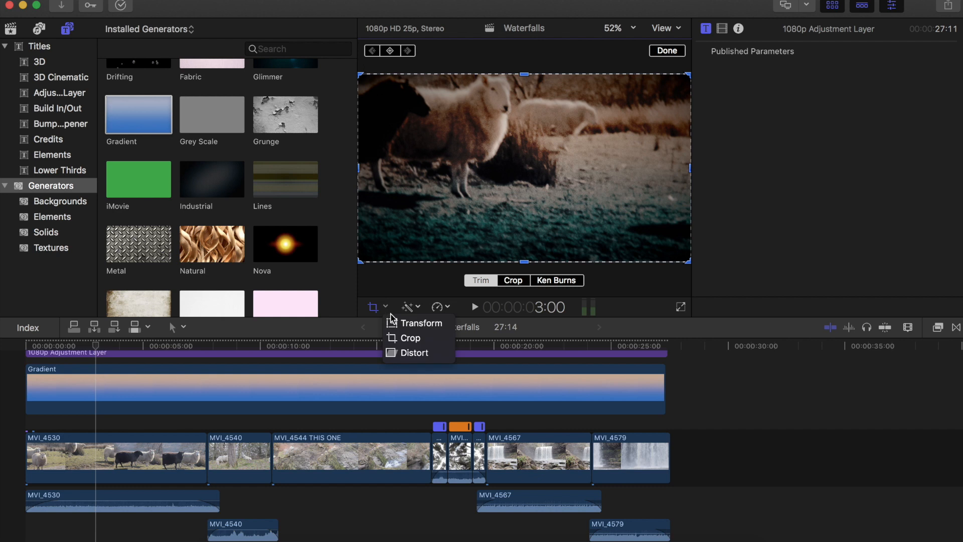
pyautogui.click(670, 50)
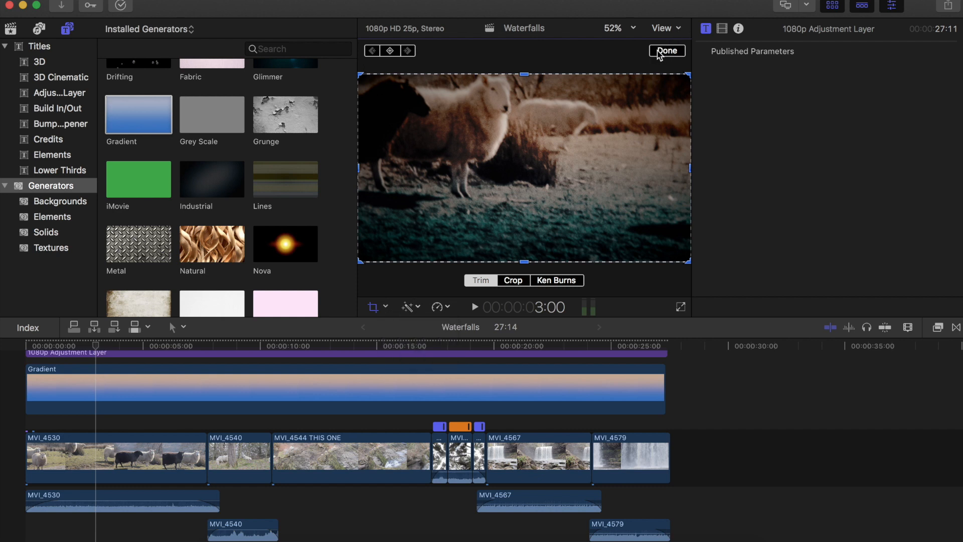
pyautogui.click(662, 52)
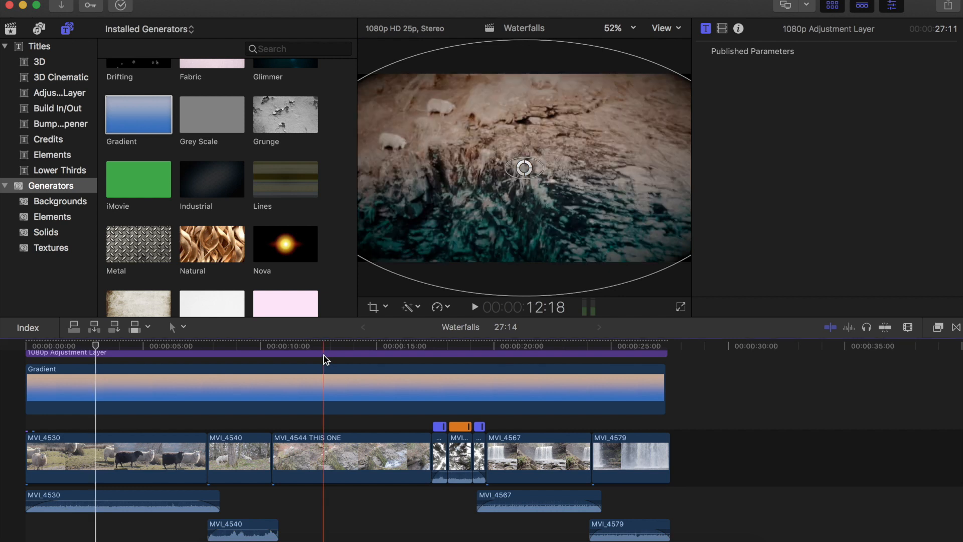
# - Select the adjustment layer and open its effect settings in the inspector
pyautogui.click(324, 354)
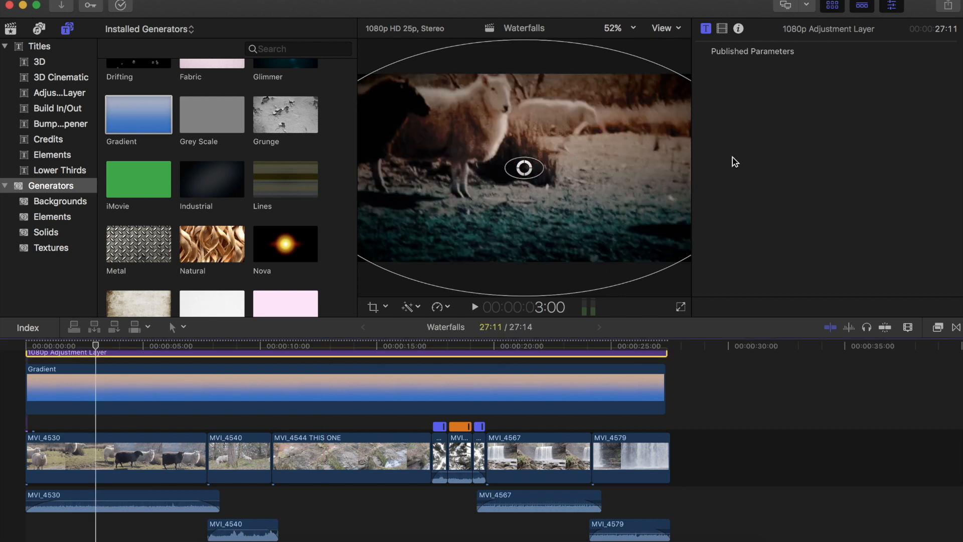
pyautogui.click(723, 33)
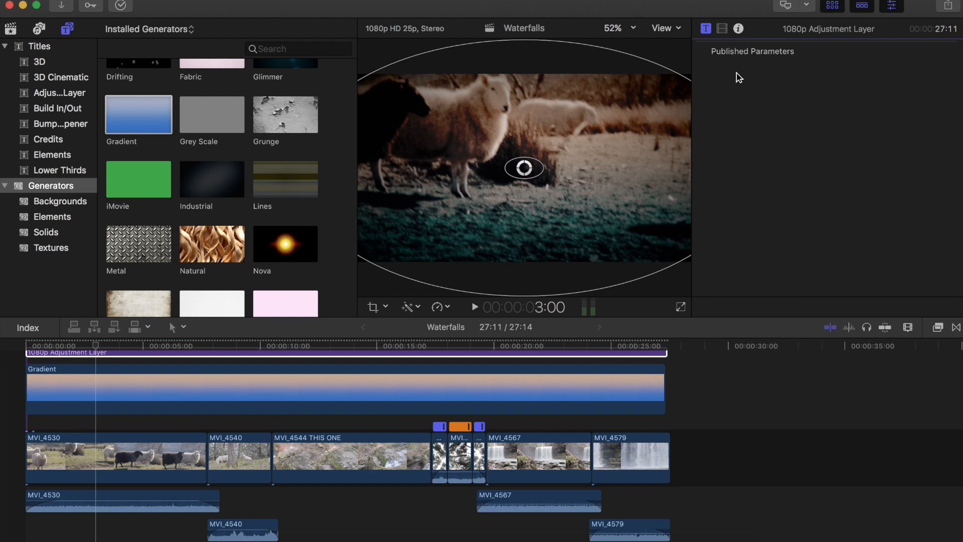
pyautogui.click(723, 36)
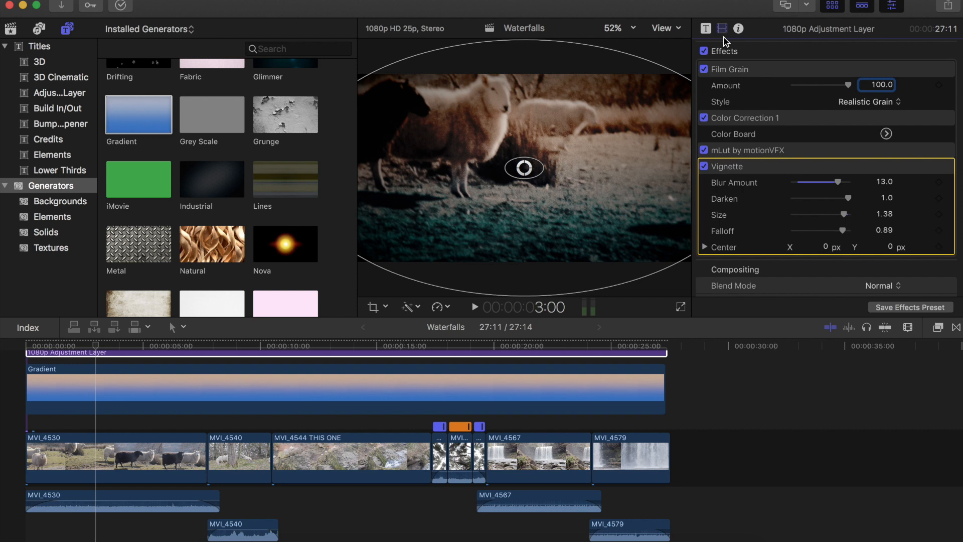
# - Open the Effects browser and show all video effects
pyautogui.click(737, 70)
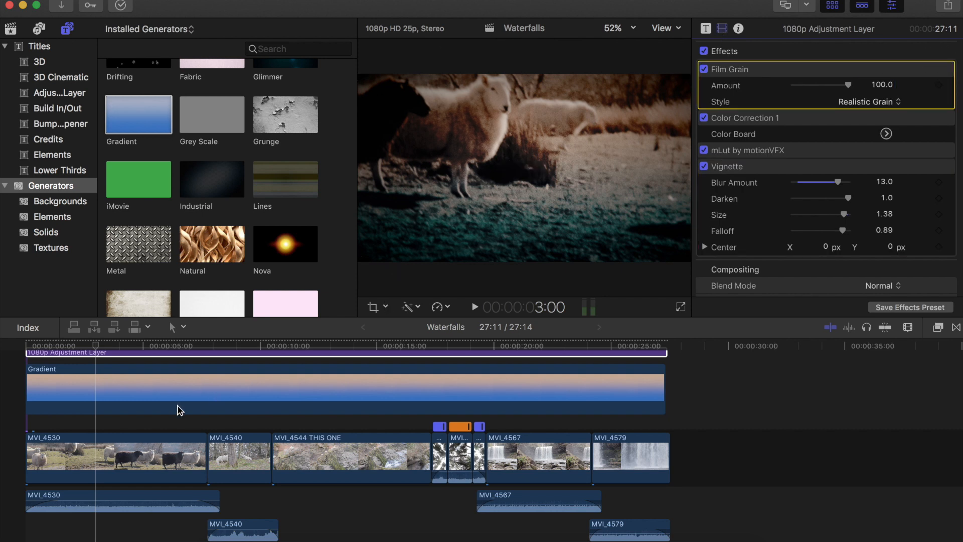
pyautogui.click(154, 425)
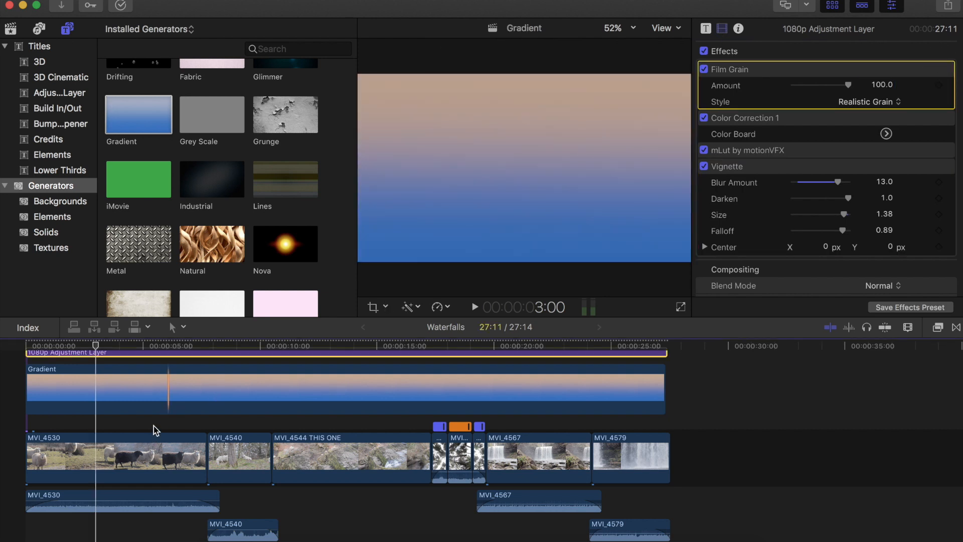
pyautogui.click(154, 426)
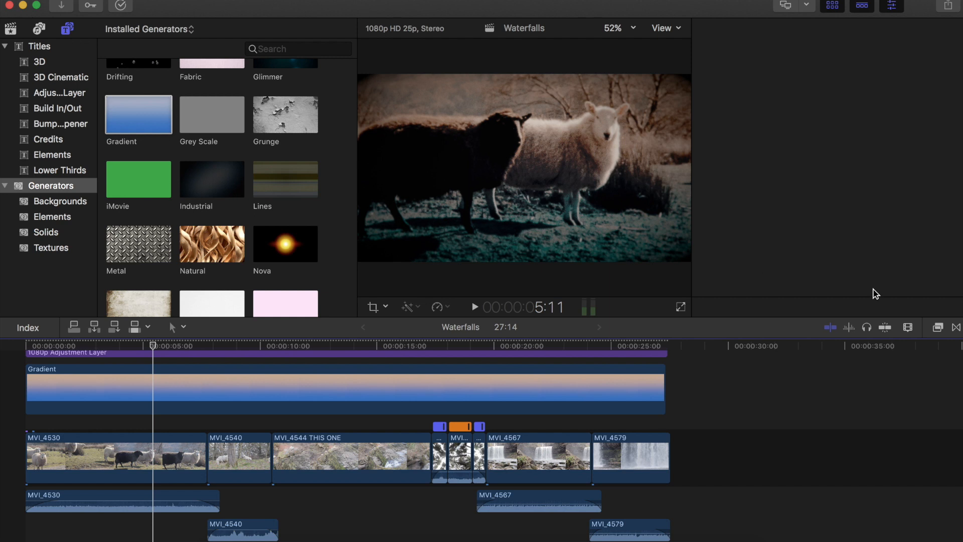
pyautogui.click(937, 329)
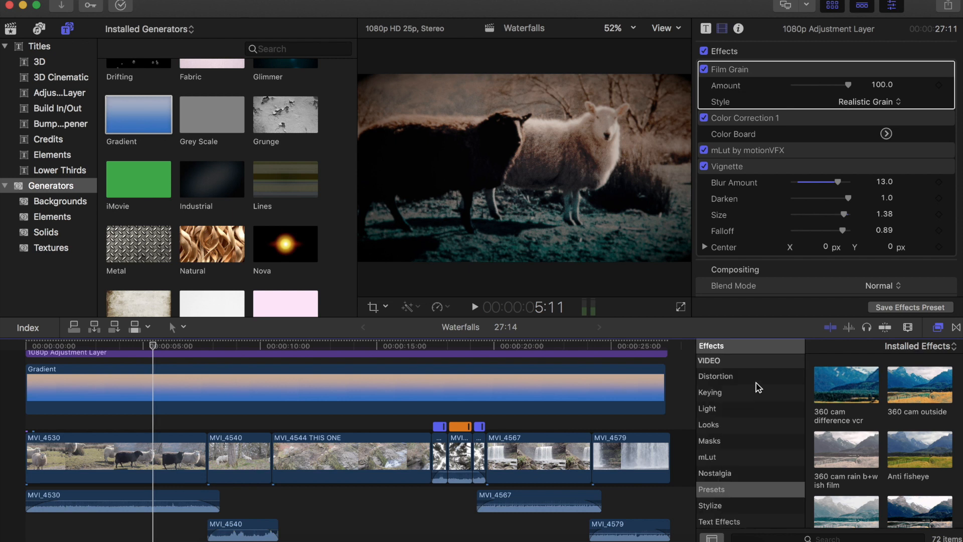
pyautogui.scroll(3, 759, 387)
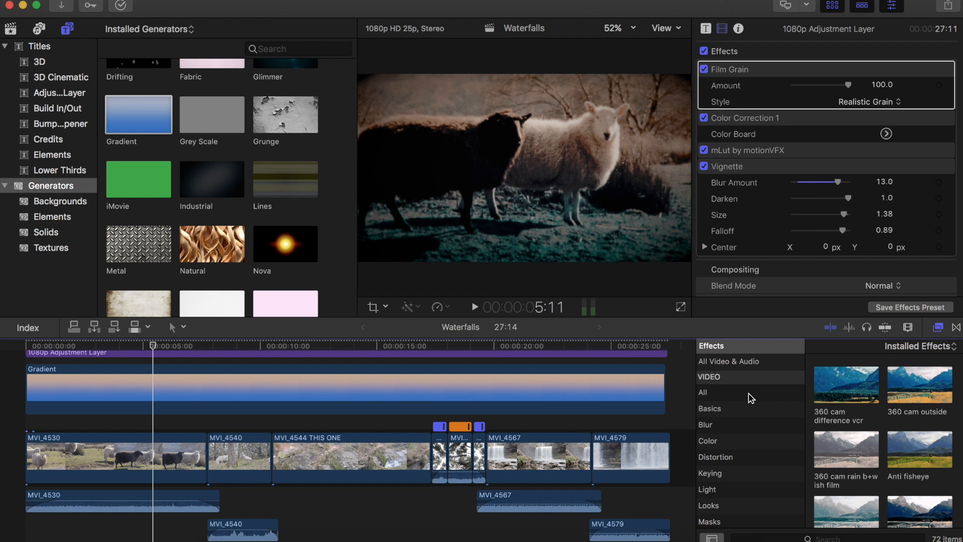
pyautogui.click(750, 396)
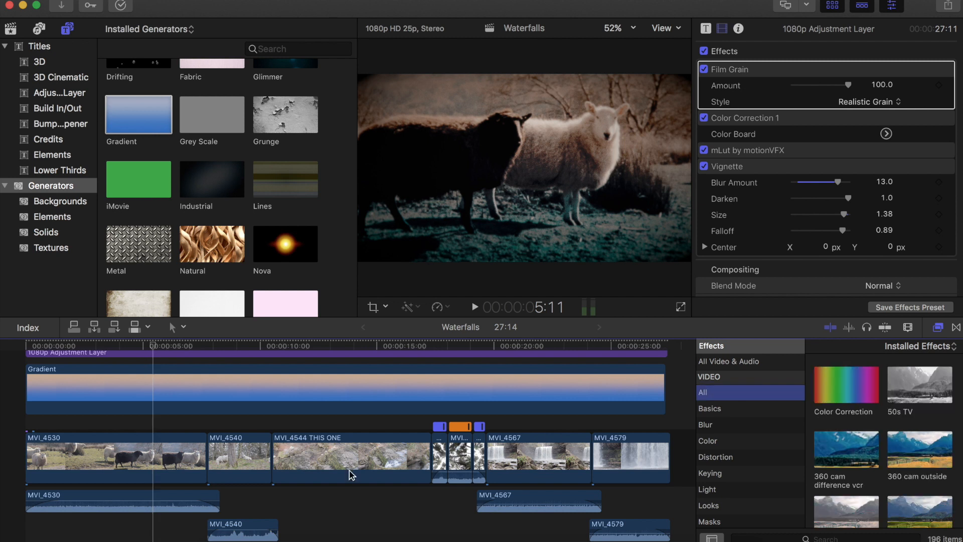
pyautogui.press('Tab')
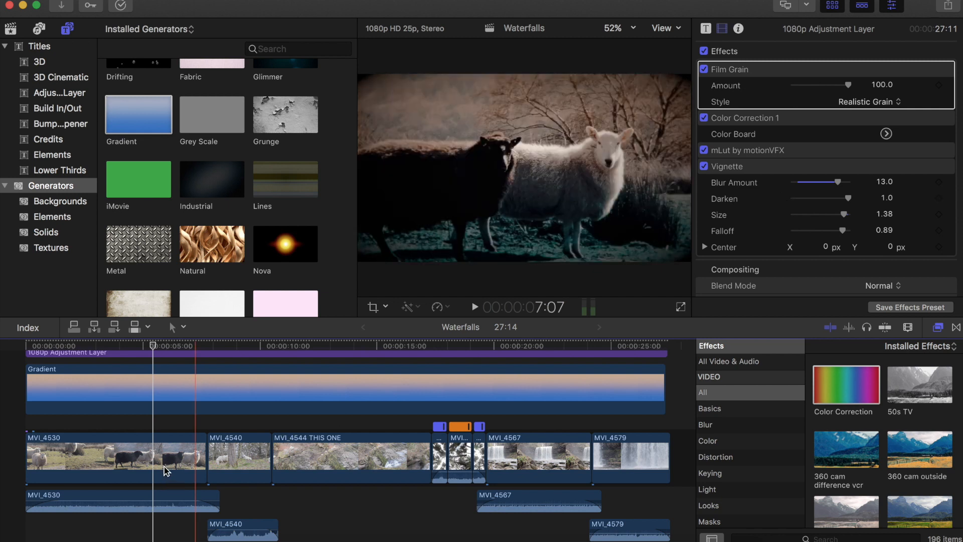
# - In the MVI_4530 clip's Color Board exposure, set shadows to 21%, midtones to -34% and global to 12%
pyautogui.click(141, 457)
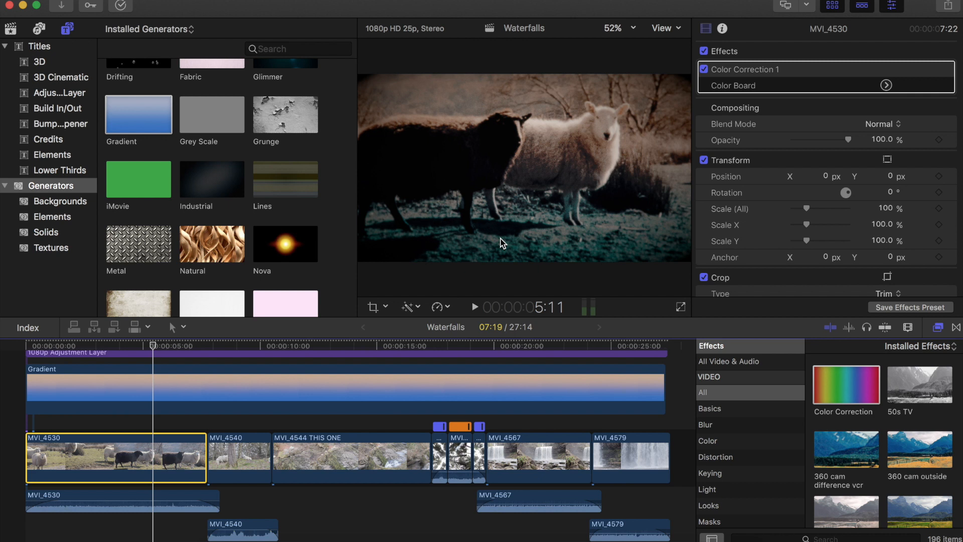
pyautogui.click(881, 87)
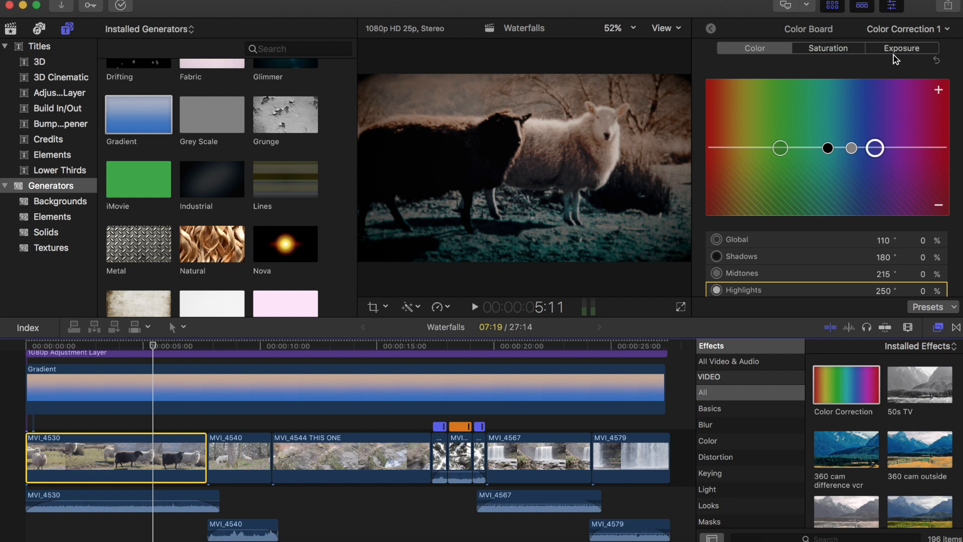
pyautogui.click(895, 54)
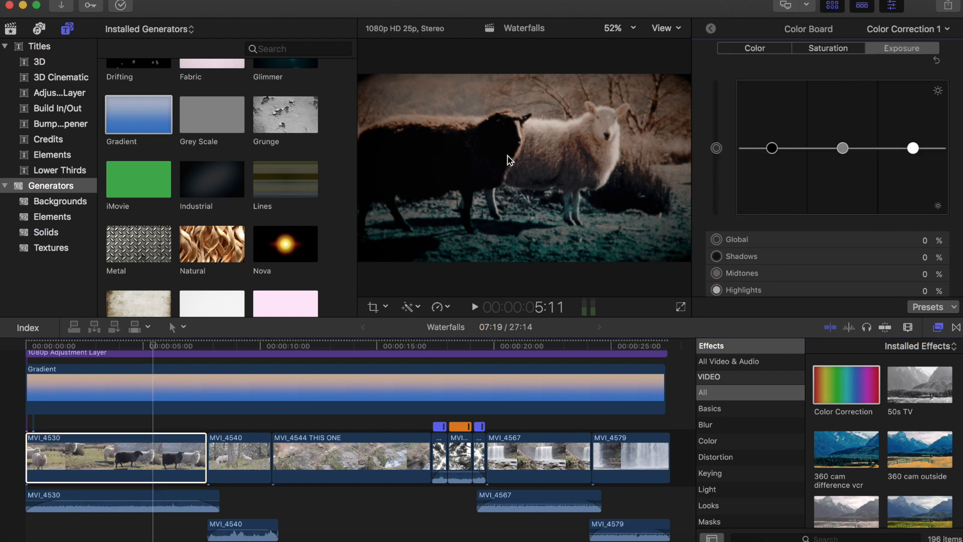
pyautogui.click(772, 148)
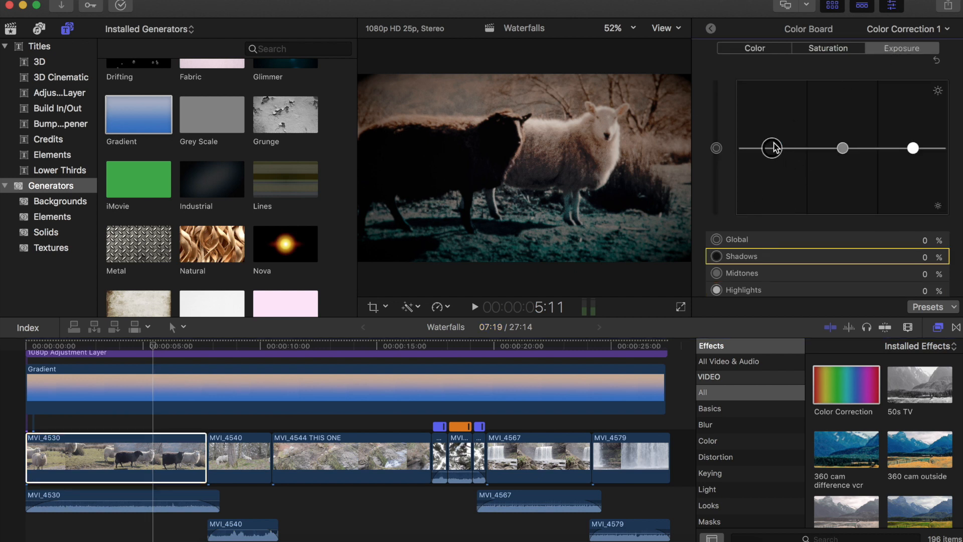
pyautogui.moveTo(775, 144); pyautogui.dragTo(775, 141)
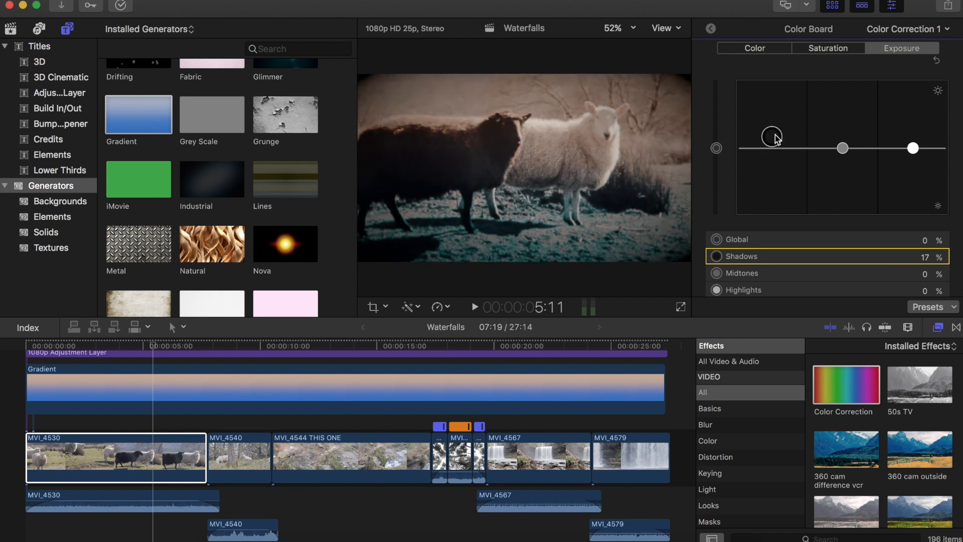
pyautogui.moveTo(776, 140); pyautogui.dragTo(777, 132)
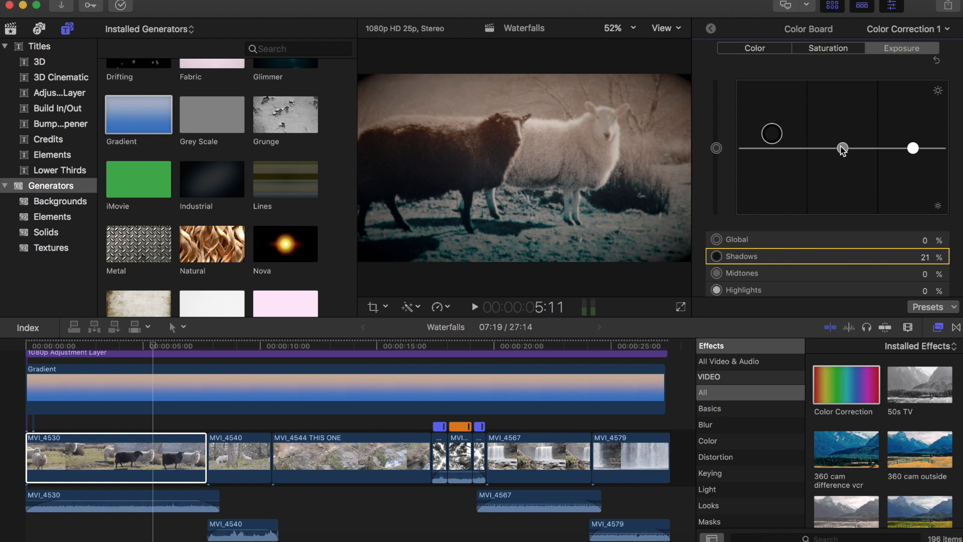
pyautogui.click(842, 147)
pyautogui.moveTo(842, 155); pyautogui.dragTo(824, 165)
pyautogui.click(716, 148)
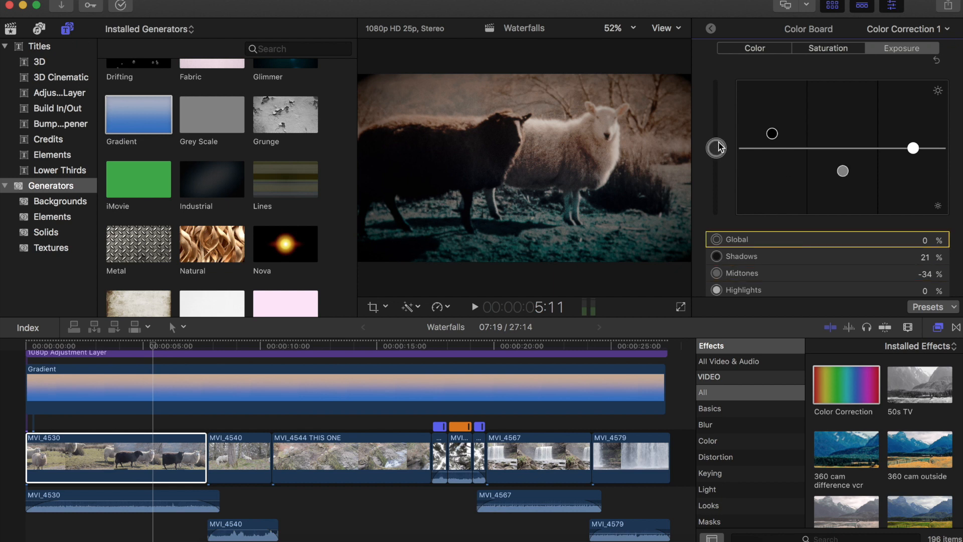
pyautogui.moveTo(720, 146); pyautogui.dragTo(720, 144)
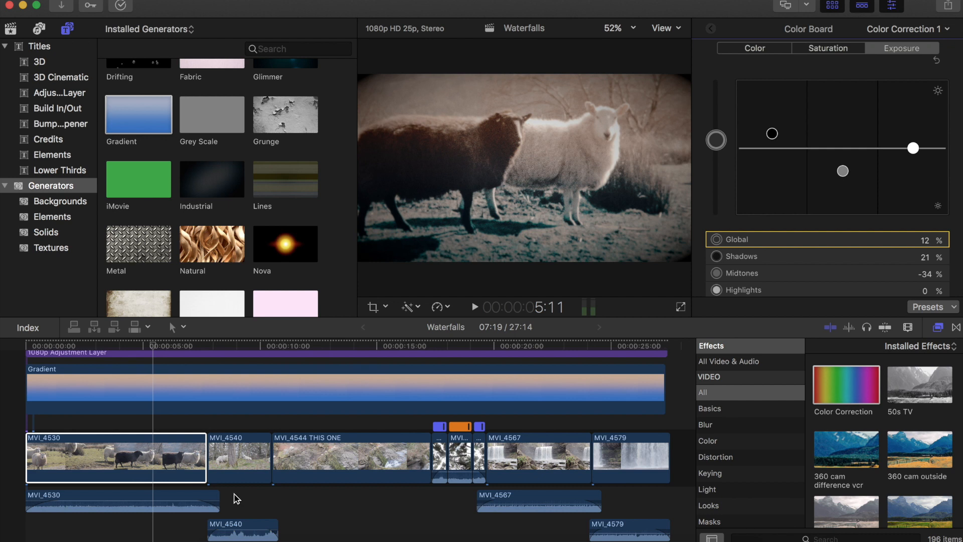
pyautogui.press('super+6')
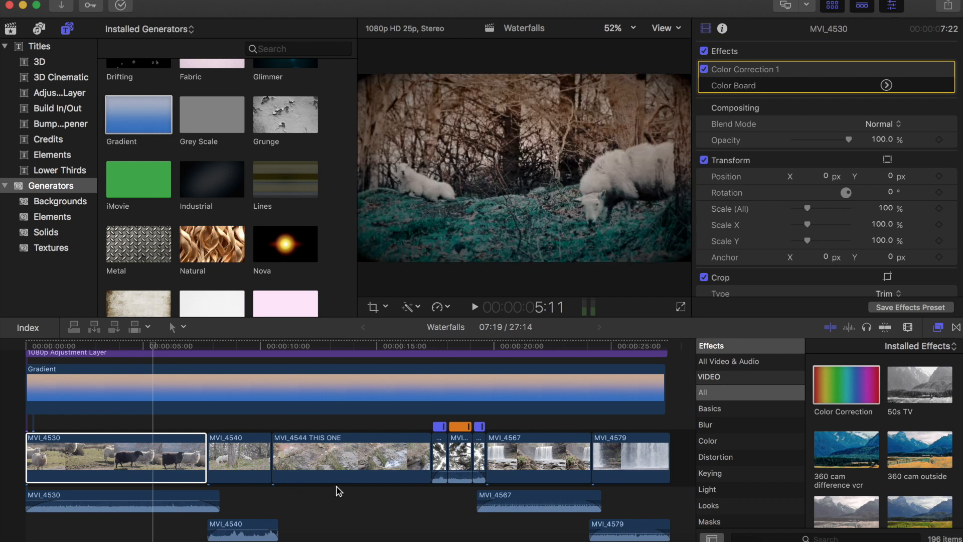
# - Skim and play through the middle of the timeline to review the grade
pyautogui.click(341, 492)
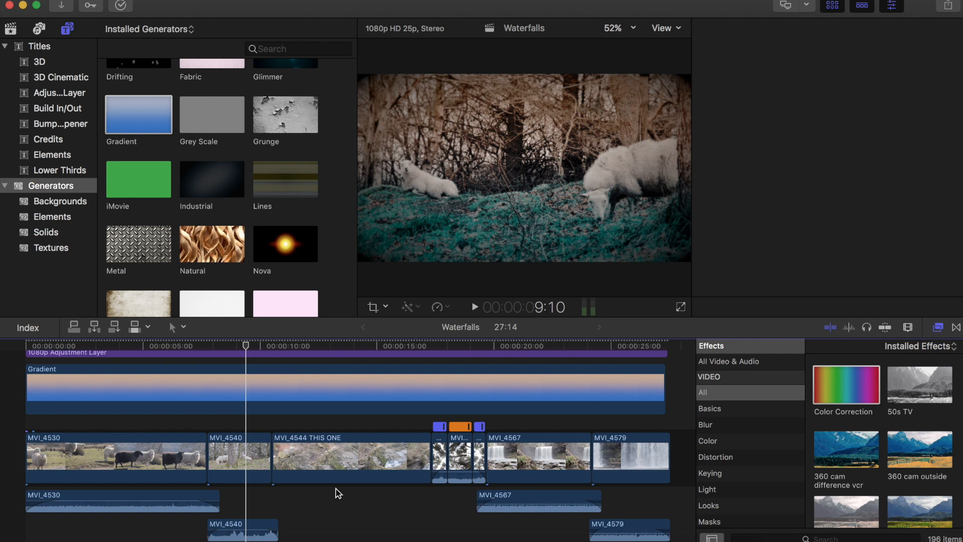
pyautogui.click(350, 491)
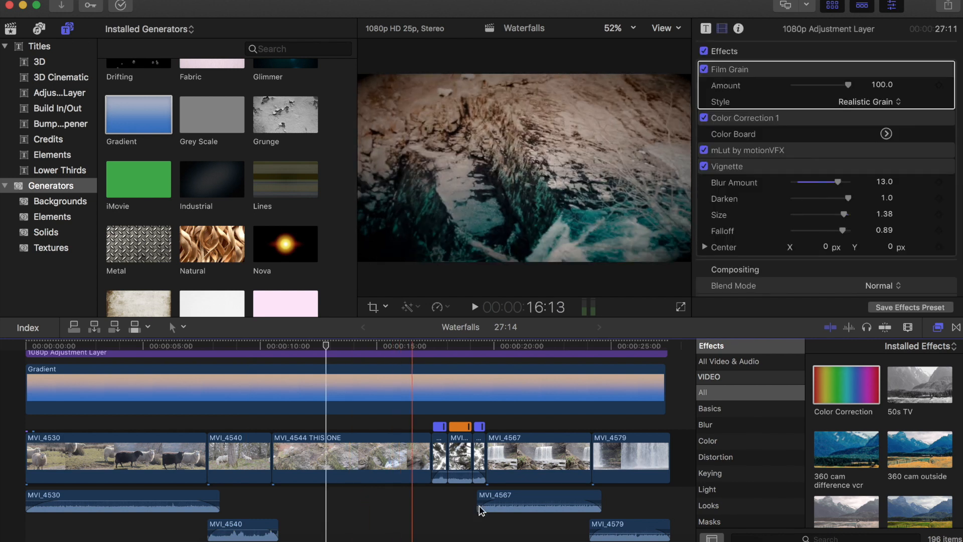
pyautogui.click(453, 504)
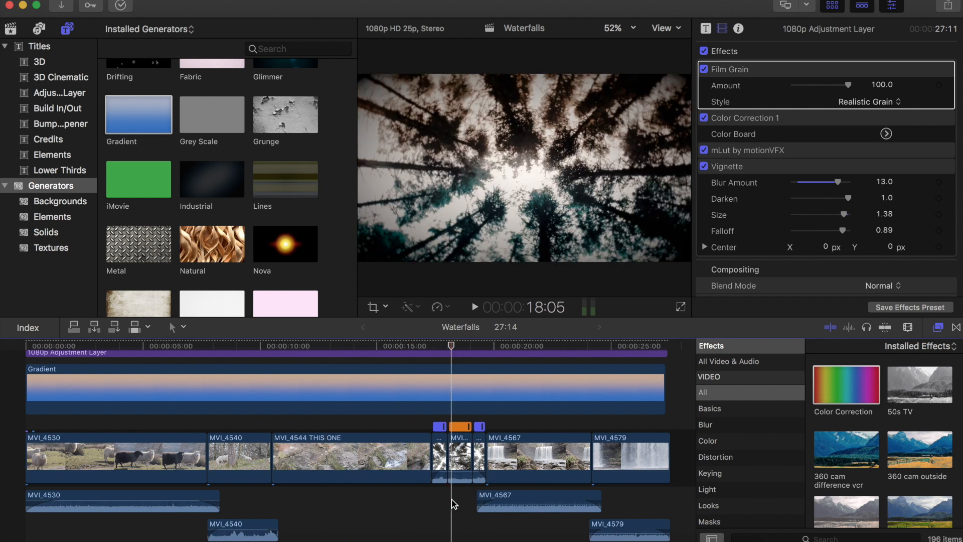
pyautogui.click(431, 503)
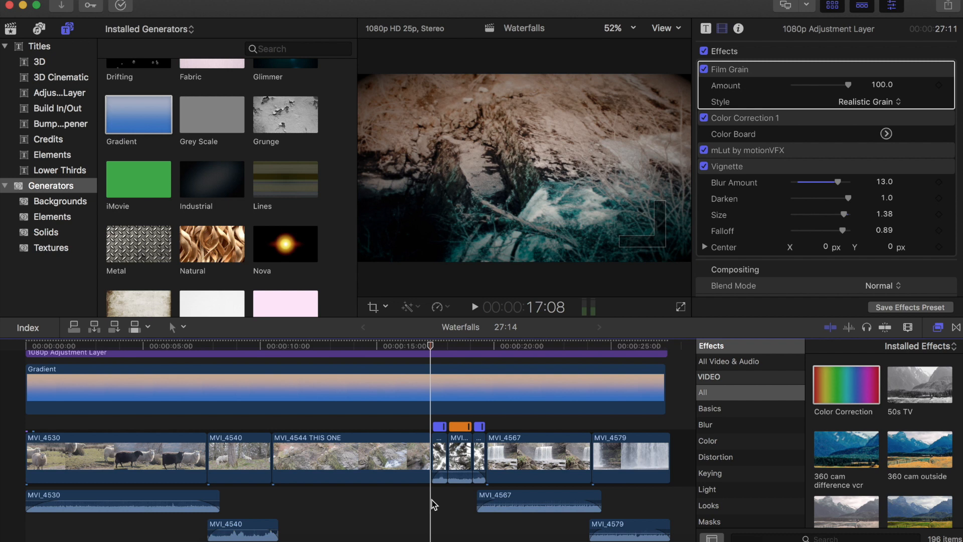
pyautogui.press('space')
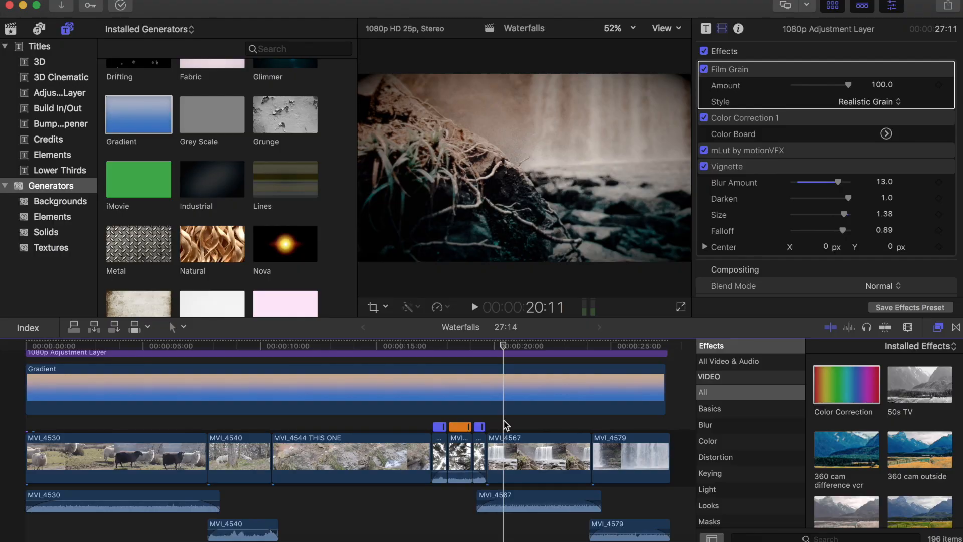
# - Open the Titles browser and look through the installed titles
pyautogui.click(68, 31)
pyautogui.click(39, 50)
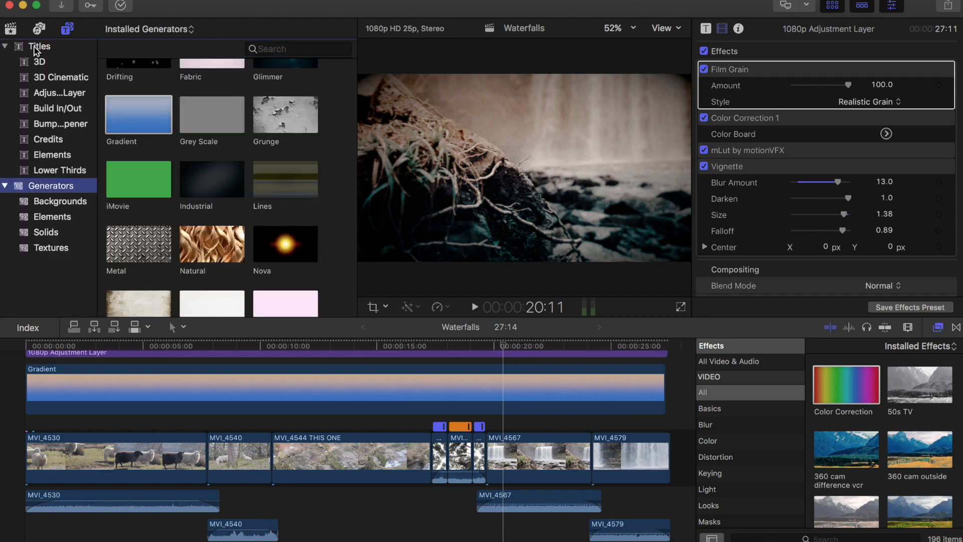
pyautogui.click(36, 47)
pyautogui.scroll(-2, 343, 129)
pyautogui.click(286, 377)
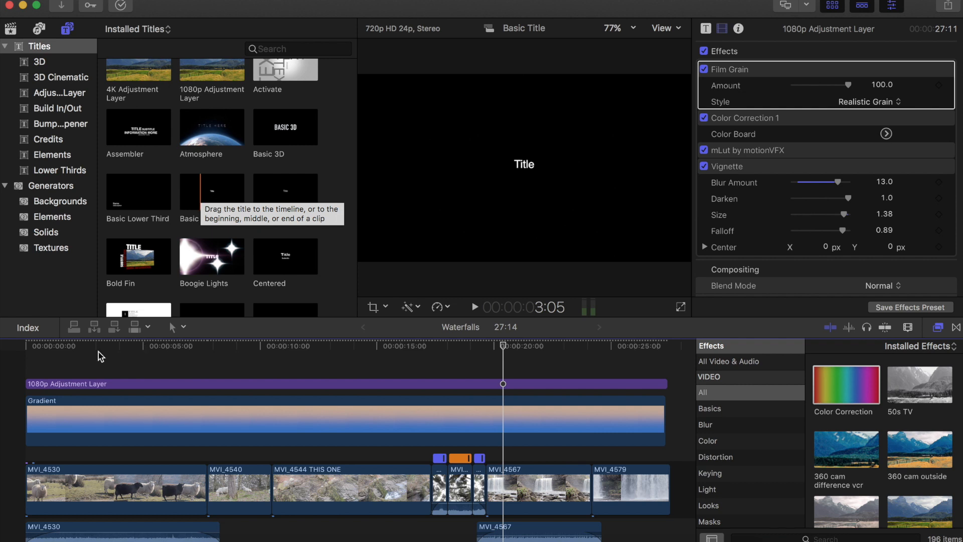
# - Play the project from the start while scrolling the timeline to review it
pyautogui.click(28, 365)
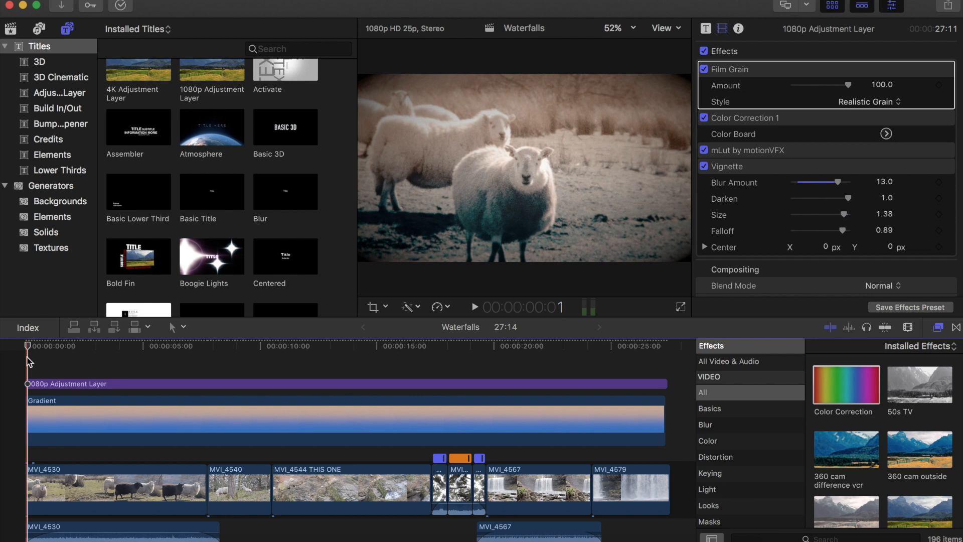
pyautogui.press('space')
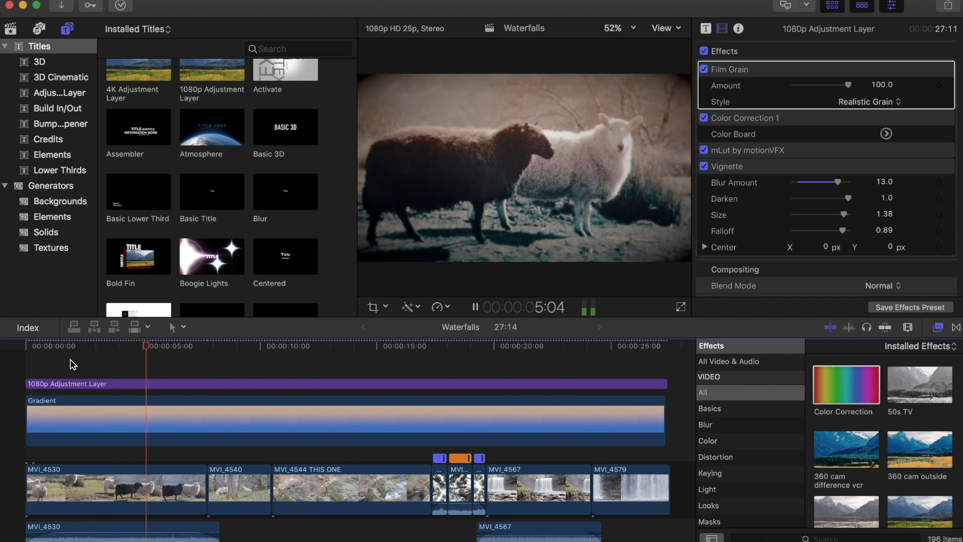
pyautogui.scroll(-2, 73, 365)
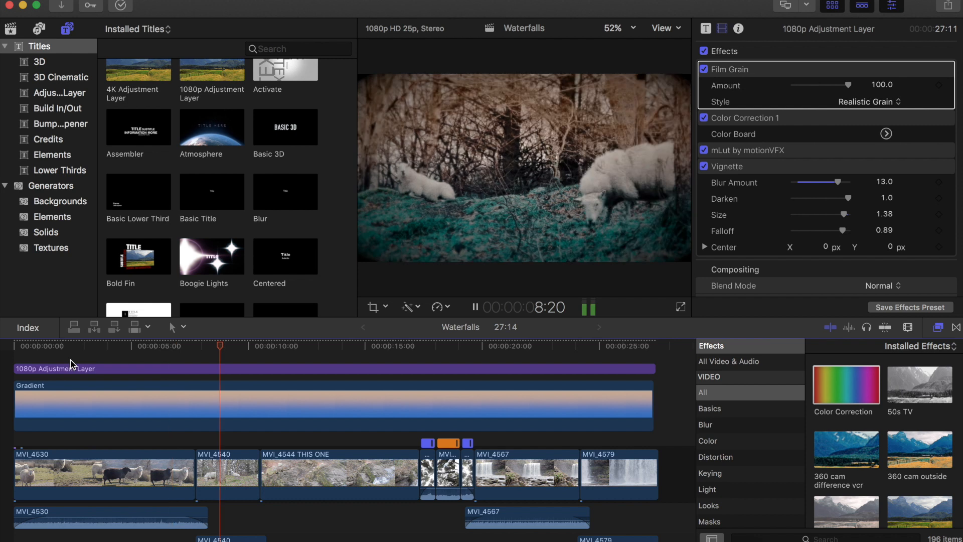
pyautogui.scroll(-1, 73, 365)
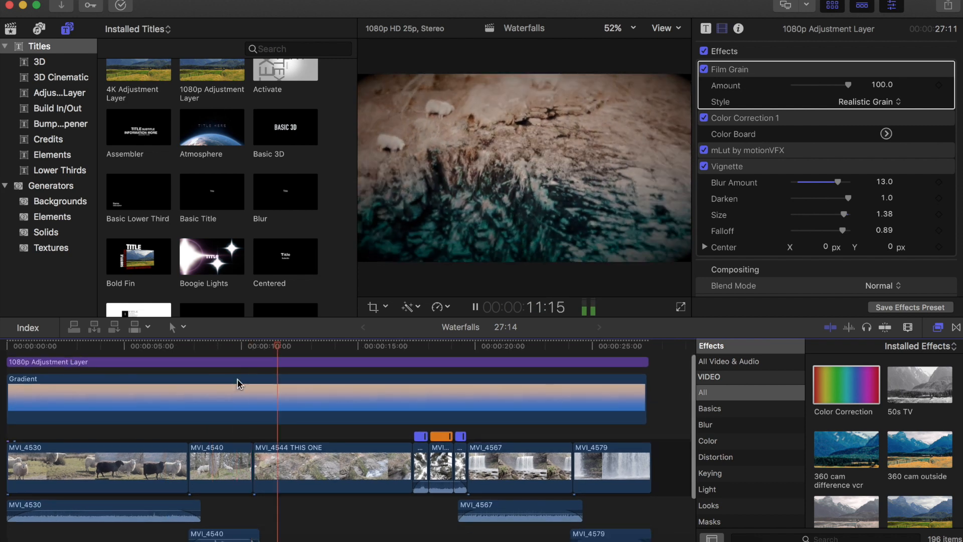
pyautogui.scroll(-2, 308, 476)
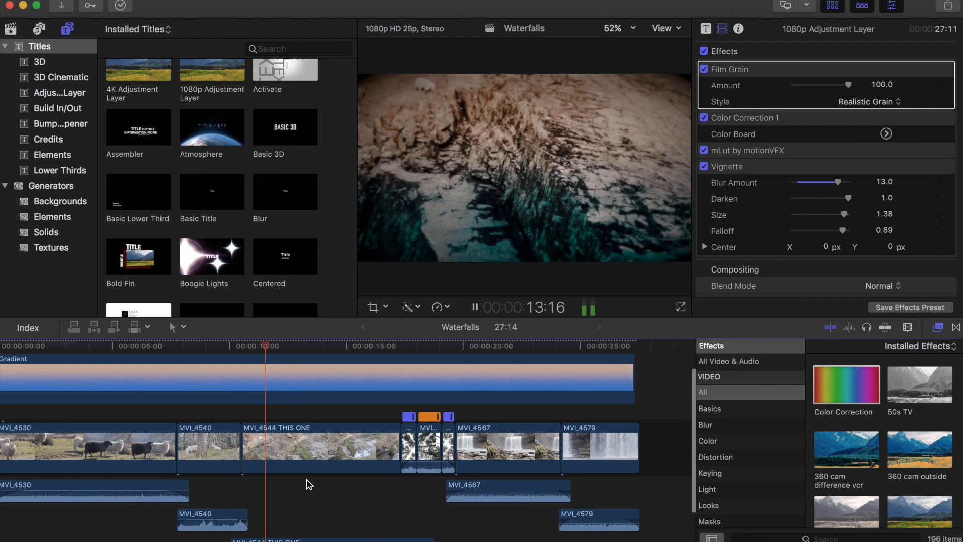
pyautogui.click(245, 491)
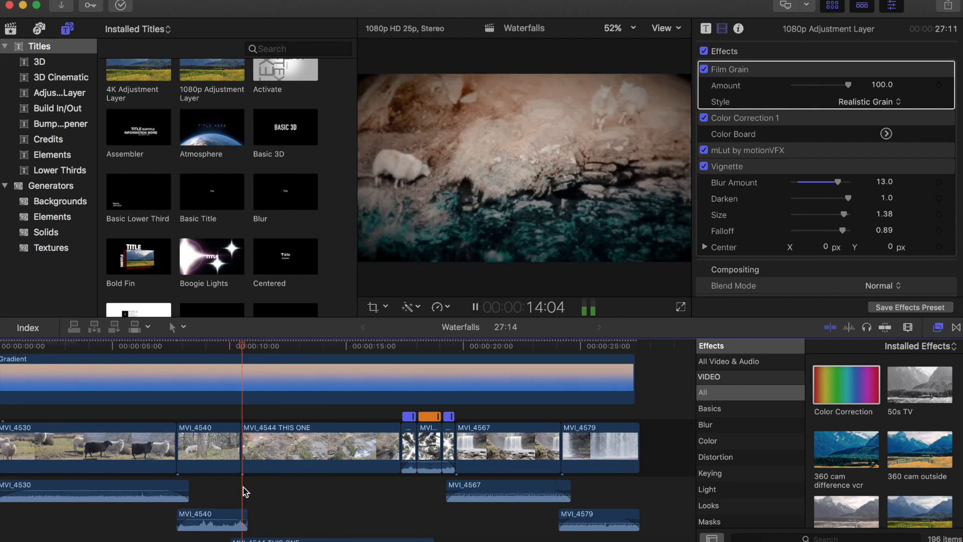
pyautogui.press('space')
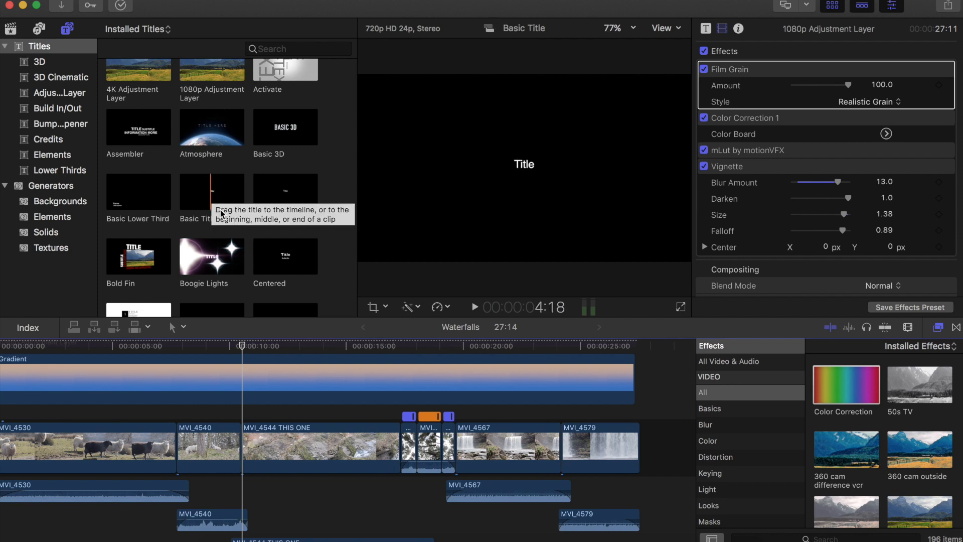
# - Select the Basic Title and browse further through the installed titles
pyautogui.click(221, 210)
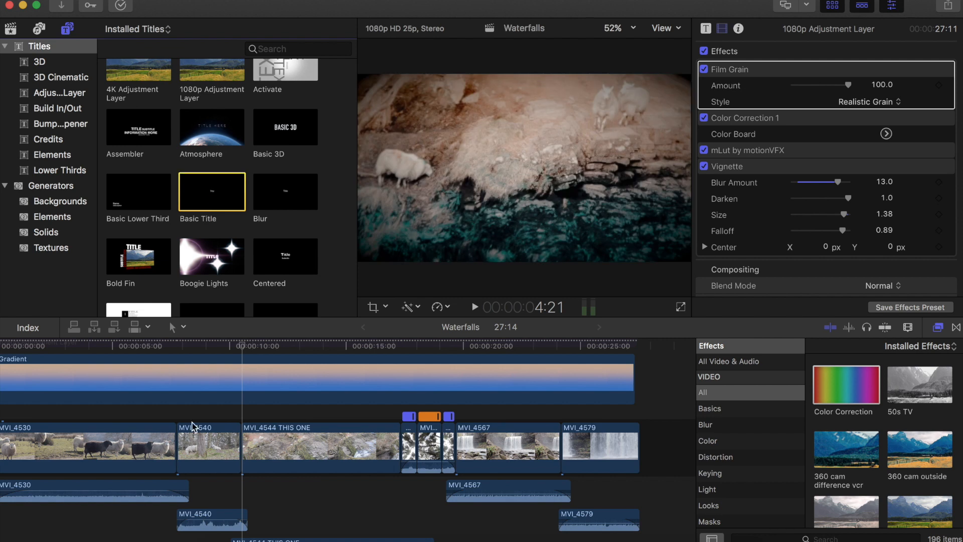
pyautogui.click(78, 417)
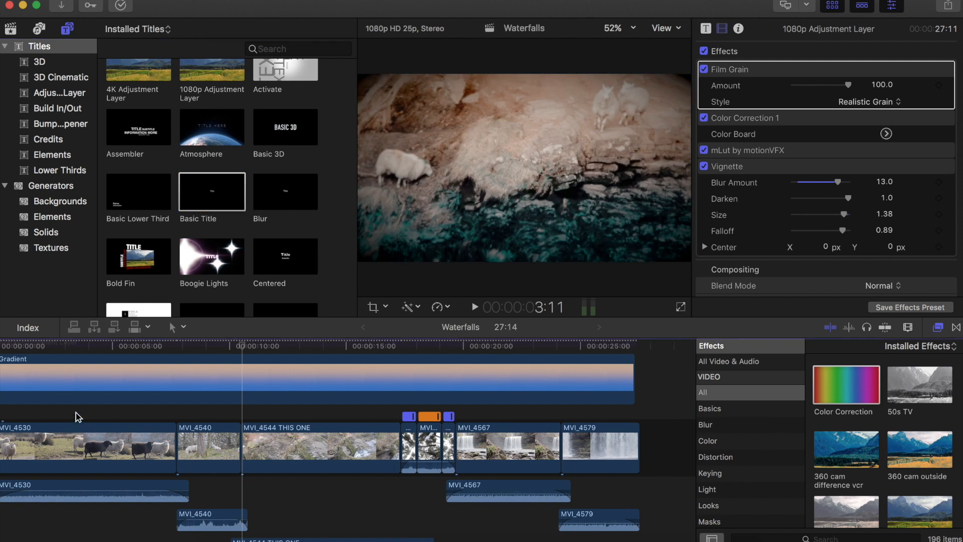
pyautogui.hscroll(-2, 77, 417)
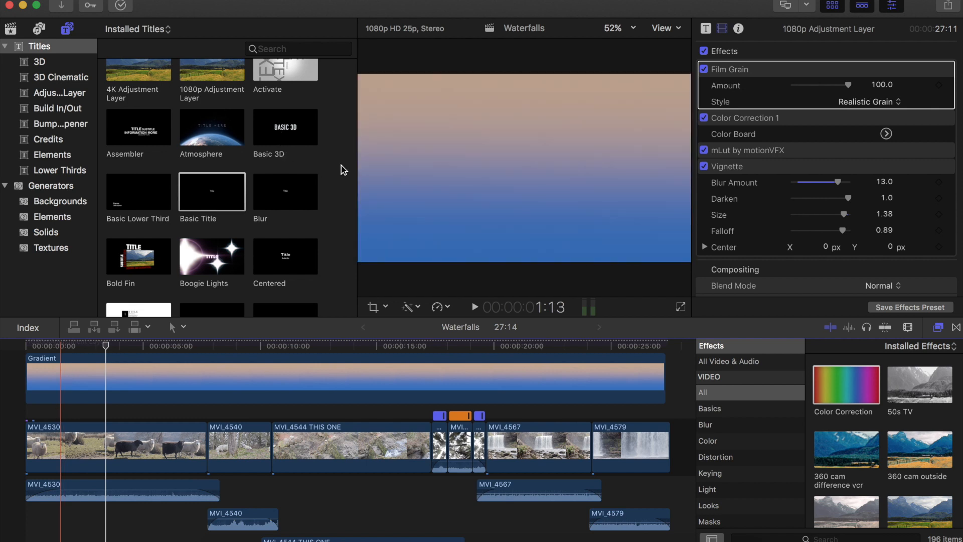
pyautogui.scroll(-5, 343, 170)
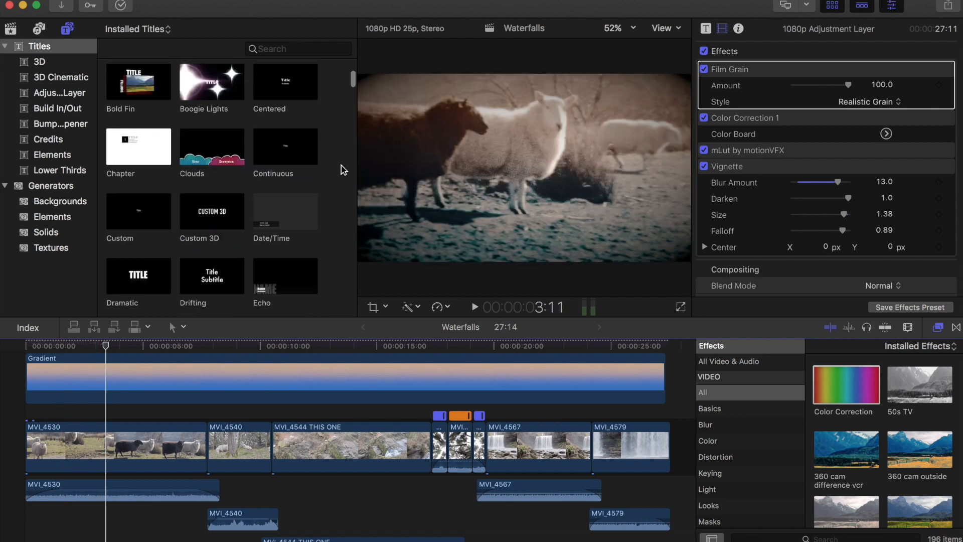
pyautogui.scroll(-1, 343, 170)
pyautogui.scroll(-2, 341, 169)
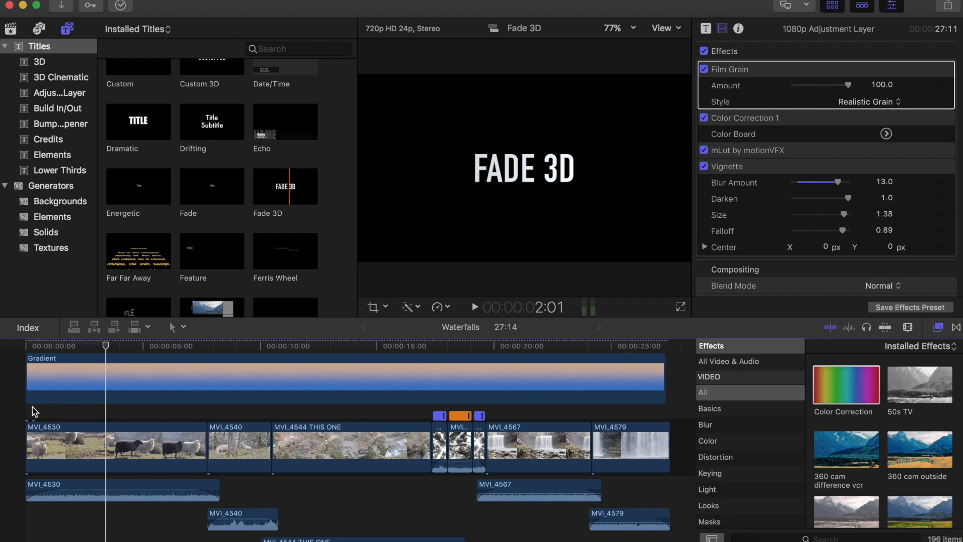
# - Add the Fade 3D title at the start of the timeline above the first clip and select it
pyautogui.moveTo(32, 412); pyautogui.dragTo(34, 414)
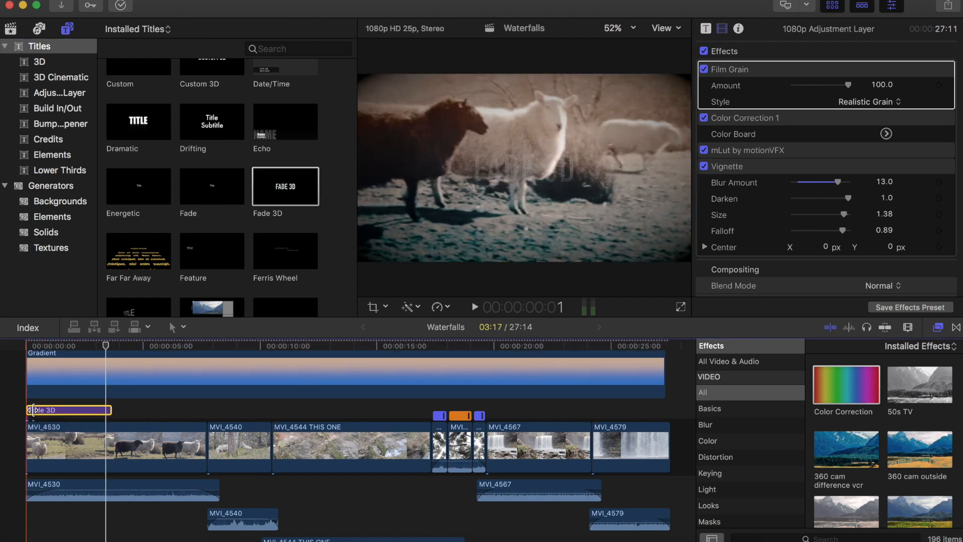
pyautogui.click(29, 409)
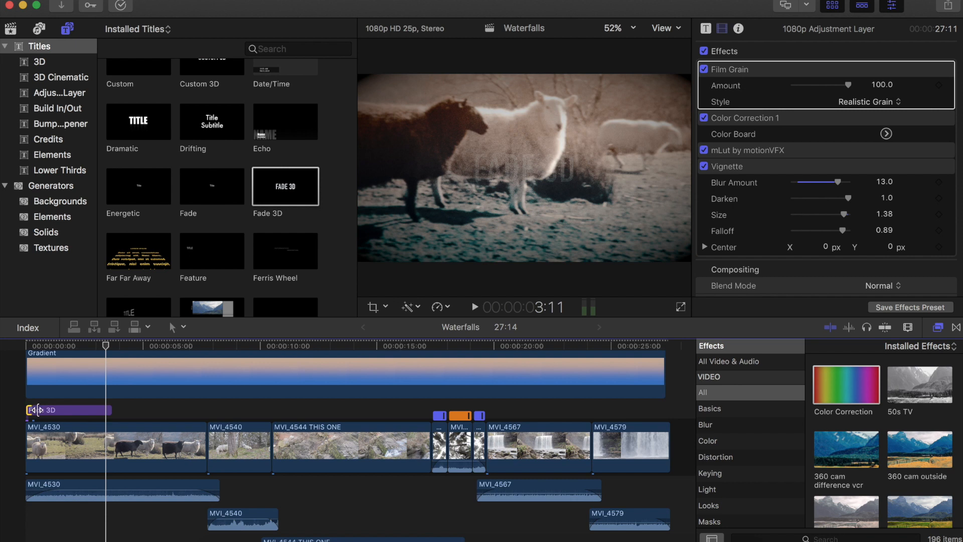
pyautogui.click(39, 409)
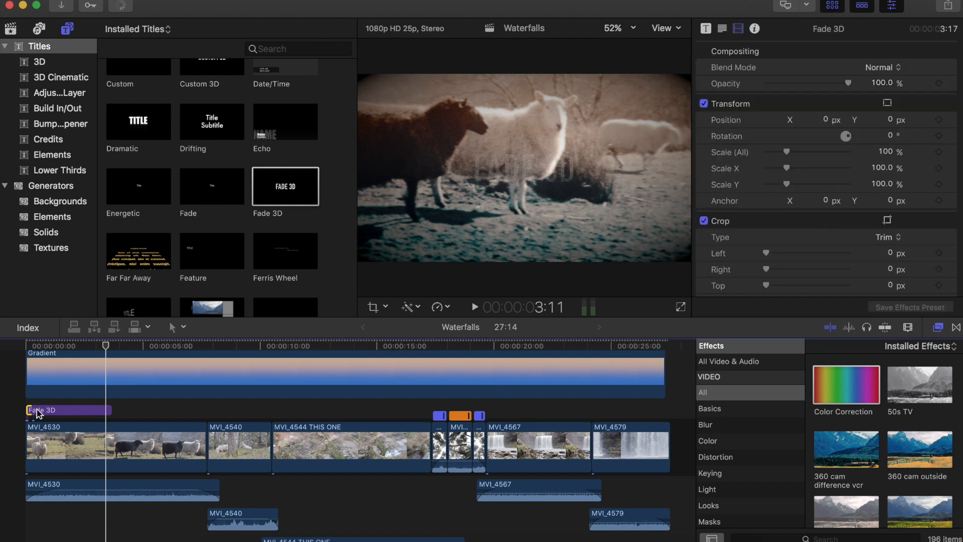
pyautogui.doubleClick(38, 410)
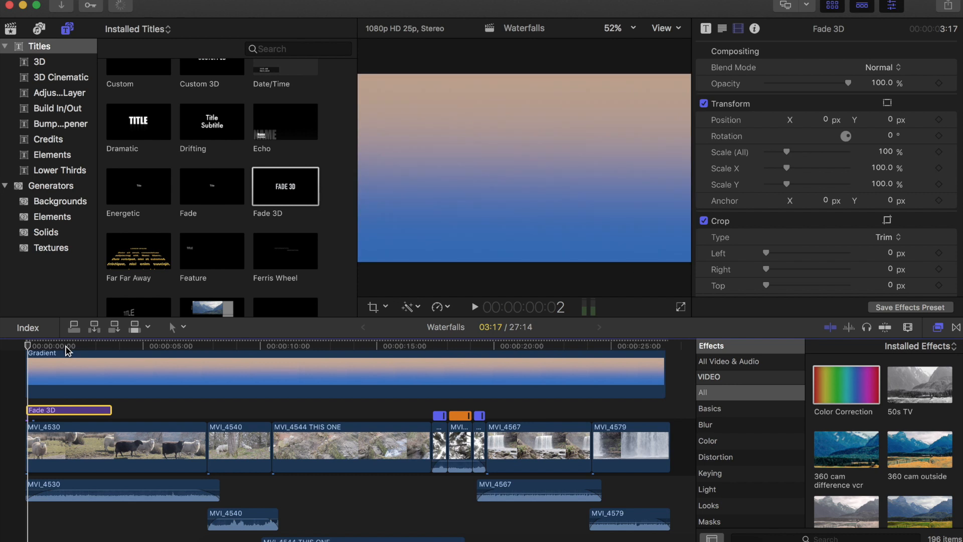
pyautogui.click(65, 348)
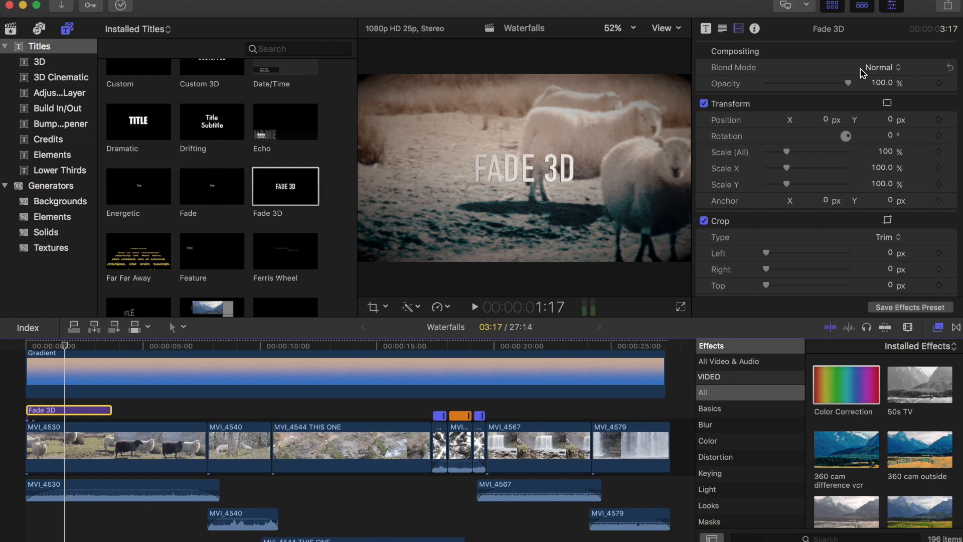
# - Set the title's Speed In to Accelerate and its Speed Out to Decelerate
pyautogui.click(707, 29)
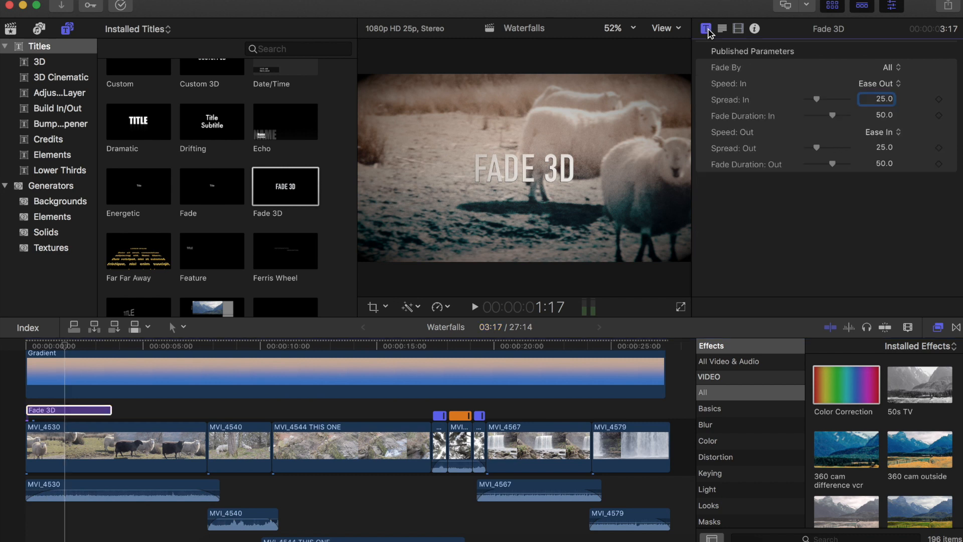
pyautogui.click(878, 86)
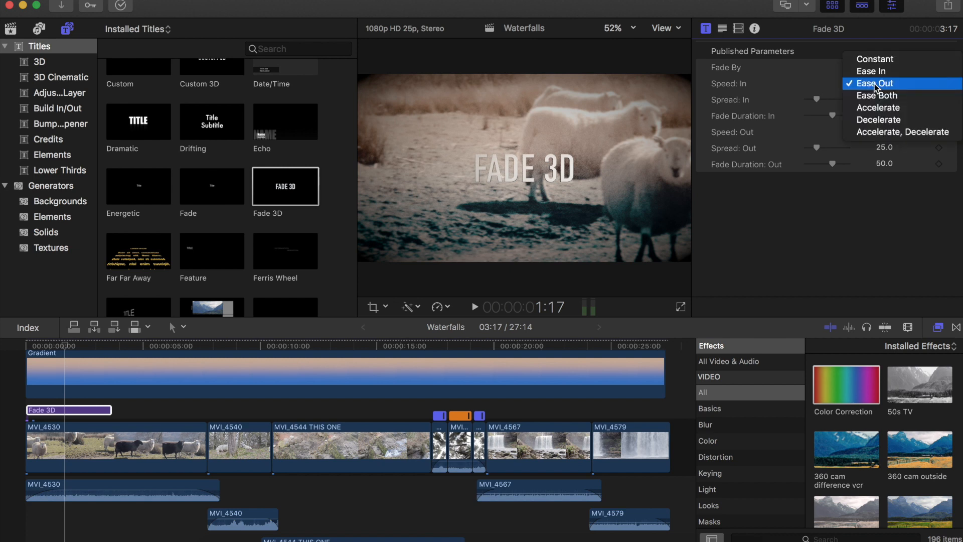
pyautogui.click(824, 211)
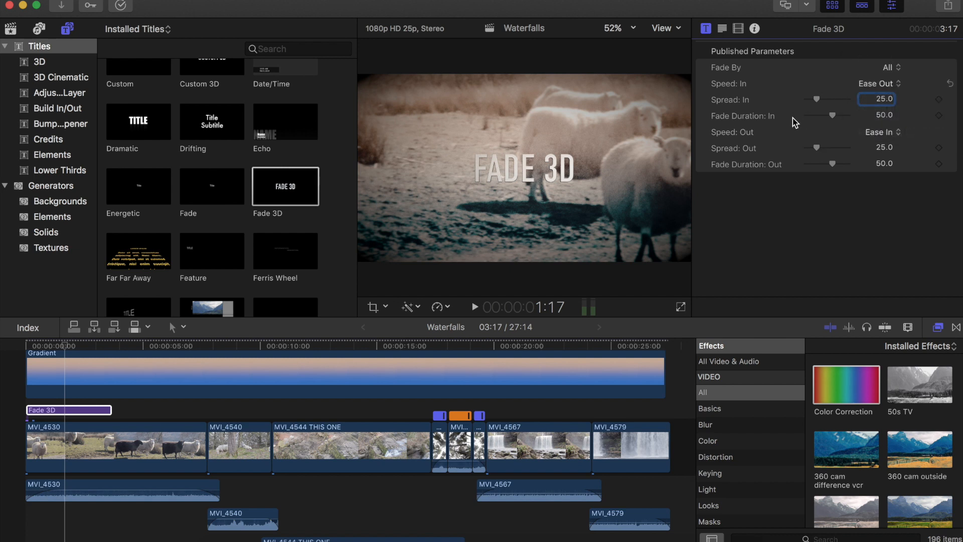
pyautogui.click(880, 86)
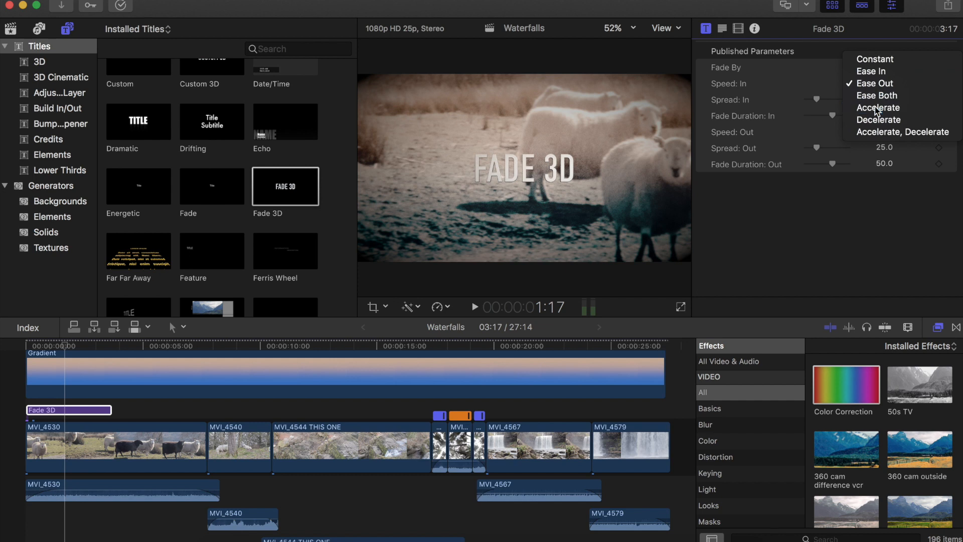
pyautogui.click(886, 151)
pyautogui.click(884, 134)
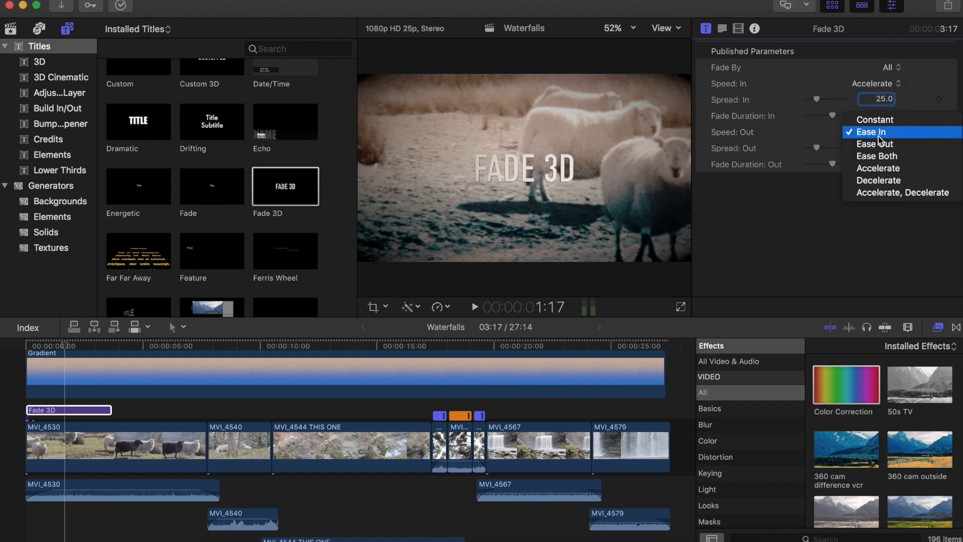
pyautogui.click(873, 182)
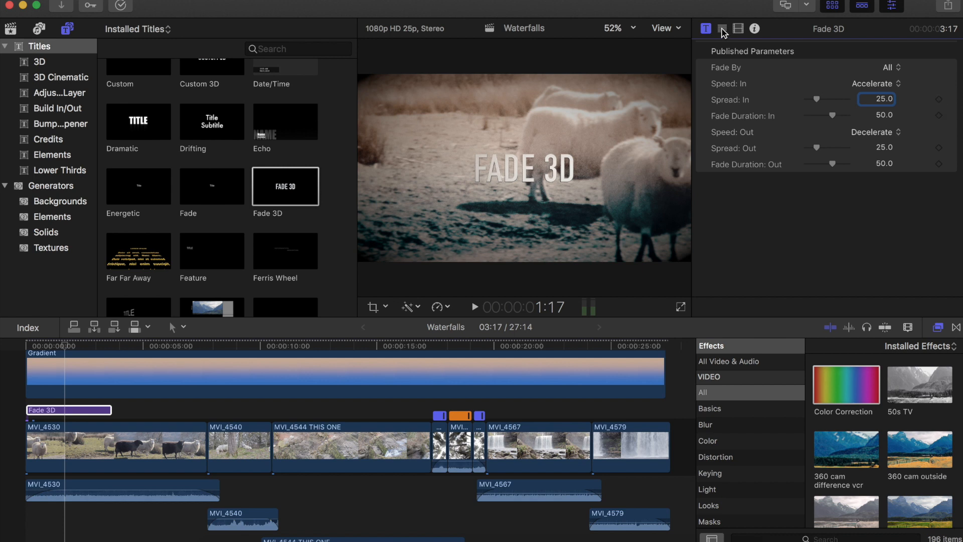
# - Replace the title text with "SHEEP, TREES, AND WATERFALLS"
pyautogui.click(722, 29)
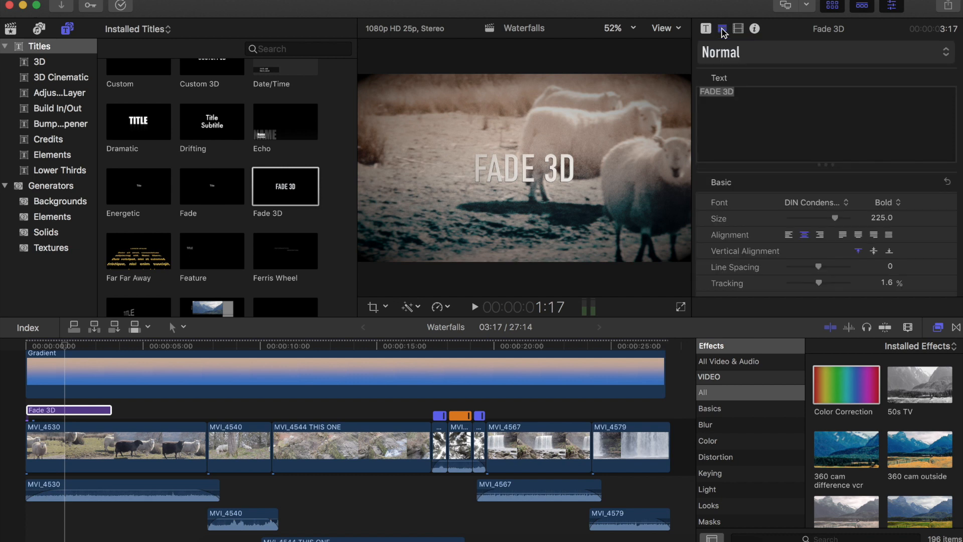
pyautogui.click(742, 96)
pyautogui.moveTo(741, 93); pyautogui.dragTo(679, 84)
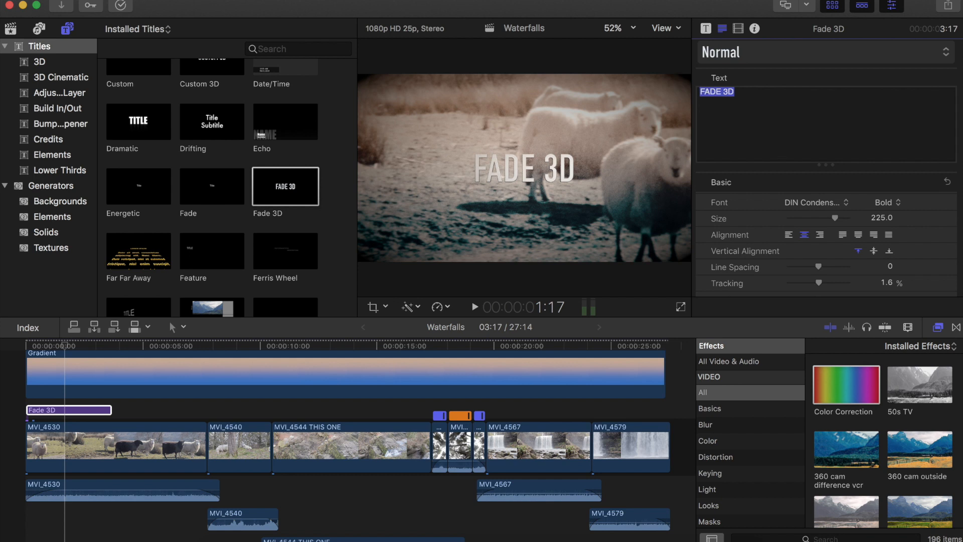
pyautogui.write('S')
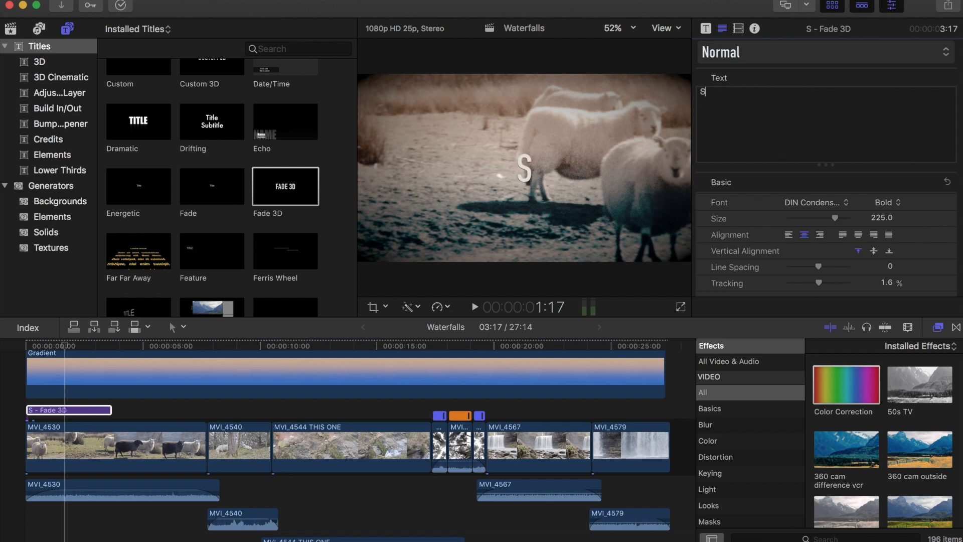
pyautogui.write('HE')
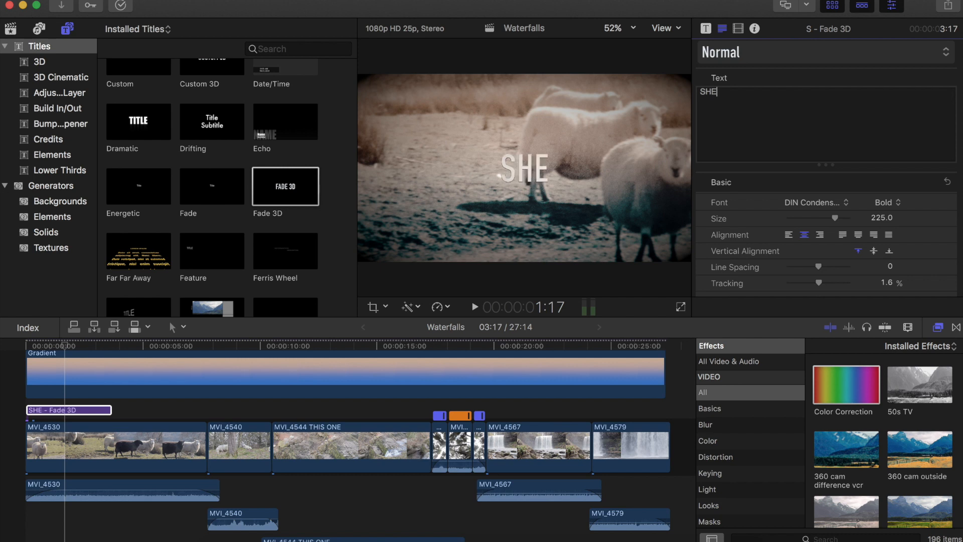
pyautogui.write('EP,')
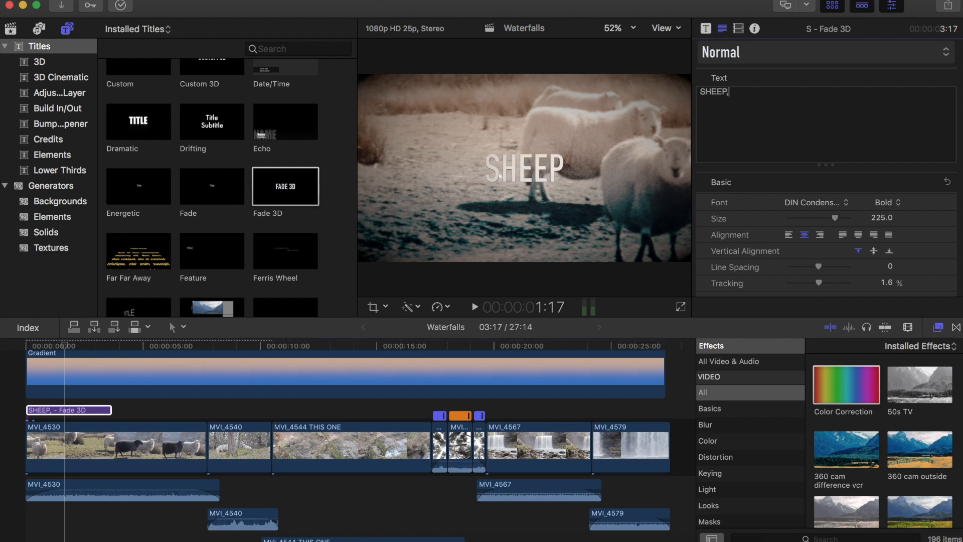
pyautogui.write(' TR')
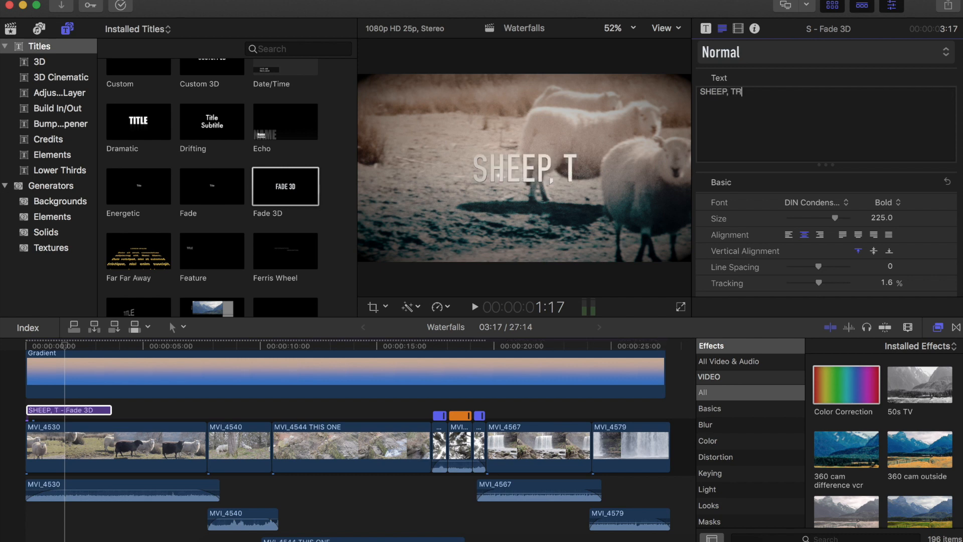
pyautogui.write('EES, AND WATERF')
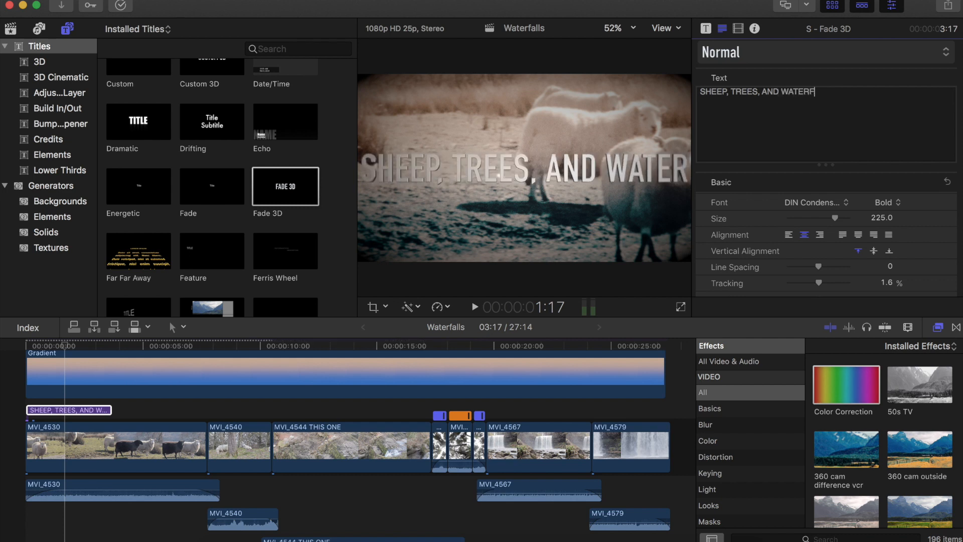
pyautogui.write('ALLS')
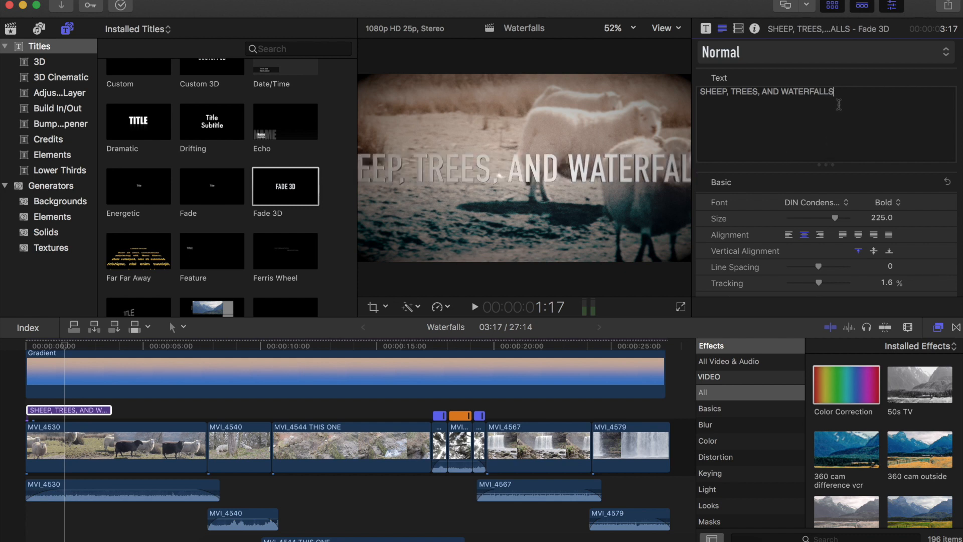
# - Reduce the title's font size to 168
pyautogui.moveTo(834, 92); pyautogui.dragTo(690, 93)
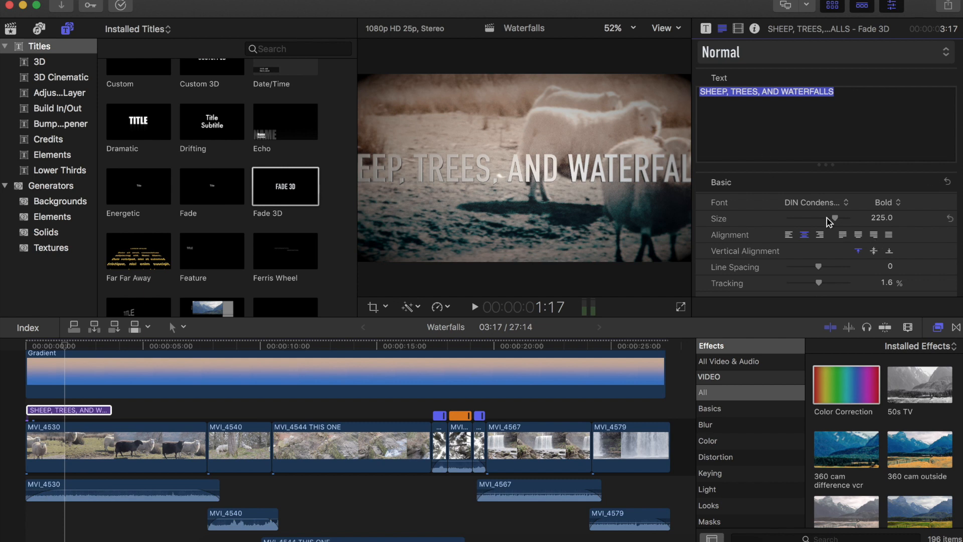
pyautogui.moveTo(828, 221); pyautogui.dragTo(827, 221)
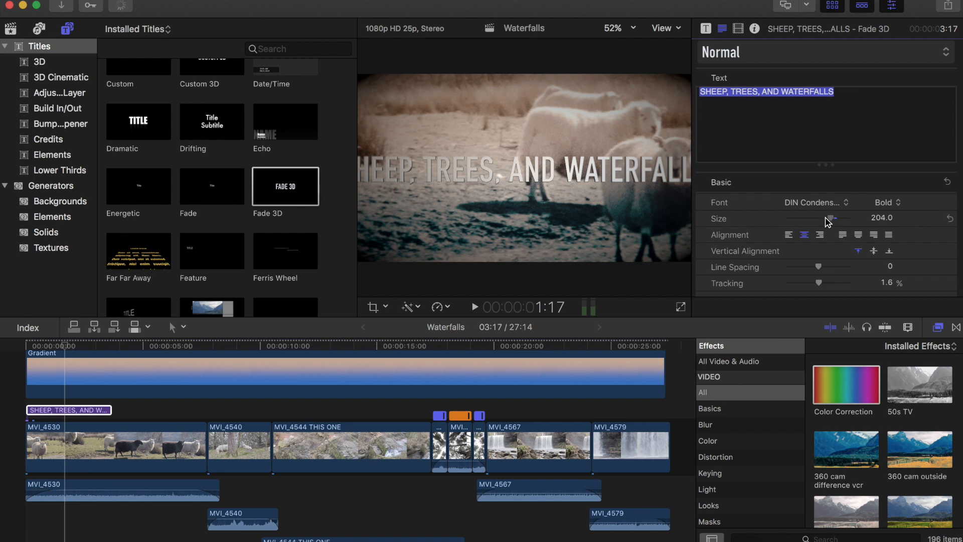
pyautogui.moveTo(828, 221); pyautogui.dragTo(823, 220)
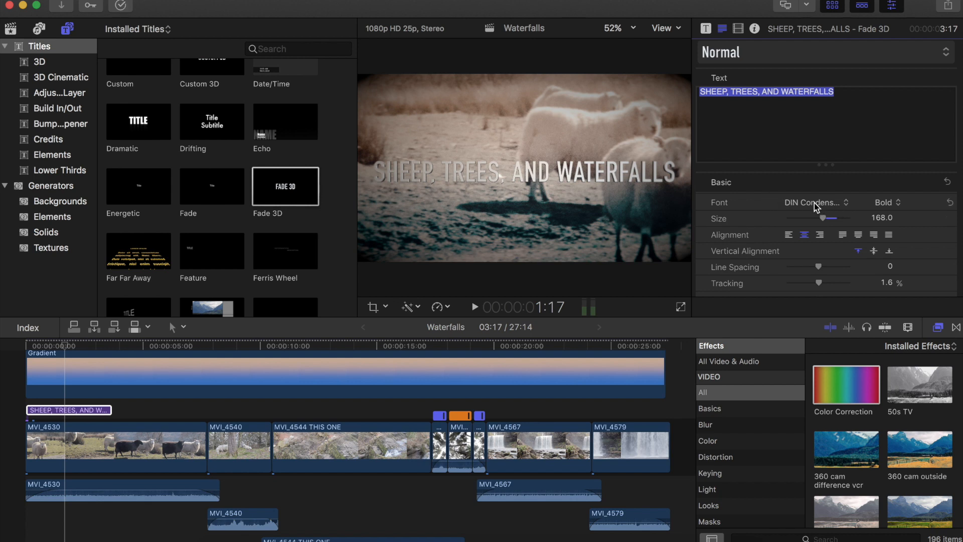
# - Change the title's font to Duality
pyautogui.click(814, 202)
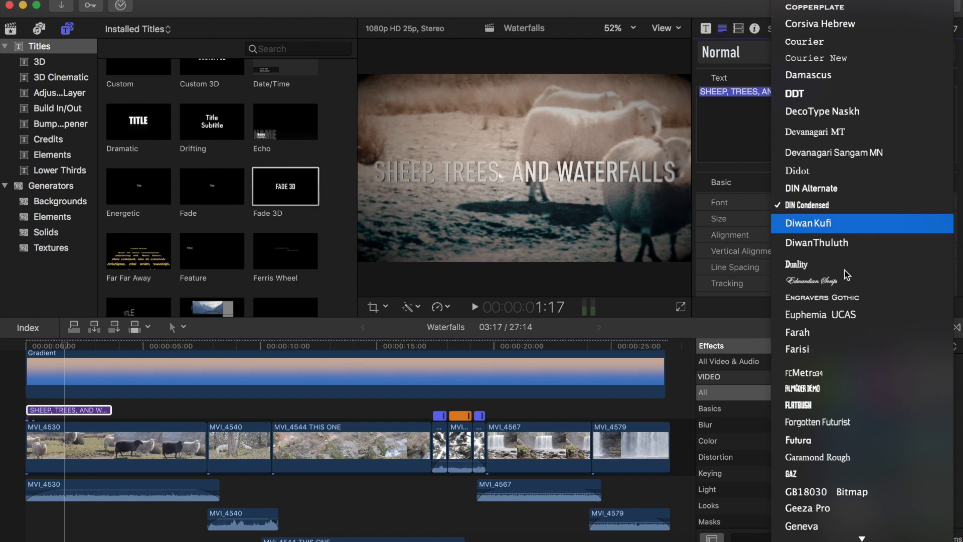
pyautogui.click(806, 264)
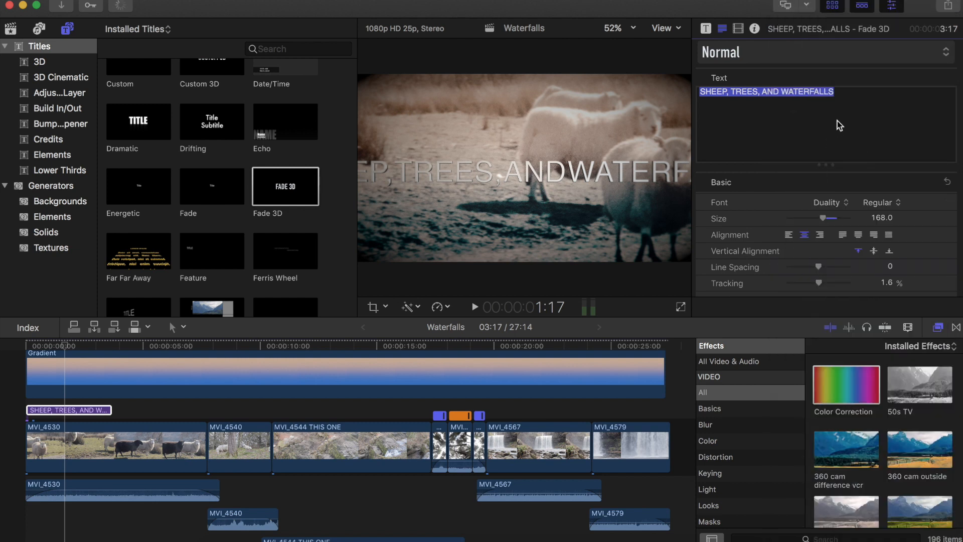
pyautogui.click(838, 125)
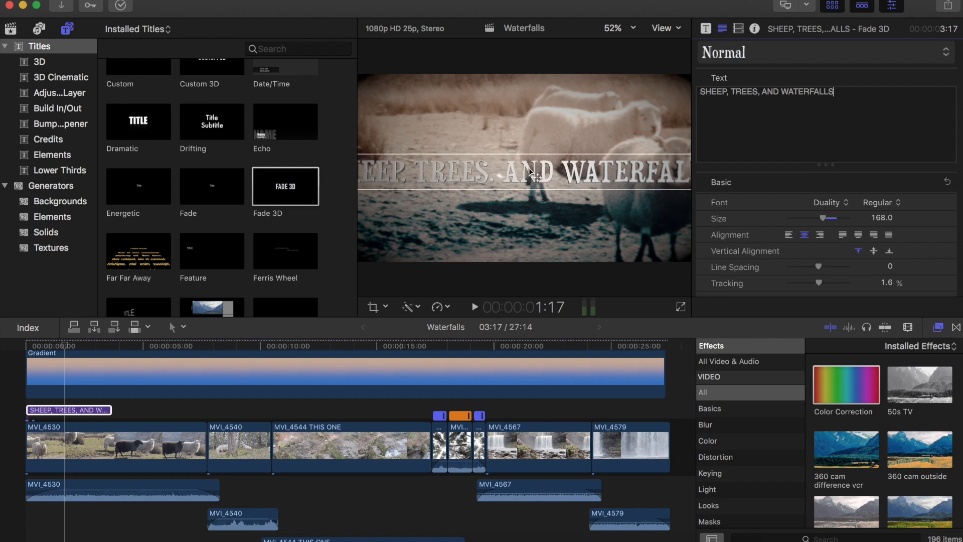
# - Break the title onto two lines after "TREES," and nudge it upward in the frame
pyautogui.click(762, 93)
pyautogui.press('Return')
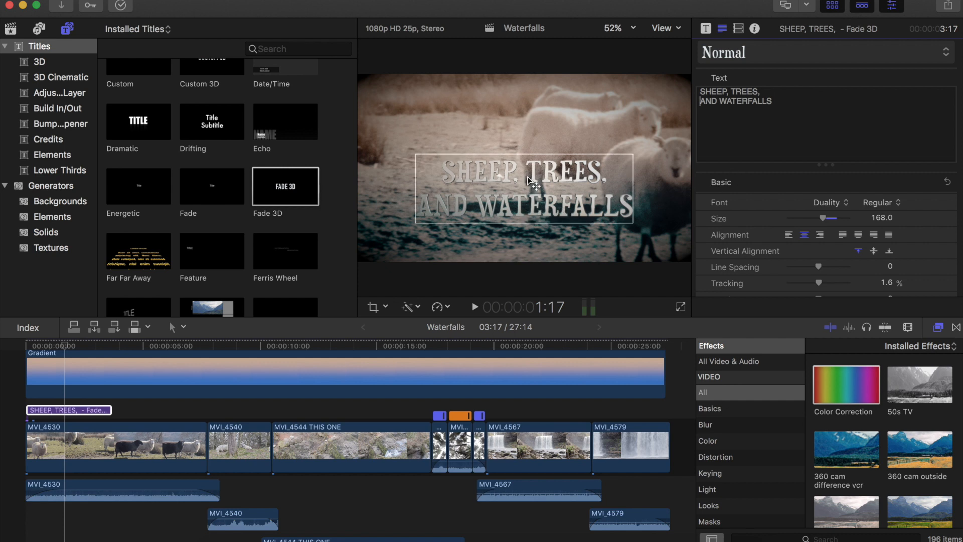
pyautogui.moveTo(535, 168); pyautogui.dragTo(538, 154)
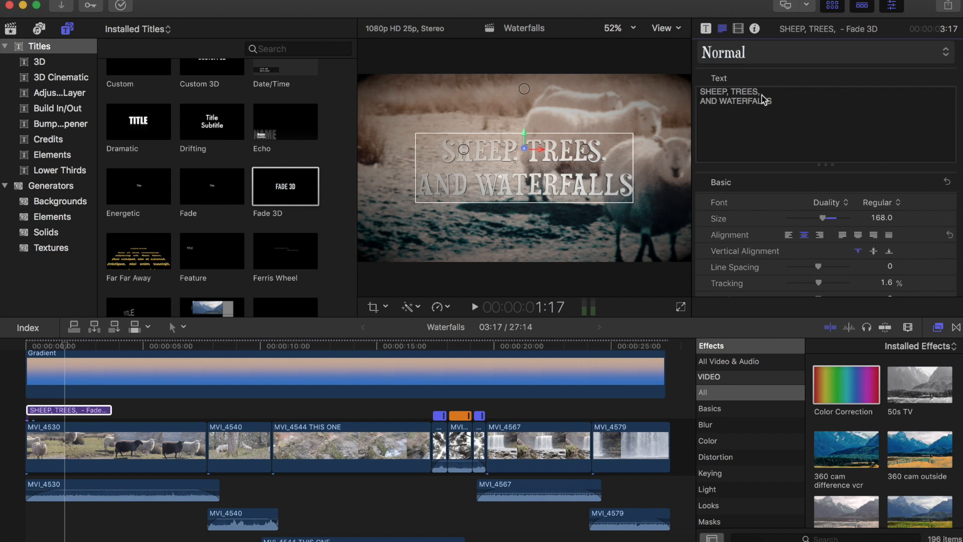
# - Tighten the tracking of the "AND WATERFALLS" line to about -4.14%
pyautogui.moveTo(778, 102); pyautogui.dragTo(689, 102)
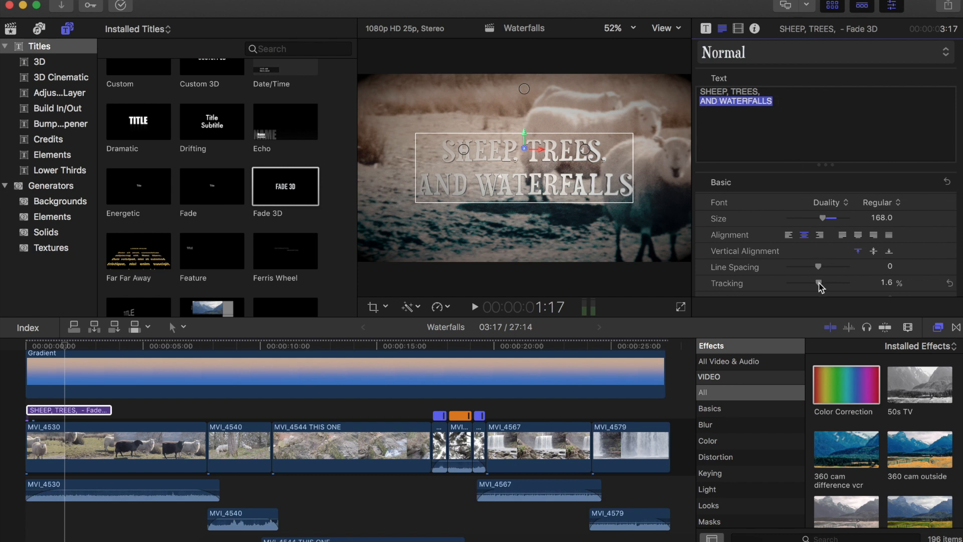
pyautogui.moveTo(820, 282); pyautogui.dragTo(816, 282)
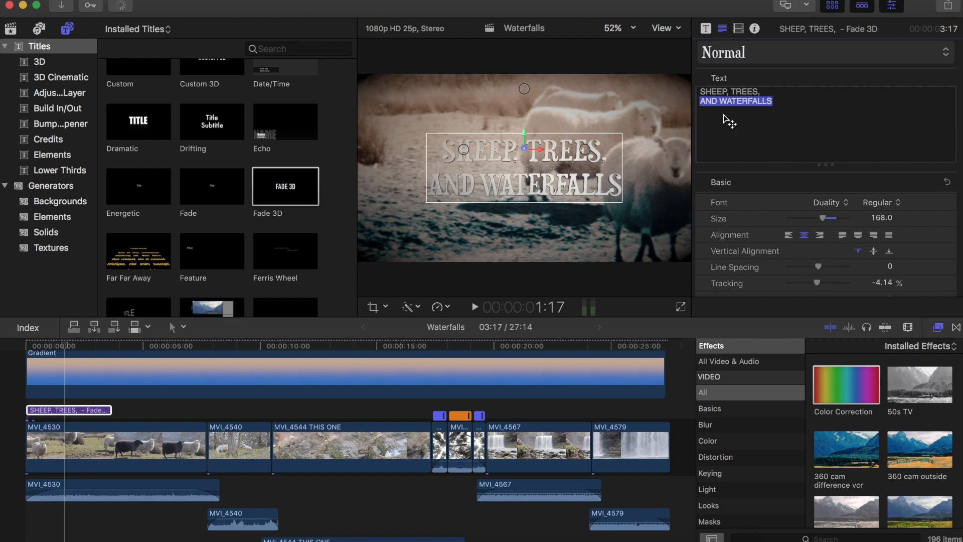
pyautogui.click(740, 92)
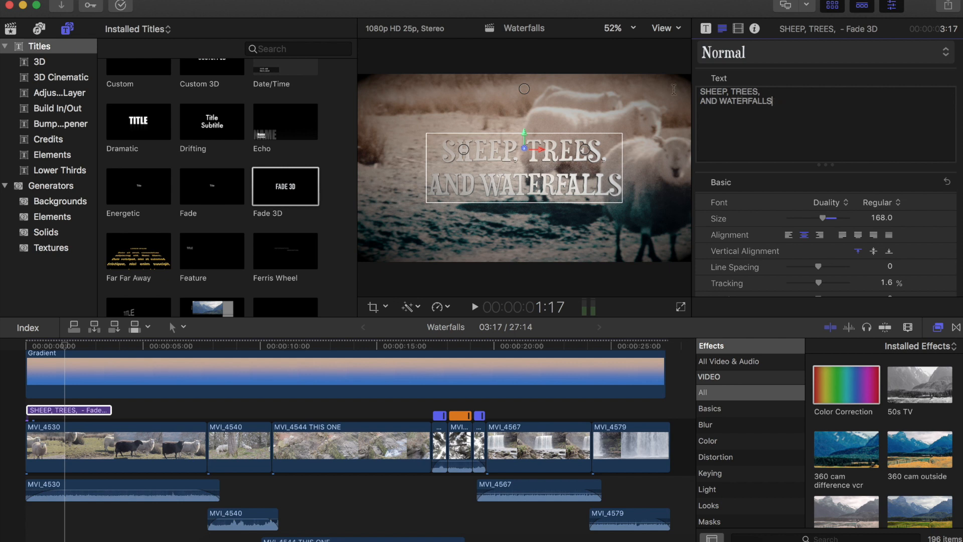
# - Set the line spacing of both title lines to -41
pyautogui.moveTo(776, 102); pyautogui.dragTo(672, 87)
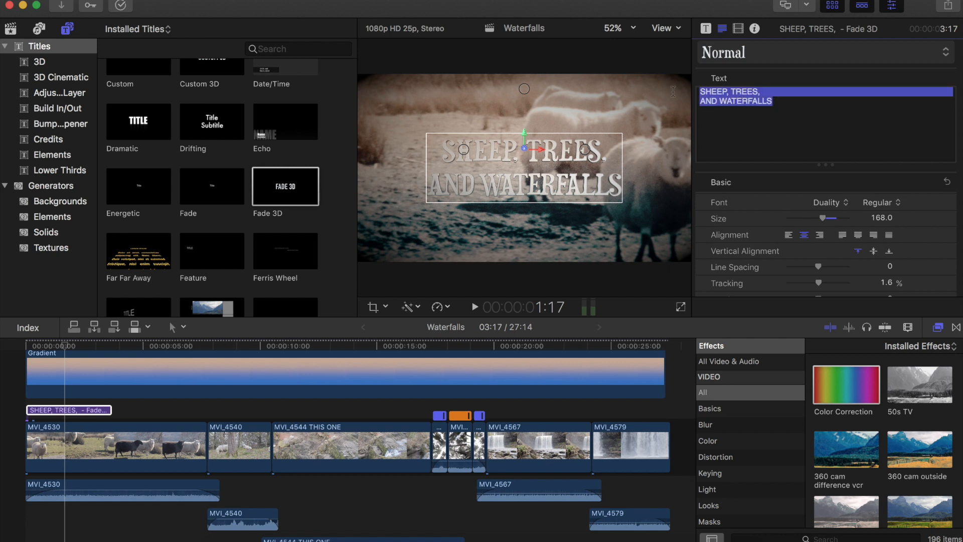
pyautogui.click(809, 268)
pyautogui.moveTo(808, 269); pyautogui.dragTo(805, 268)
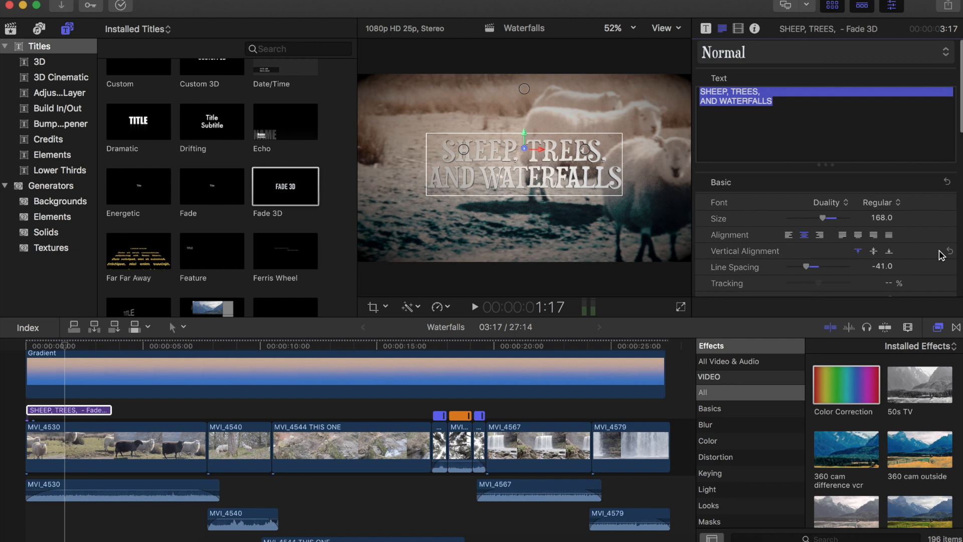
# - Examine the title's 3D Text, lighting and material settings
pyautogui.scroll(-5, 941, 255)
pyautogui.scroll(-8, 941, 256)
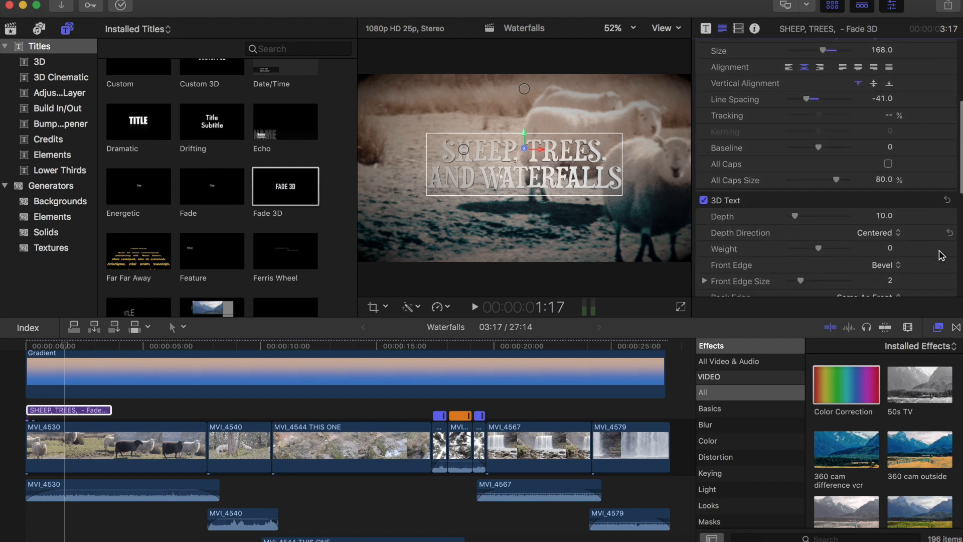
pyautogui.scroll(-5, 942, 256)
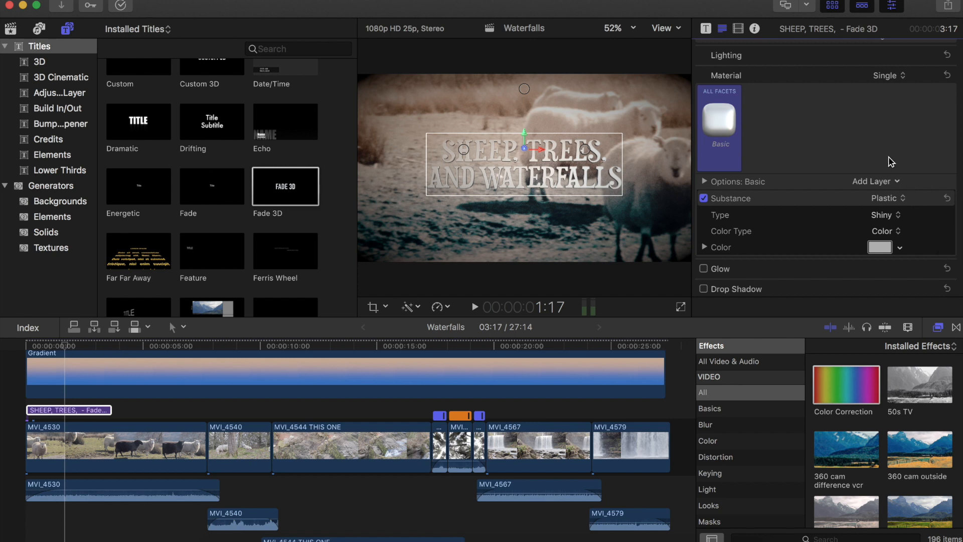
pyautogui.scroll(5, 929, 197)
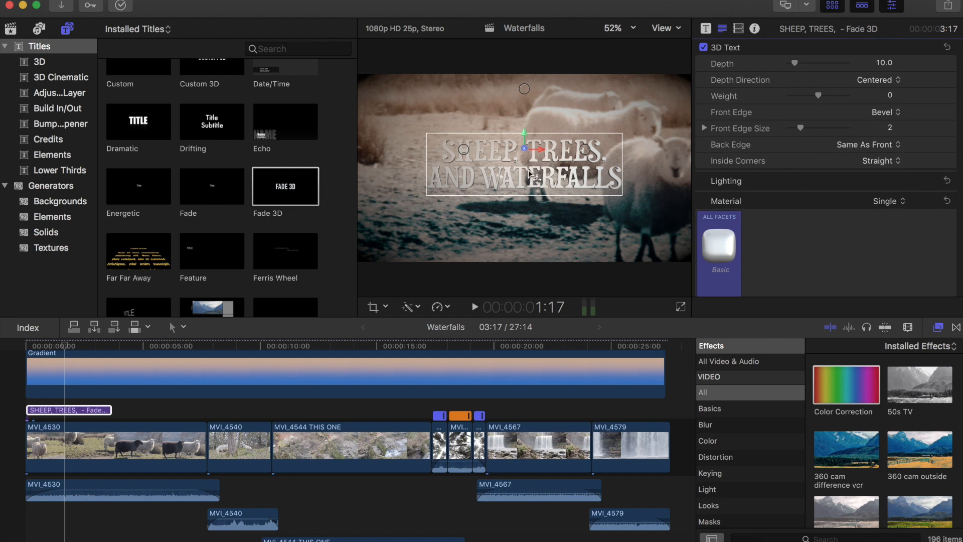
# - Set the title's 3D front edge to Ridge and increase its depth to 64
pyautogui.scroll(2, 870, 145)
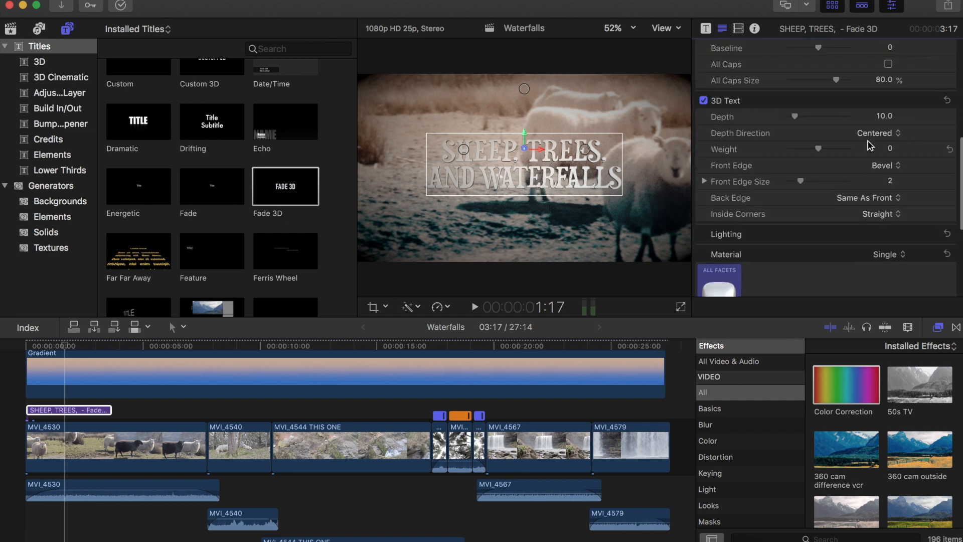
pyautogui.scroll(-2, 889, 170)
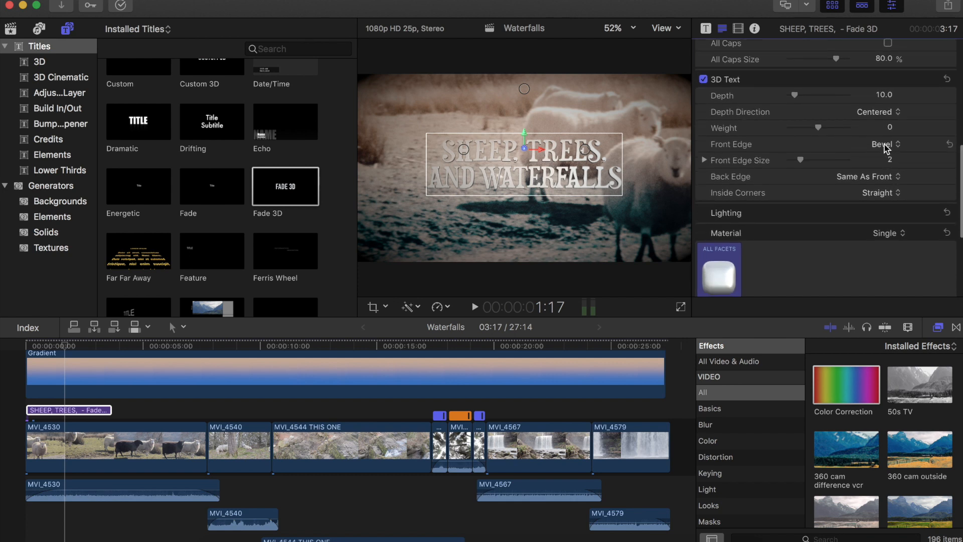
pyautogui.click(884, 147)
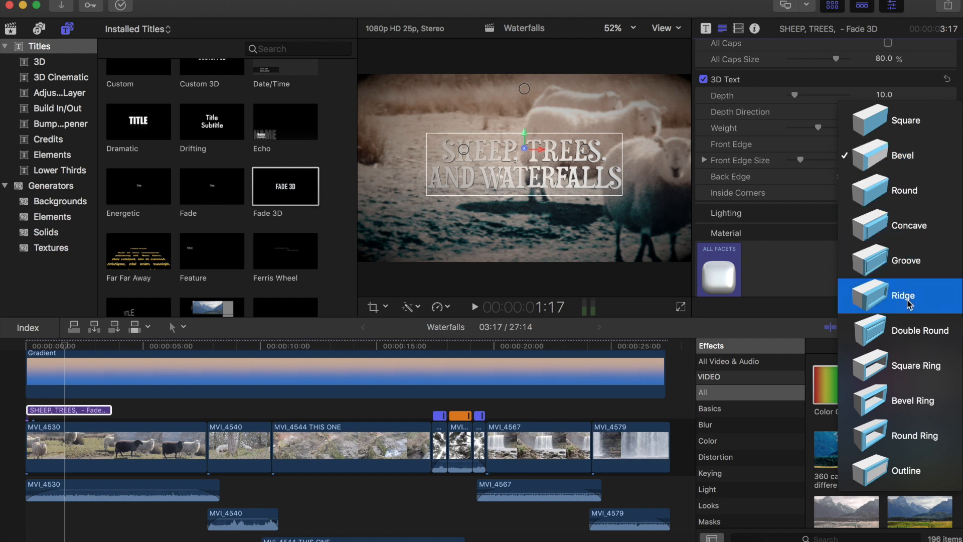
pyautogui.click(908, 301)
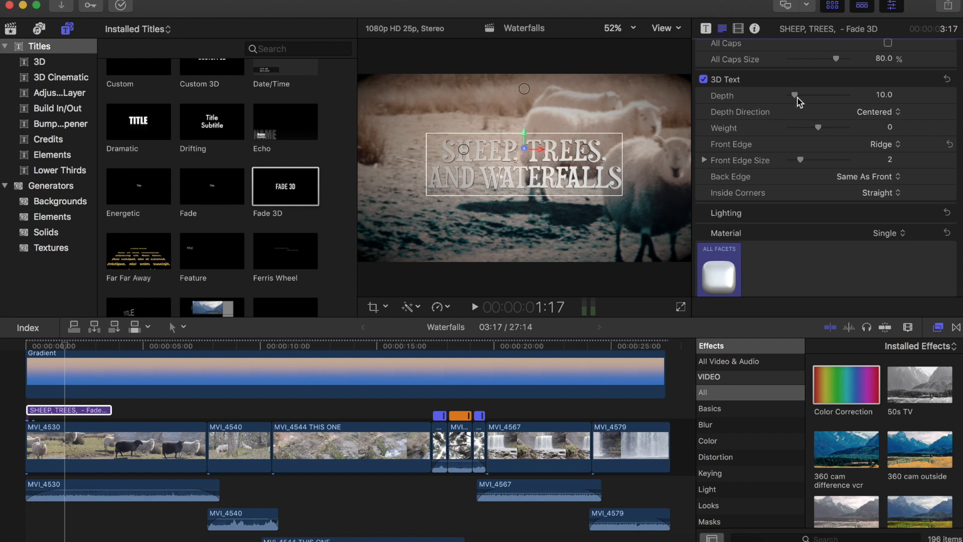
pyautogui.moveTo(795, 97); pyautogui.dragTo(828, 100)
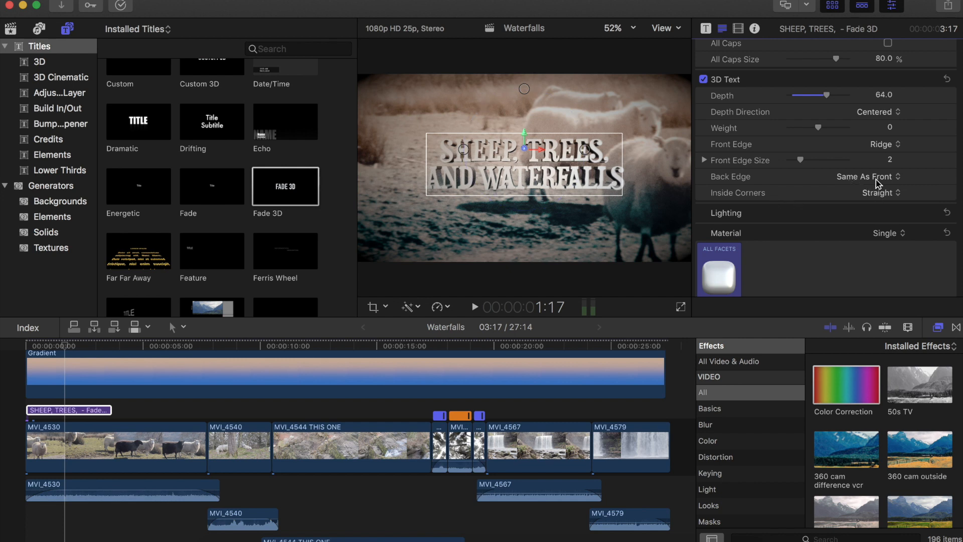
# - Set the 3D text weight to about 1.12
pyautogui.scroll(-2, 886, 184)
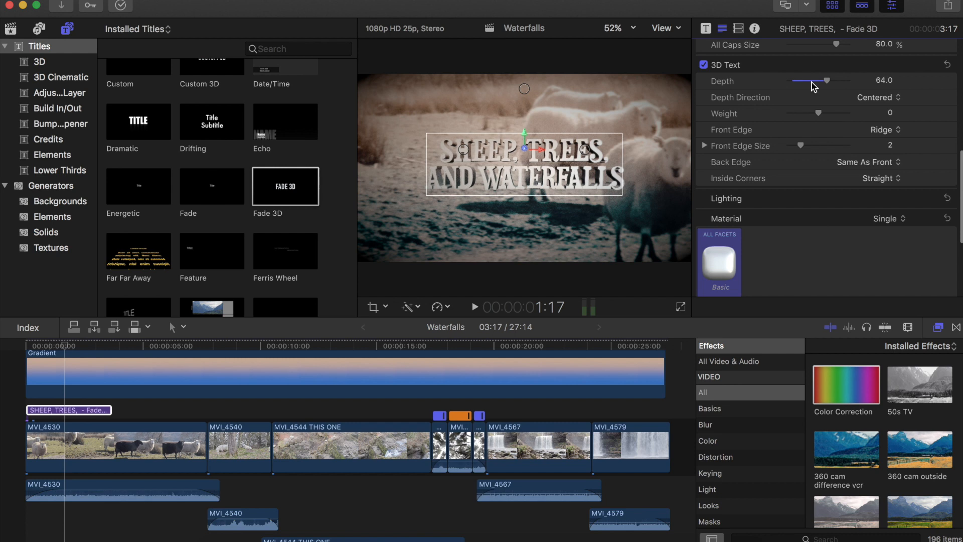
pyautogui.moveTo(823, 114); pyautogui.dragTo(831, 112)
pyautogui.click(833, 114)
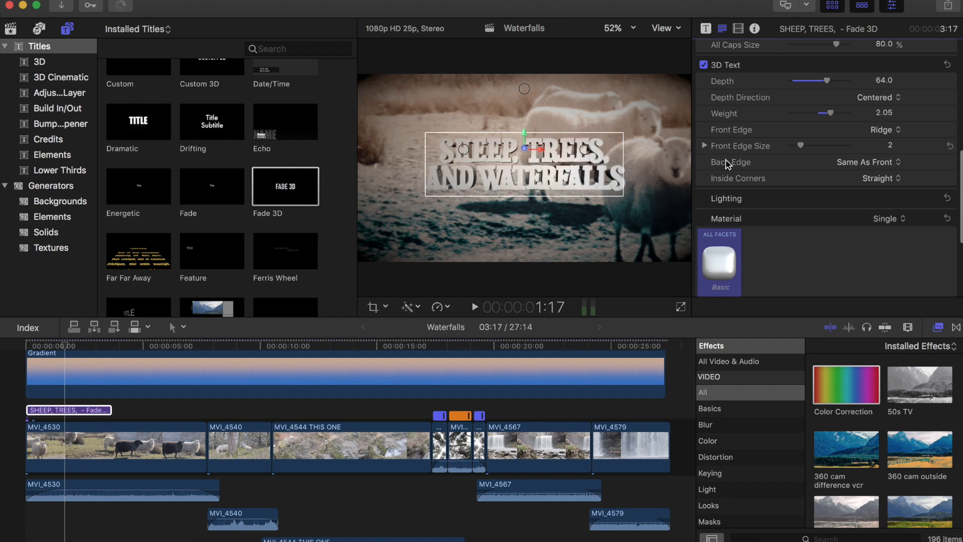
pyautogui.click(828, 115)
pyautogui.moveTo(830, 114); pyautogui.dragTo(827, 113)
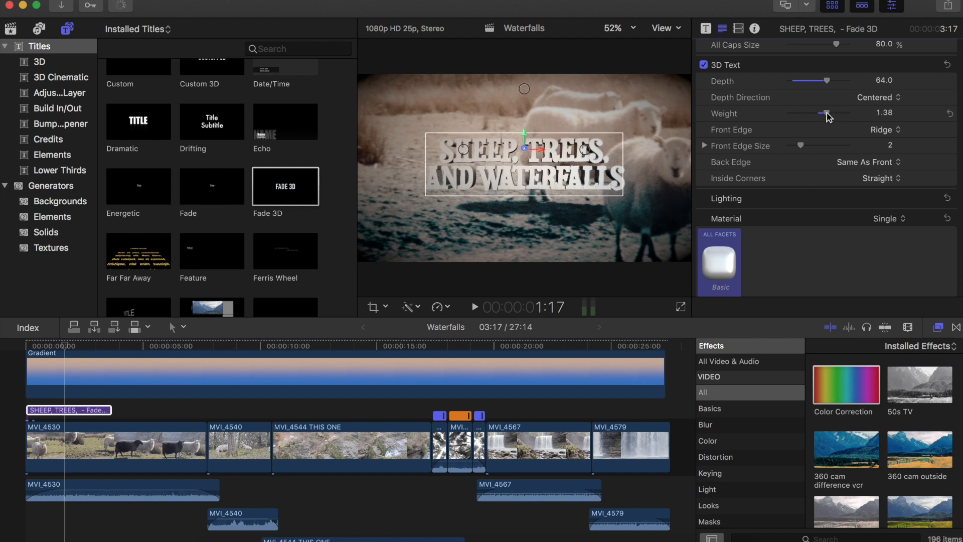
pyautogui.moveTo(826, 117); pyautogui.dragTo(825, 117)
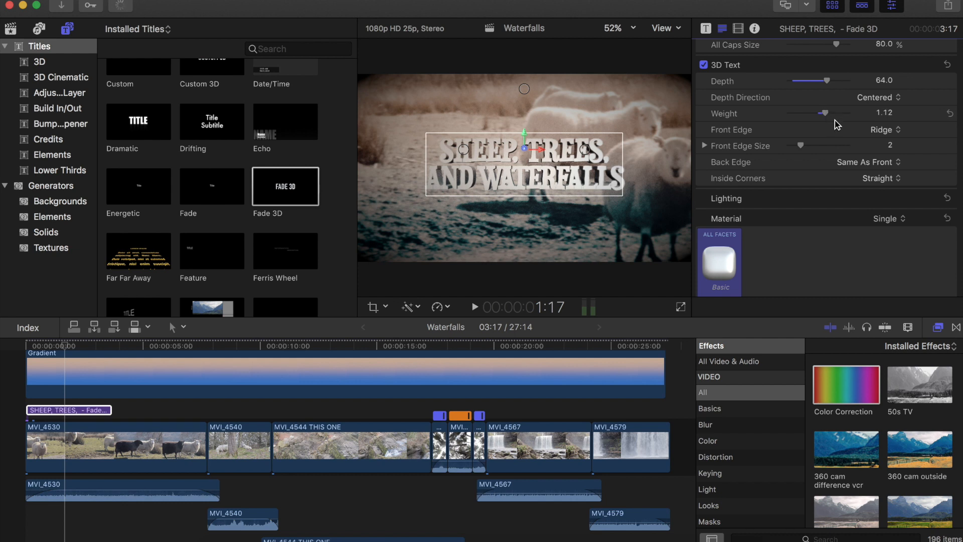
# - Set the title material's colour to a pale green and its substance type to Textured
pyautogui.scroll(-8, 841, 139)
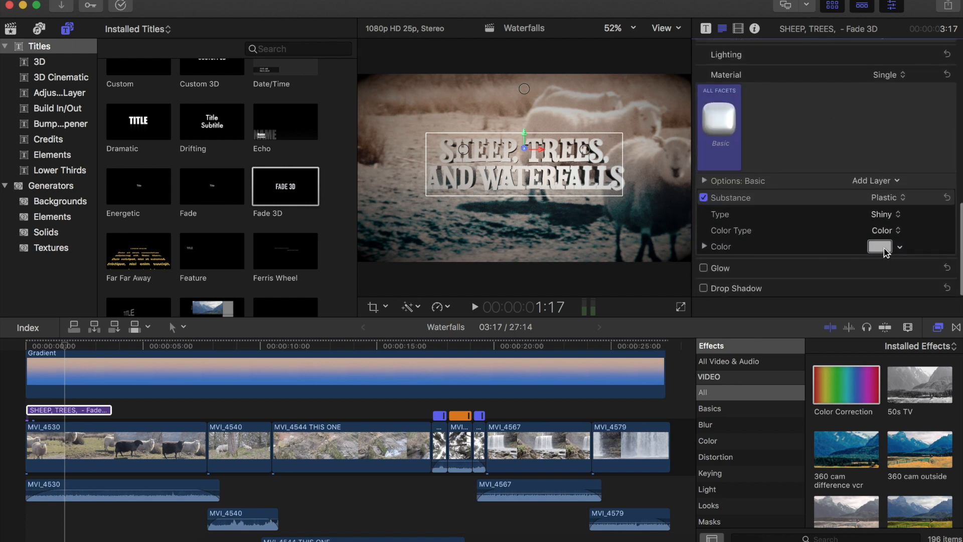
pyautogui.click(879, 248)
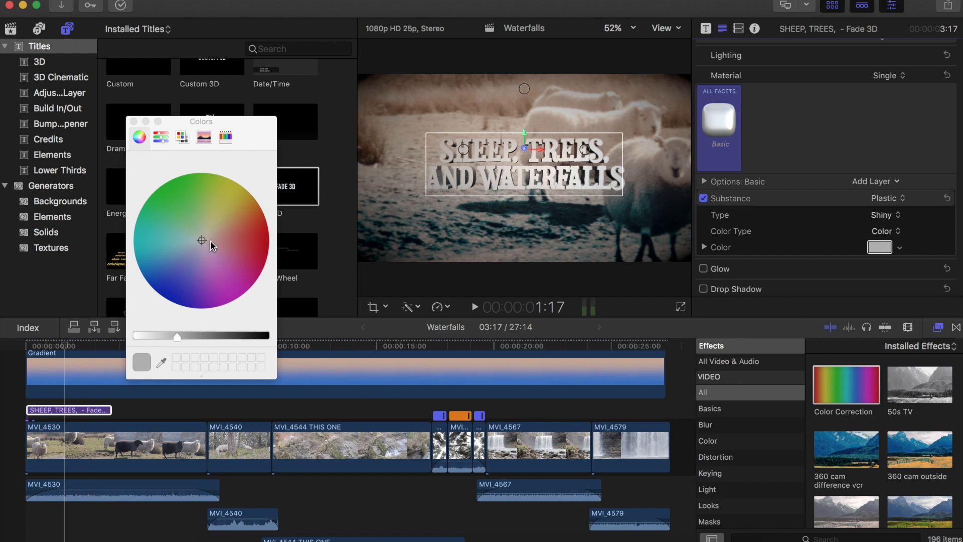
pyautogui.click(188, 218)
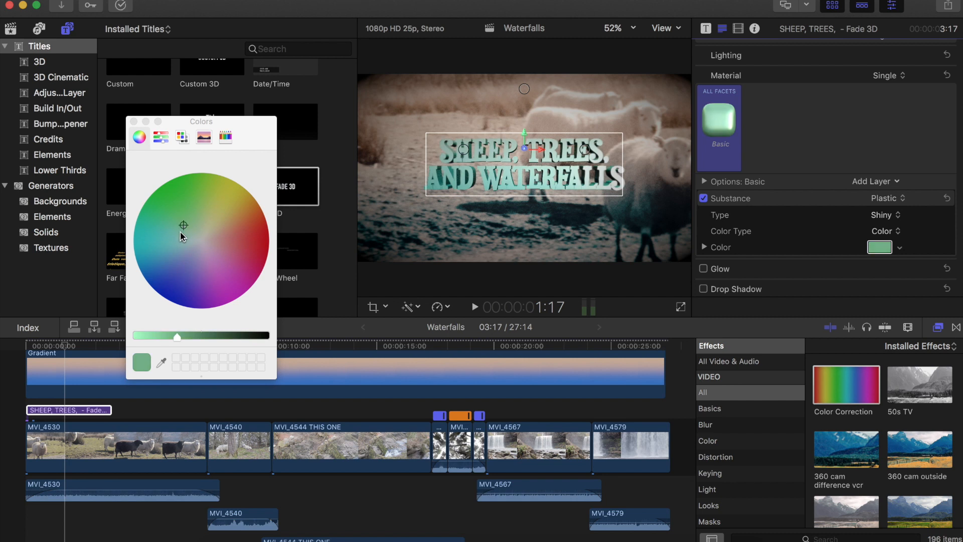
pyautogui.click(180, 231)
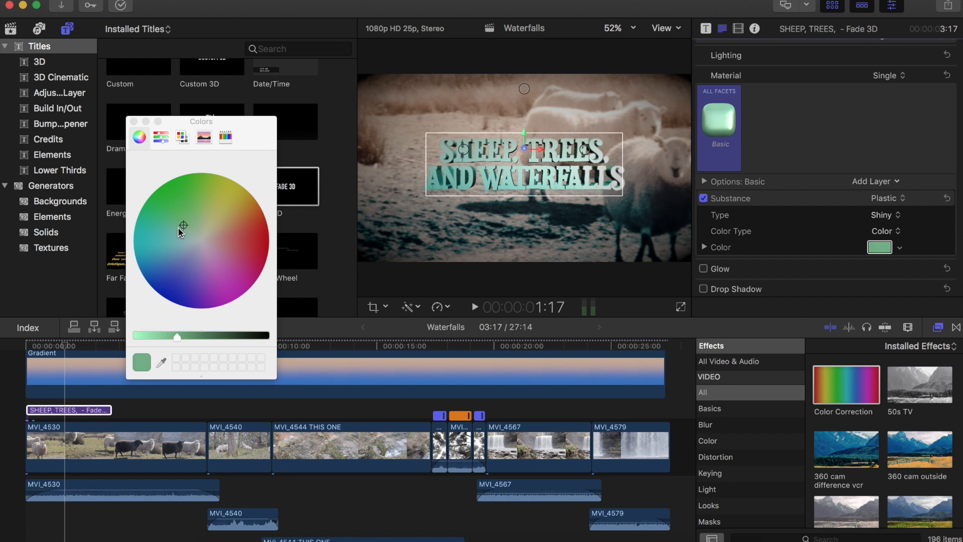
pyautogui.click(134, 122)
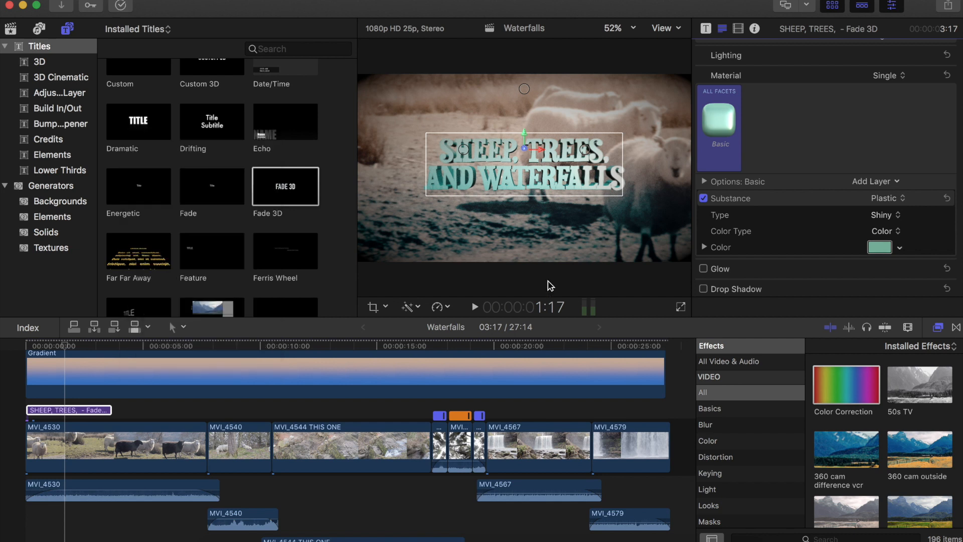
pyautogui.click(886, 217)
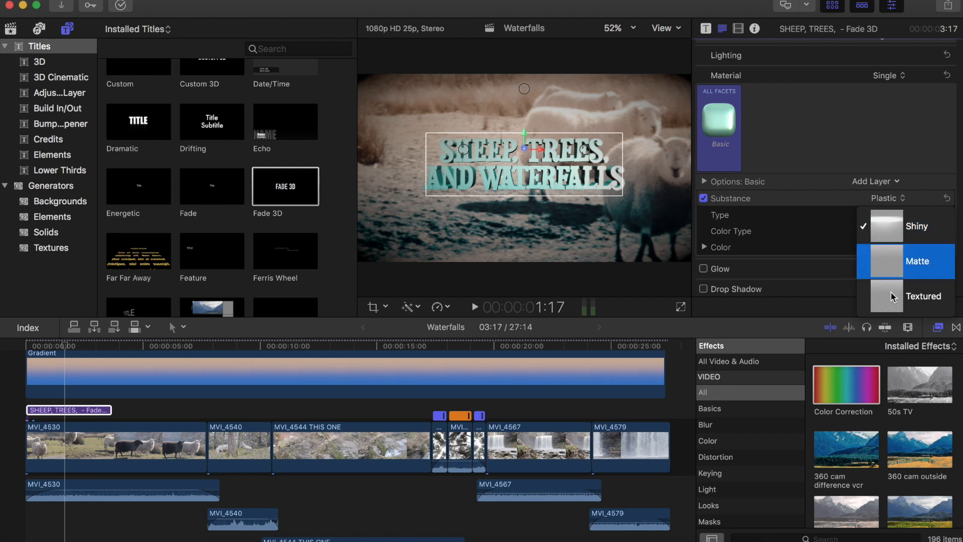
pyautogui.press('Escape')
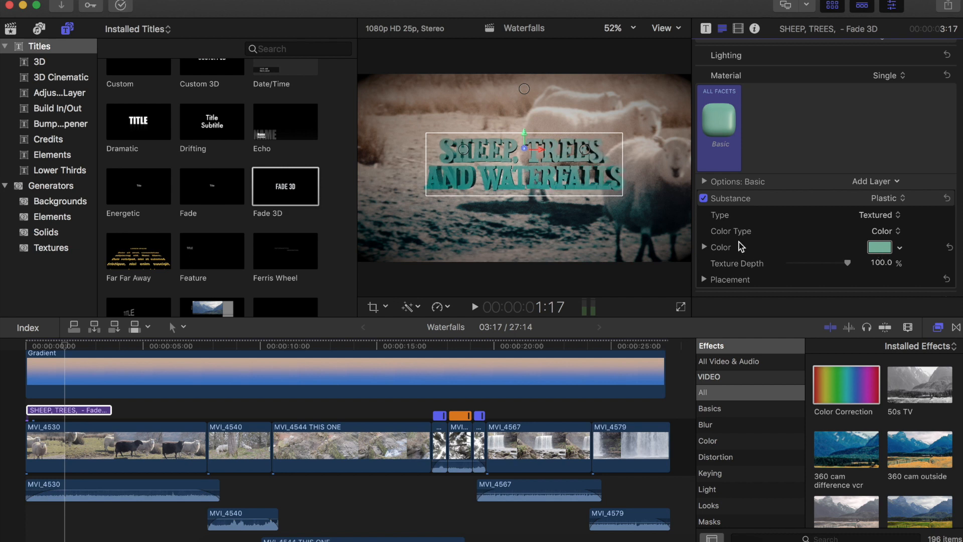
# - Enable Glow on the title and set the glow colour to white
pyautogui.scroll(-2, 739, 242)
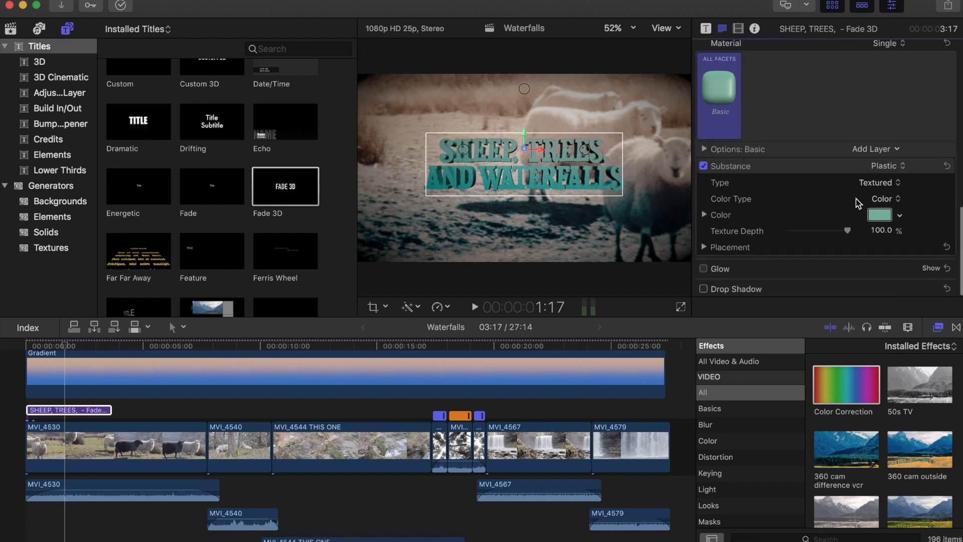
pyautogui.click(931, 269)
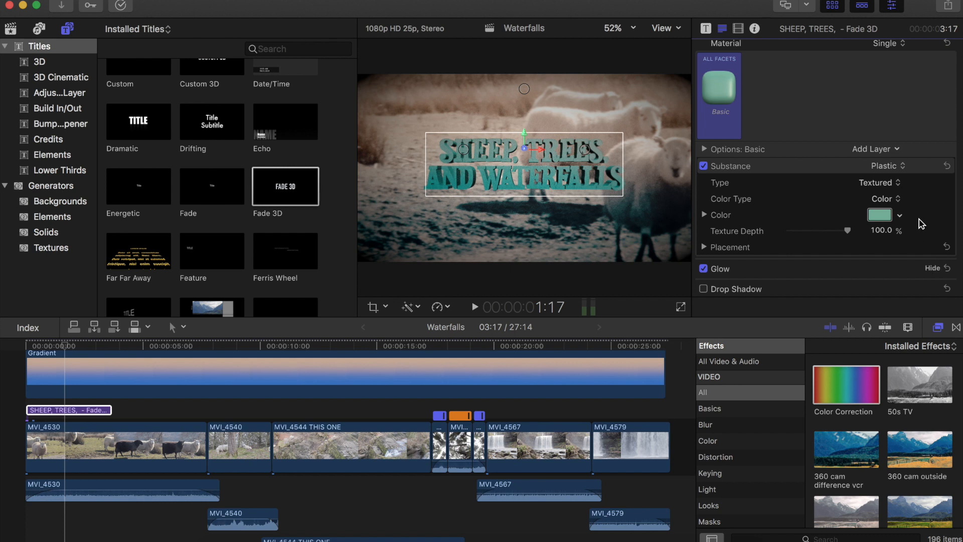
pyautogui.scroll(-1, 922, 224)
pyautogui.scroll(-3, 922, 224)
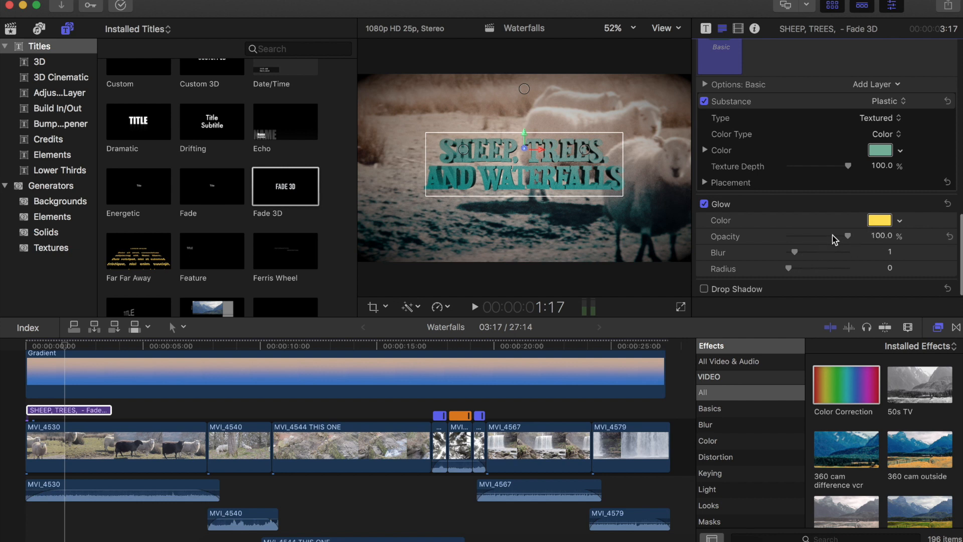
pyautogui.click(878, 221)
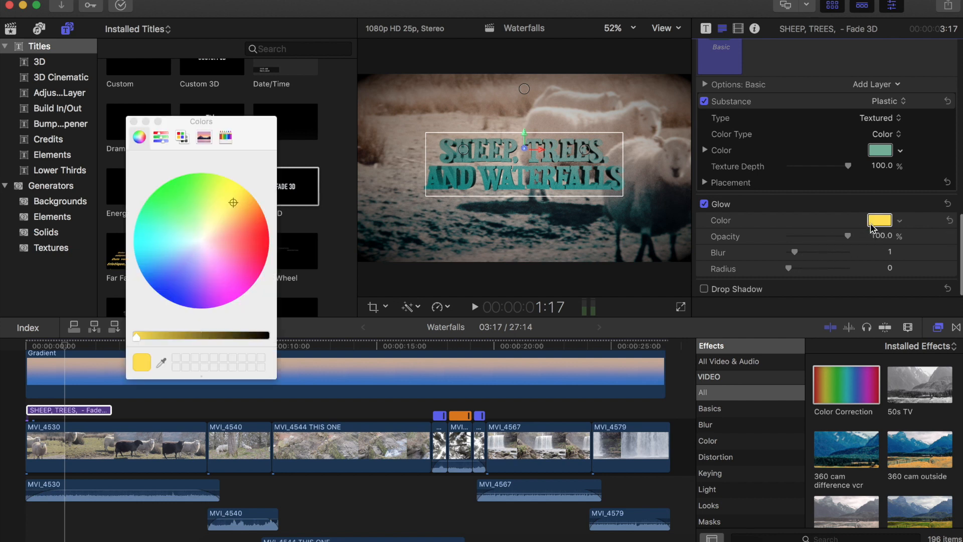
pyautogui.click(201, 239)
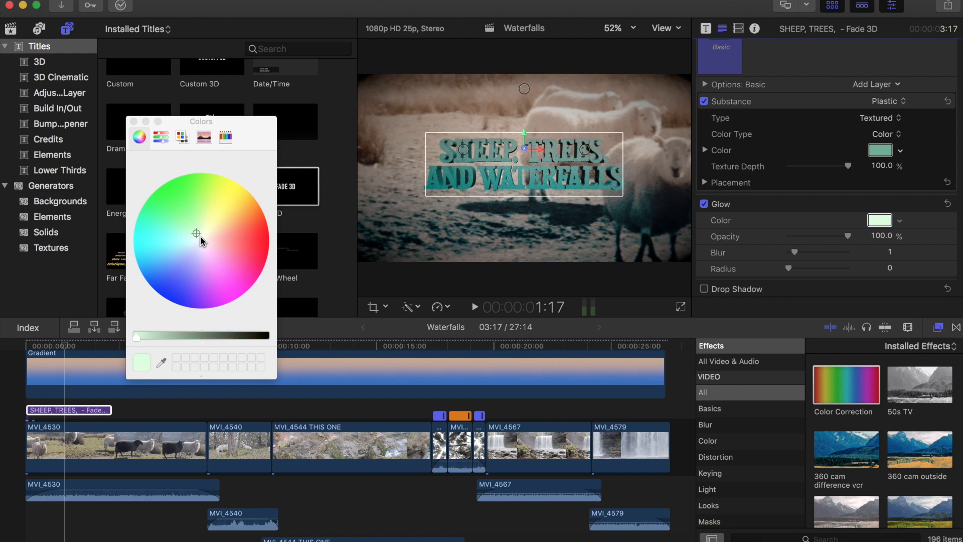
pyautogui.click(202, 238)
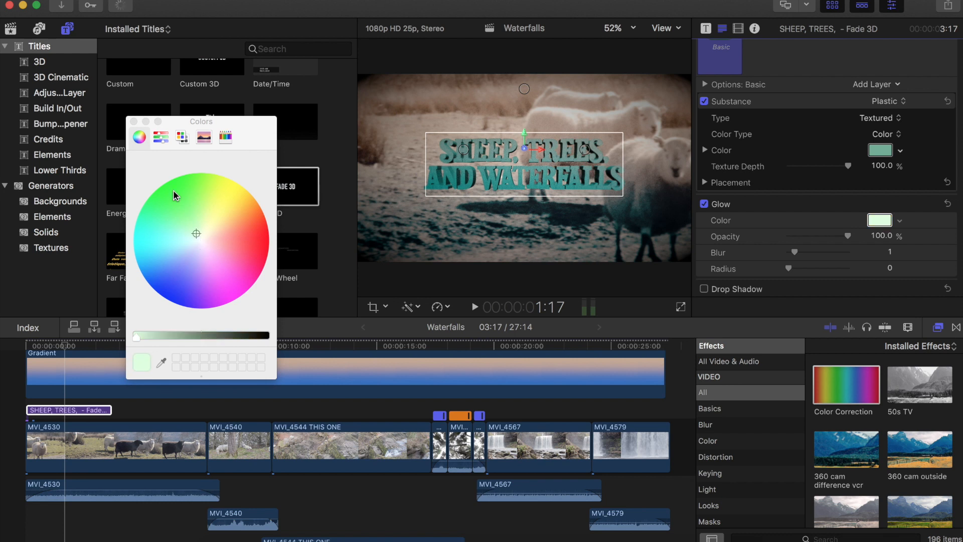
pyautogui.click(135, 126)
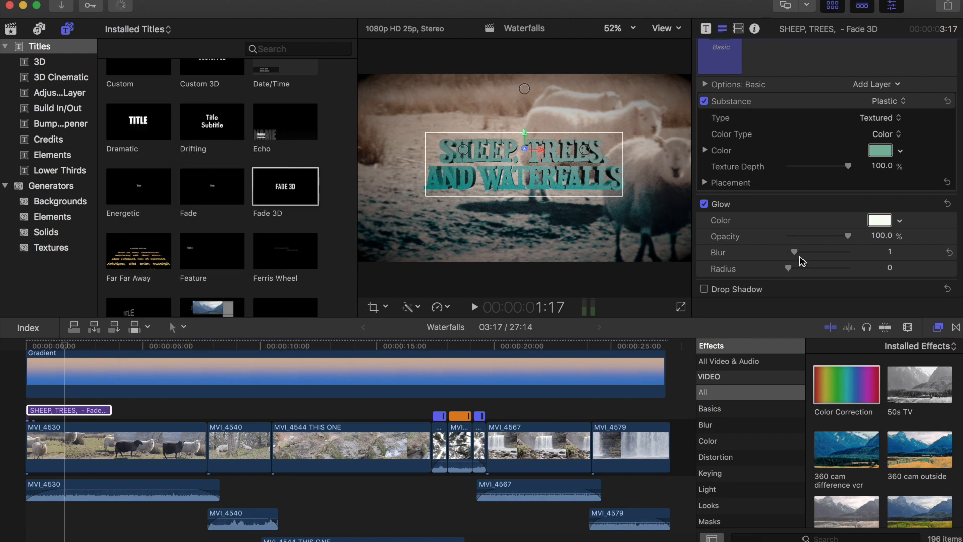
# - Set the glow radius to 90 and the glow blur to 10
pyautogui.moveTo(790, 271); pyautogui.dragTo(823, 270)
pyautogui.moveTo(835, 268); pyautogui.dragTo(833, 272)
pyautogui.moveTo(845, 272); pyautogui.dragTo(846, 274)
pyautogui.click(804, 254)
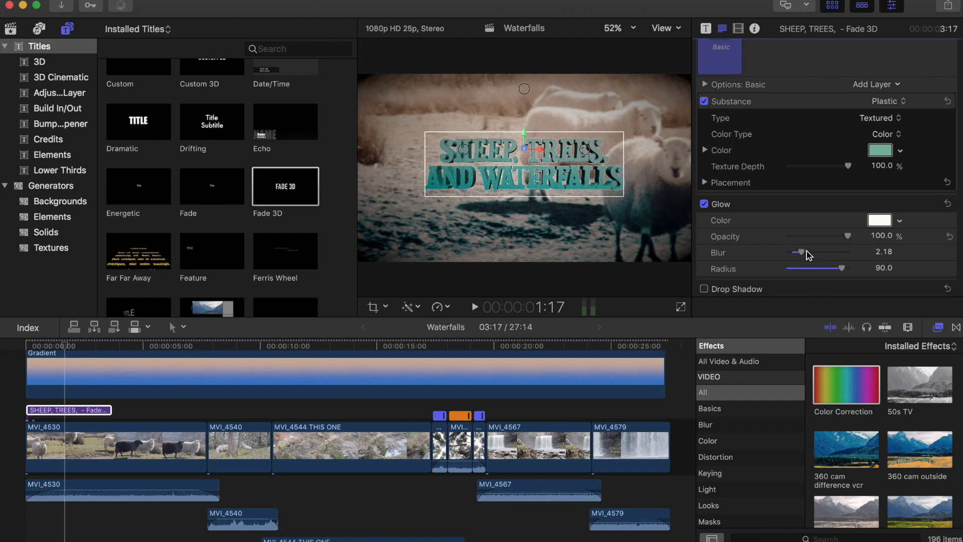
pyautogui.click(810, 252)
pyautogui.click(829, 253)
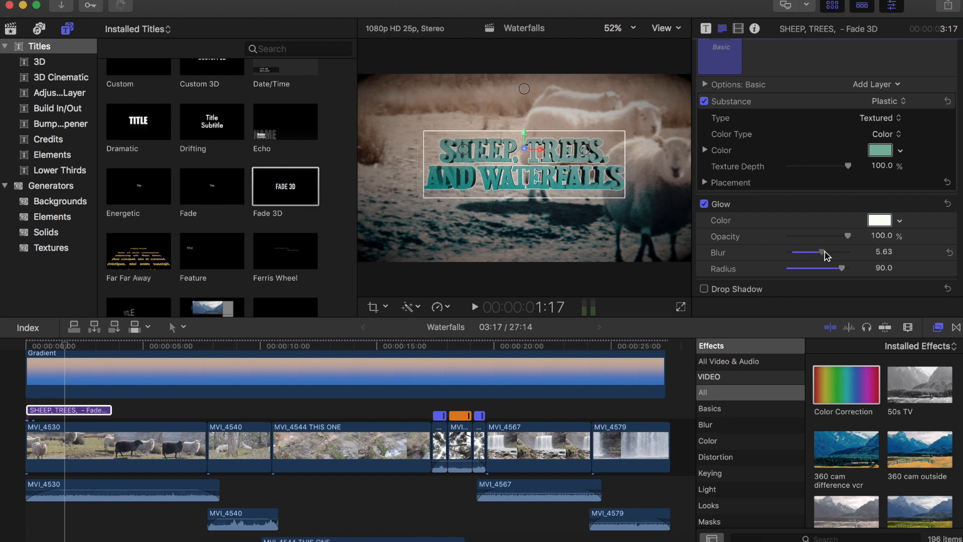
pyautogui.click(827, 255)
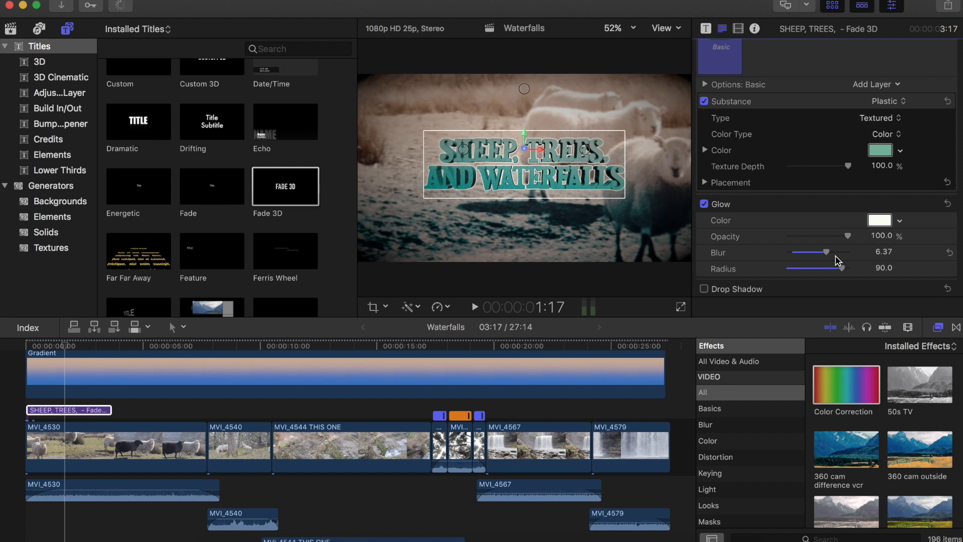
pyautogui.click(834, 253)
pyautogui.scroll(-1, 834, 251)
pyautogui.moveTo(836, 256)
pyautogui.mouseDown()
pyautogui.moveTo(855, 255)
pyautogui.moveTo(846, 254)
pyautogui.mouseUp()
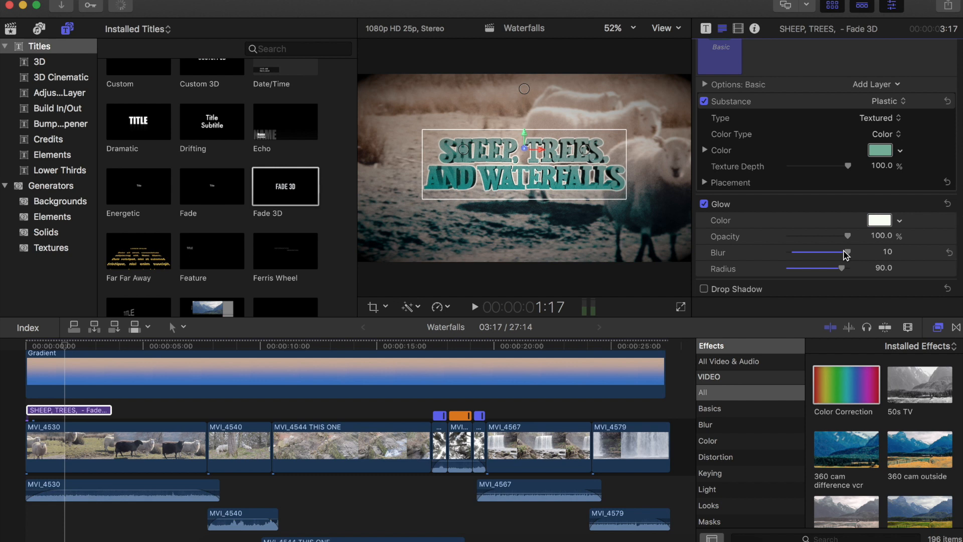
# - Enable the drop shadow and set its blur to about 7.93 and distance to 17
pyautogui.scroll(-2, 845, 253)
pyautogui.click(705, 289)
pyautogui.click(930, 290)
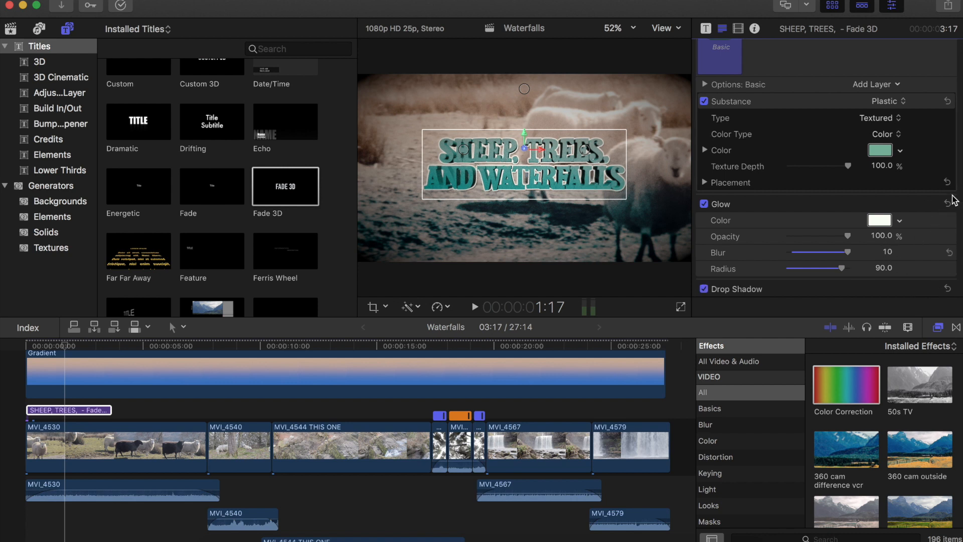
pyautogui.scroll(-2, 946, 251)
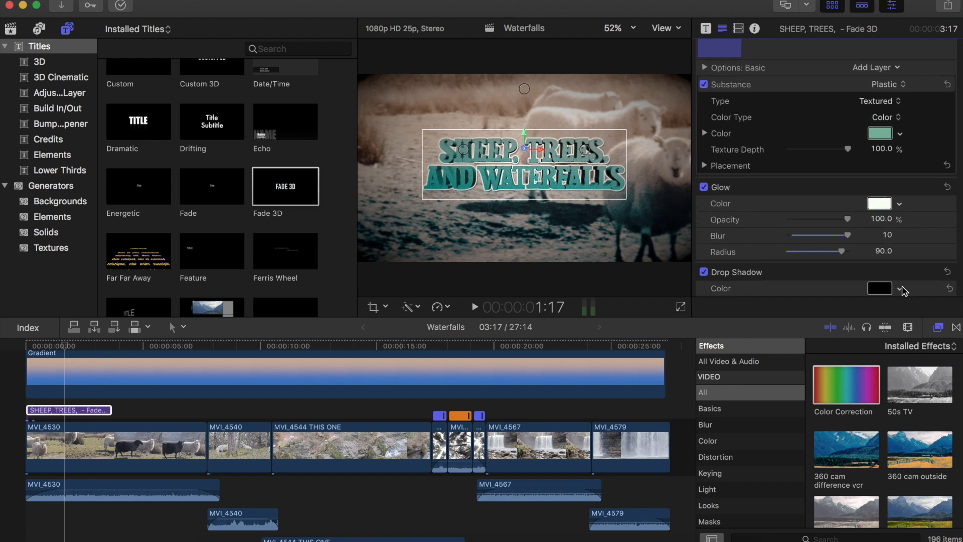
pyautogui.scroll(-5, 910, 271)
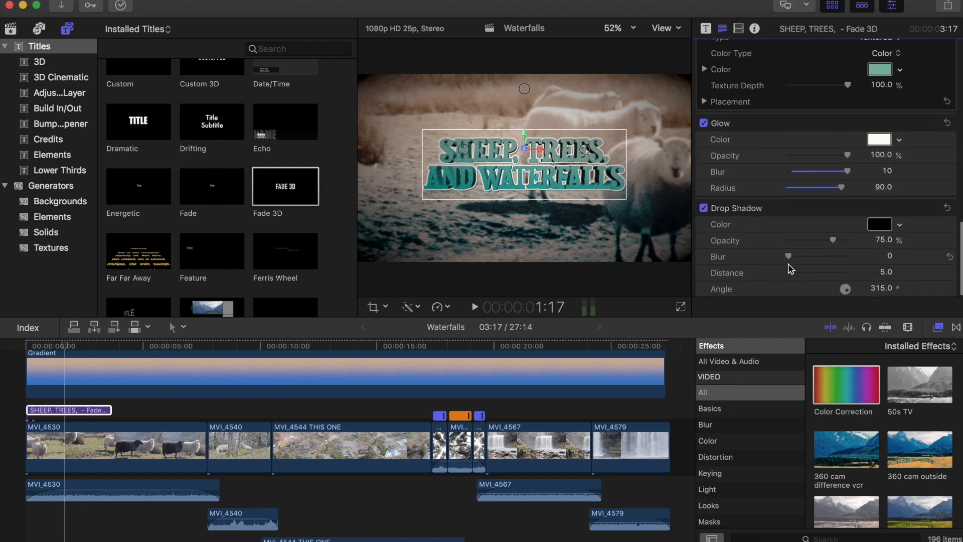
pyautogui.moveTo(789, 259); pyautogui.dragTo(819, 260)
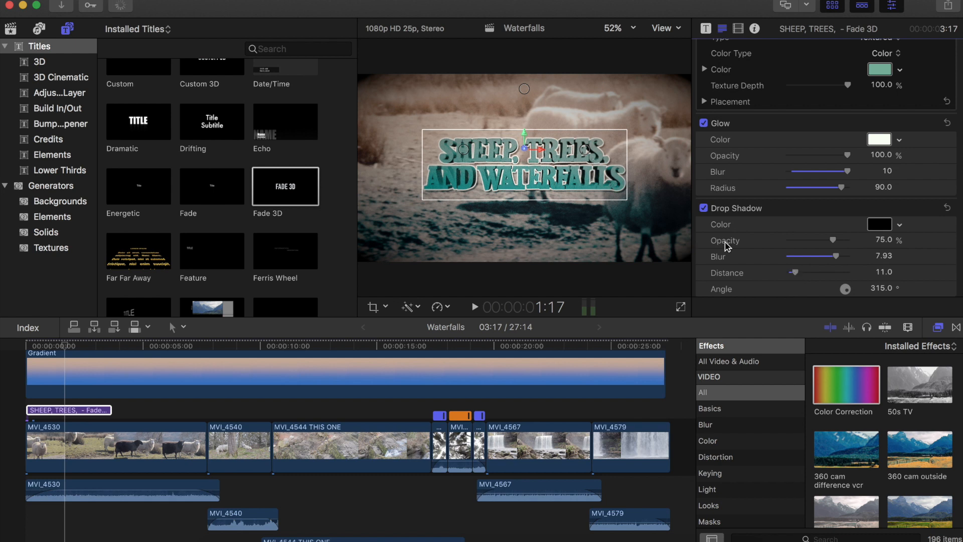
pyautogui.moveTo(797, 276); pyautogui.dragTo(848, 276)
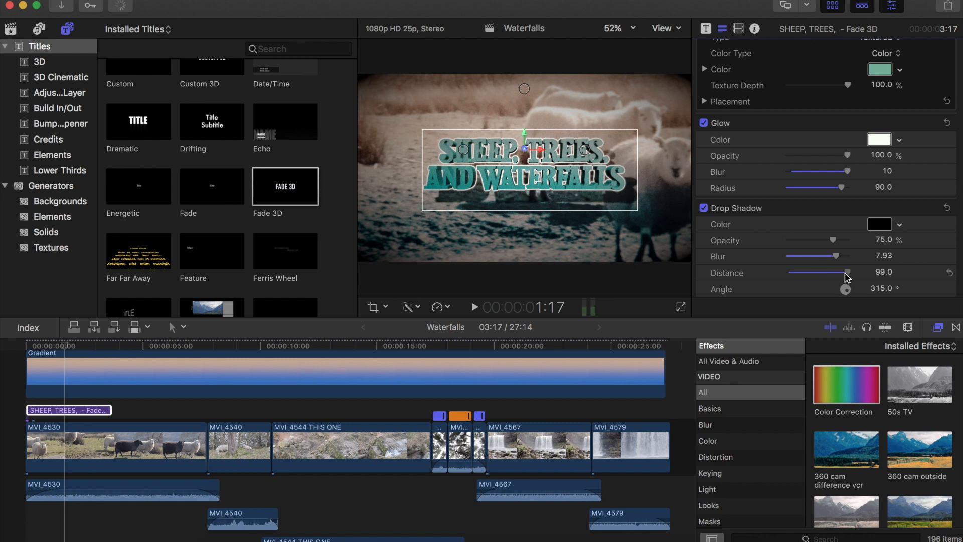
pyautogui.moveTo(845, 276); pyautogui.dragTo(843, 275)
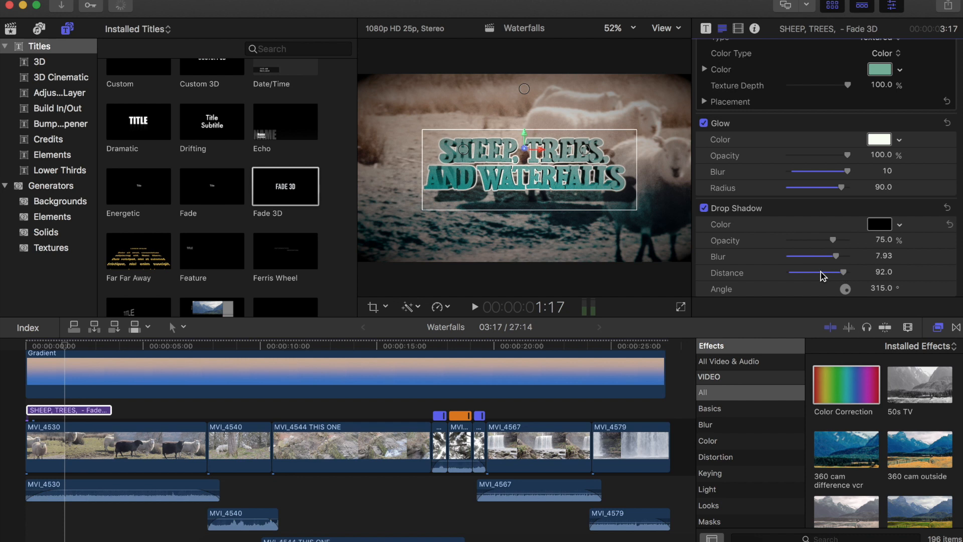
pyautogui.click(798, 273)
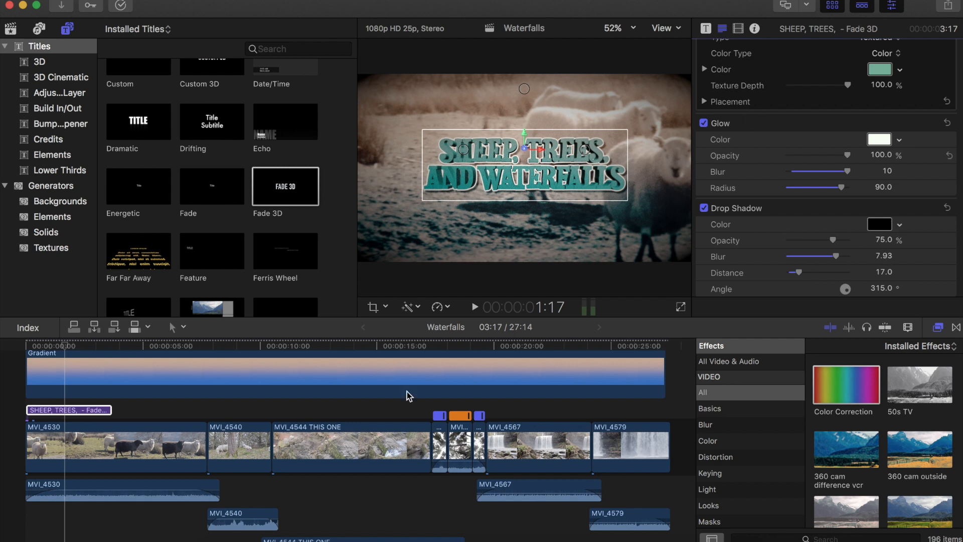
# - Deselect the title and move the playhead to about 11 seconds to preview the timeline
pyautogui.click(112, 414)
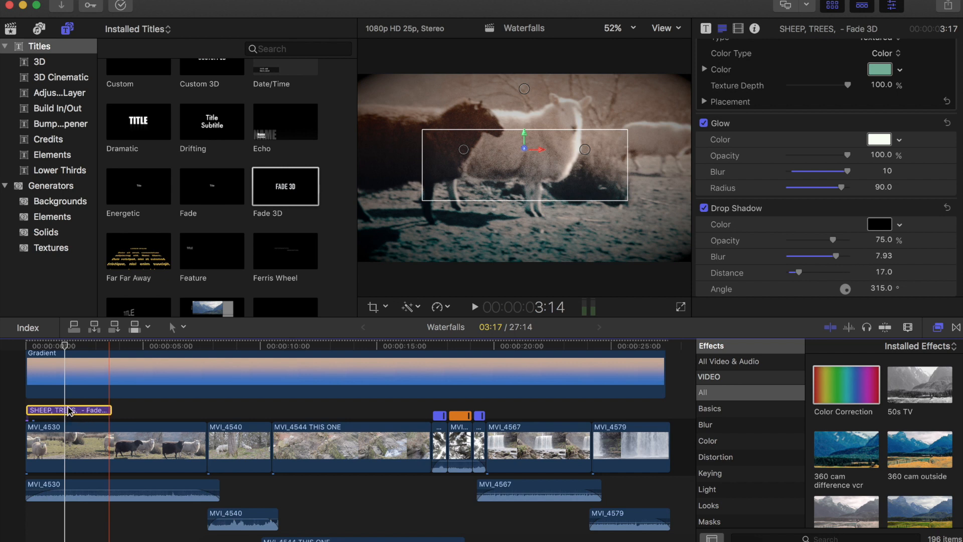
pyautogui.click(282, 408)
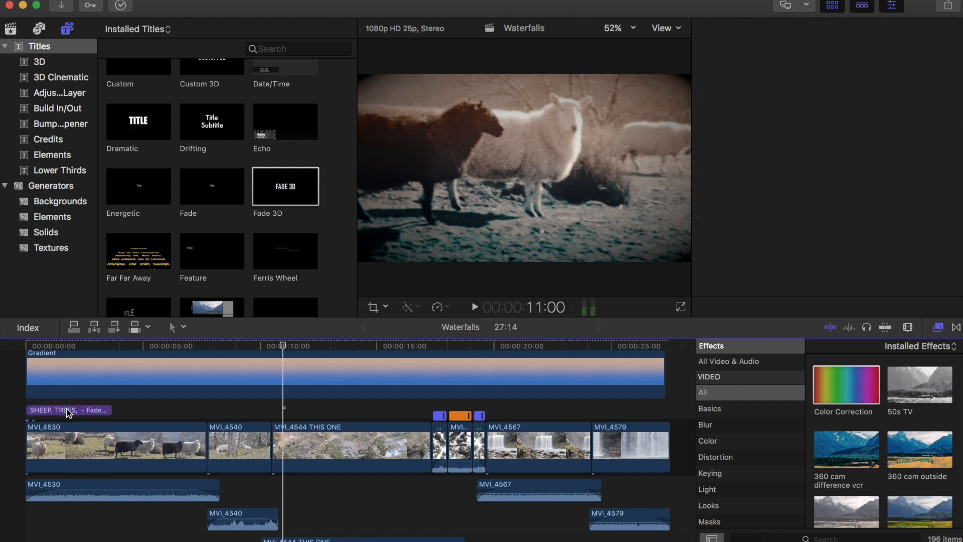
# - Trim the end of the Fade 3D title clip so it is shorter, about 1 second long
pyautogui.moveTo(112, 410); pyautogui.dragTo(80, 414)
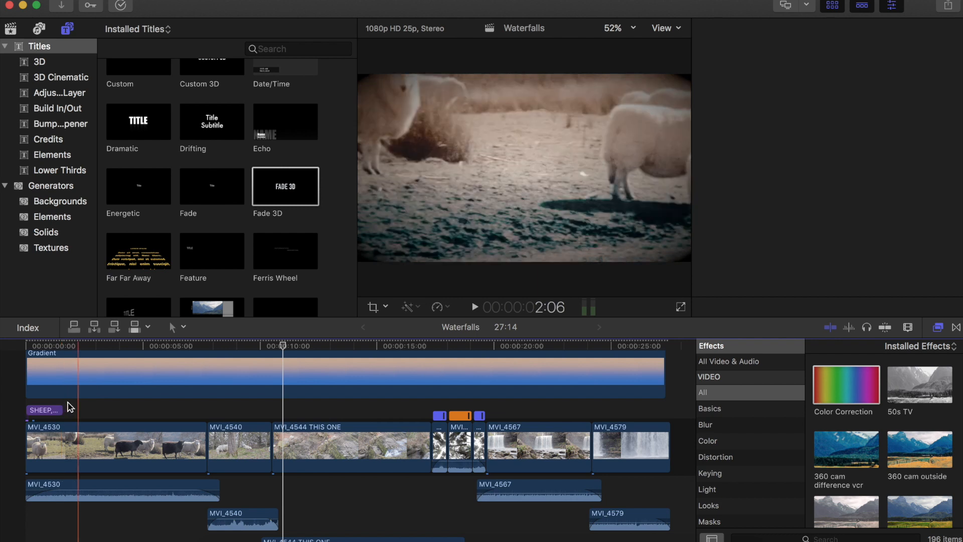
# - Skim the start of the timeline to preview the title over the sheep footage
pyautogui.click(44, 407)
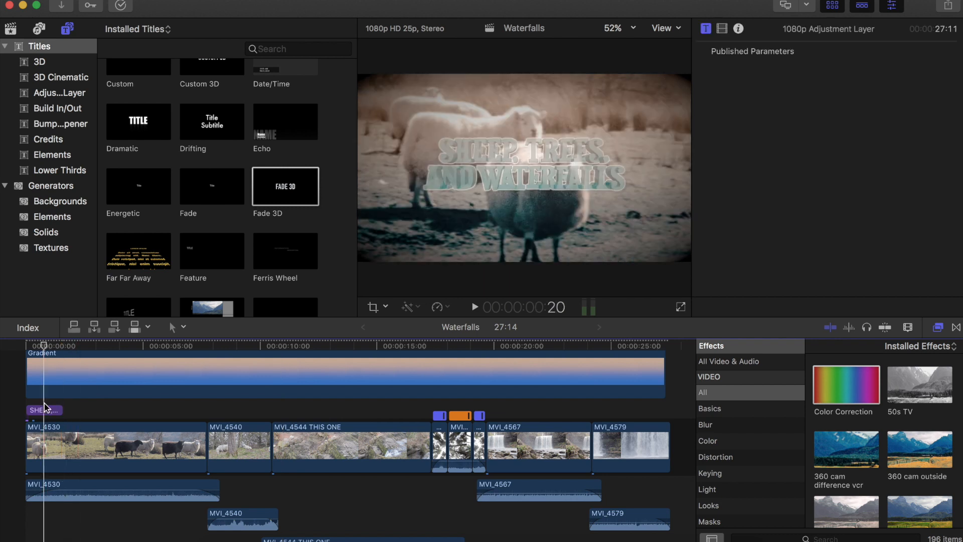
pyautogui.click(243, 418)
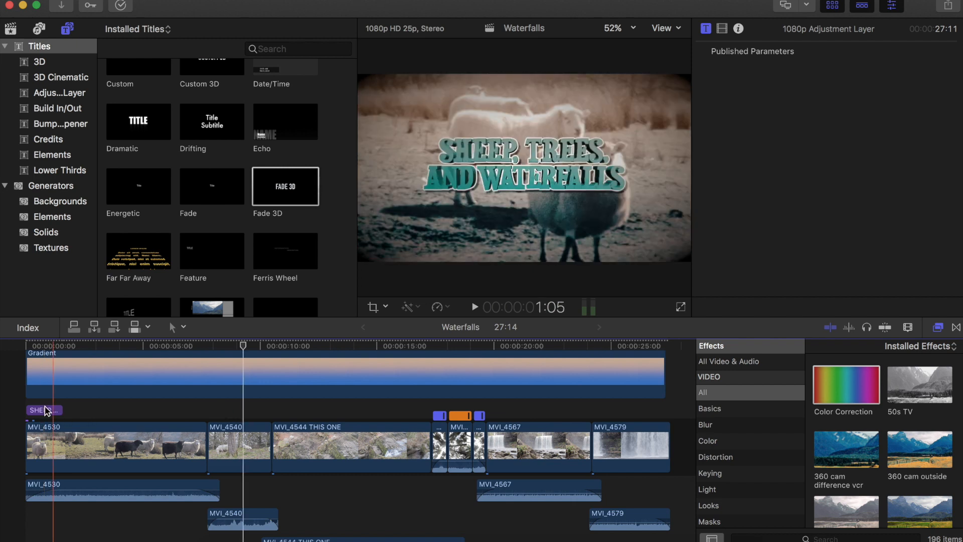
pyautogui.press('q')
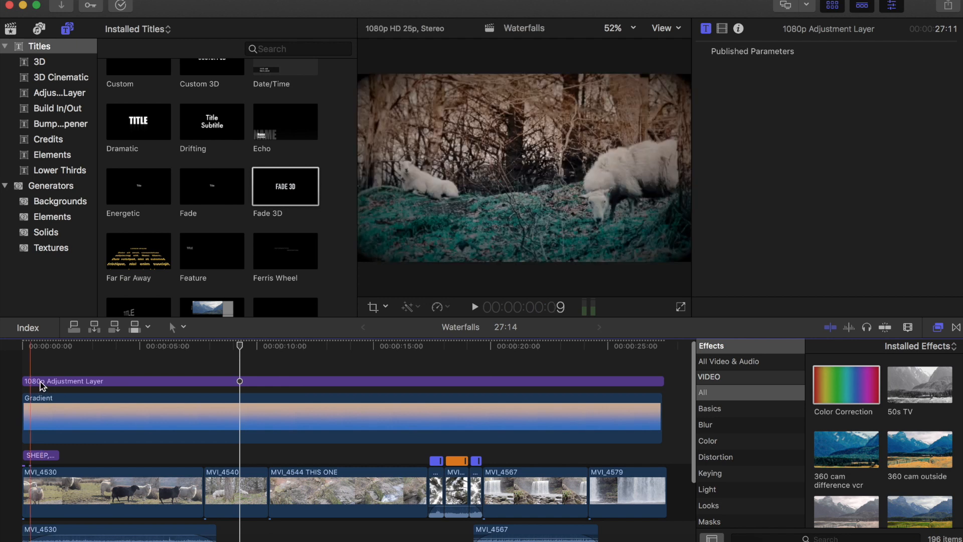
# - Try moving the title clip above the adjustment layer, preview it, and undo the move
pyautogui.click(33, 454)
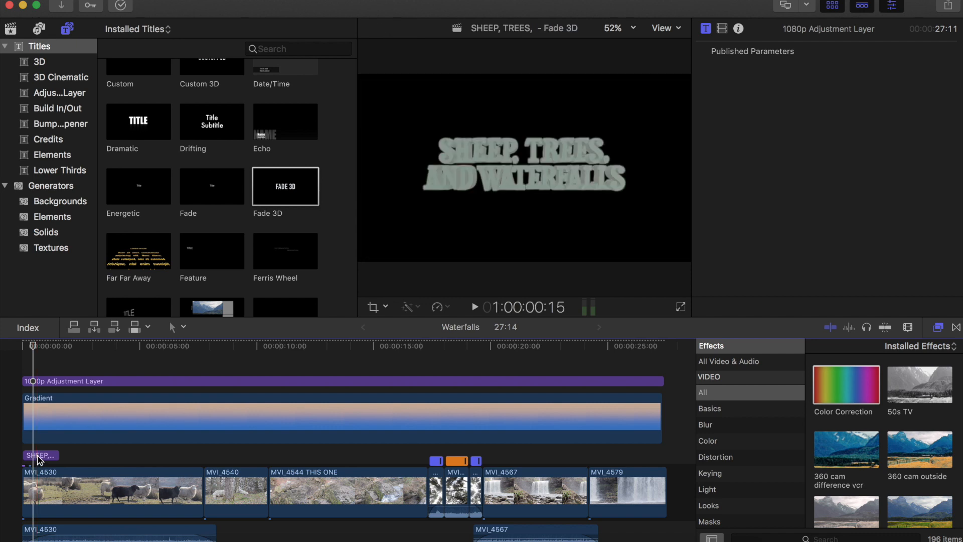
pyautogui.click(45, 448)
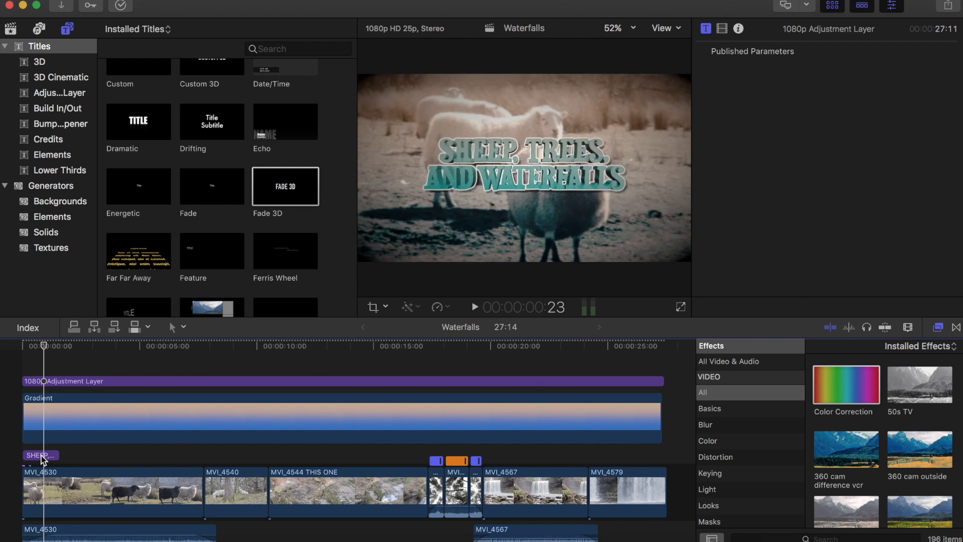
pyautogui.click(41, 454)
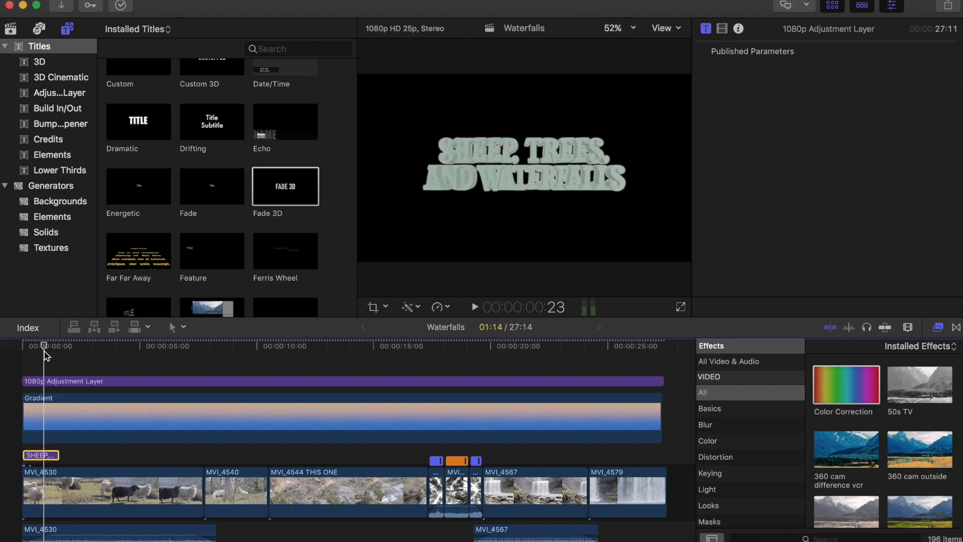
pyautogui.moveTo(42, 454); pyautogui.dragTo(45, 351)
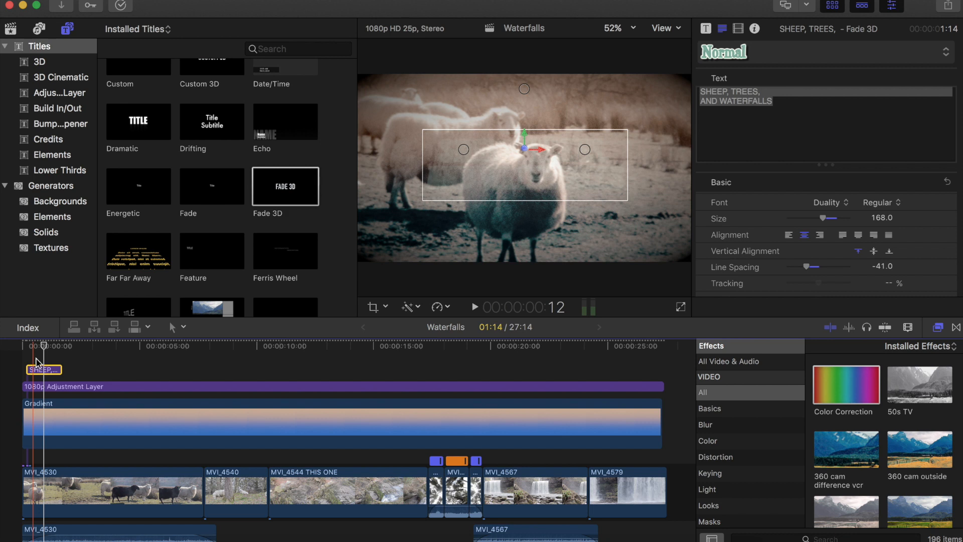
pyautogui.click(35, 359)
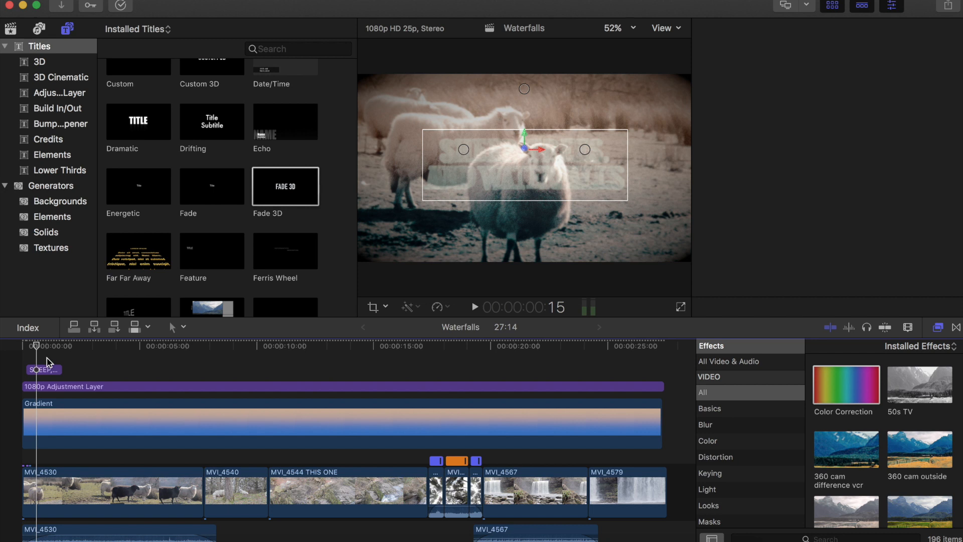
pyautogui.click(47, 360)
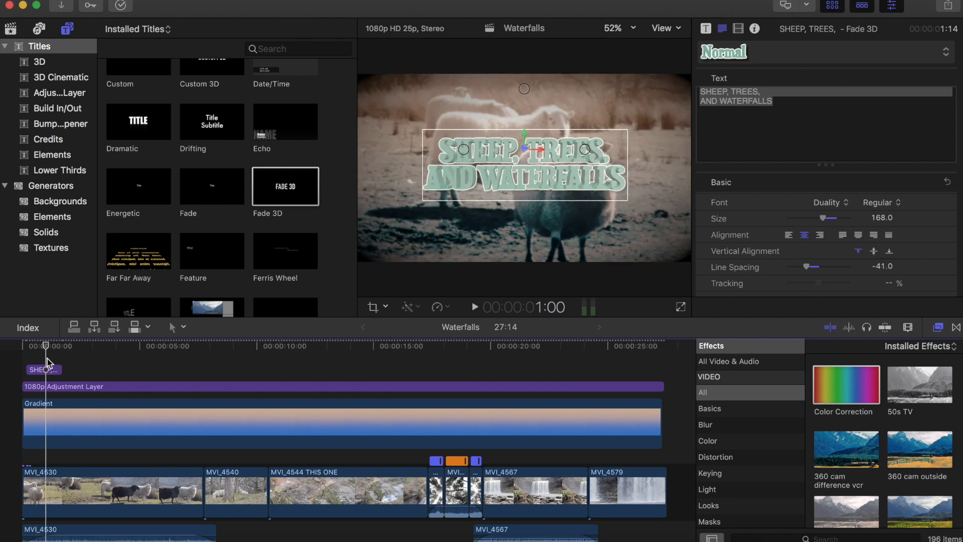
pyautogui.press('Home')
pyautogui.press('super+z')
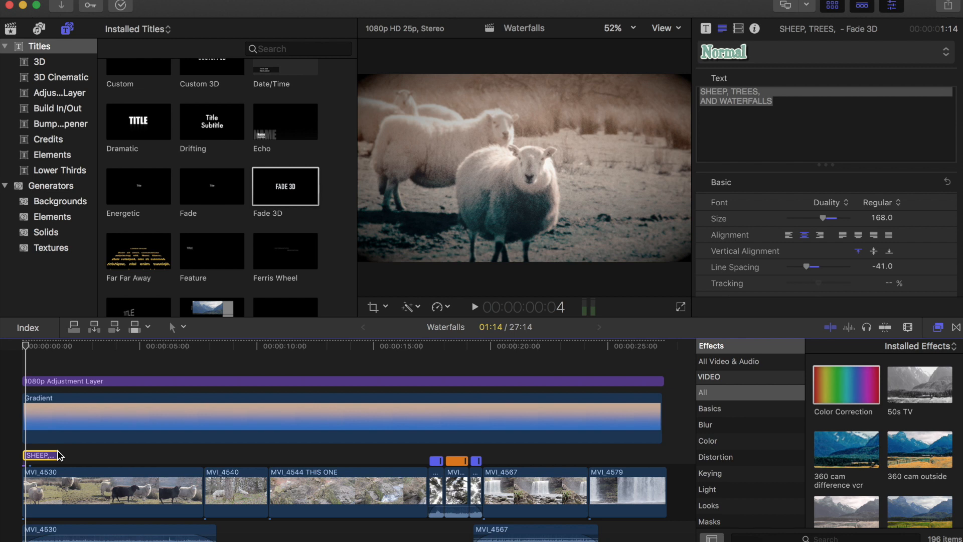
# - Move the playhead to about 20 seconds at the start of the waterfall clip
pyautogui.moveTo(58, 452); pyautogui.dragTo(193, 458)
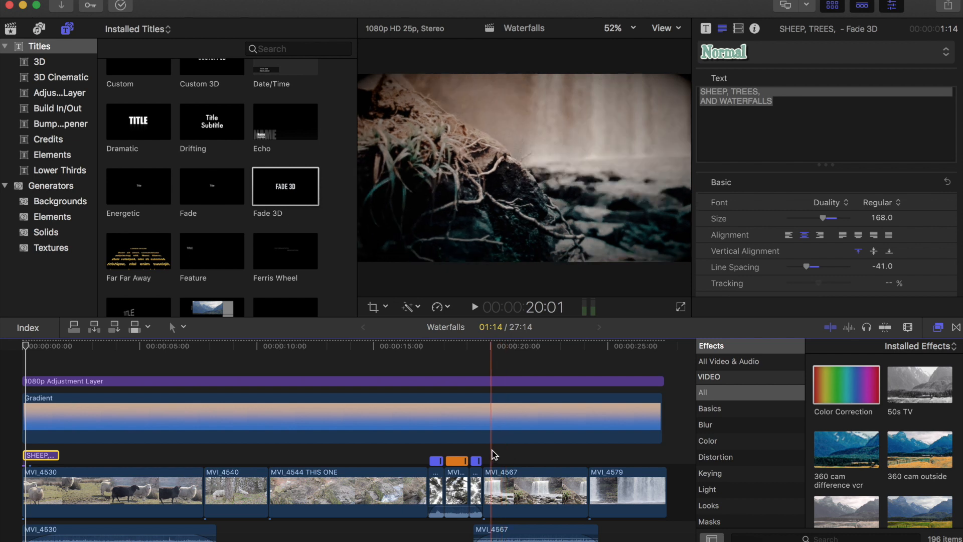
pyautogui.click(493, 450)
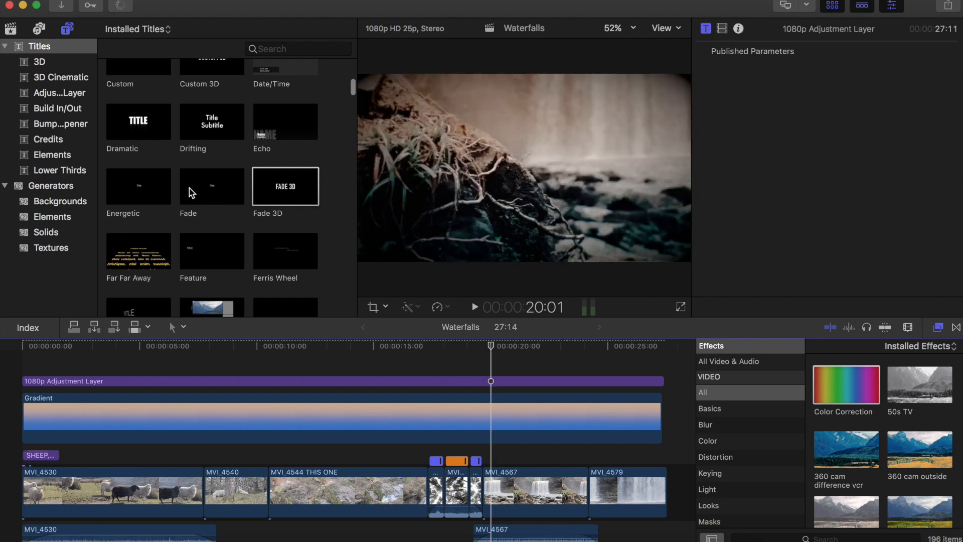
# - Add a Basic Lower Third title to the timeline starting at the playhead around 20 seconds
pyautogui.scroll(3, 189, 188)
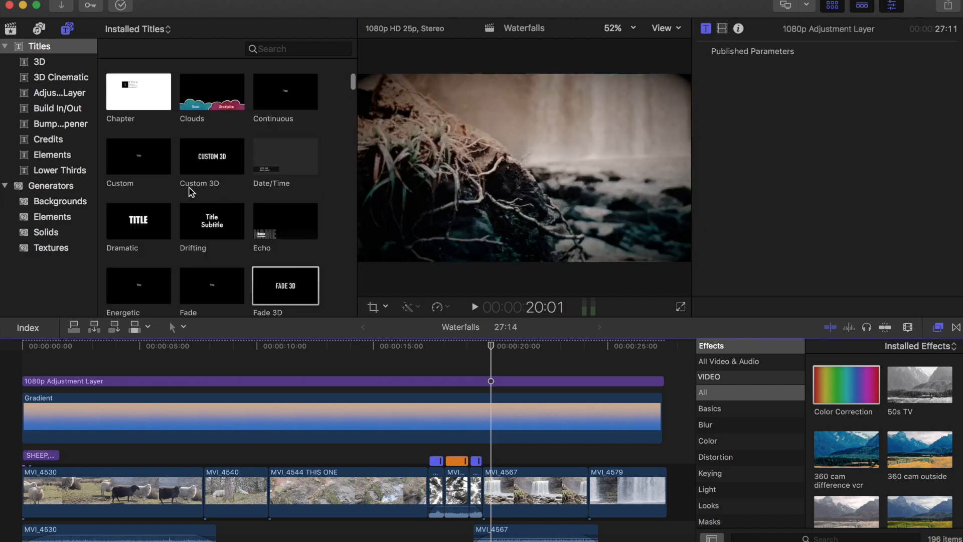
pyautogui.scroll(5, 191, 192)
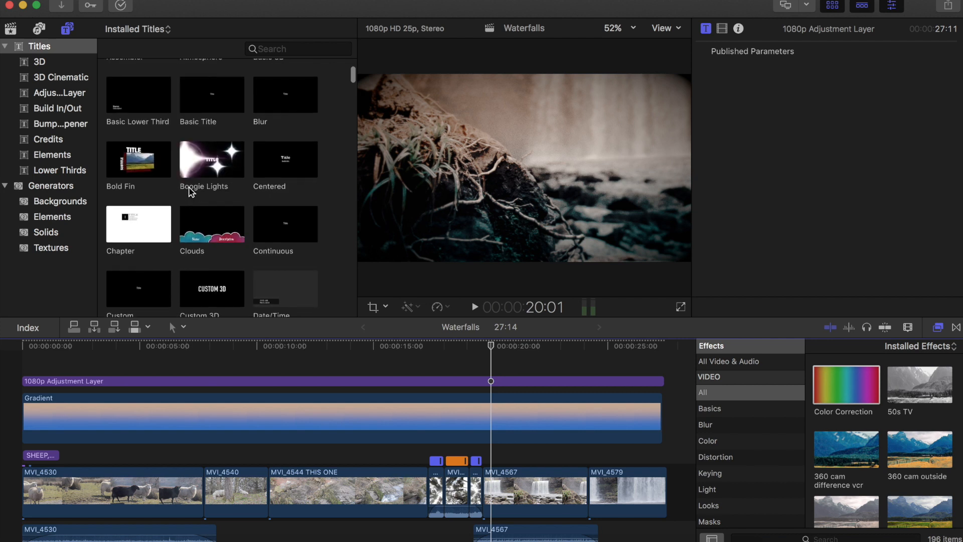
pyautogui.scroll(3, 191, 192)
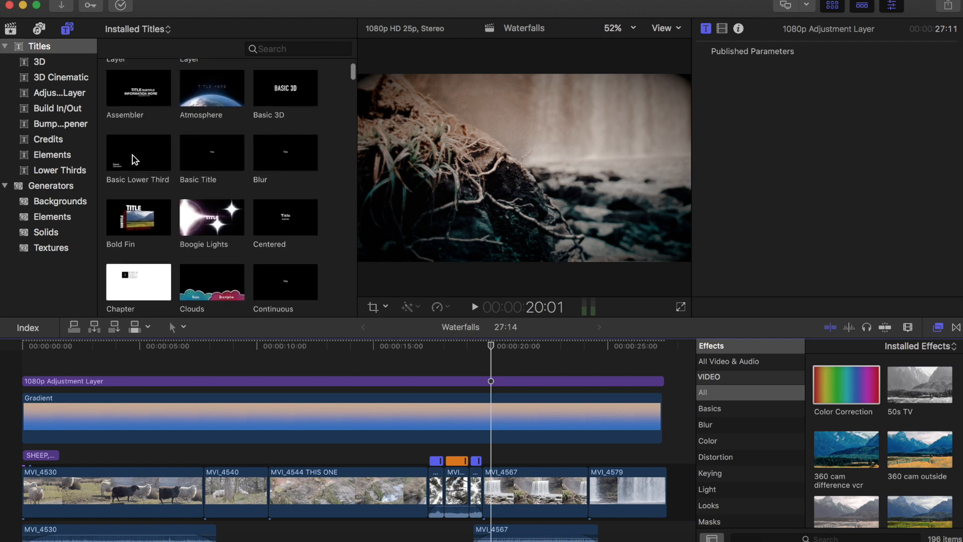
pyautogui.moveTo(138, 152); pyautogui.dragTo(499, 459)
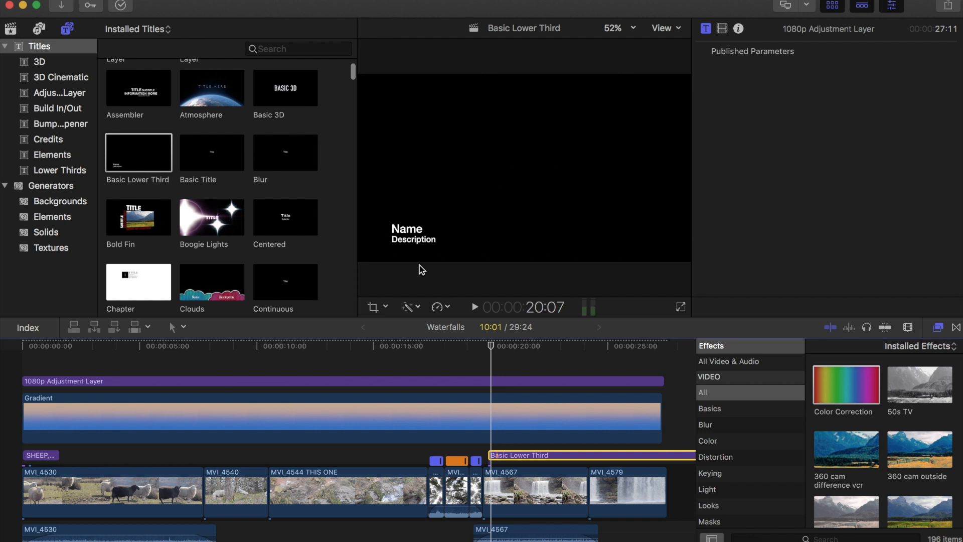
pyautogui.click(506, 455)
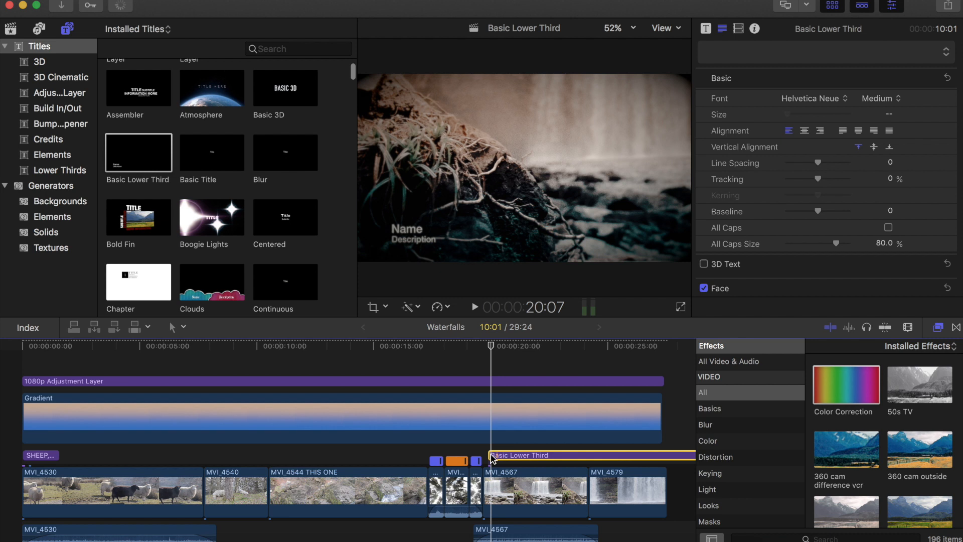
pyautogui.moveTo(491, 455); pyautogui.dragTo(496, 448)
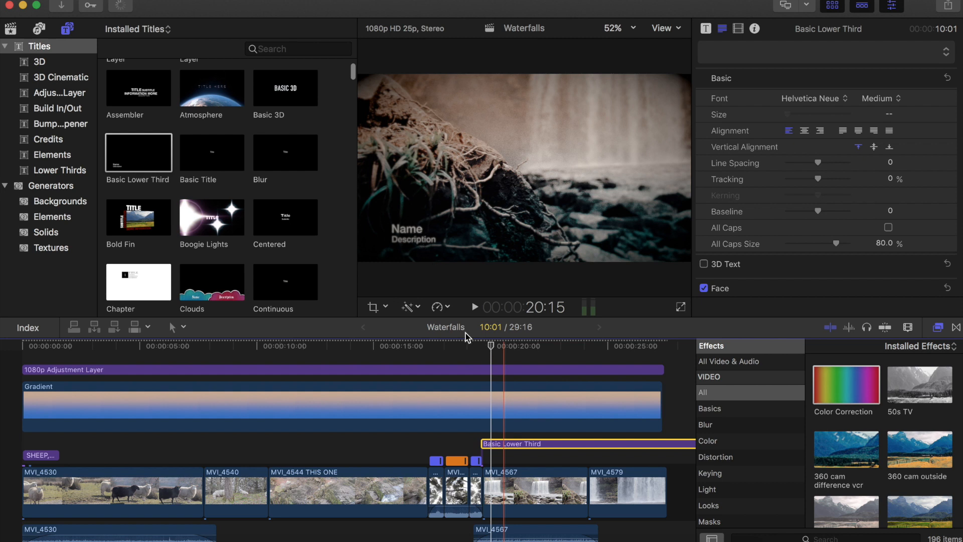
pyautogui.moveTo(496, 444); pyautogui.dragTo(498, 441)
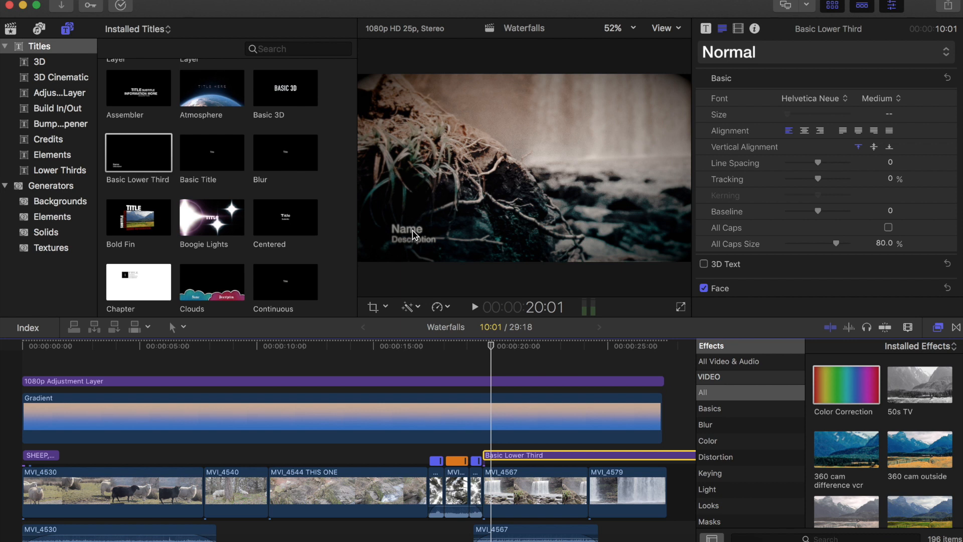
# - Replace the lower third's name text with "Four Trails Waterfall"
pyautogui.click(412, 231)
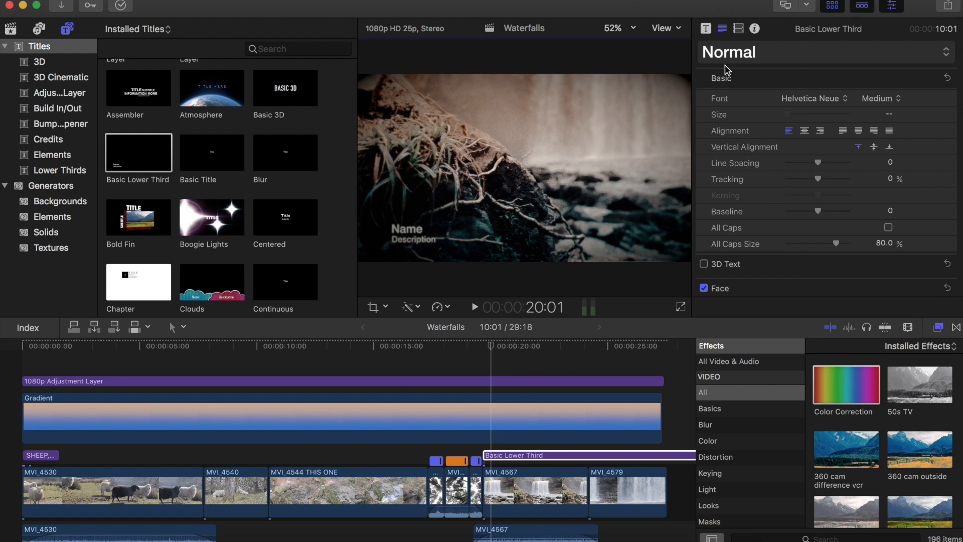
pyautogui.click(735, 30)
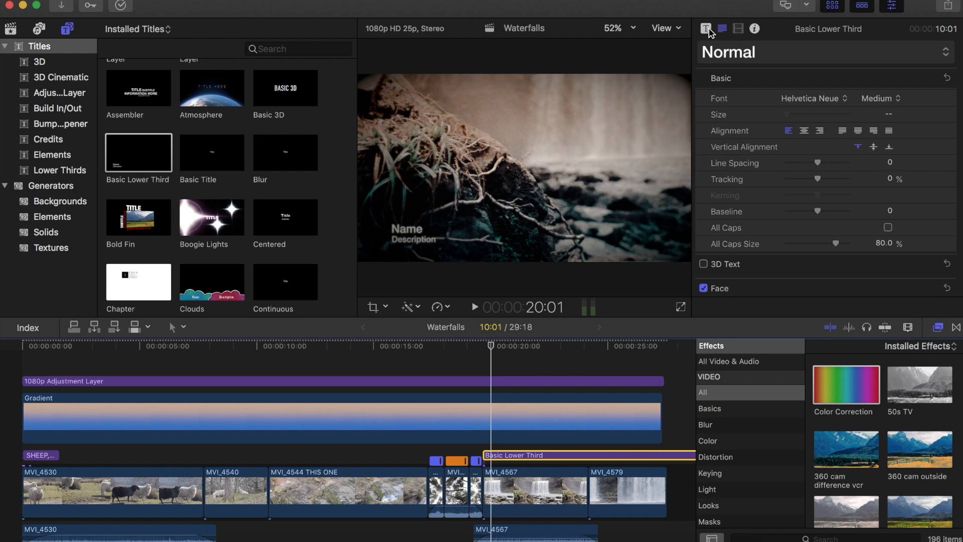
pyautogui.click(417, 232)
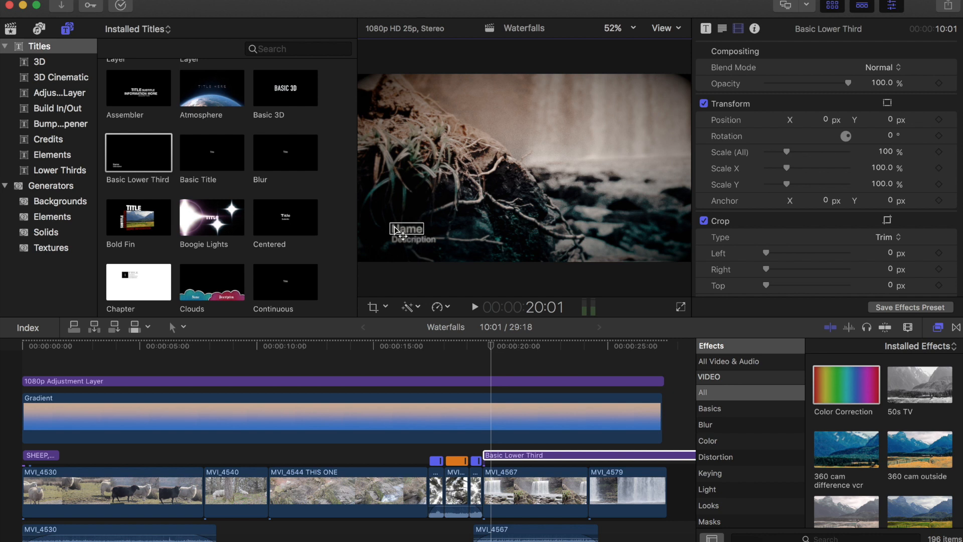
pyautogui.doubleClick(430, 230)
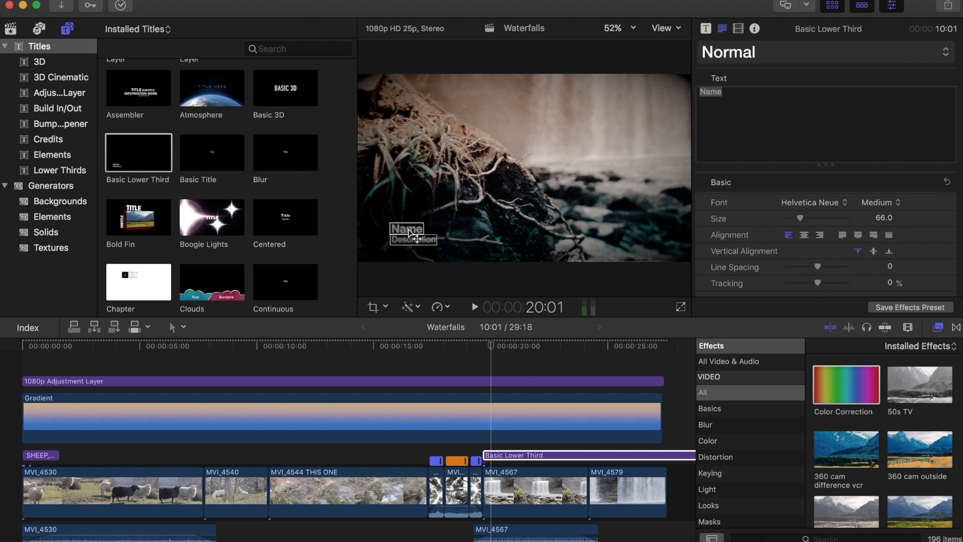
pyautogui.click(725, 94)
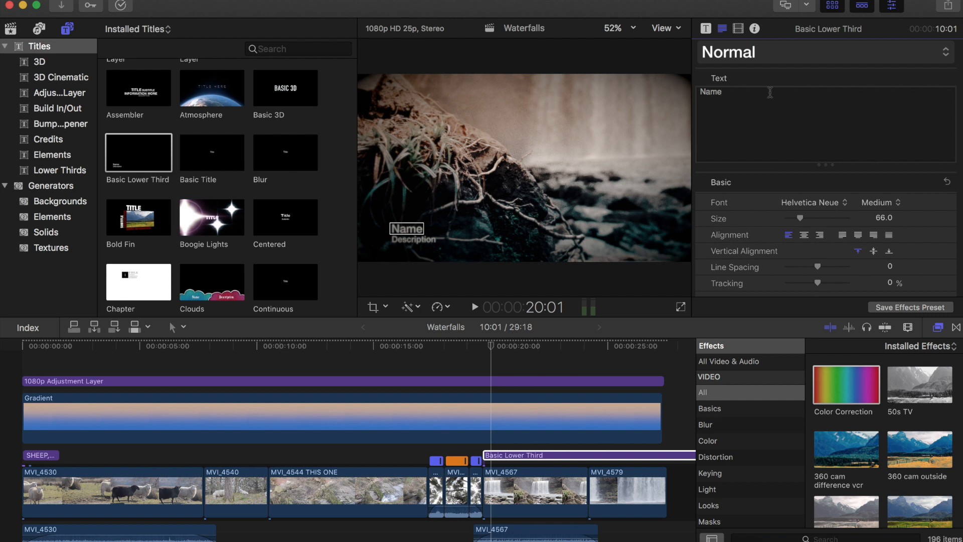
pyautogui.press('super+a')
pyautogui.write('Four T')
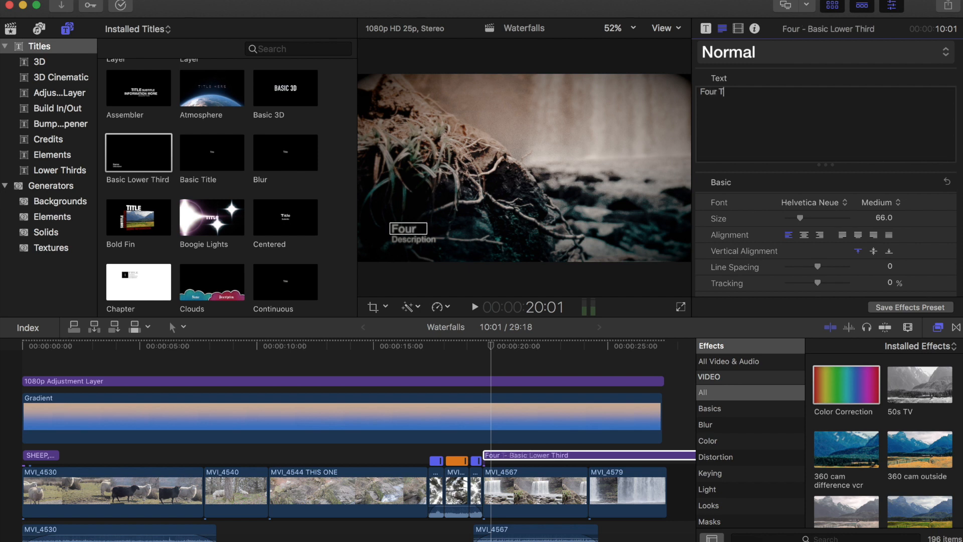
pyautogui.write('rails ')
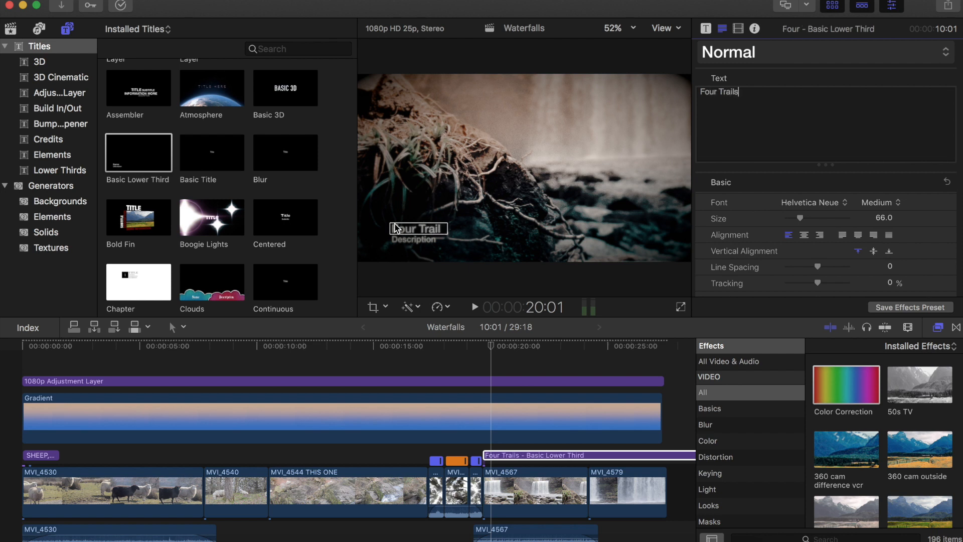
pyautogui.write('Wat')
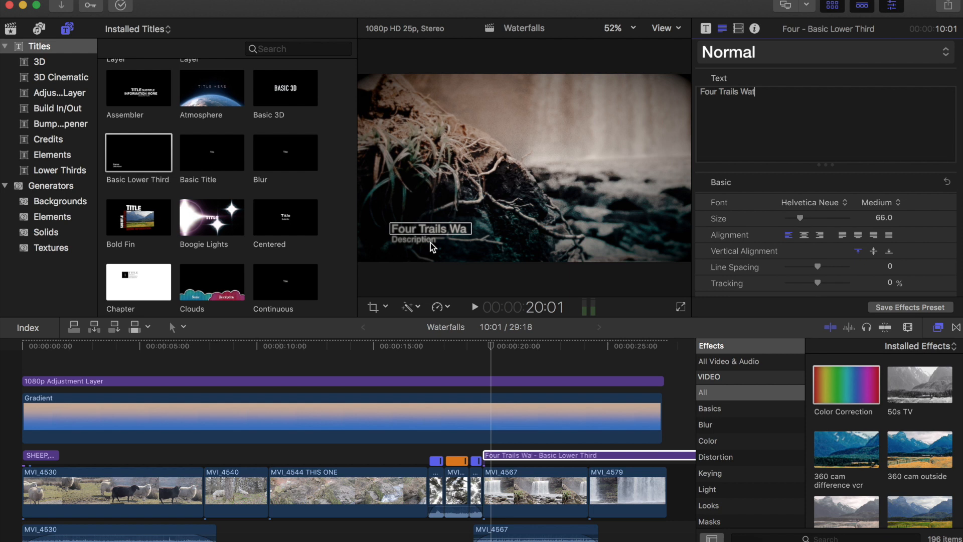
pyautogui.write('erfall')
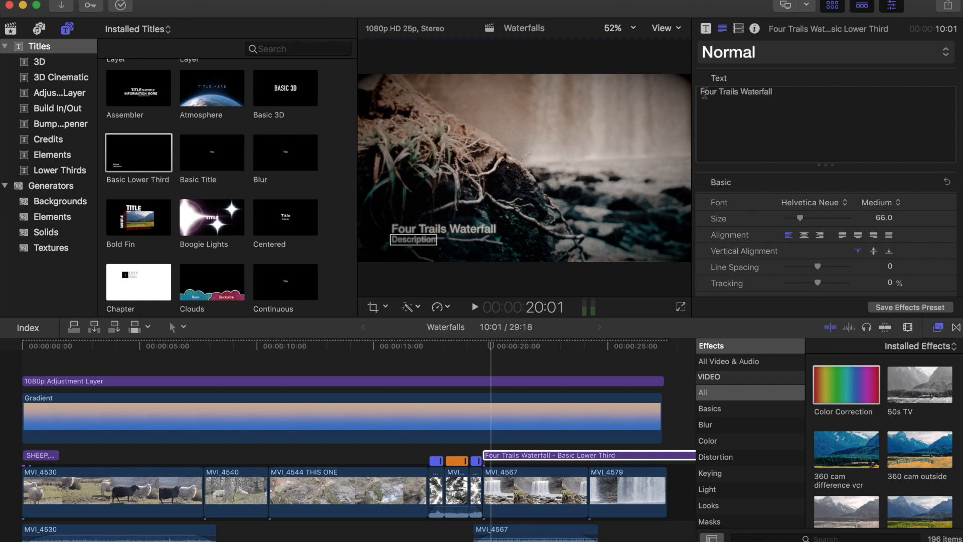
# - Replace the lower third's description text with "South Wales"
pyautogui.press('Tab')
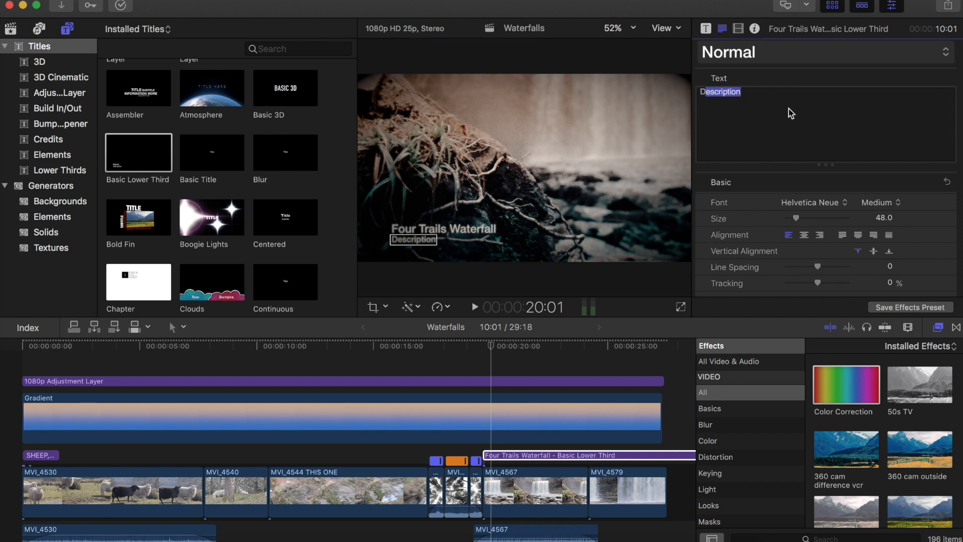
pyautogui.press('BackSpace')
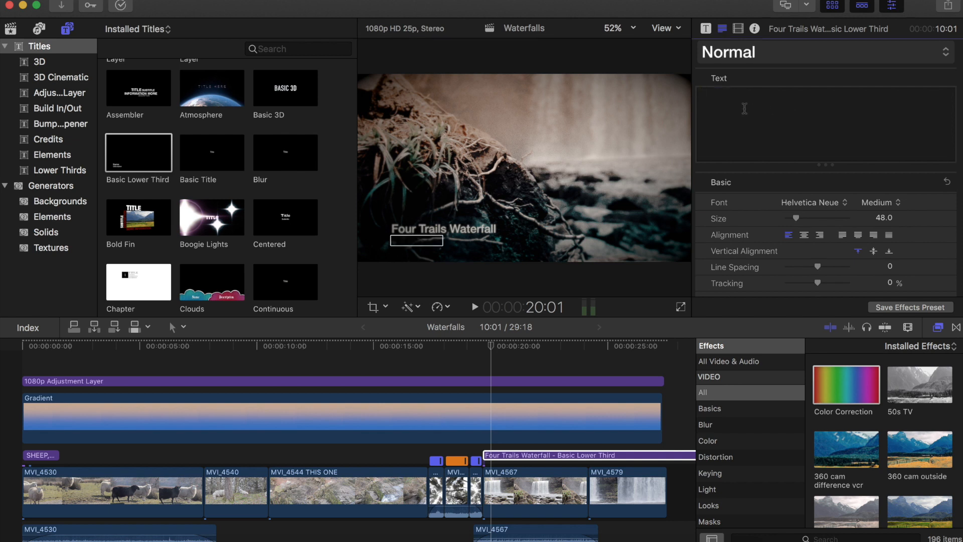
pyautogui.write('Sou')
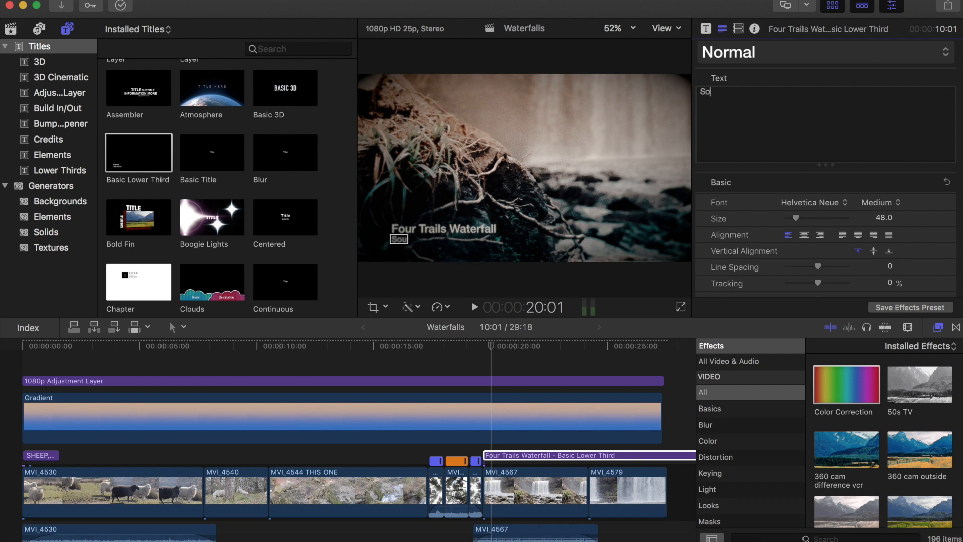
pyautogui.write('th Wales')
# - Move the lower third text block towards the right side of the frame
pyautogui.moveTo(456, 228); pyautogui.dragTo(414, 238)
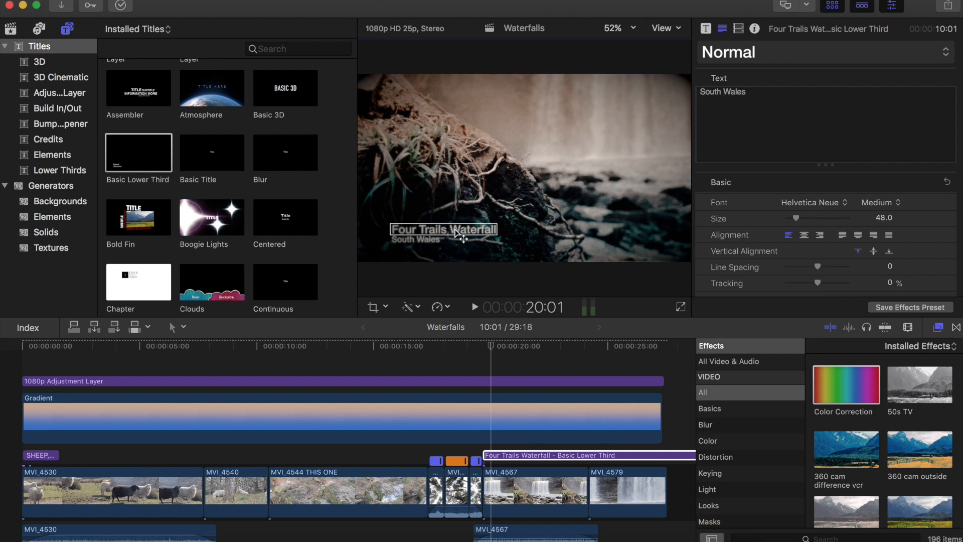
pyautogui.click(426, 244)
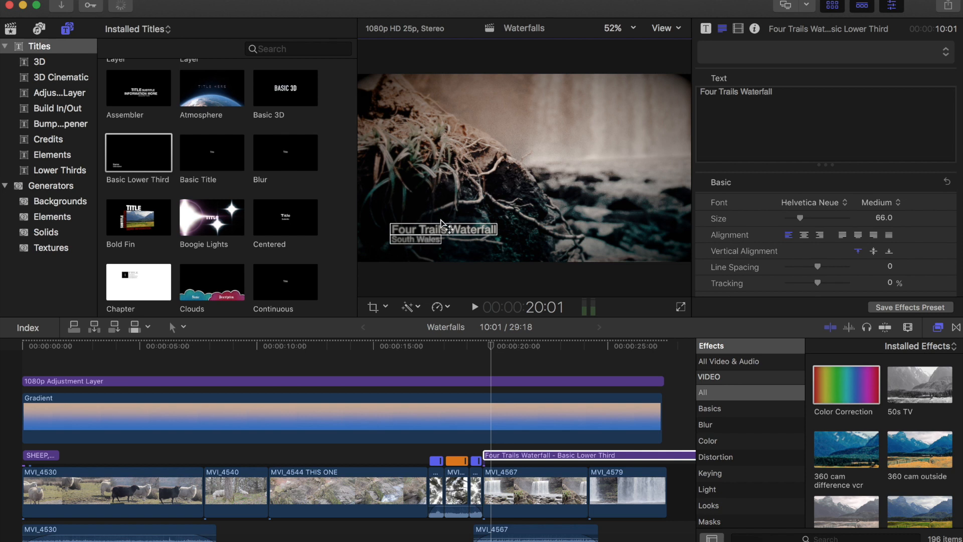
pyautogui.click(540, 217)
pyautogui.moveTo(537, 211); pyautogui.dragTo(560, 238)
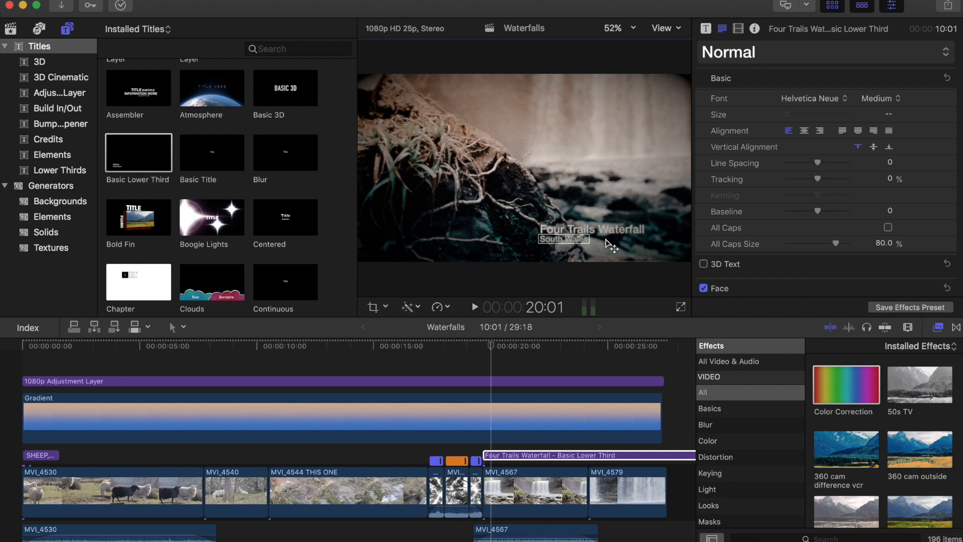
# - Shift the "South Wales" description line to the right beneath the lower third's name
pyautogui.moveTo(565, 240); pyautogui.dragTo(612, 232)
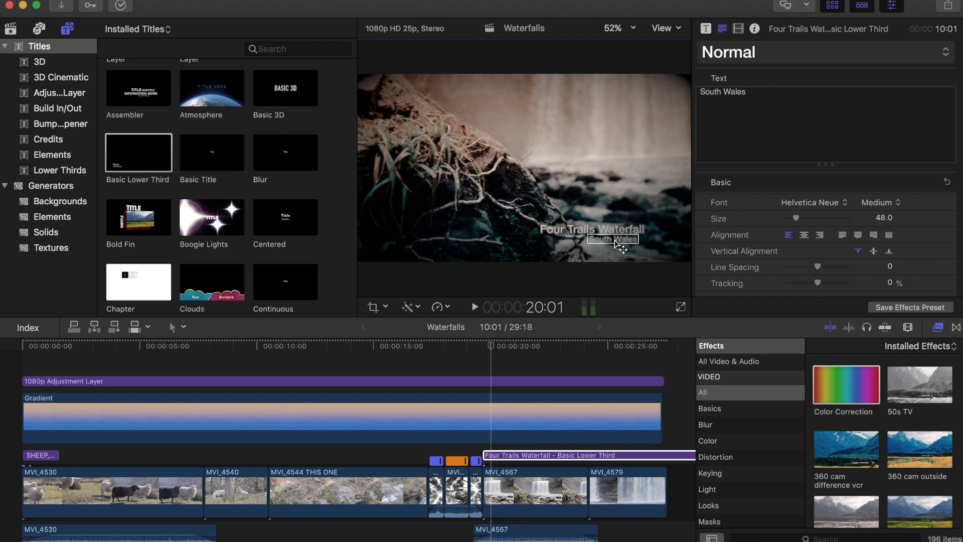
pyautogui.moveTo(617, 242); pyautogui.dragTo(618, 242)
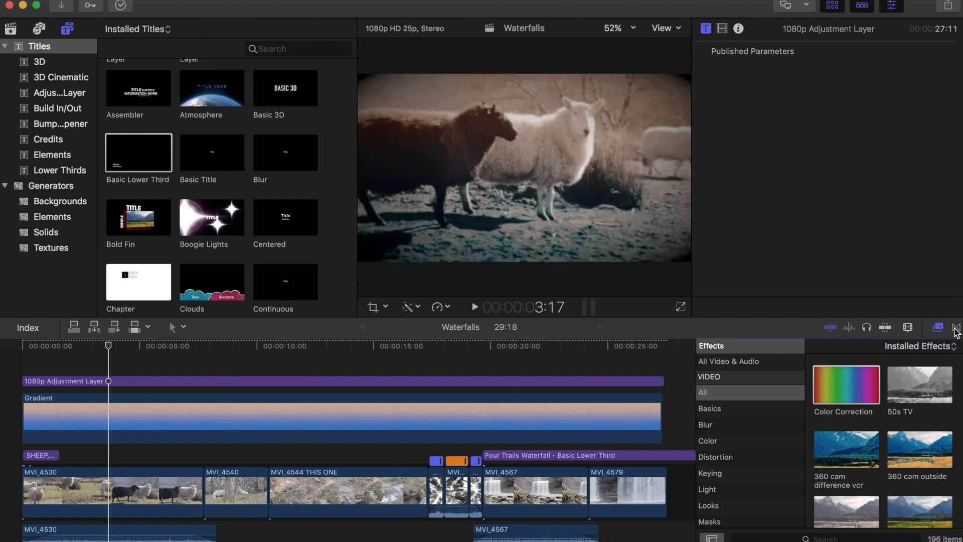
# - Add a Cross Dissolve transition to the end of the last clip, MVI_4579
pyautogui.click(956, 329)
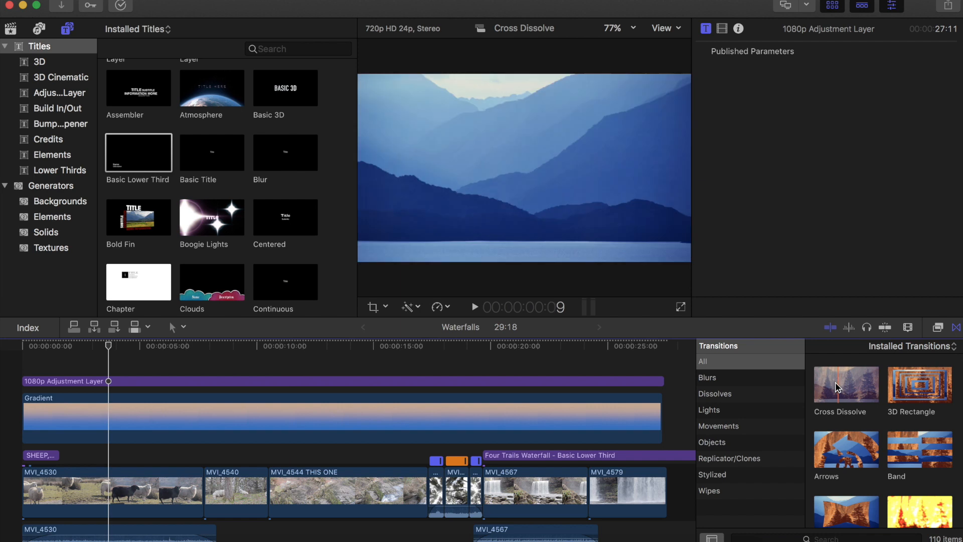
pyautogui.moveTo(648, 487); pyautogui.dragTo(648, 485)
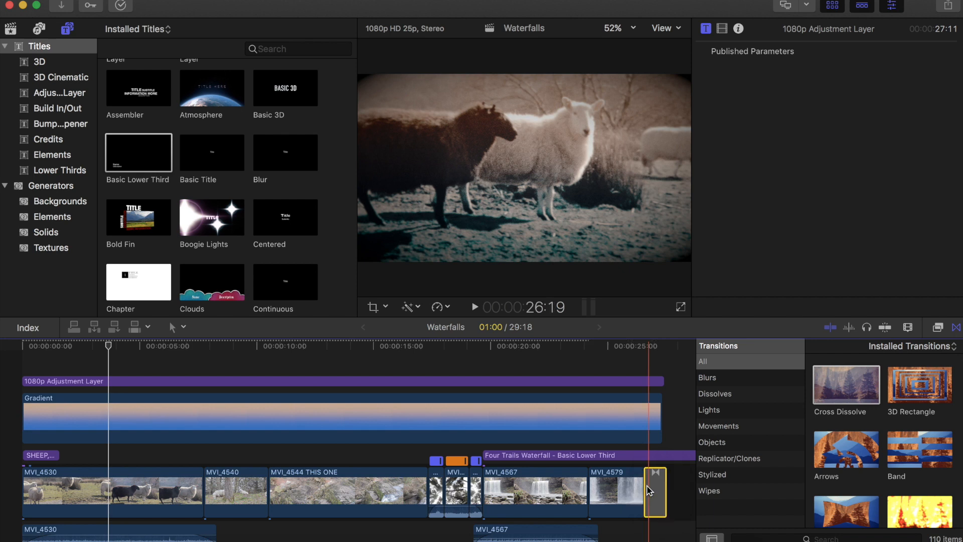
pyautogui.click(649, 487)
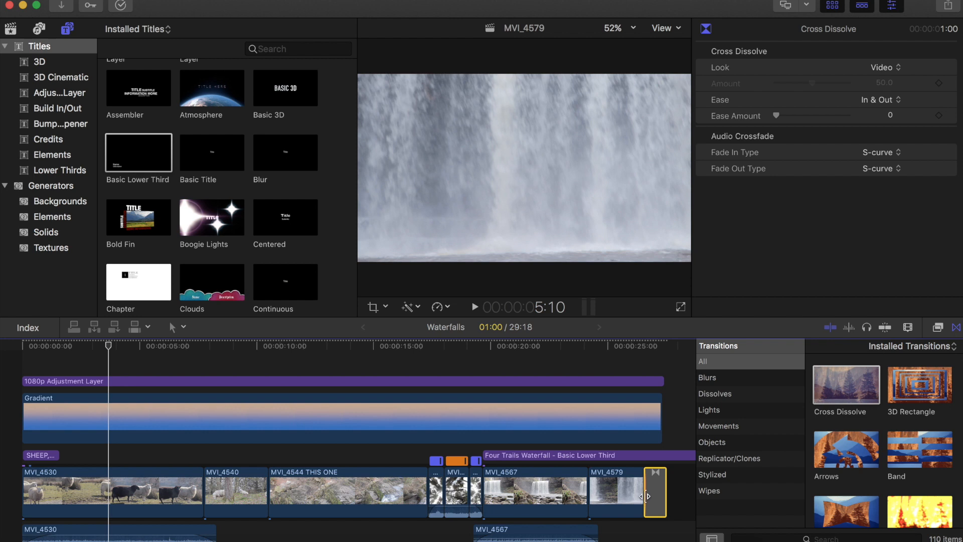
# - Lengthen the closing Cross Dissolve by extending its start earlier into MVI_4579
pyautogui.click(640, 532)
pyautogui.press('super+equal')
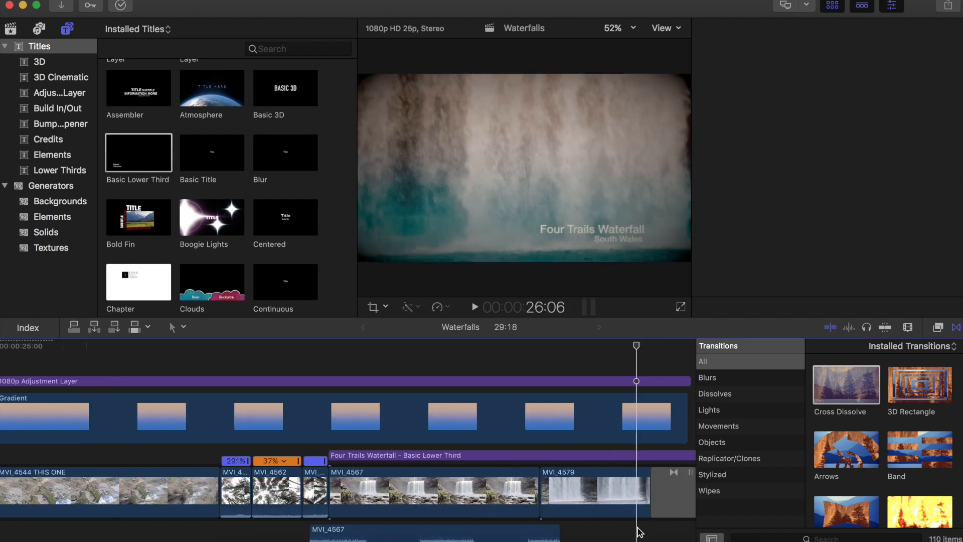
pyautogui.press('super+equal')
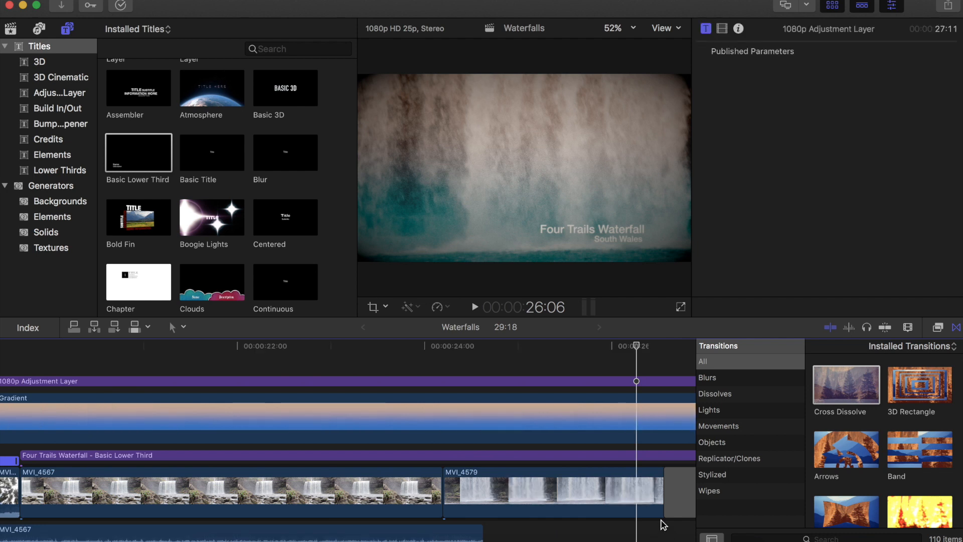
pyautogui.hscroll(3, 663, 525)
pyautogui.hscroll(2, 654, 518)
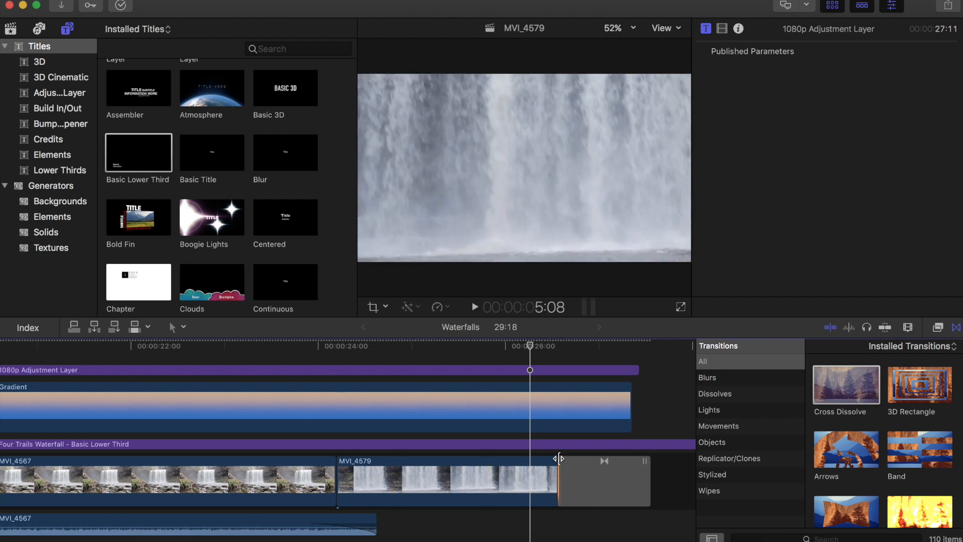
pyautogui.moveTo(558, 457); pyautogui.dragTo(647, 465)
pyautogui.moveTo(527, 479); pyautogui.dragTo(434, 473)
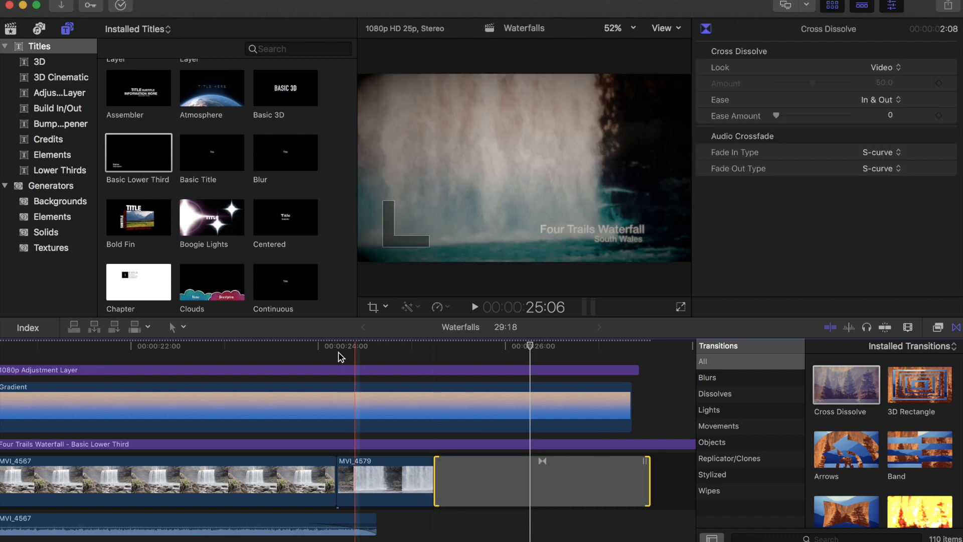
# - Trim the lower third title's end back to about 20:17 and play back the edit
pyautogui.click(340, 357)
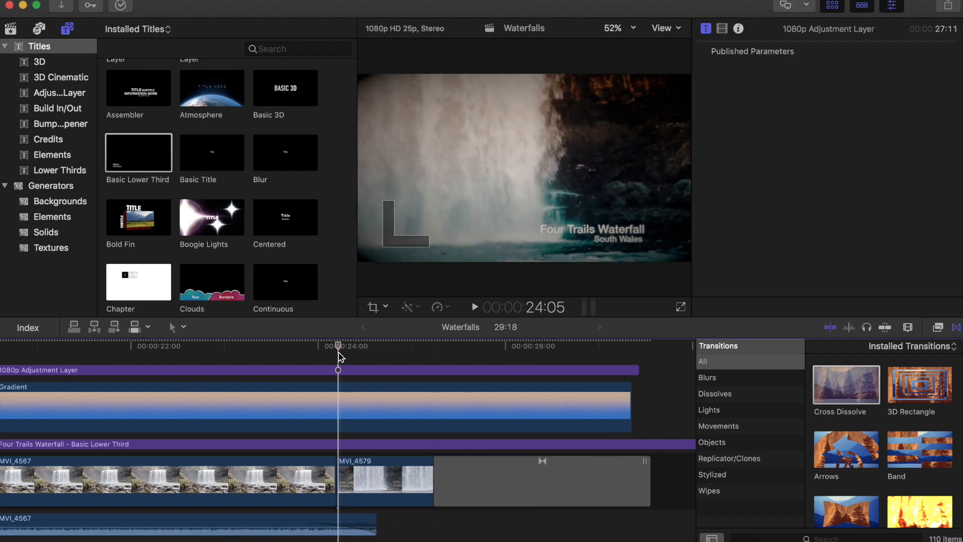
pyautogui.press('super+minus')
pyautogui.press('super+minus')
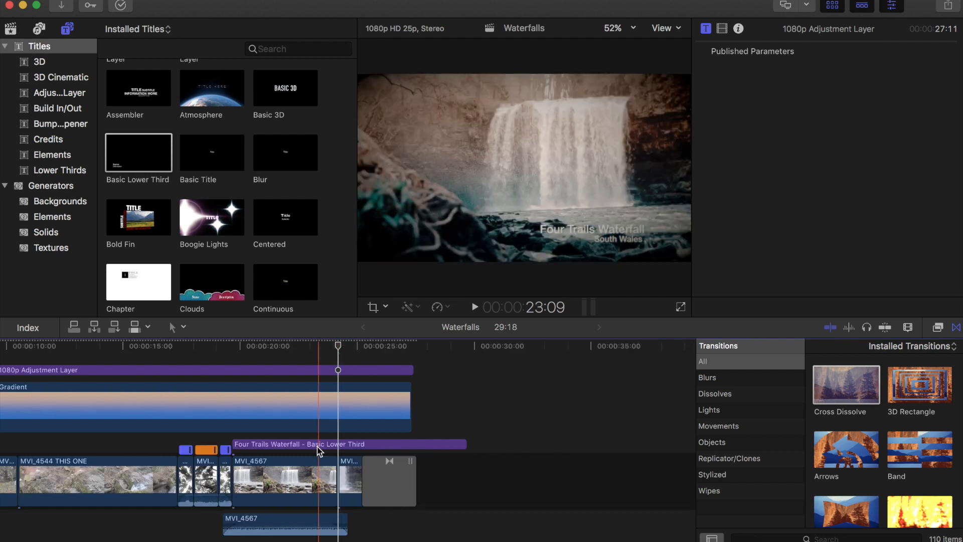
pyautogui.moveTo(368, 442); pyautogui.dragTo(256, 442)
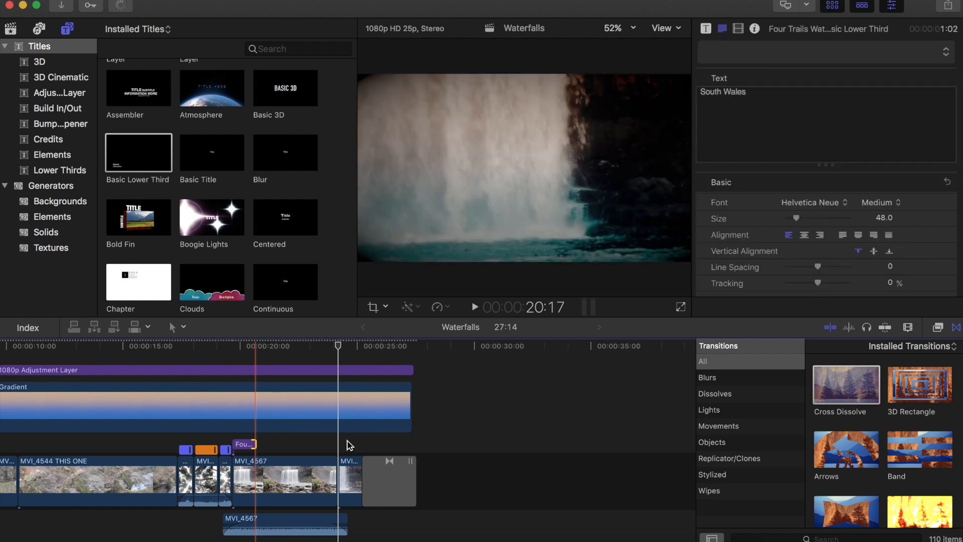
pyautogui.click(347, 441)
pyautogui.press('space')
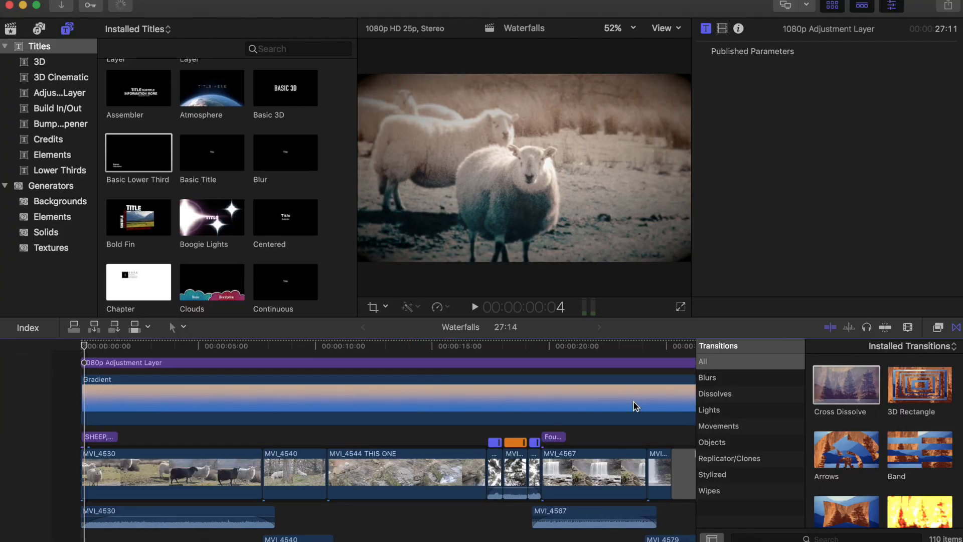
# - Add a Cross Dissolve transition between clips MVI_4530 and MVI_4540
pyautogui.hscroll(-2, 636, 404)
pyautogui.moveTo(853, 382); pyautogui.dragTo(283, 458)
pyautogui.moveTo(207, 462)
pyautogui.mouseDown()
pyautogui.moveTo(285, 461)
pyautogui.moveTo(221, 460)
pyautogui.mouseUp()
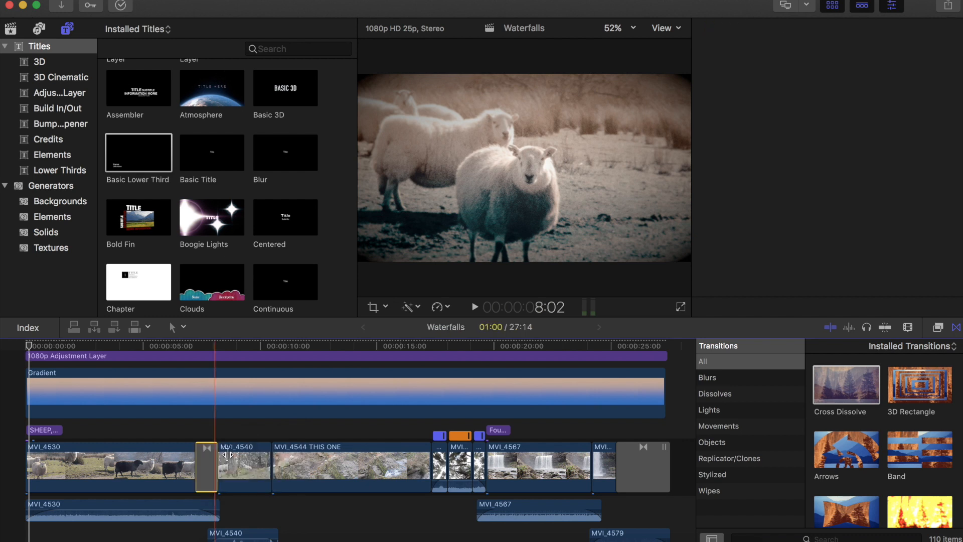
pyautogui.click(204, 434)
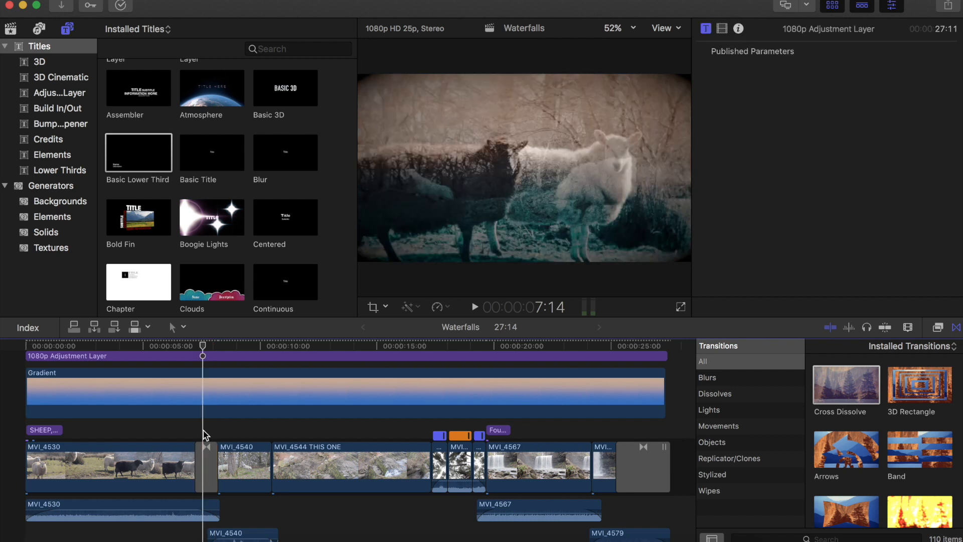
pyautogui.press('super+equal')
pyautogui.press('super+equal')
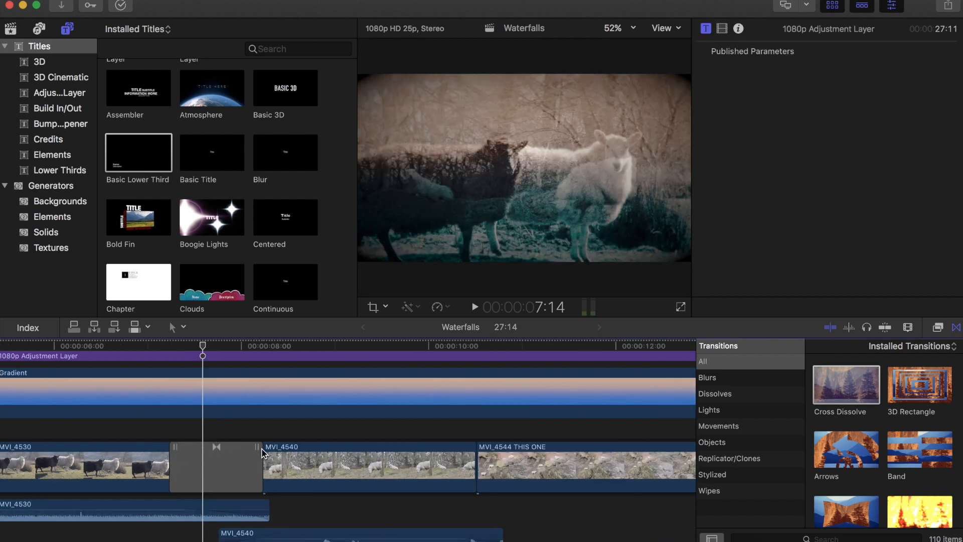
pyautogui.click(260, 464)
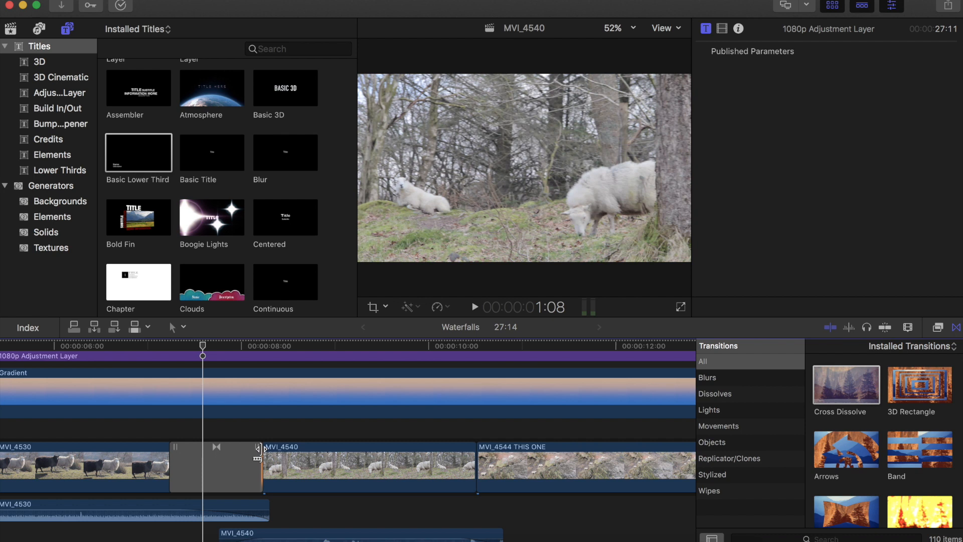
pyautogui.moveTo(291, 447); pyautogui.dragTo(450, 443)
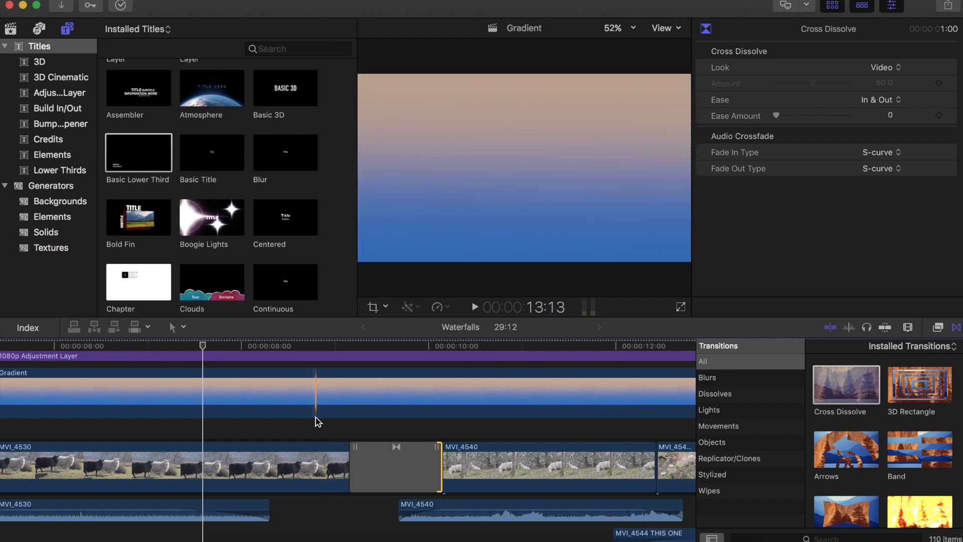
pyautogui.press('super+z')
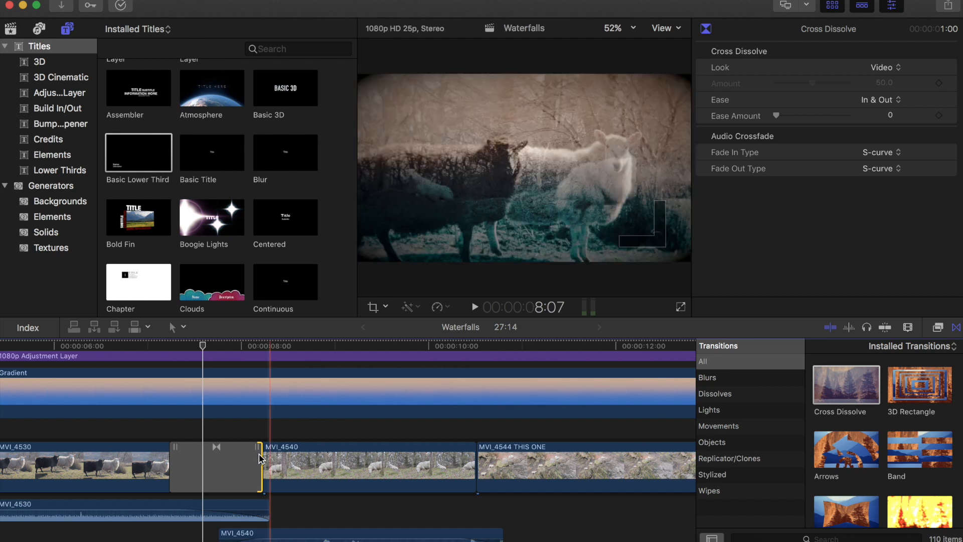
# - Lengthen the Cross Dissolve between MVI_4530 and MVI_4540 to 1:14 and preview it
pyautogui.moveTo(261, 458); pyautogui.dragTo(392, 454)
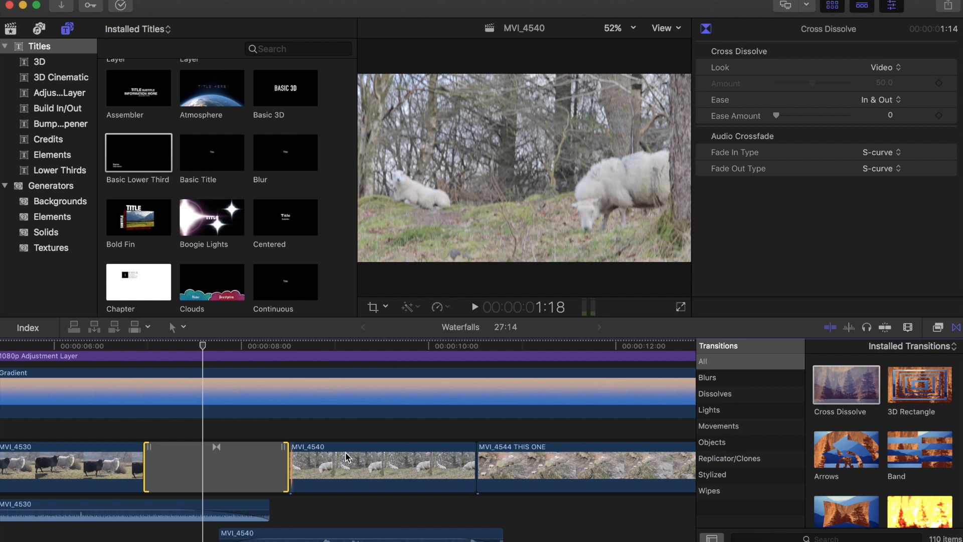
pyautogui.moveTo(288, 453); pyautogui.dragTo(345, 453)
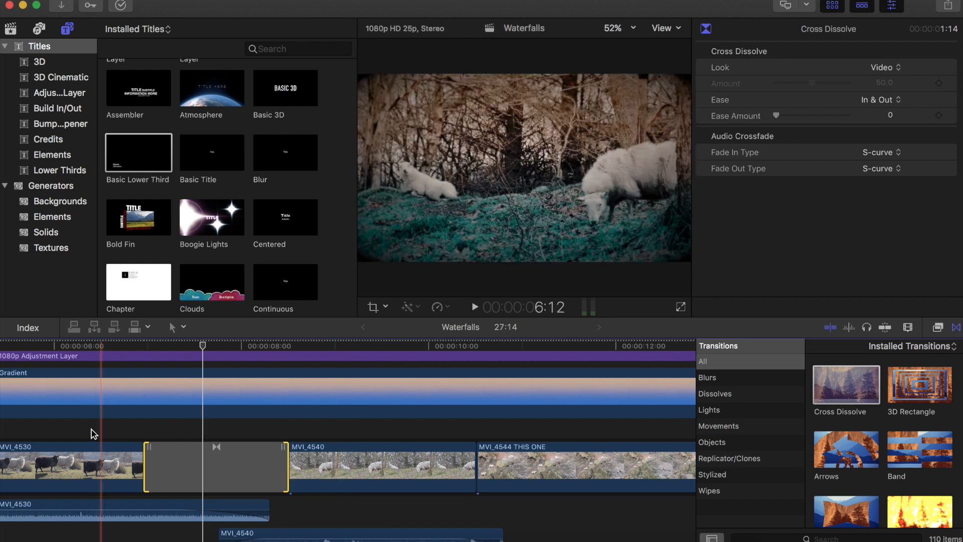
pyautogui.click(92, 432)
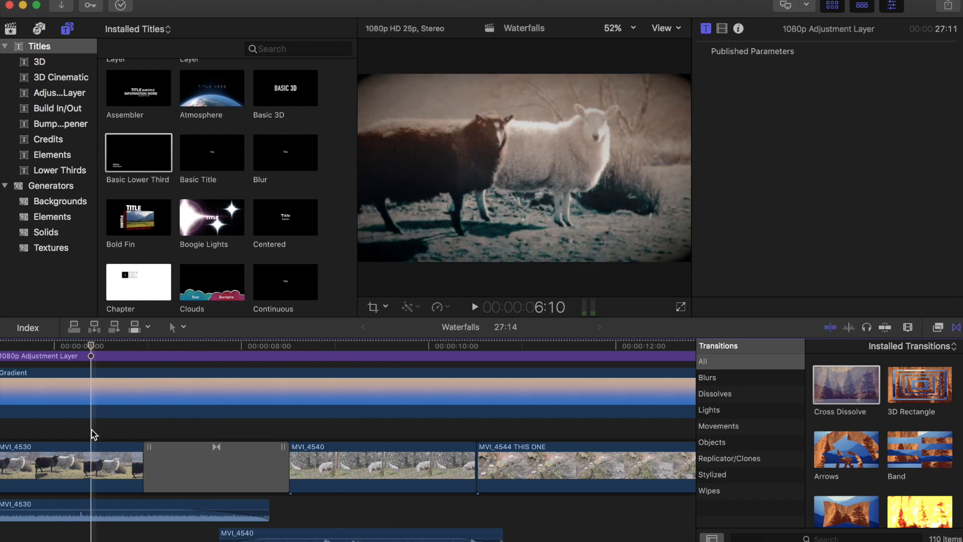
pyautogui.press('space')
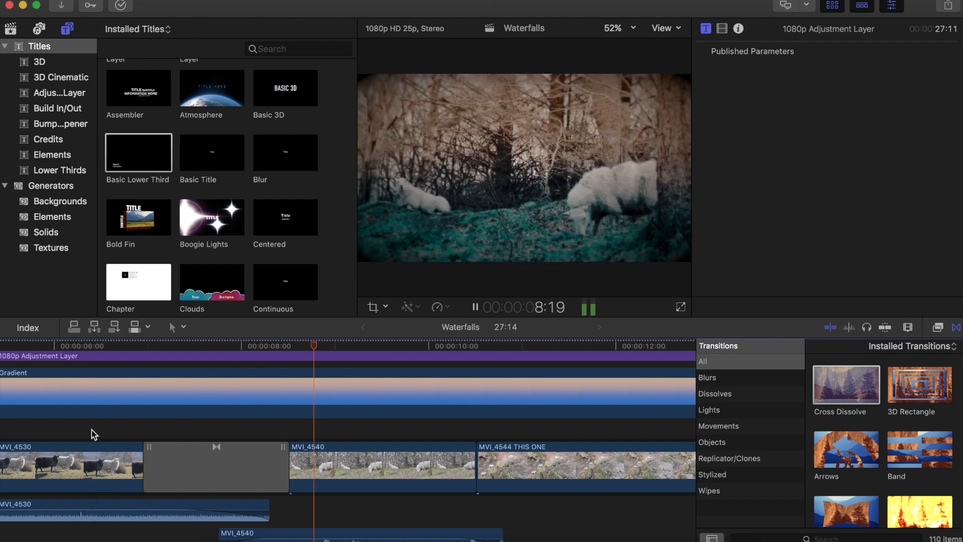
pyautogui.press('space')
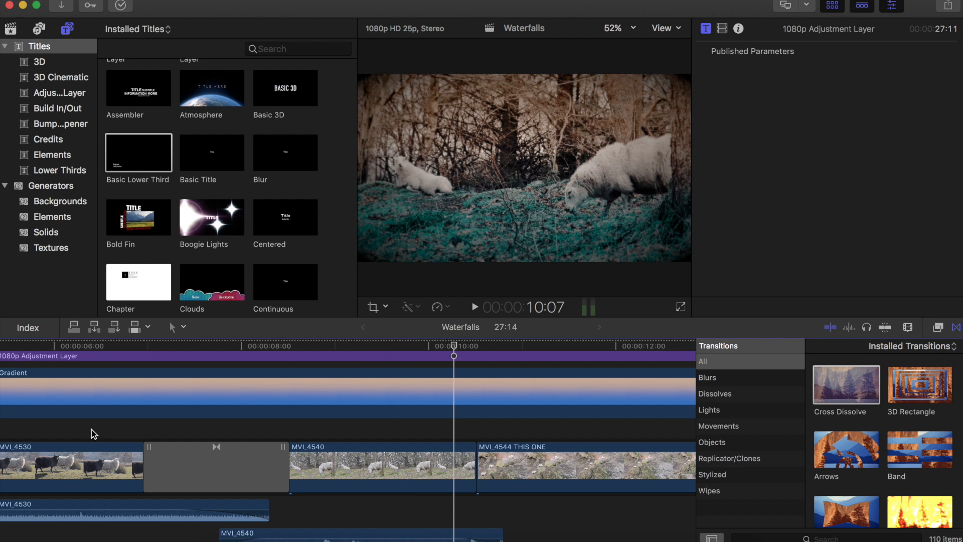
# - Fit the whole timeline in view and browse the Blurs transitions category
pyautogui.press('super+minus')
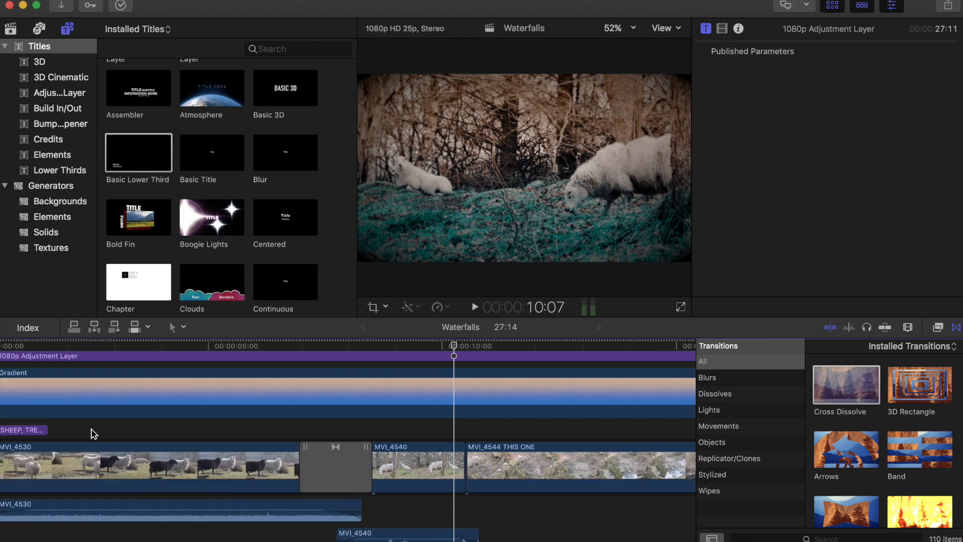
pyautogui.hotkey('shift', 'z')
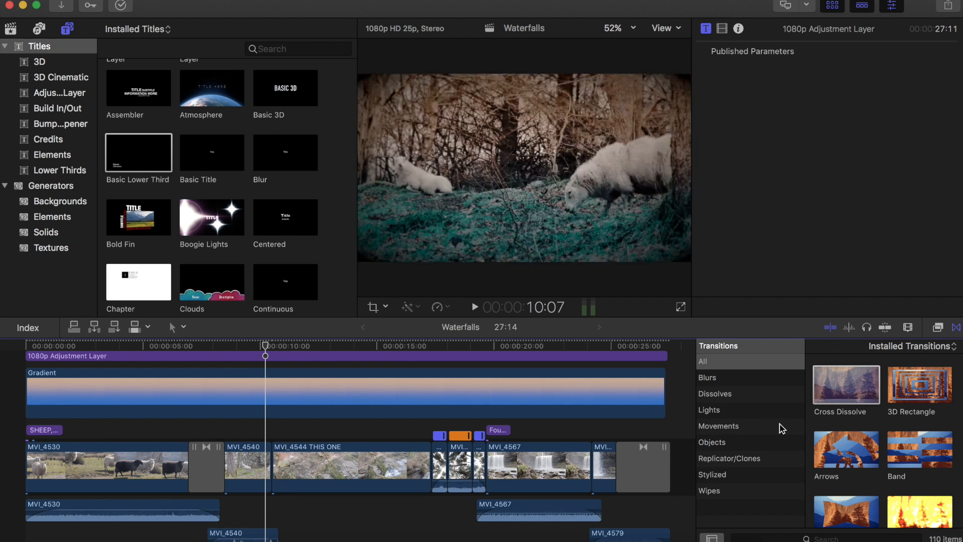
pyautogui.click(727, 379)
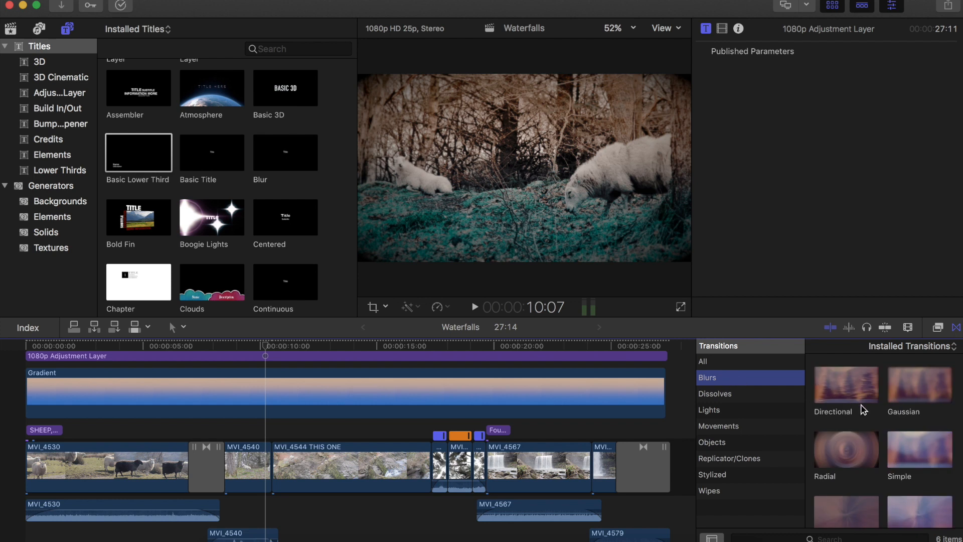
pyautogui.scroll(-1, 863, 409)
pyautogui.scroll(1, 853, 401)
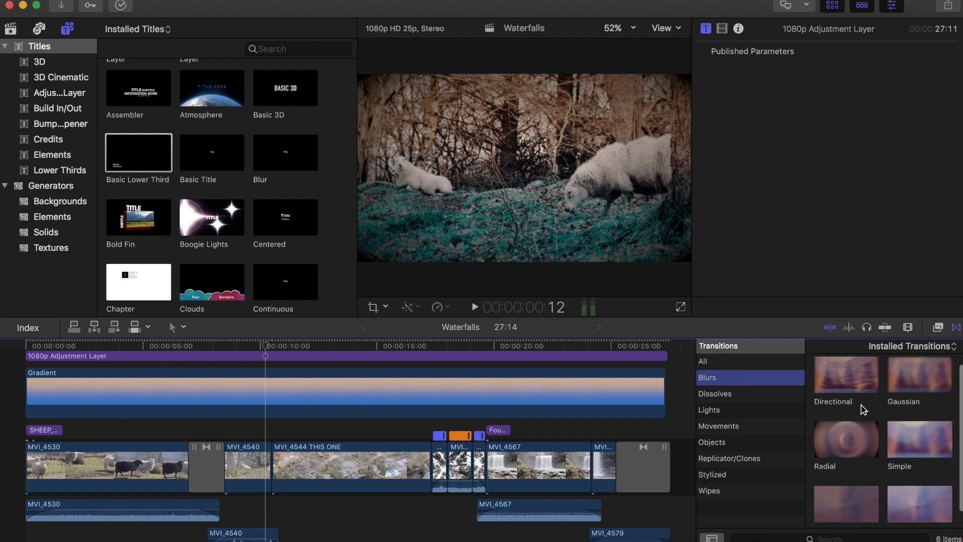
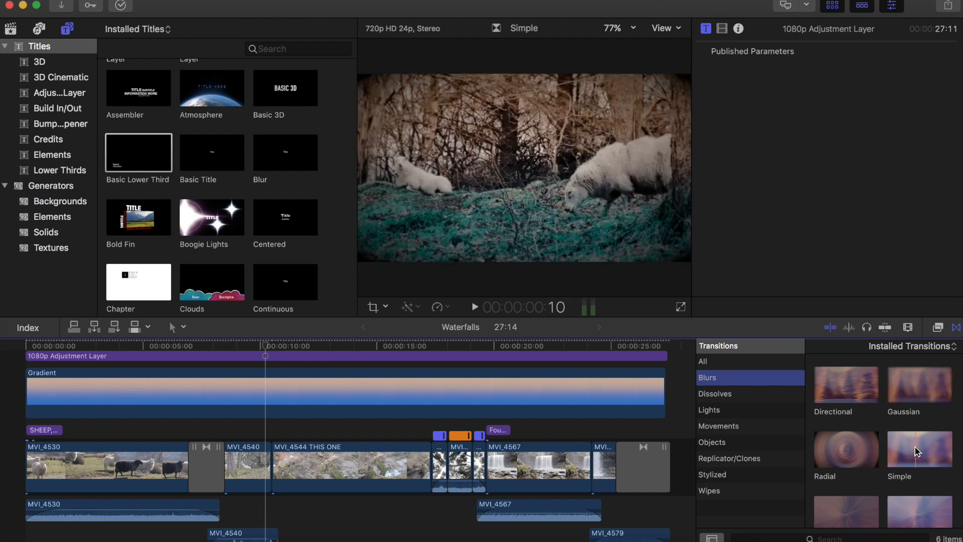
# - Browse the Blurs transitions and add a Directional transition between the two MVI_4562 clip segments
pyautogui.scroll(-1, 916, 451)
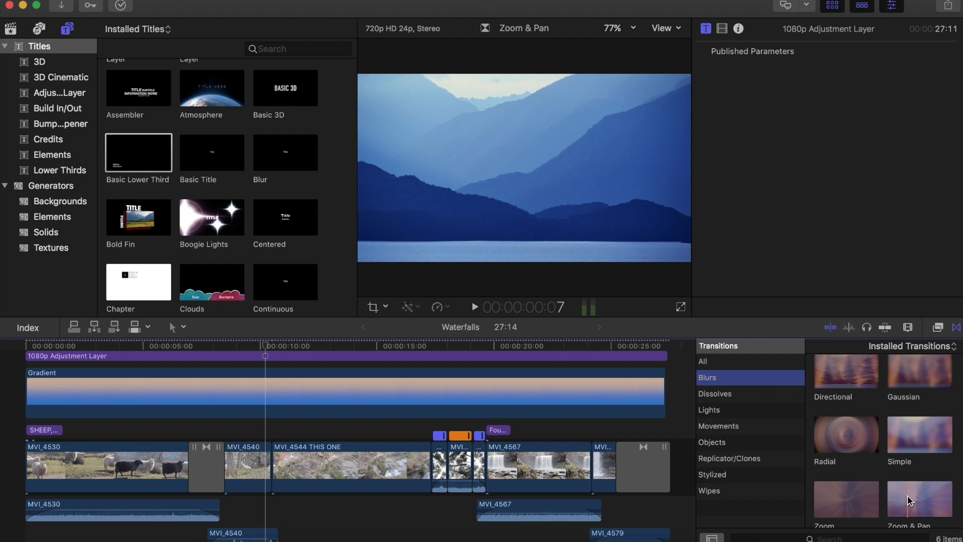
pyautogui.scroll(-1, 907, 495)
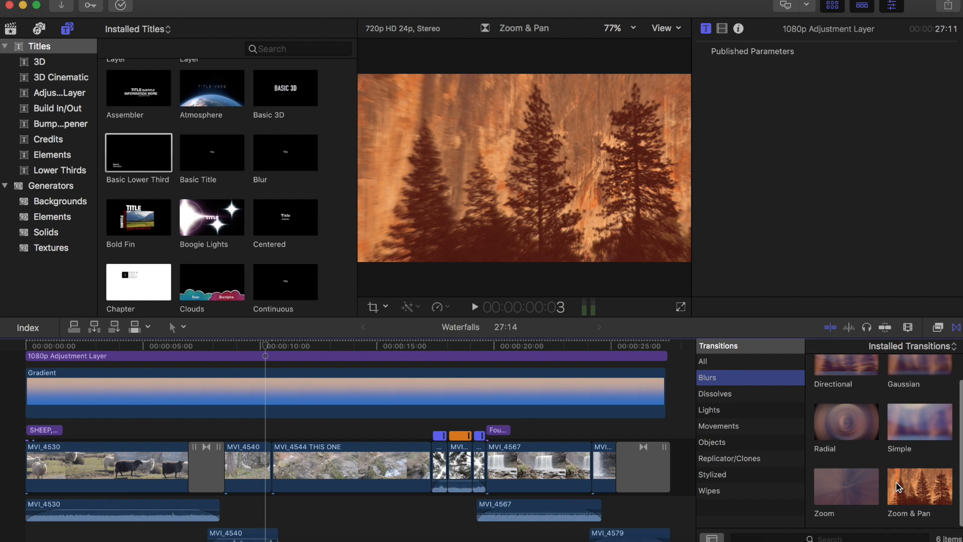
pyautogui.scroll(3, 898, 391)
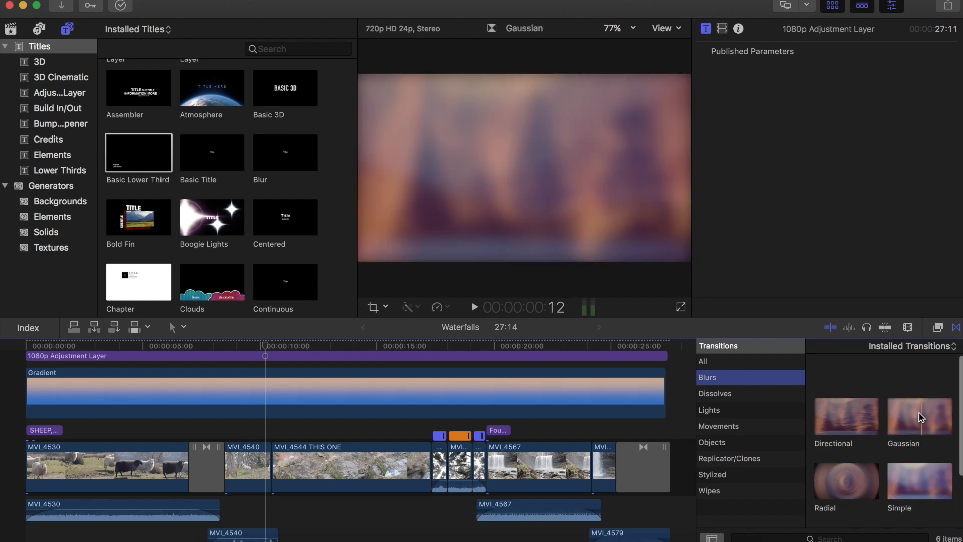
pyautogui.moveTo(848, 417); pyautogui.dragTo(438, 421)
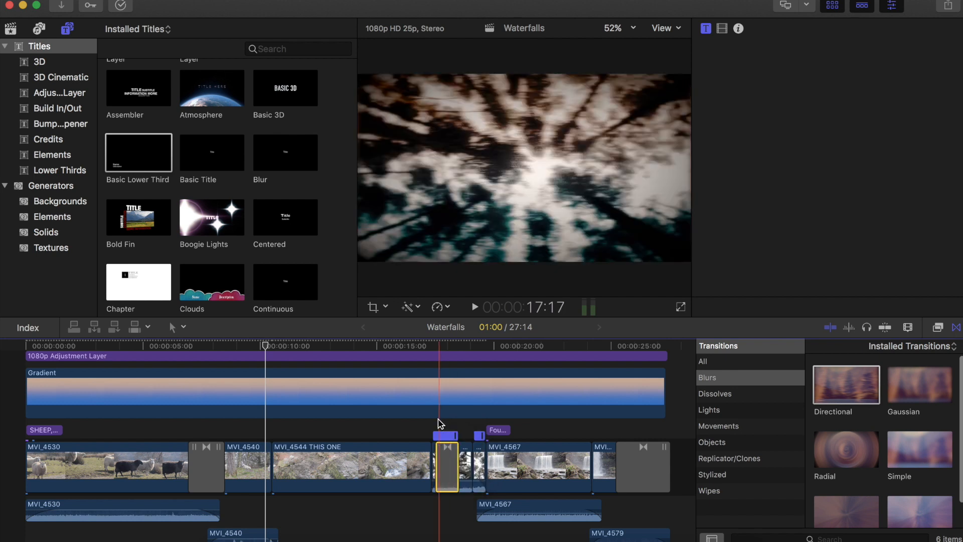
pyautogui.click(438, 422)
# - Shorten the Directional transition between the MVI_4562 segments and play it back
pyautogui.press('super+equal')
pyautogui.press('super+equal')
pyautogui.press('super+equal')
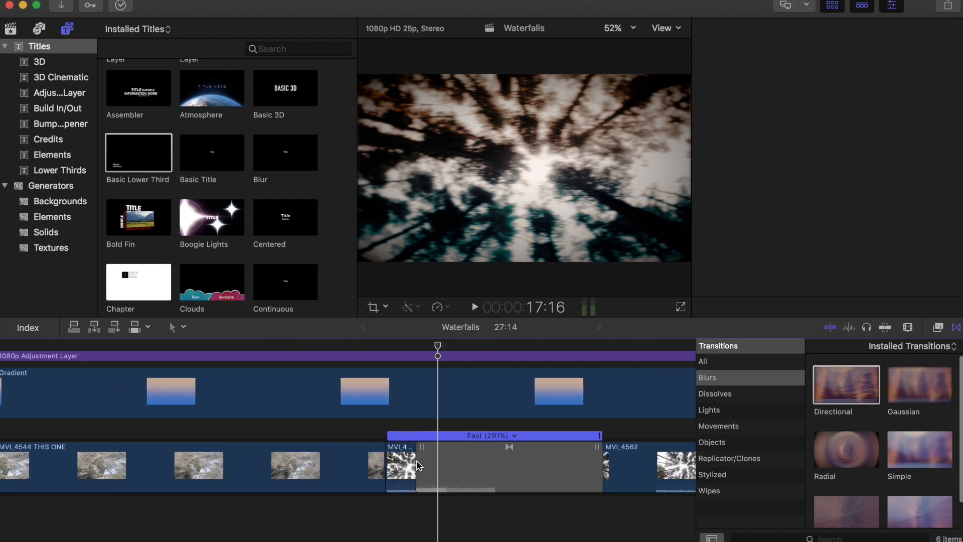
pyautogui.press('super+4')
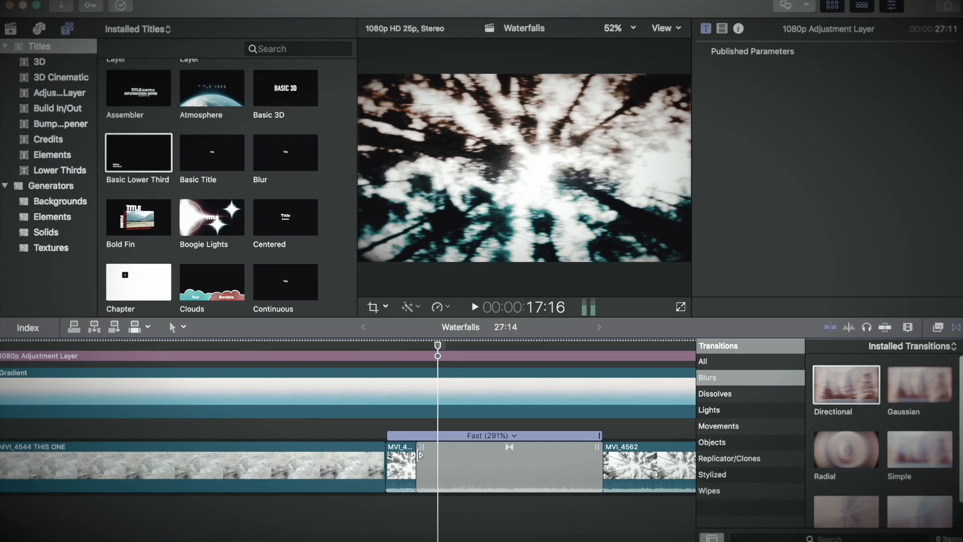
pyautogui.click(419, 455)
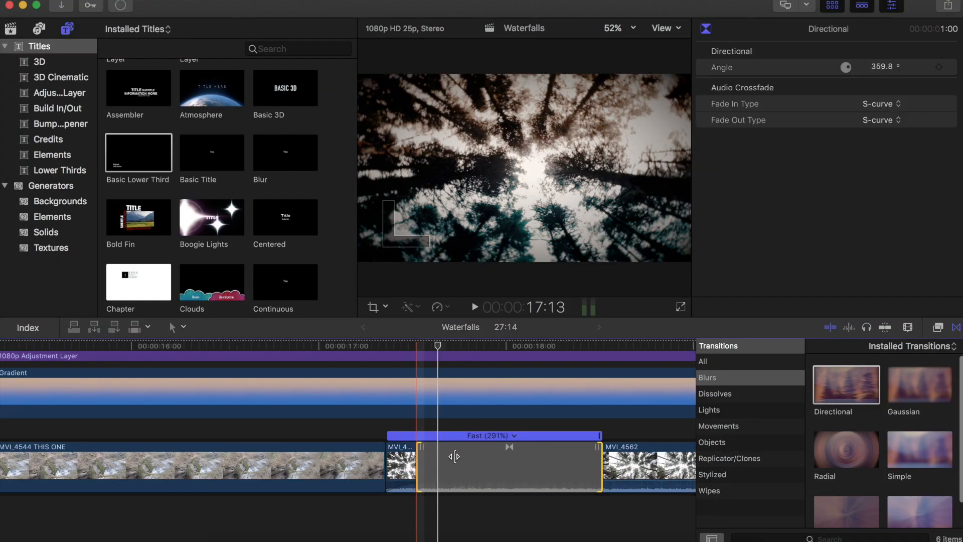
pyautogui.moveTo(477, 456)
pyautogui.mouseDown()
pyautogui.moveTo(498, 455)
pyautogui.moveTo(477, 455)
pyautogui.mouseUp()
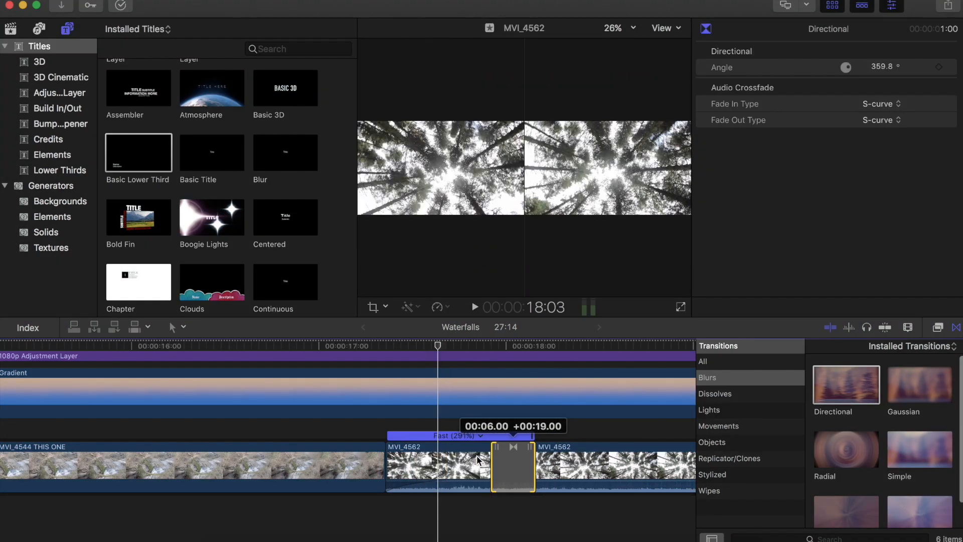
pyautogui.click(345, 433)
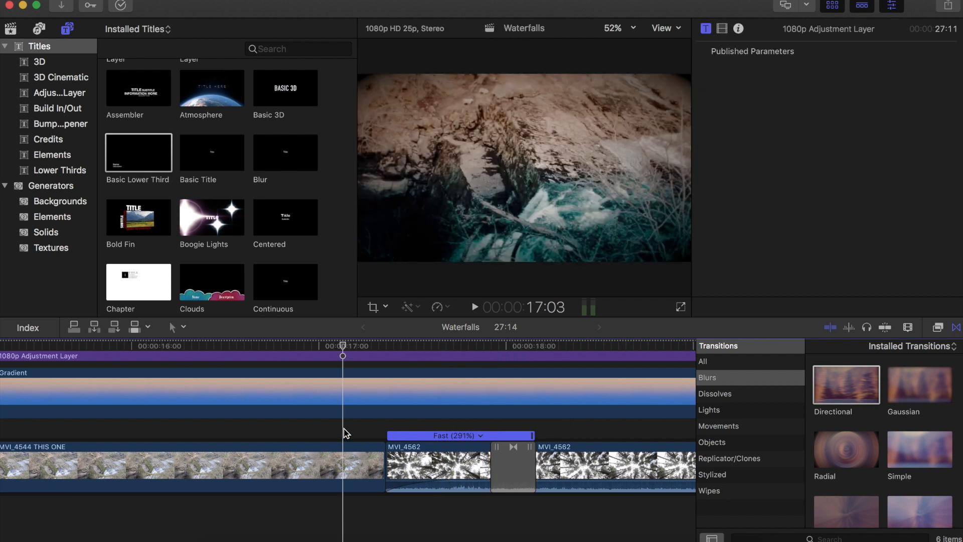
pyautogui.press('space')
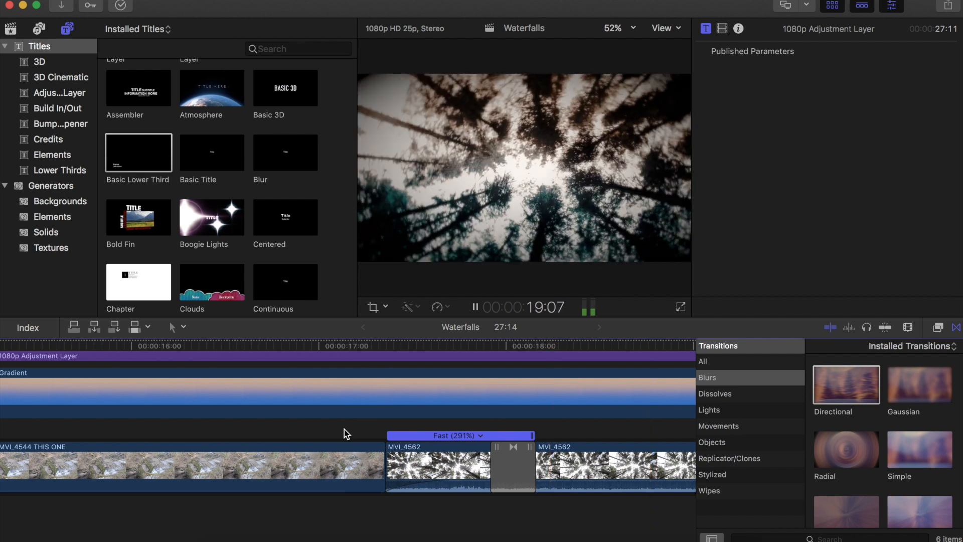
pyautogui.press('space')
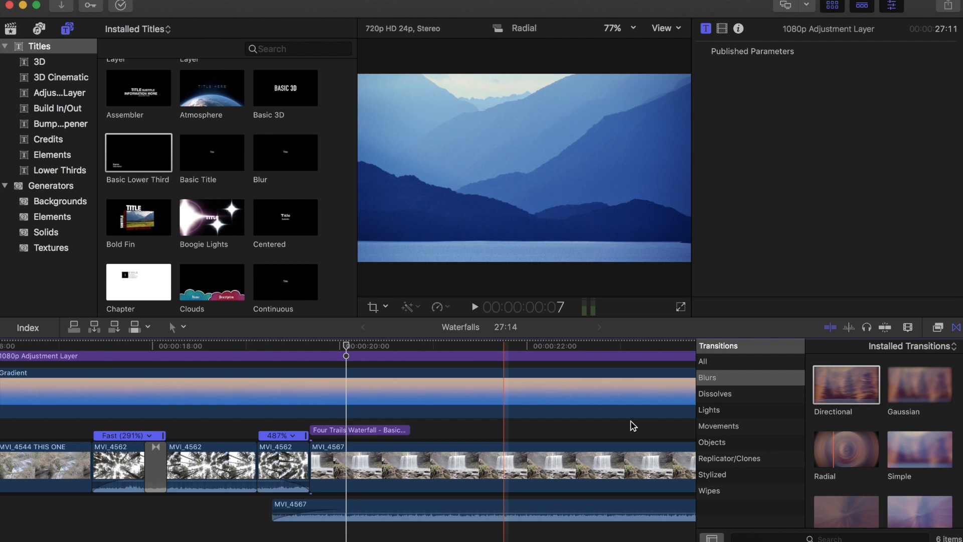
pyautogui.hscroll(5, 631, 422)
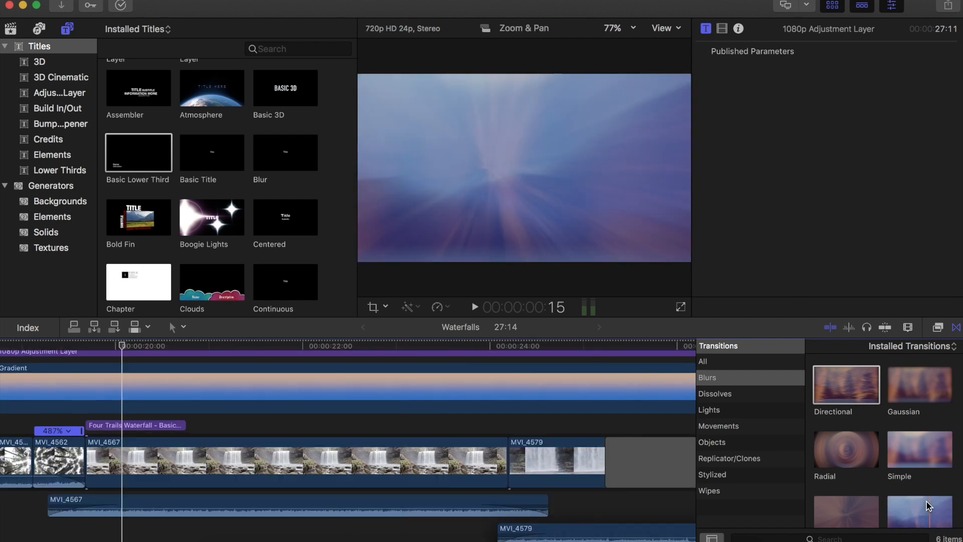
pyautogui.scroll(-2, 928, 505)
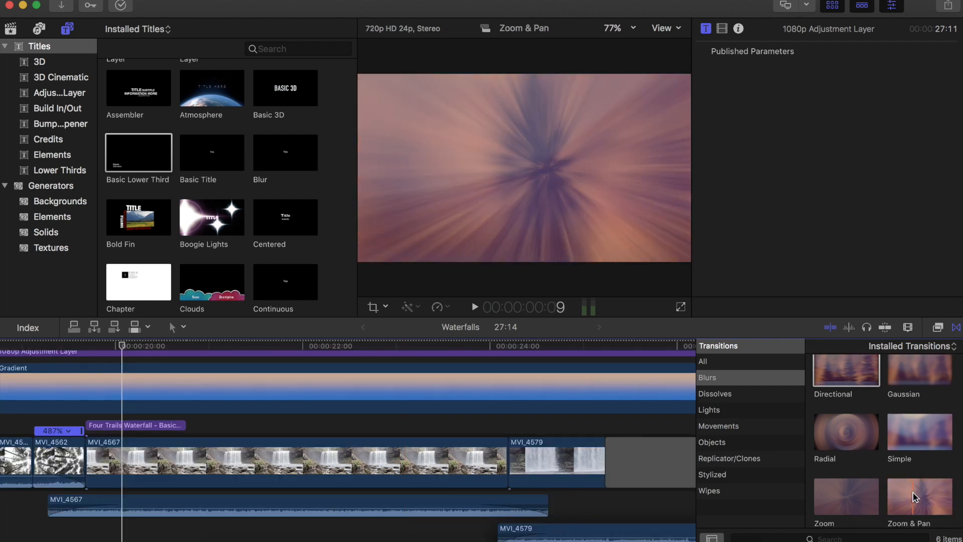
pyautogui.moveTo(189, 461); pyautogui.dragTo(86, 452)
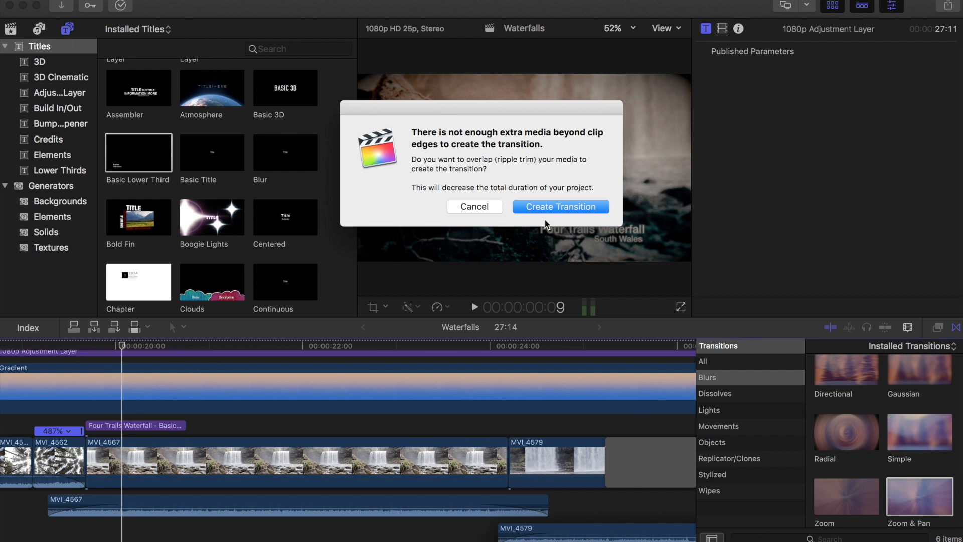
pyautogui.click(485, 206)
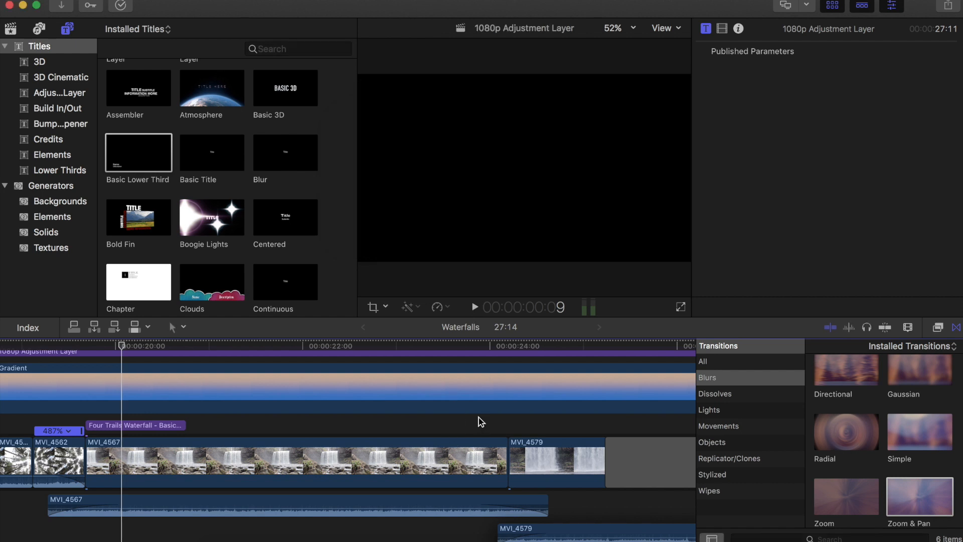
# - Add a transition at the edit between clips MVI_4567 and MVI_4579
pyautogui.doubleClick(913, 489)
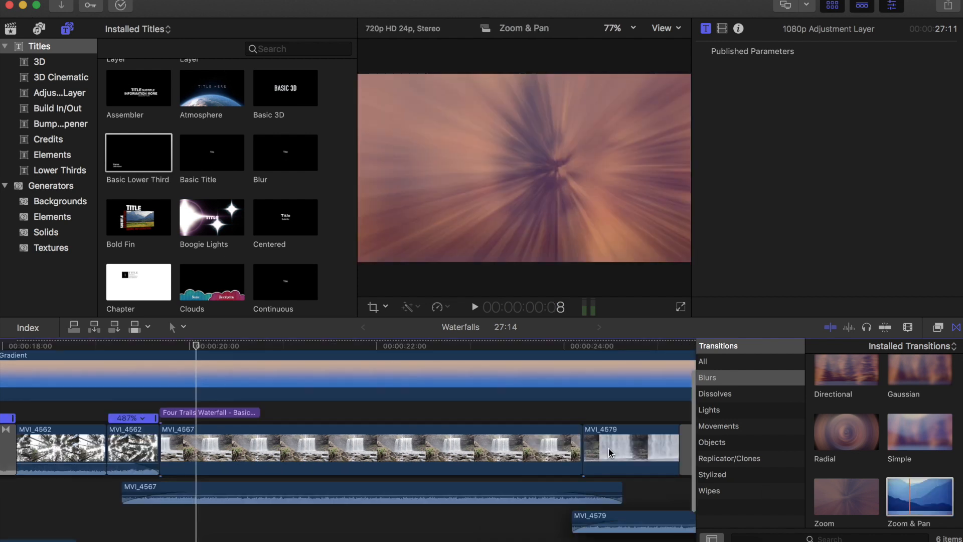
pyautogui.click(581, 447)
pyautogui.press('super+t')
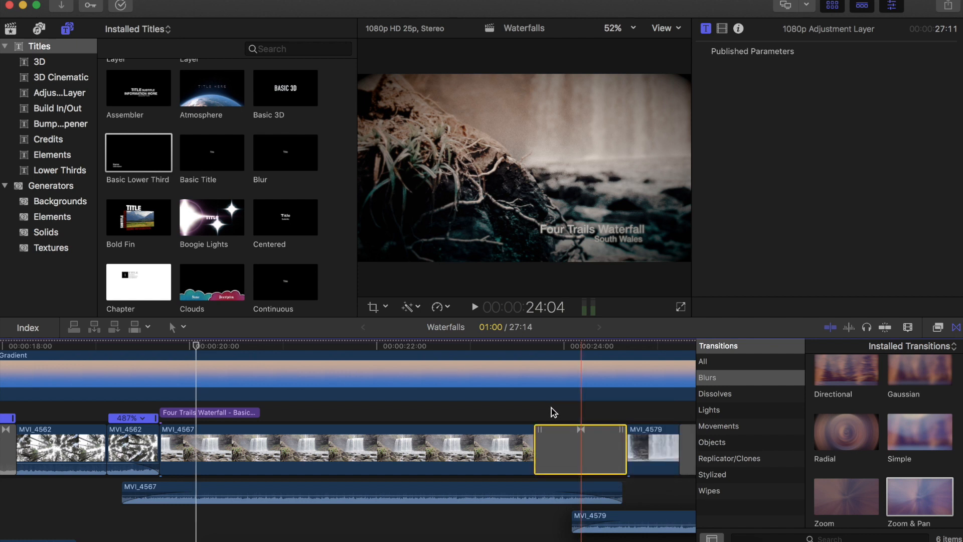
# - Shorten the transition between MVI_4567 and MVI_4579 and play it back
pyautogui.click(542, 412)
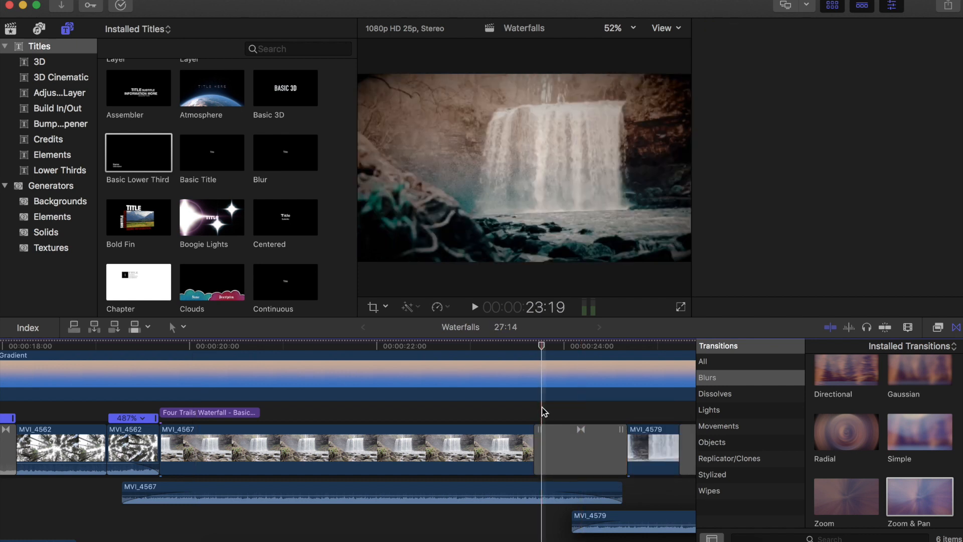
pyautogui.click(502, 417)
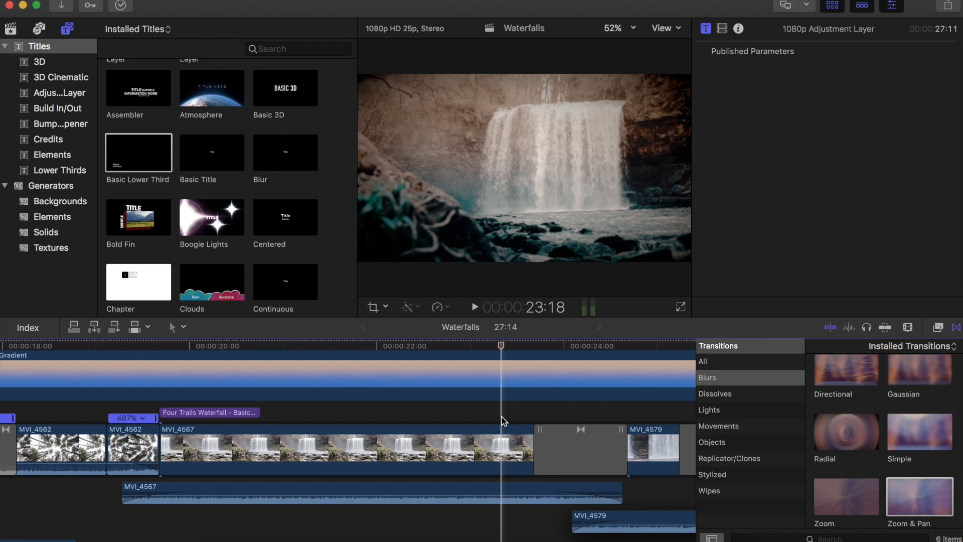
pyautogui.click(537, 437)
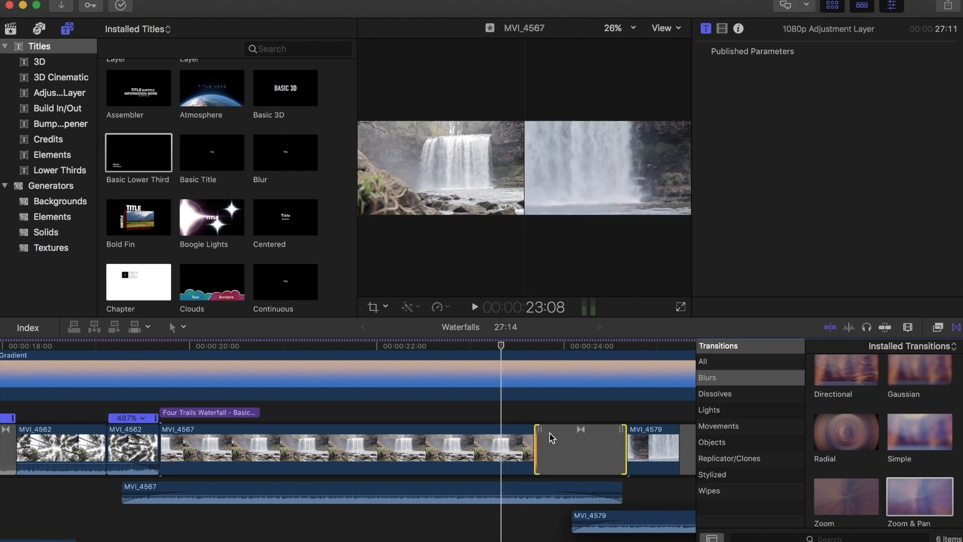
pyautogui.moveTo(552, 433); pyautogui.dragTo(577, 430)
pyautogui.moveTo(555, 413); pyautogui.dragTo(541, 412)
pyautogui.click(541, 413)
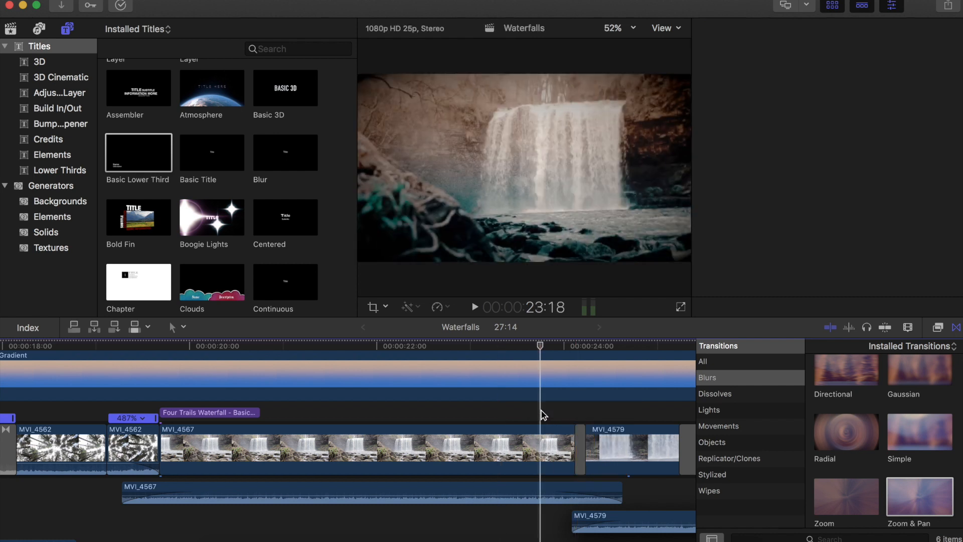
pyautogui.press('space')
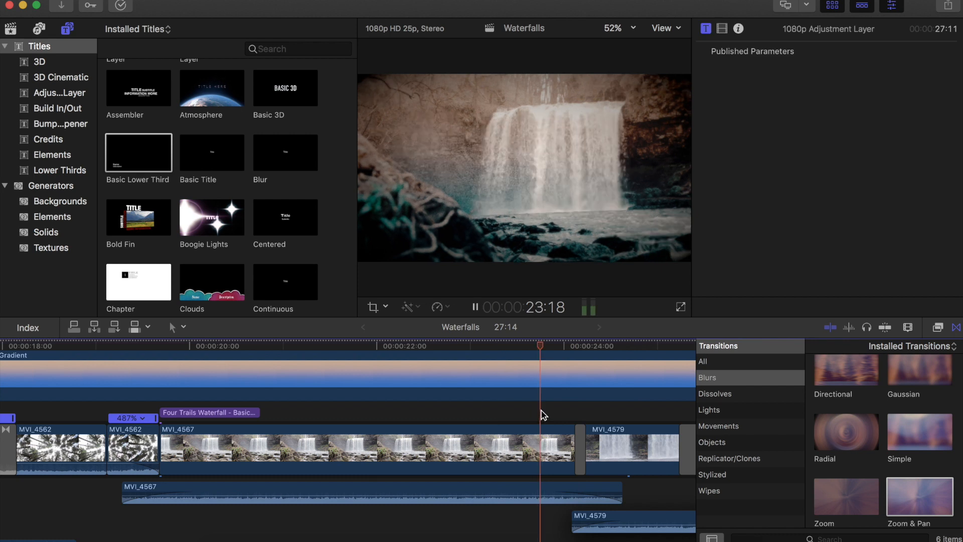
pyautogui.press('space')
# - Add a Flashback transition at the start of clip MVI_4530 and lengthen it to 1:15
pyautogui.press('super+minus')
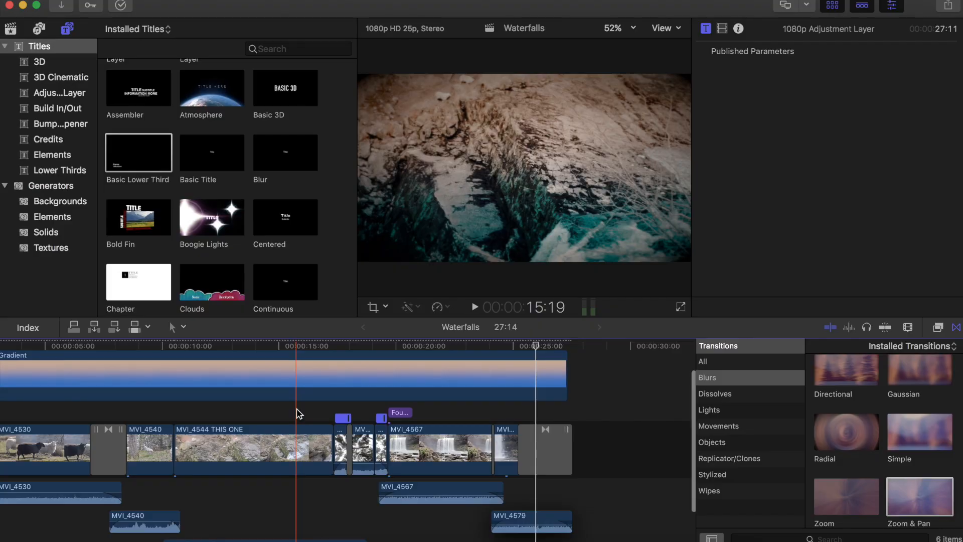
pyautogui.press('super+equal')
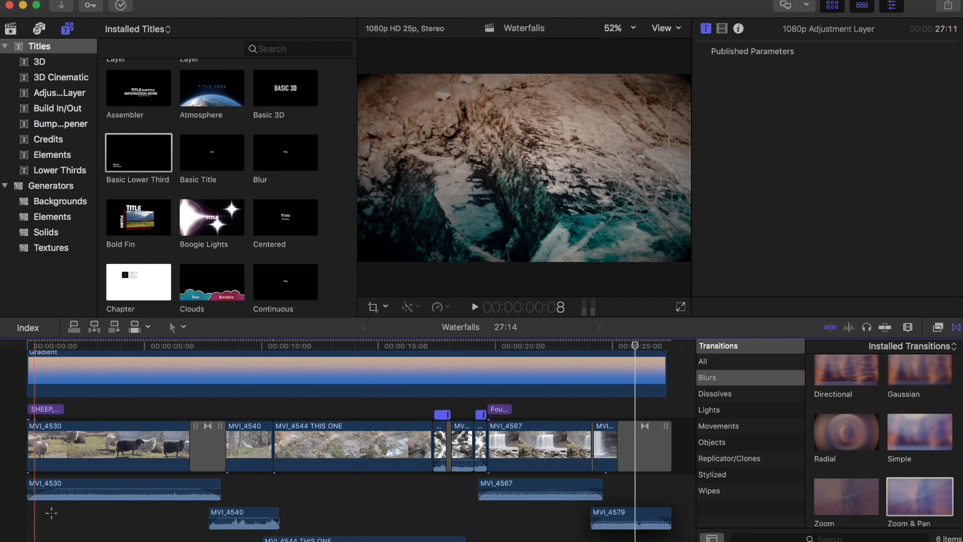
pyautogui.click(51, 514)
pyautogui.press('super+equal')
pyautogui.press('super+equal')
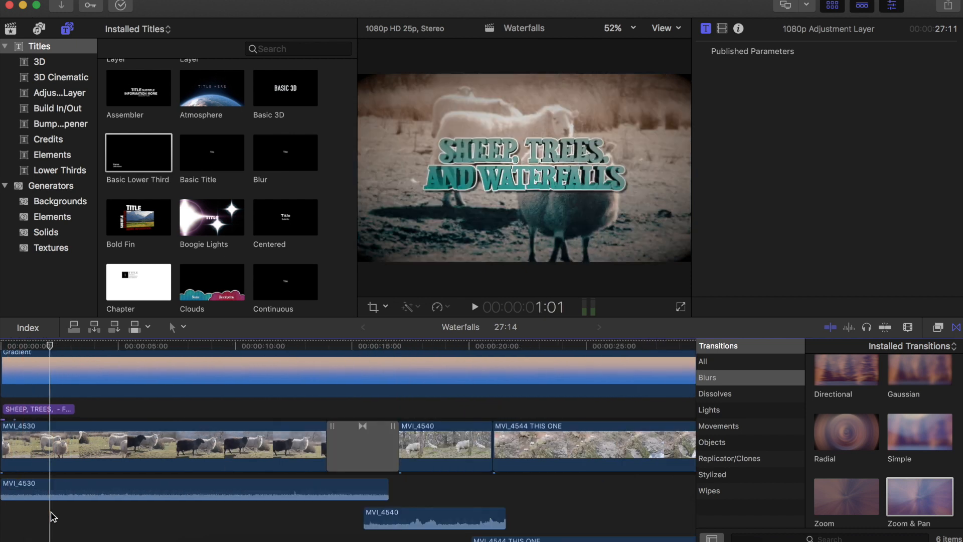
pyautogui.hscroll(-2, 51, 512)
pyautogui.press('super+equal')
pyautogui.press('super+equal')
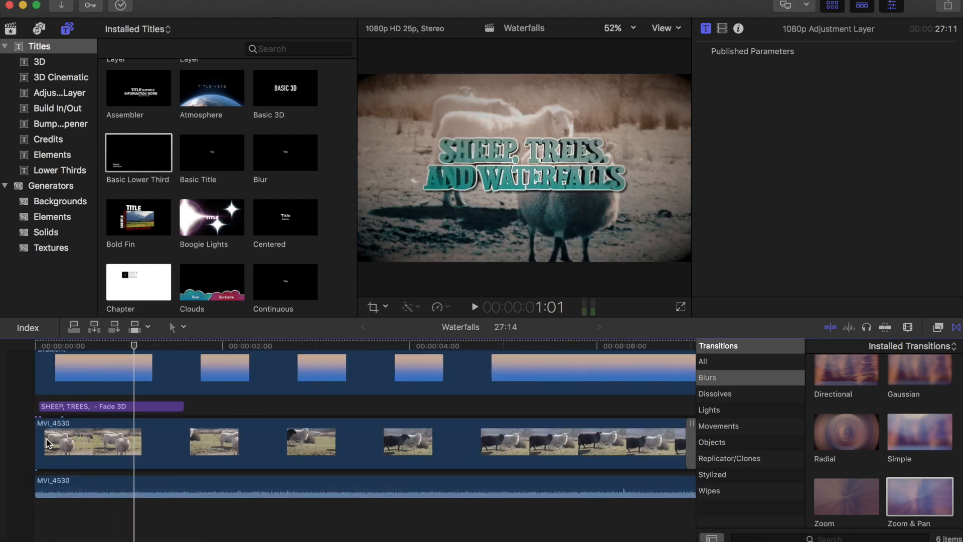
pyautogui.click(750, 363)
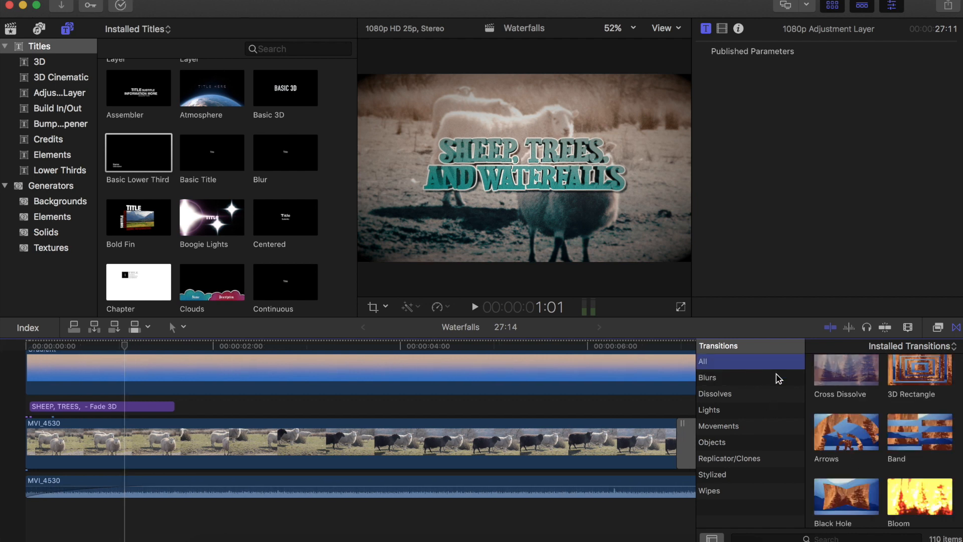
pyautogui.scroll(-10, 879, 431)
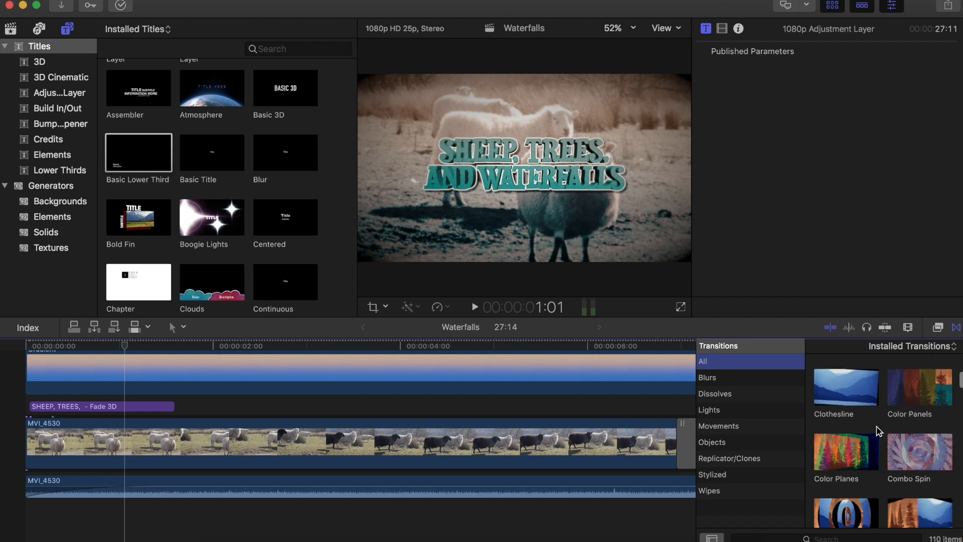
pyautogui.scroll(-4, 878, 430)
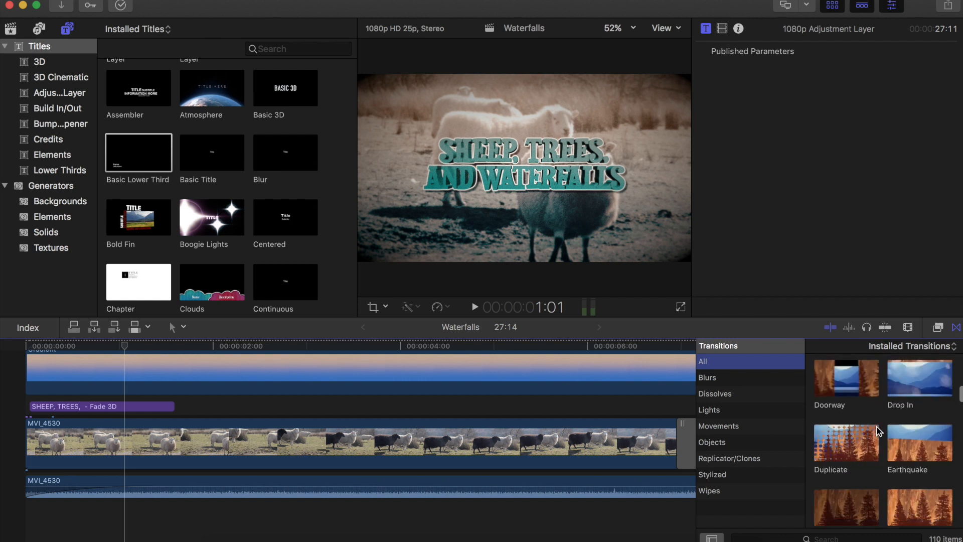
pyautogui.scroll(-5, 879, 430)
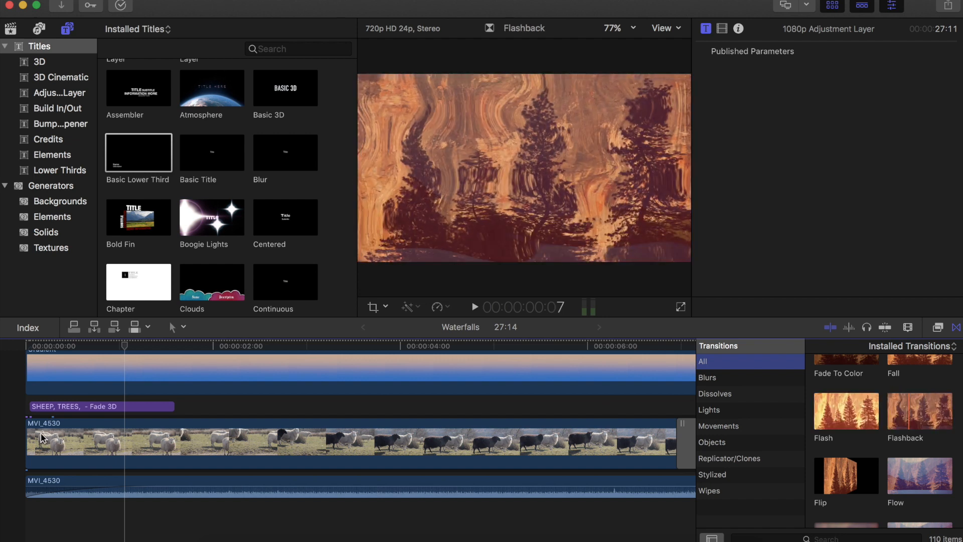
pyautogui.moveTo(27, 435)
pyautogui.mouseDown()
pyautogui.moveTo(43, 436)
pyautogui.moveTo(28, 435)
pyautogui.mouseUp()
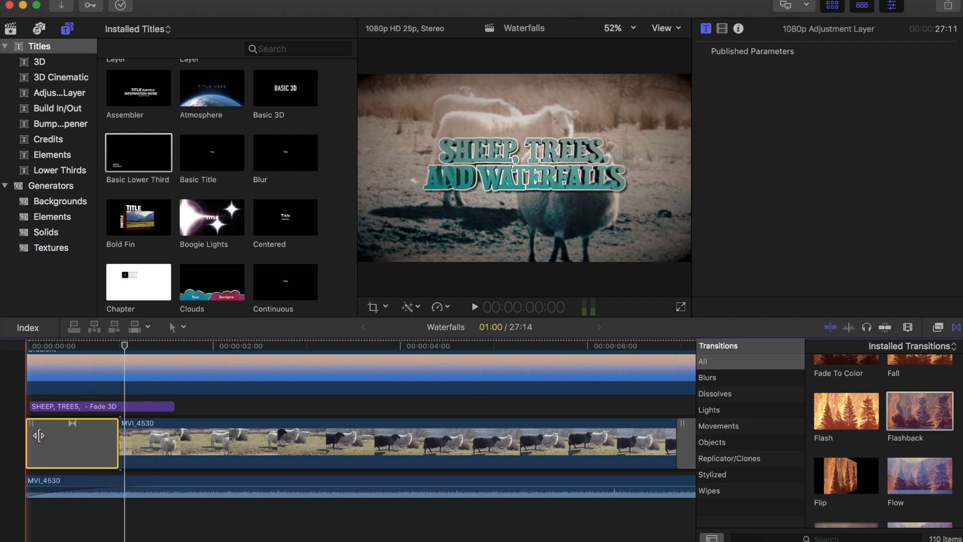
pyautogui.moveTo(117, 432); pyautogui.dragTo(175, 430)
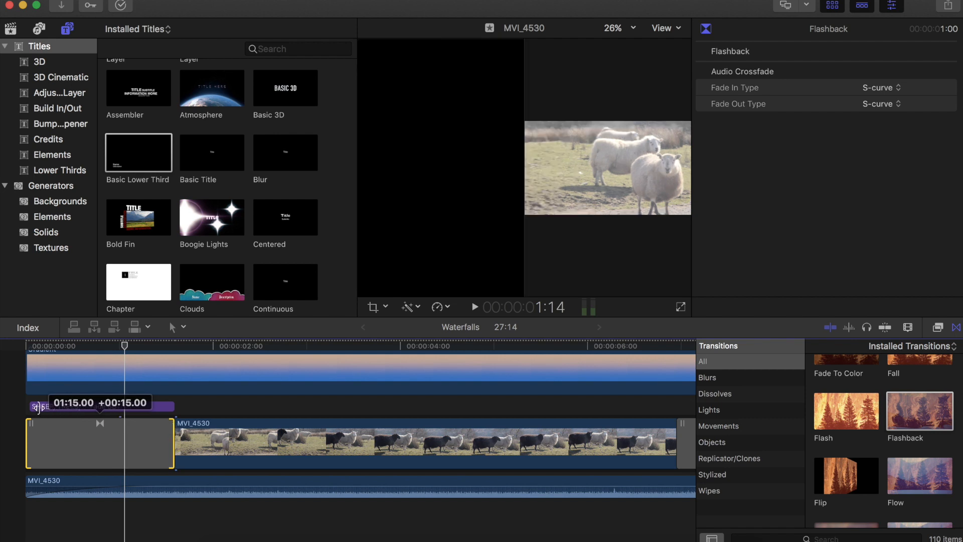
# - Extend the opening title's start to the beginning of the timeline and play back from the start
pyautogui.moveTo(38, 407); pyautogui.dragTo(32, 406)
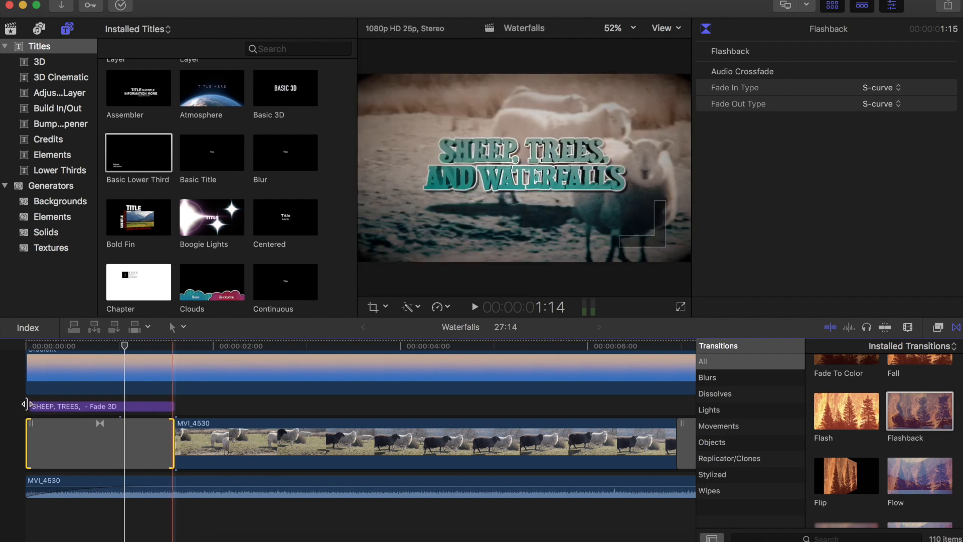
pyautogui.moveTo(26, 404); pyautogui.dragTo(24, 406)
pyautogui.moveTo(31, 522); pyautogui.dragTo(28, 521)
pyautogui.click(27, 522)
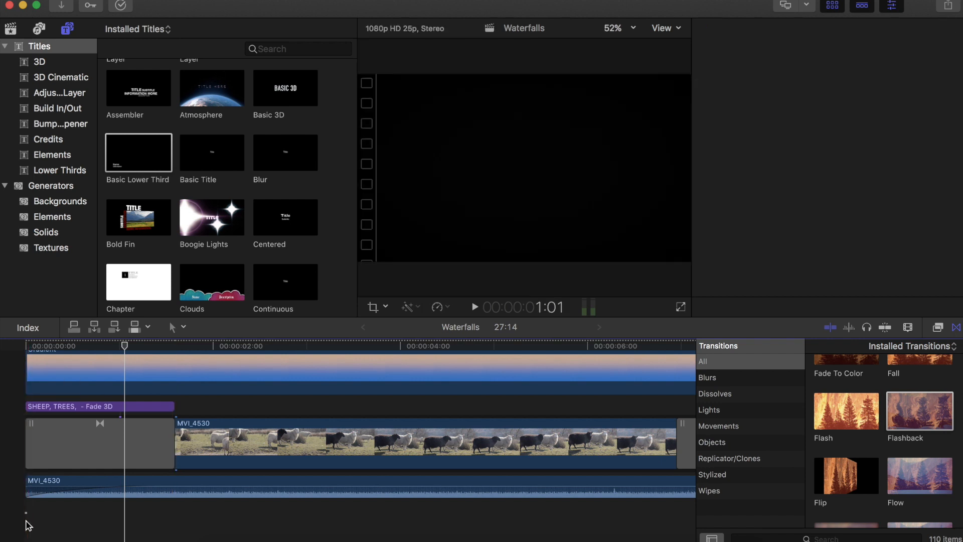
pyautogui.click(26, 522)
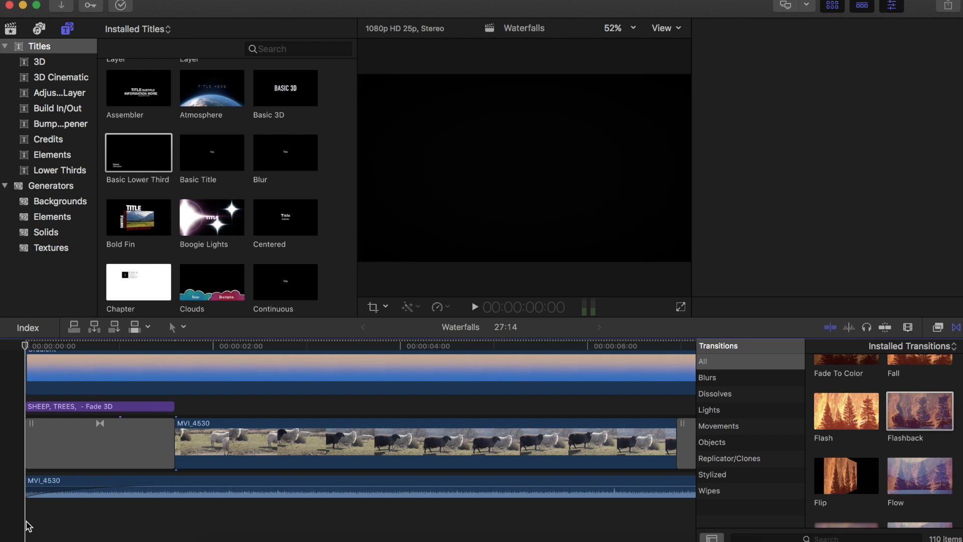
pyautogui.press('space')
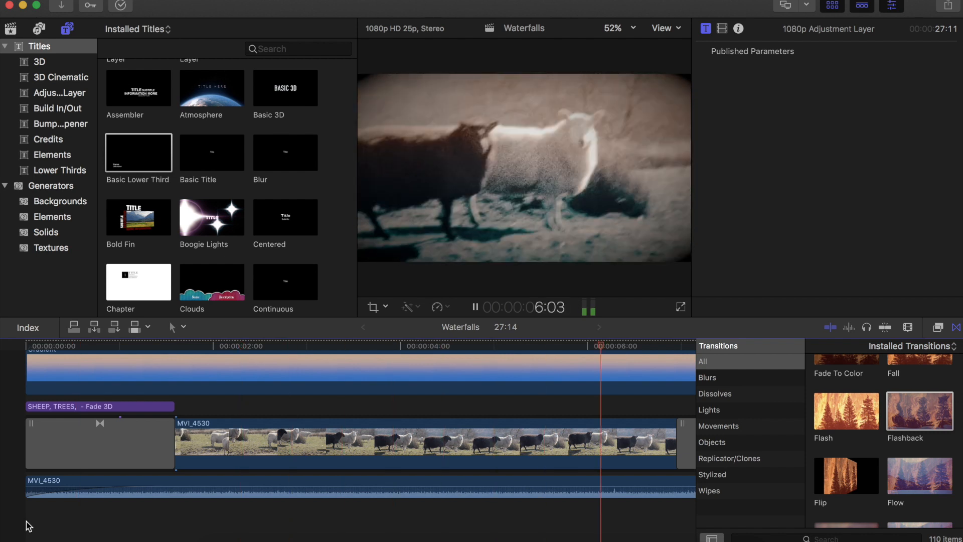
# - Stop playback and review the whole timeline, including the transition after the last clip
pyautogui.press('space')
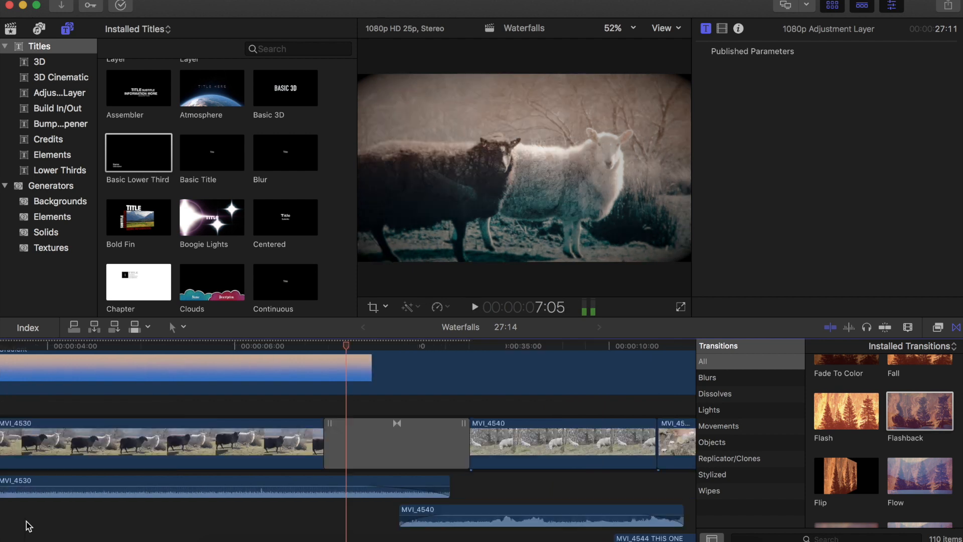
pyautogui.click(504, 410)
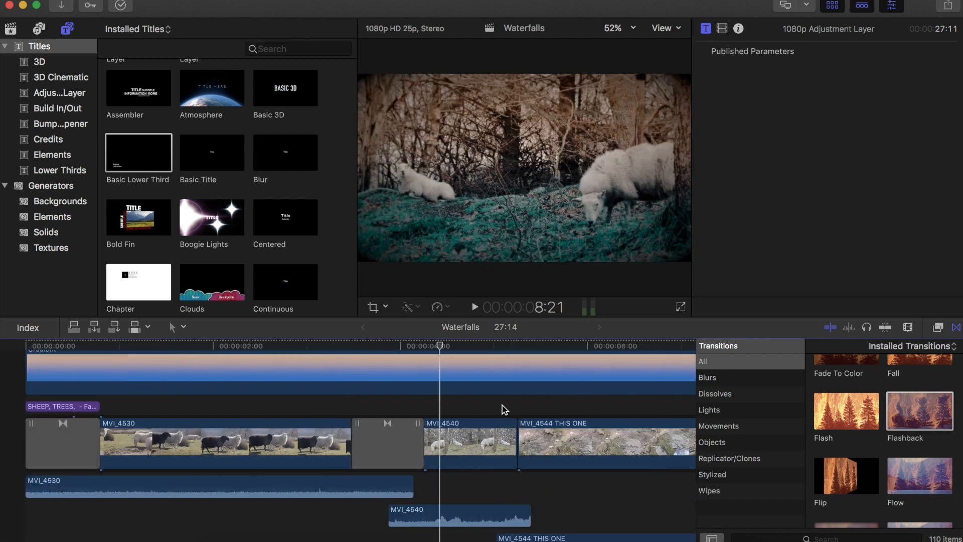
pyautogui.press('super+minus')
pyautogui.press('super+minus')
pyautogui.press('super+minus')
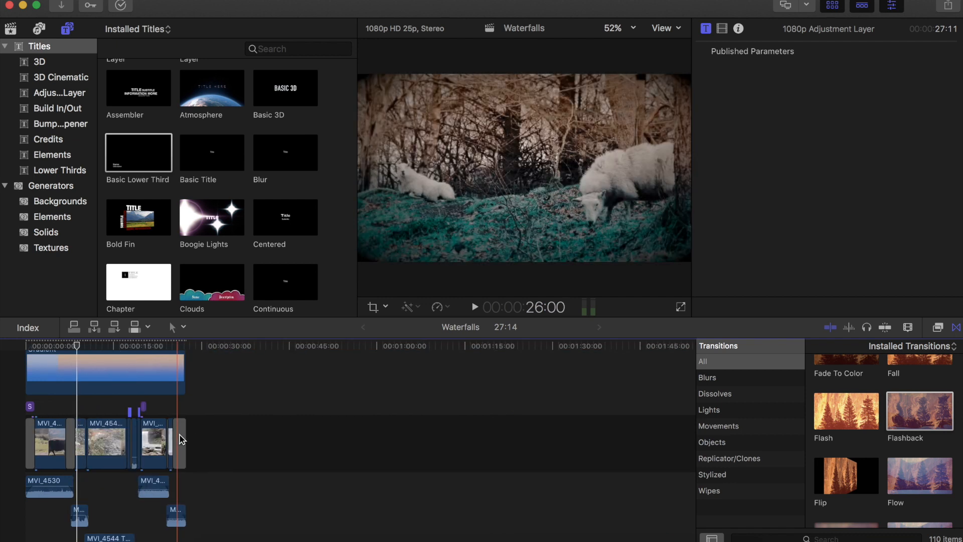
pyautogui.click(182, 440)
pyautogui.press('super+equal')
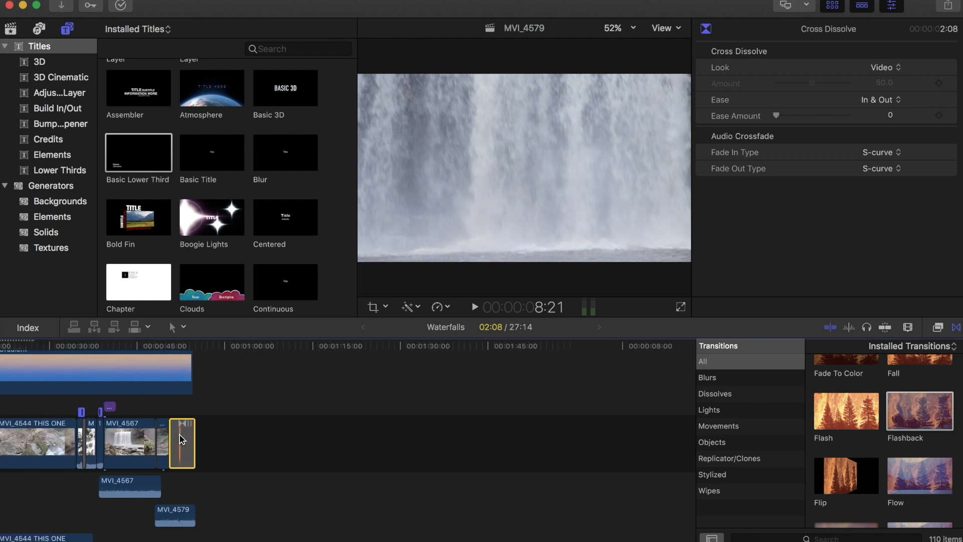
pyautogui.press('super+equal')
pyautogui.press('super+equal')
pyautogui.press('super+equal')
pyautogui.press('super+equal')
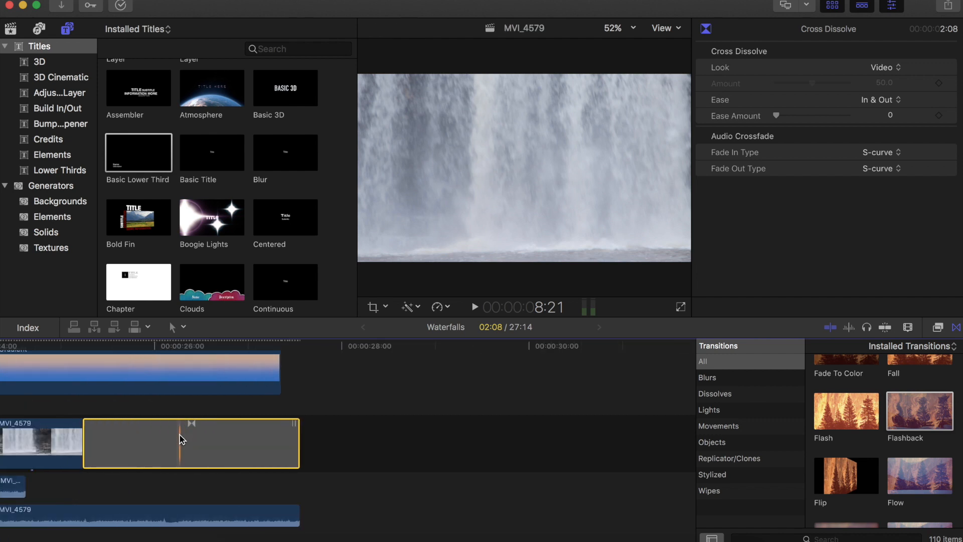
pyautogui.hscroll(-10, 182, 439)
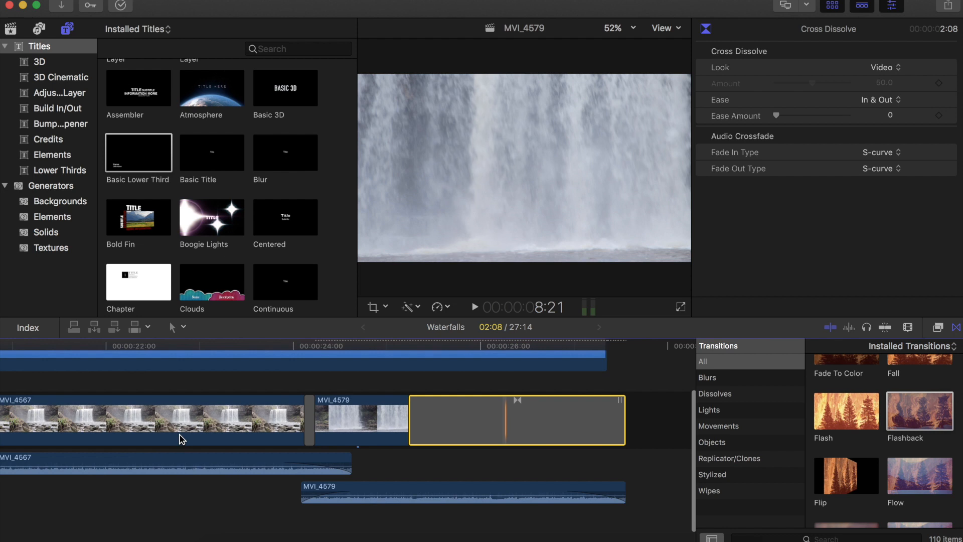
pyautogui.hscroll(-10, 182, 440)
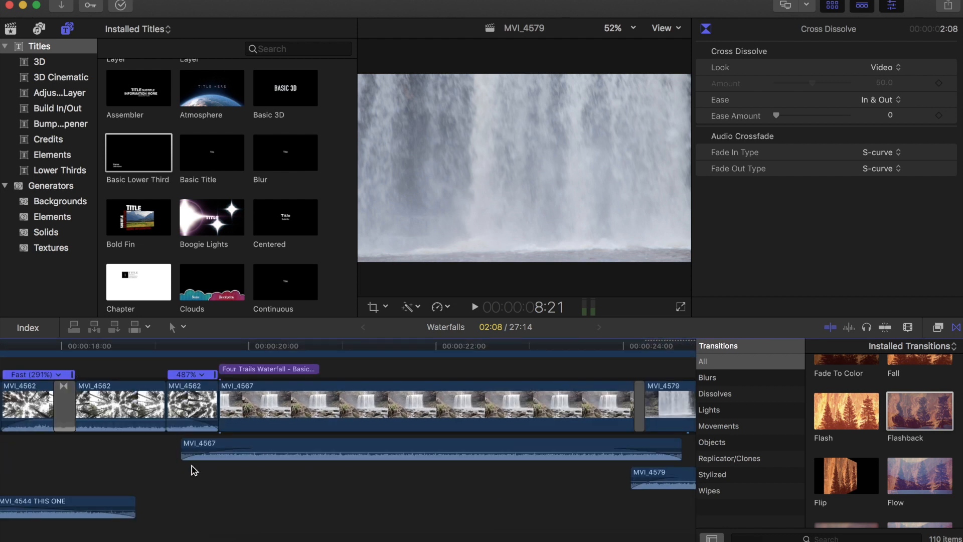
pyautogui.hscroll(-10, 180, 470)
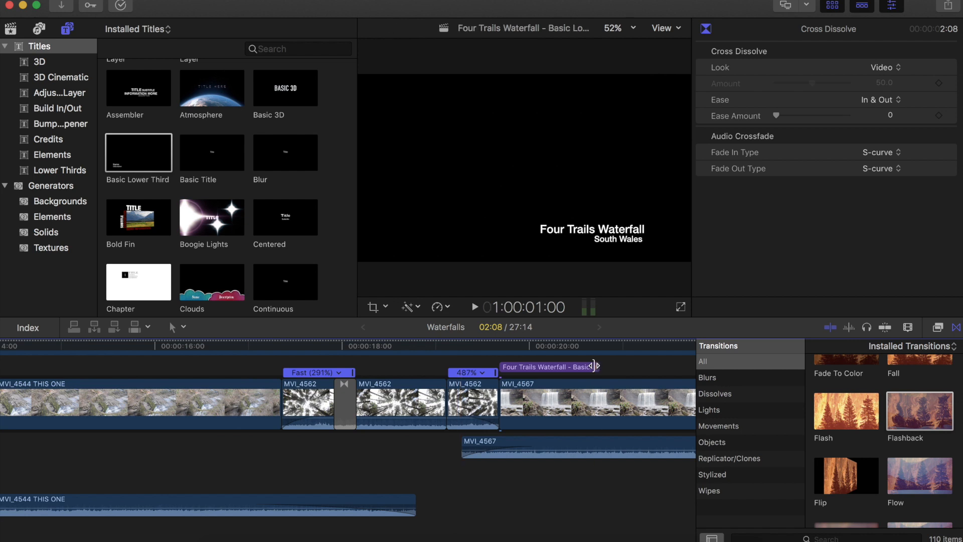
pyautogui.hscroll(-15, 215, 500)
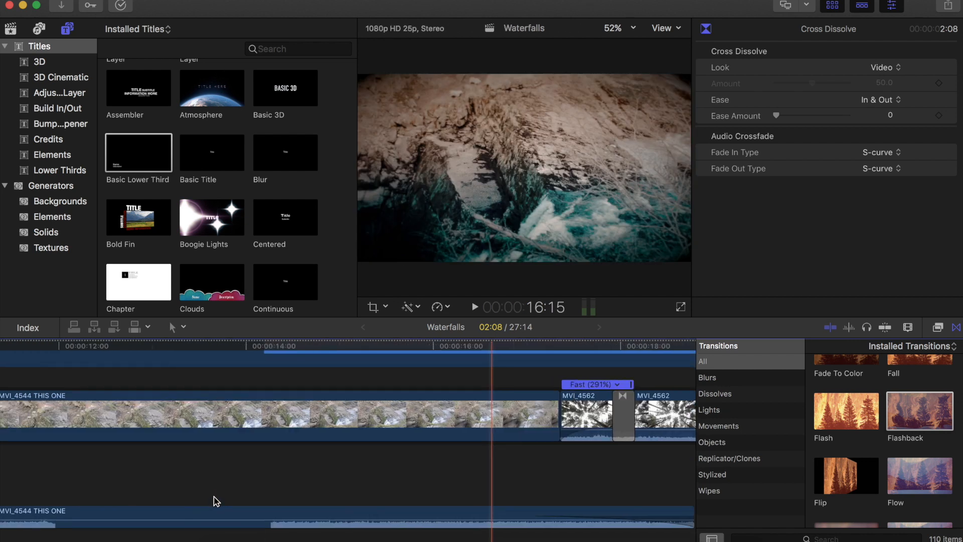
pyautogui.hscroll(-10, 215, 500)
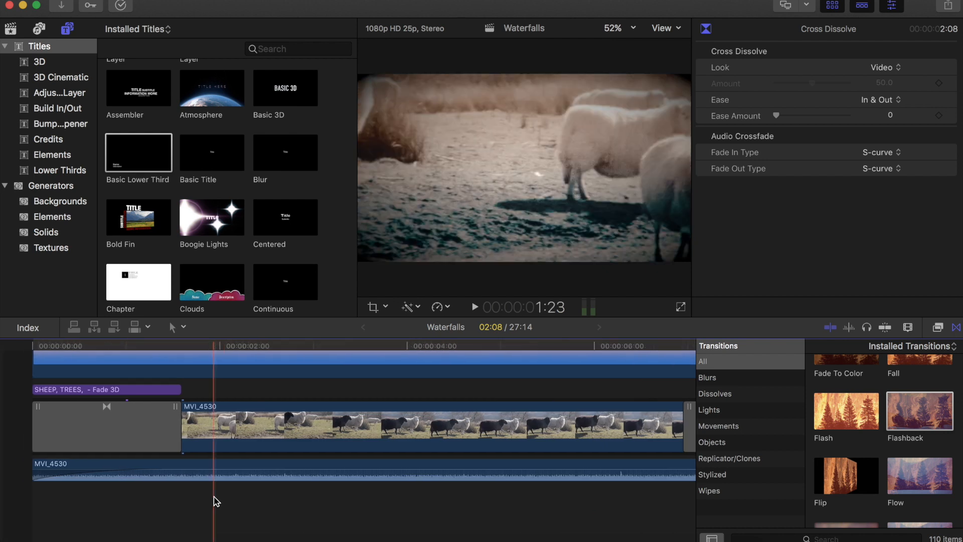
pyautogui.press('super+minus')
pyautogui.press('super+minus')
pyautogui.press('super+minus')
pyautogui.press('super+minus')
pyautogui.press('super+minus')
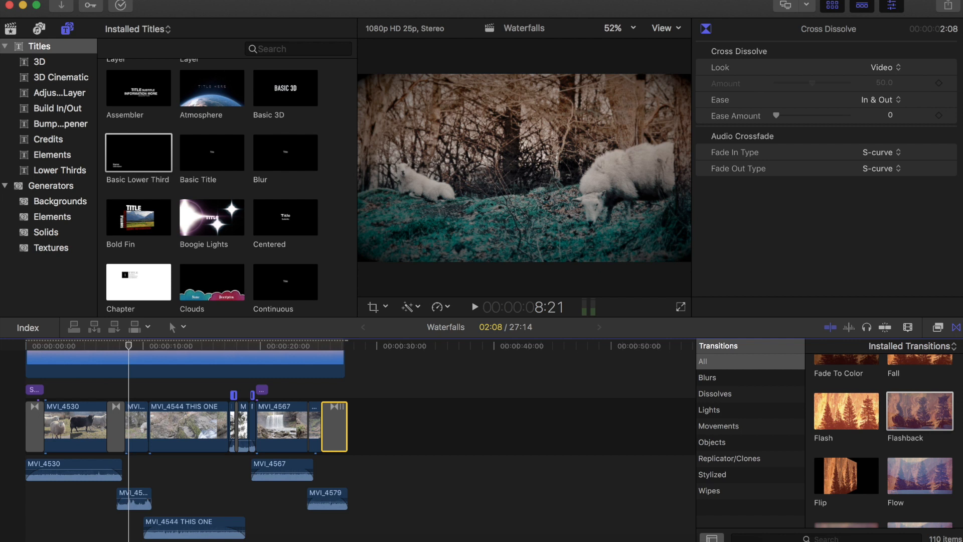
# - Start sharing the project as a Master File and change its title to Waterfalls100
pyautogui.click(122, 0)
pyautogui.moveTo(165, 125)
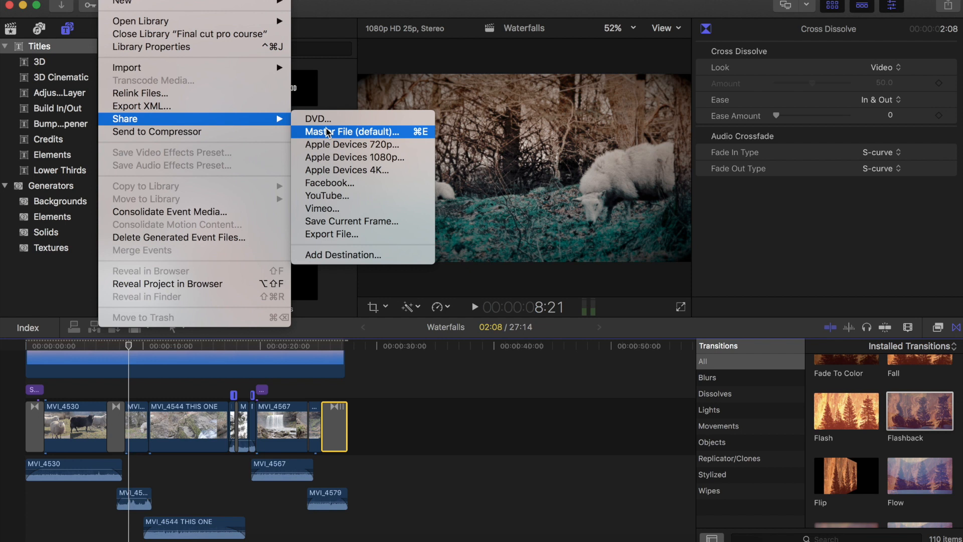
pyautogui.click(344, 132)
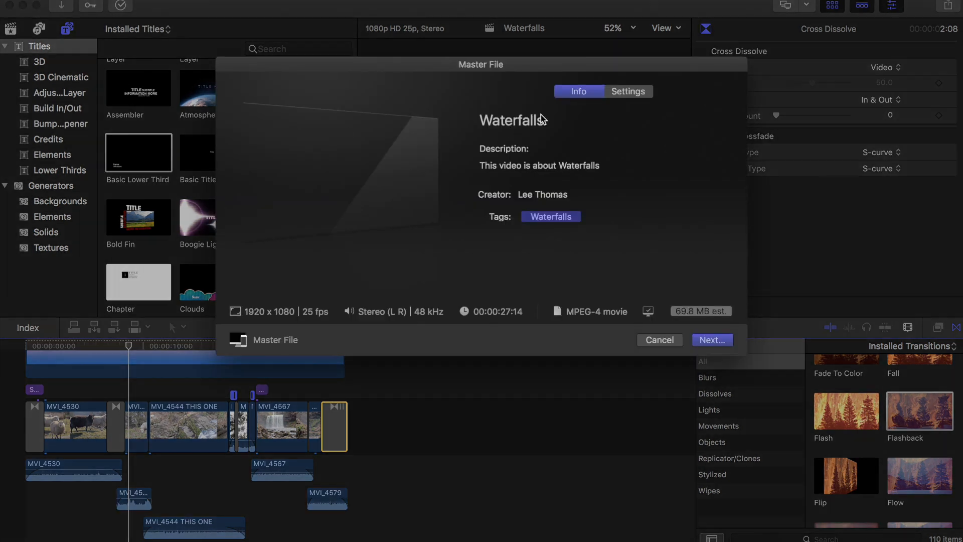
pyautogui.click(544, 118)
pyautogui.write('100')
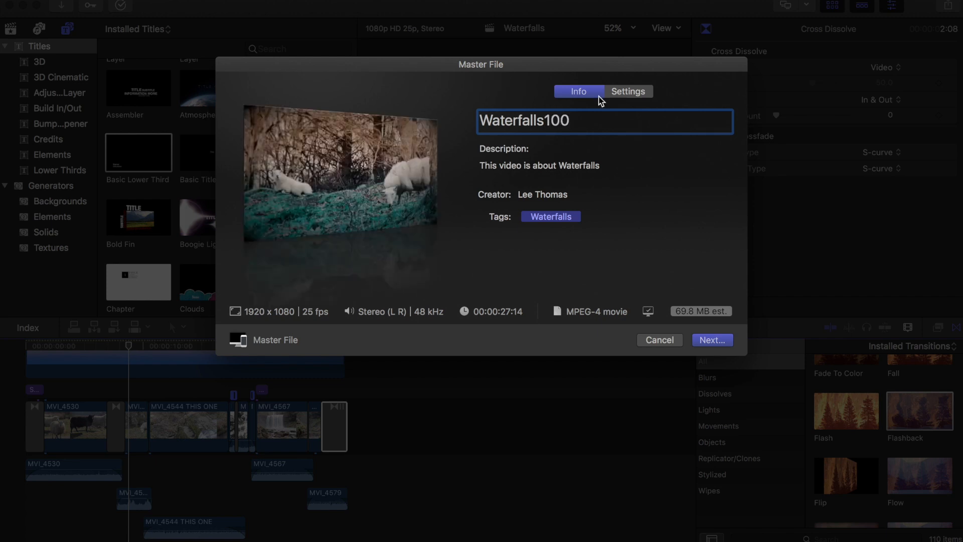
pyautogui.press('Return')
# - In the export settings, set the video codec to H.264 Better Quality and keep the 1920 x 1080 resolution
pyautogui.click(625, 92)
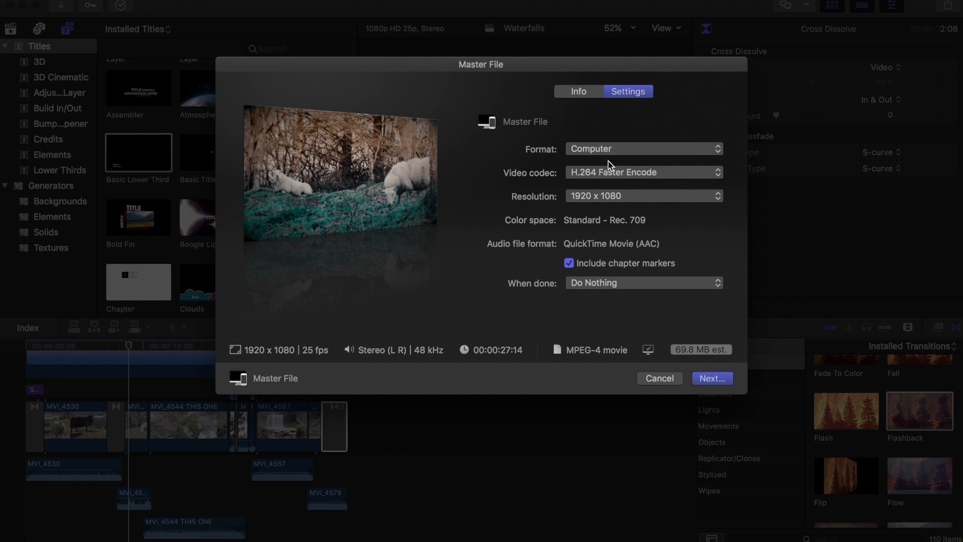
pyautogui.click(590, 174)
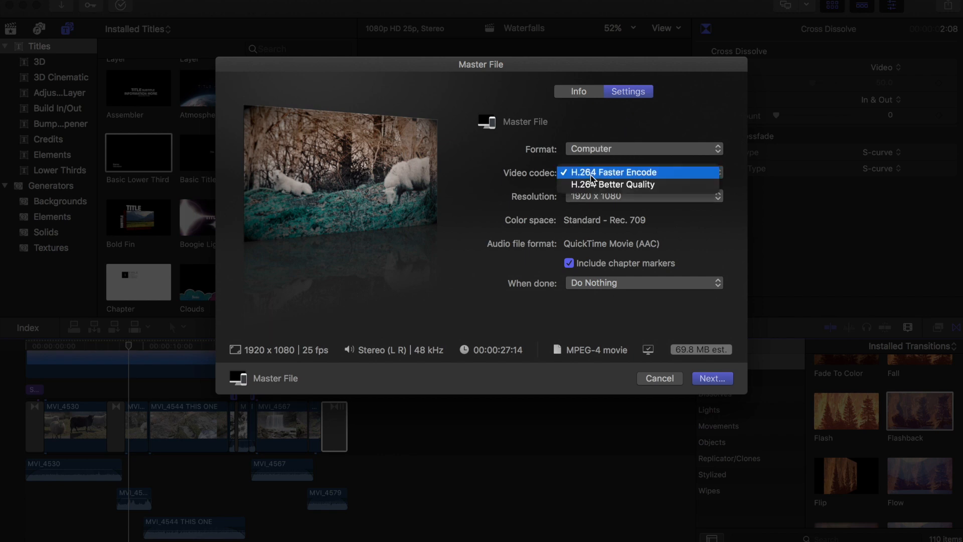
pyautogui.click(611, 185)
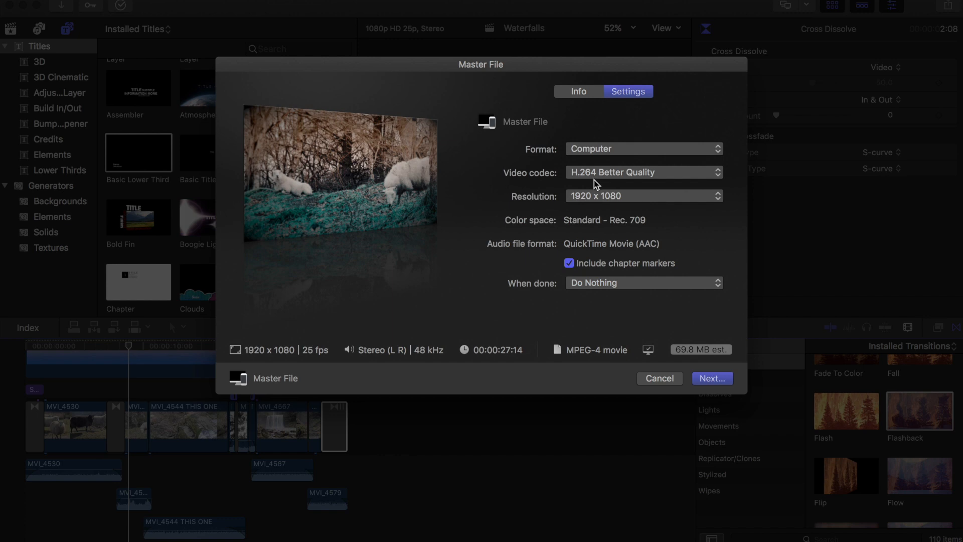
pyautogui.click(589, 197)
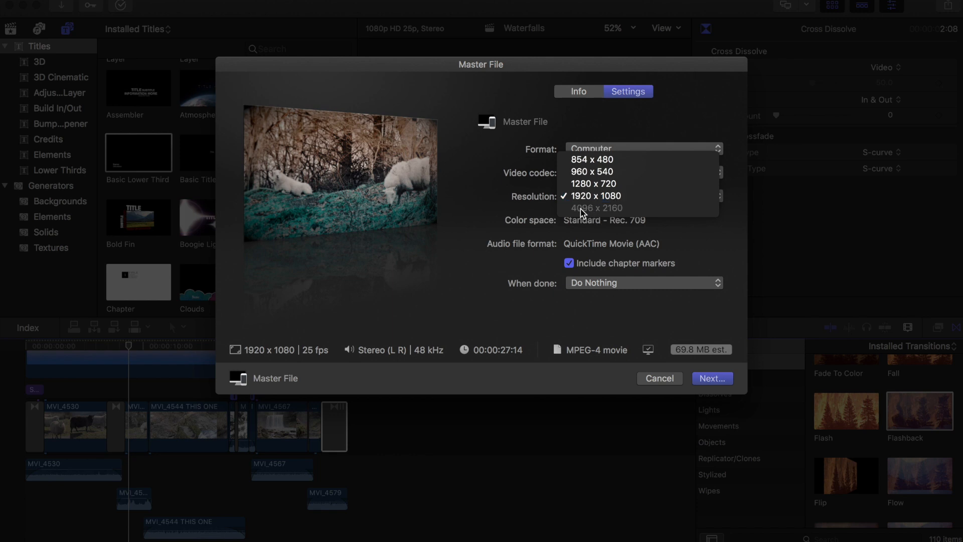
pyautogui.click(537, 201)
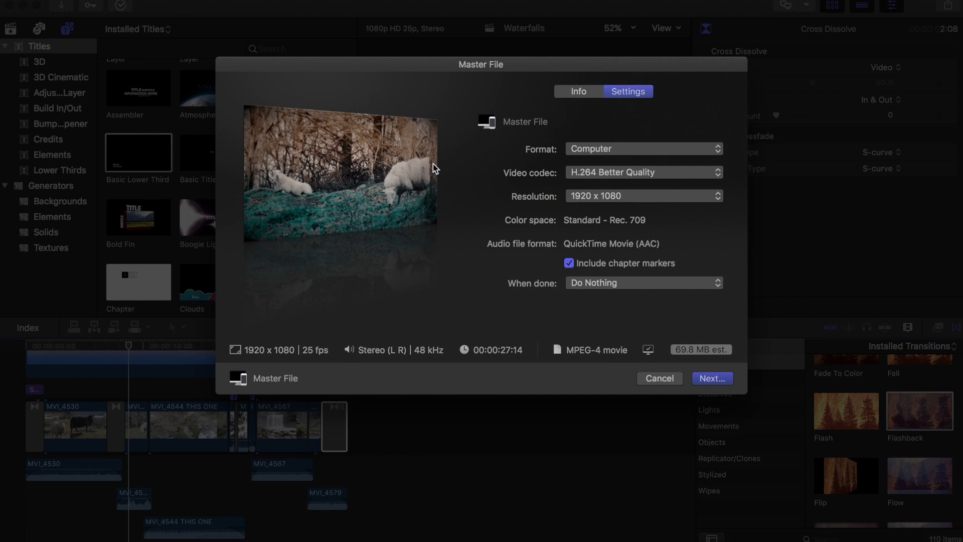
# - Save the master file export as Waterfalls100 on the Desktop
pyautogui.press('Return')
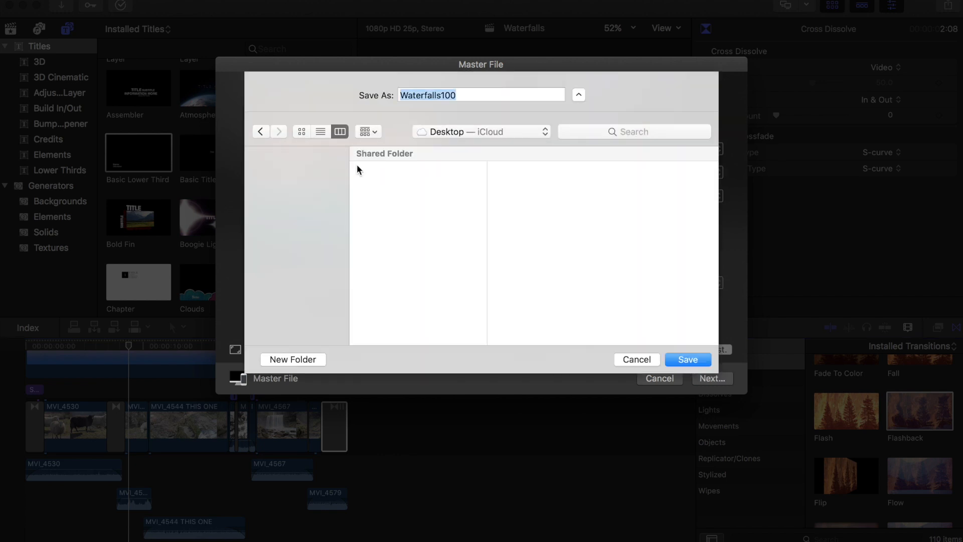
pyautogui.click(676, 361)
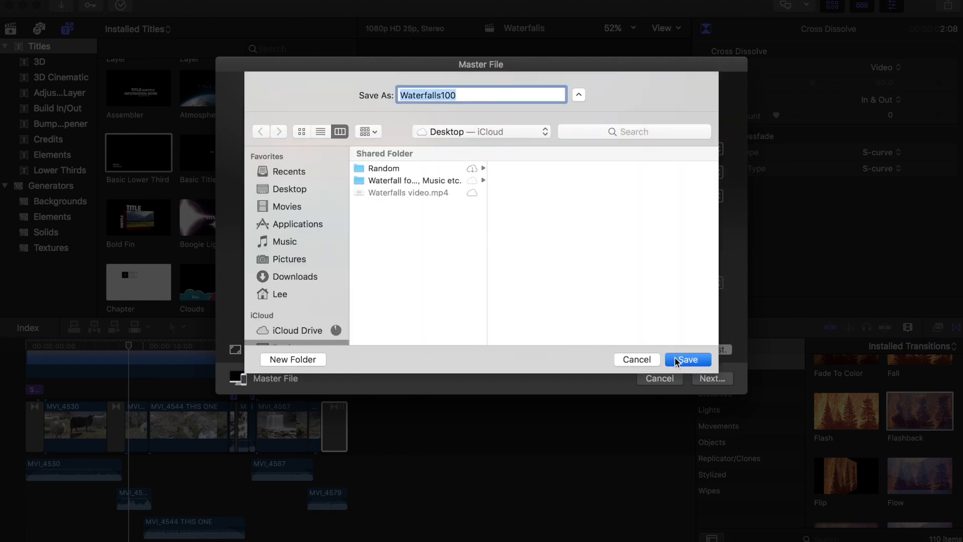